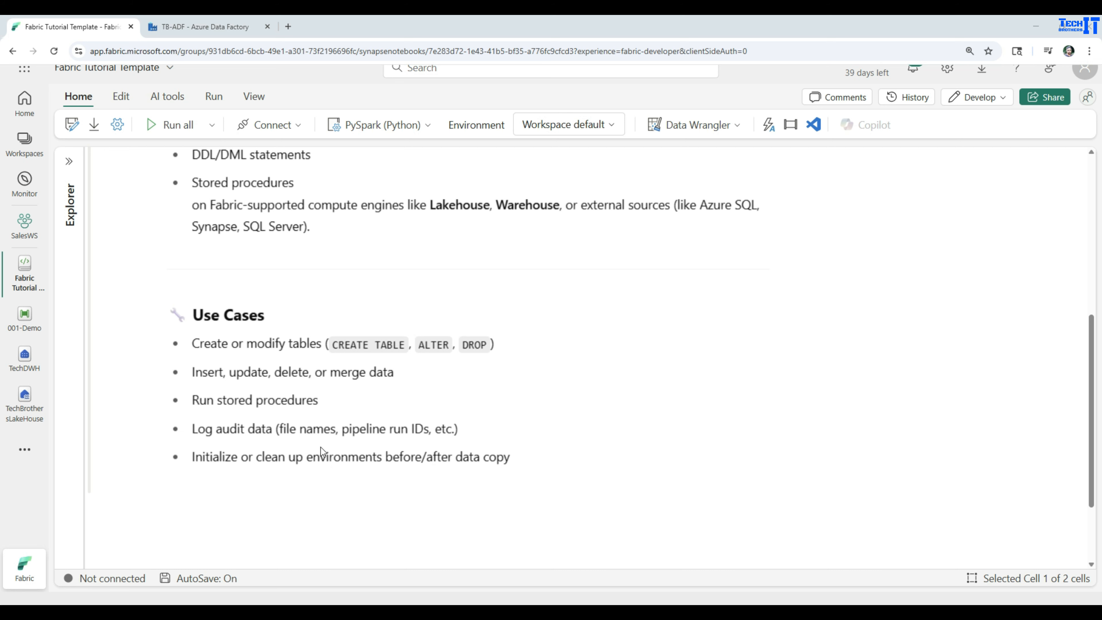
Open the Pipelines folder of the SalesWS workspace.
{"action": "scroll", "coordinate": [321, 438], "scroll_direction": "up", "scroll_amount": 4}
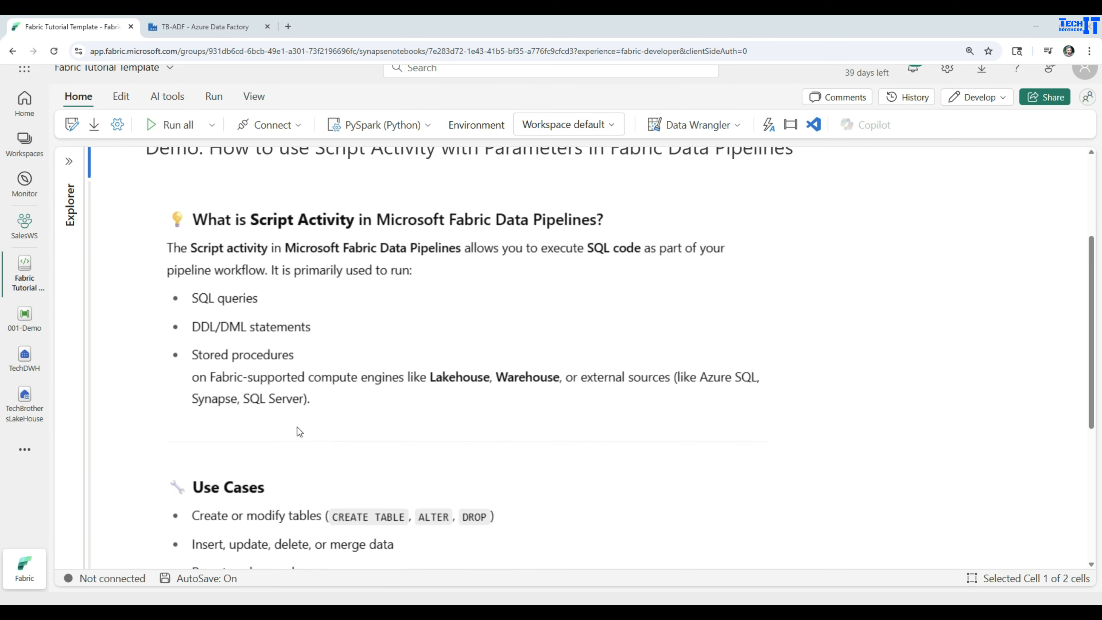
{"action": "left_click", "coordinate": [23, 234]}
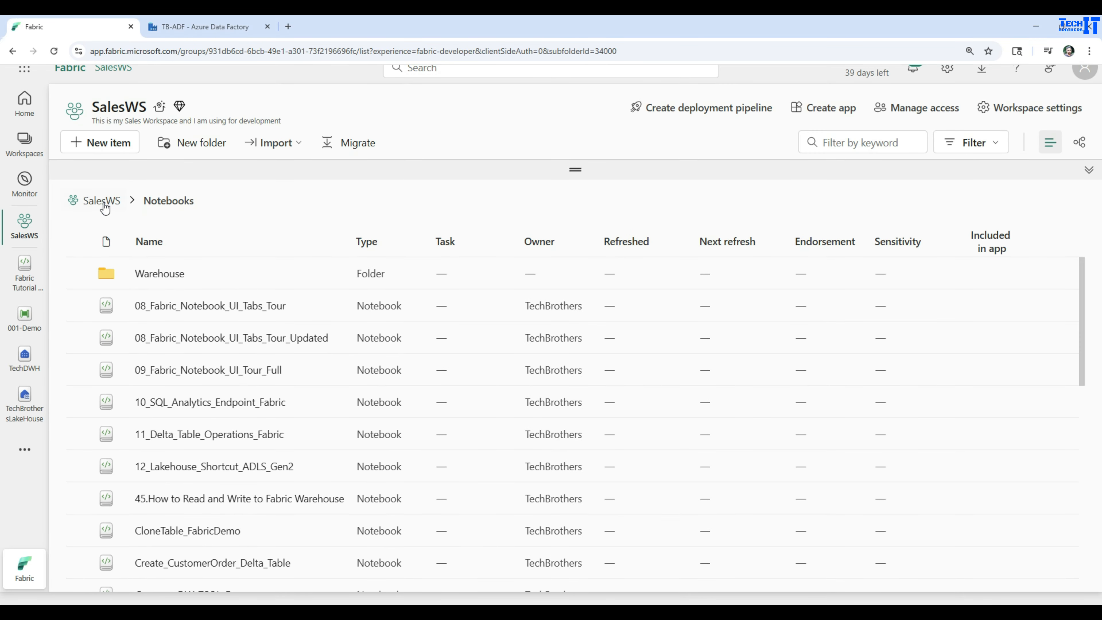
{"action": "left_click", "coordinate": [104, 202]}
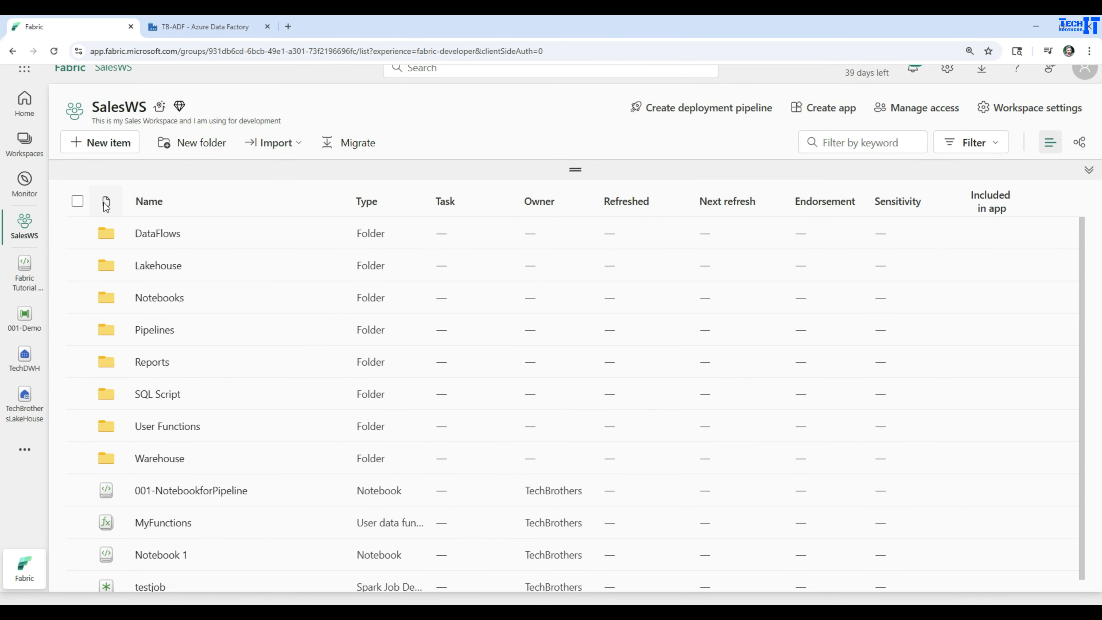
{"action": "left_click", "coordinate": [152, 331]}
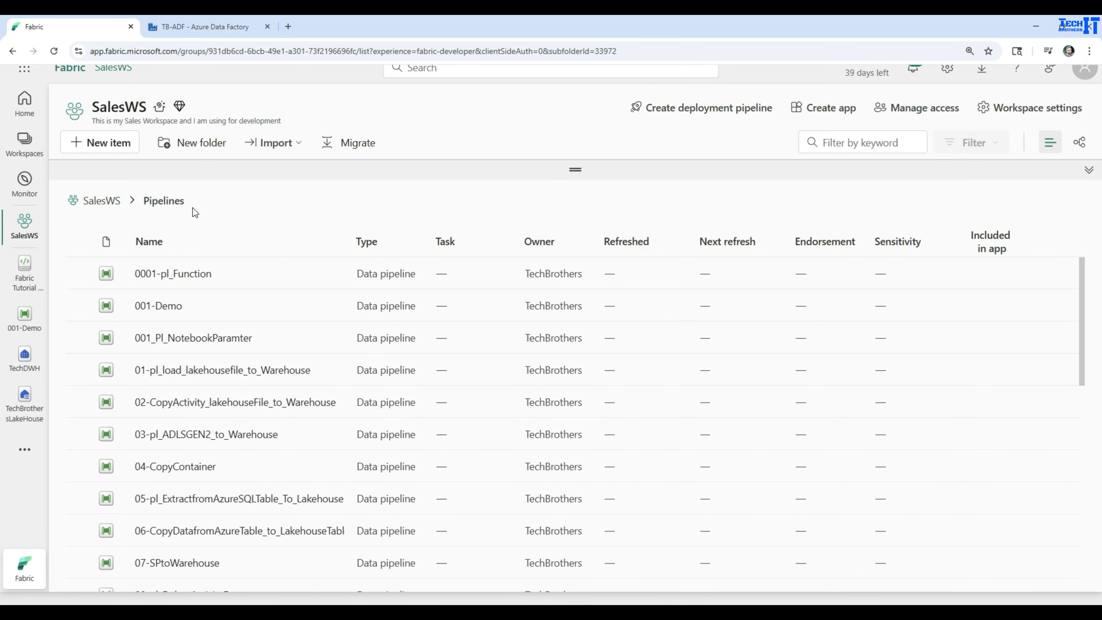
Create a new data pipeline named pl_Script in the Pipelines folder.
{"action": "left_click", "coordinate": [114, 144]}
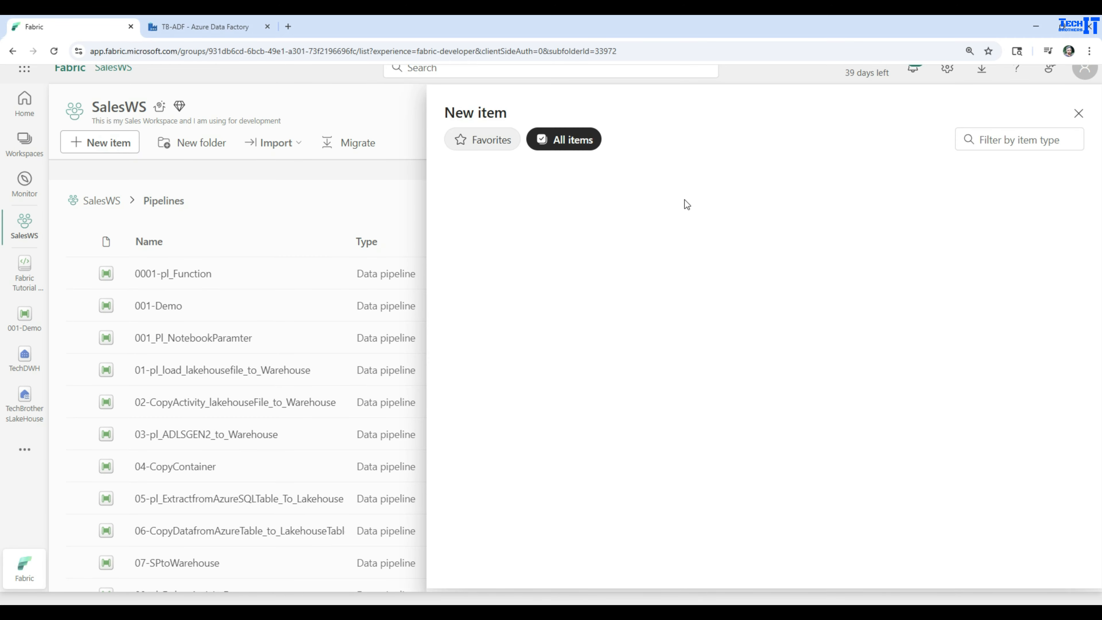
{"action": "left_click", "coordinate": [733, 262]}
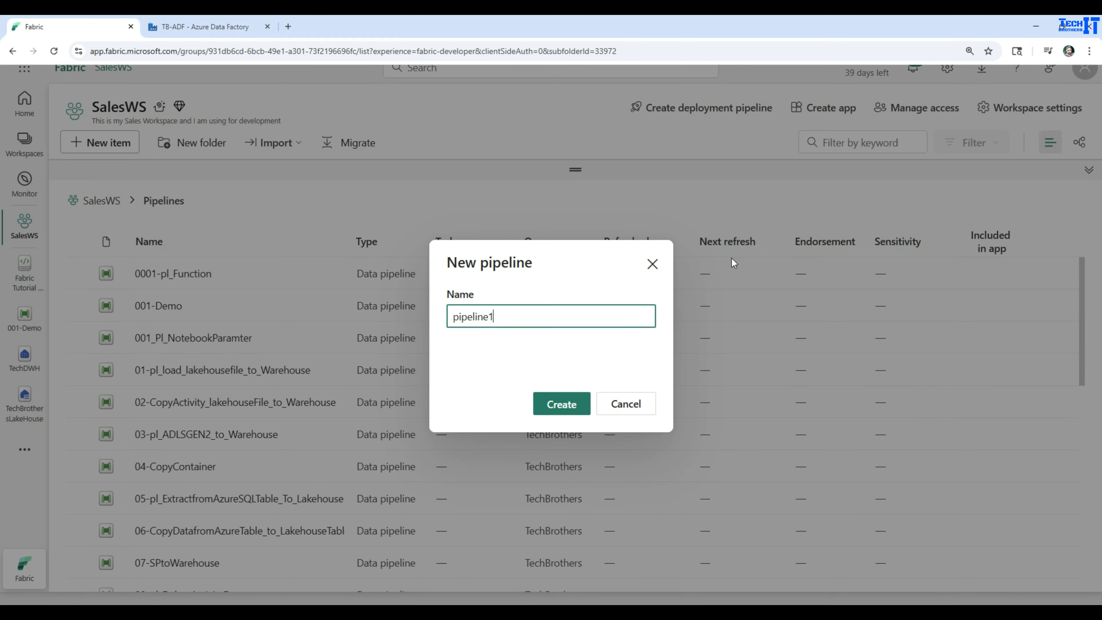
{"action": "left_click_drag", "start_coordinate": [516, 315], "coordinate": [395, 307]}
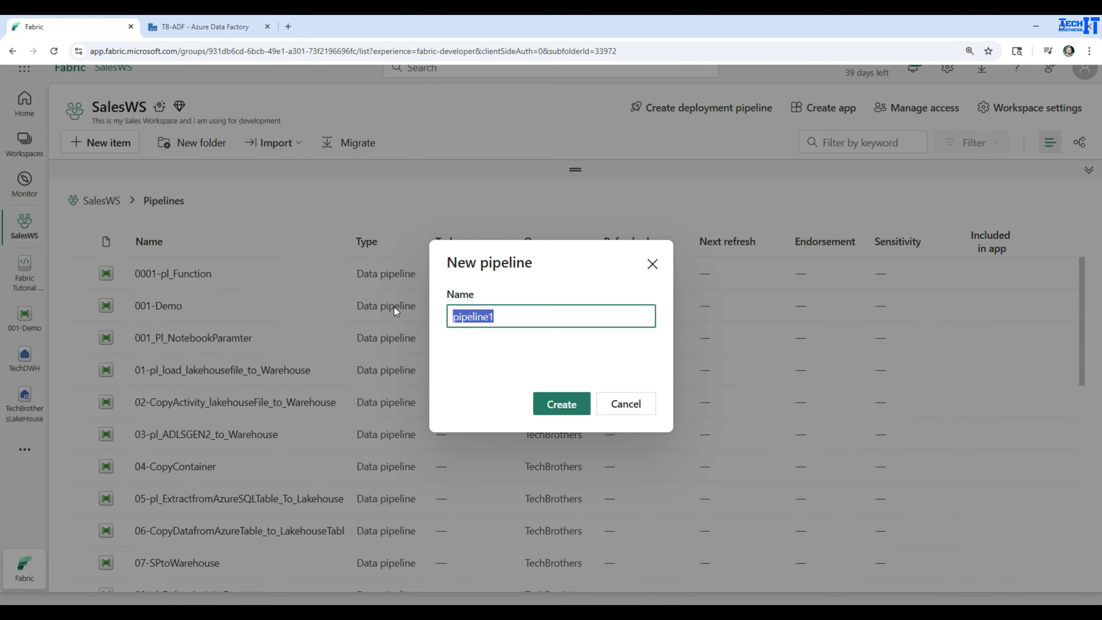
{"action": "type", "text": "pl_Script"}
{"action": "left_click", "coordinate": [569, 408]}
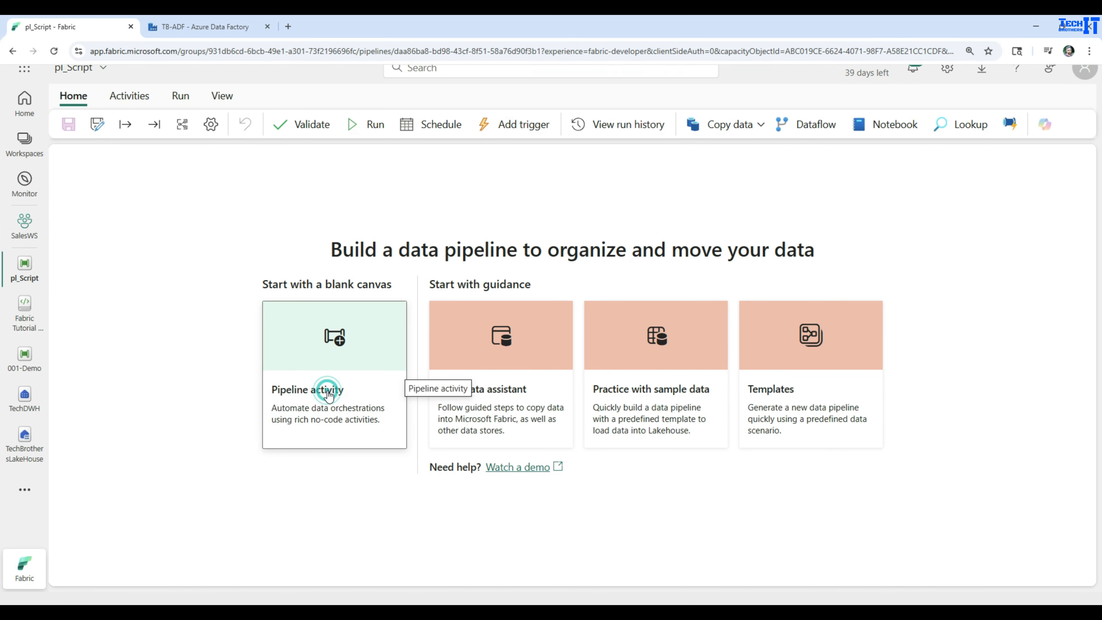
Add a Script activity to the blank pipeline canvas and reposition it nearer the canvas centre.
{"action": "left_click", "coordinate": [328, 393]}
{"action": "scroll", "coordinate": [528, 437], "scroll_direction": "down", "scroll_amount": 5}
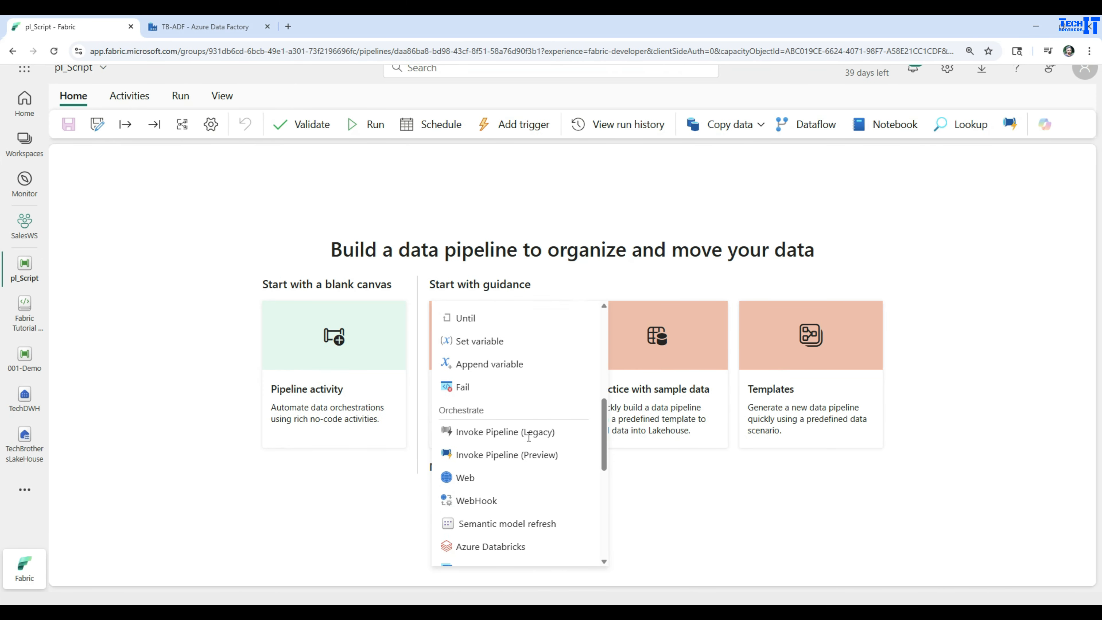
{"action": "scroll", "coordinate": [529, 437], "scroll_direction": "down", "scroll_amount": 7}
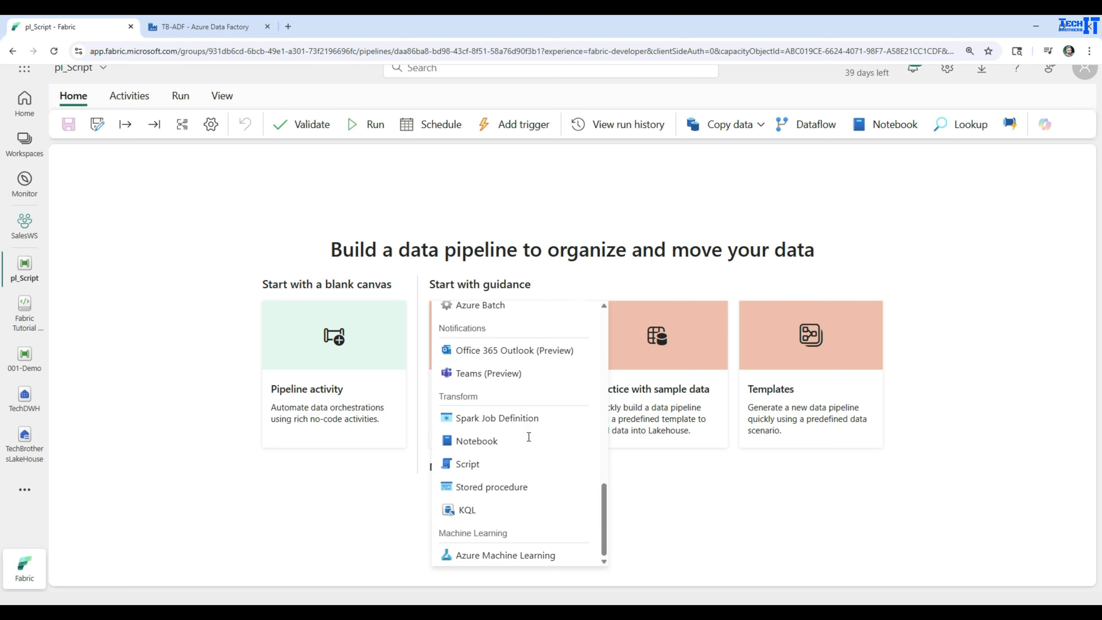
{"action": "left_click", "coordinate": [469, 463]}
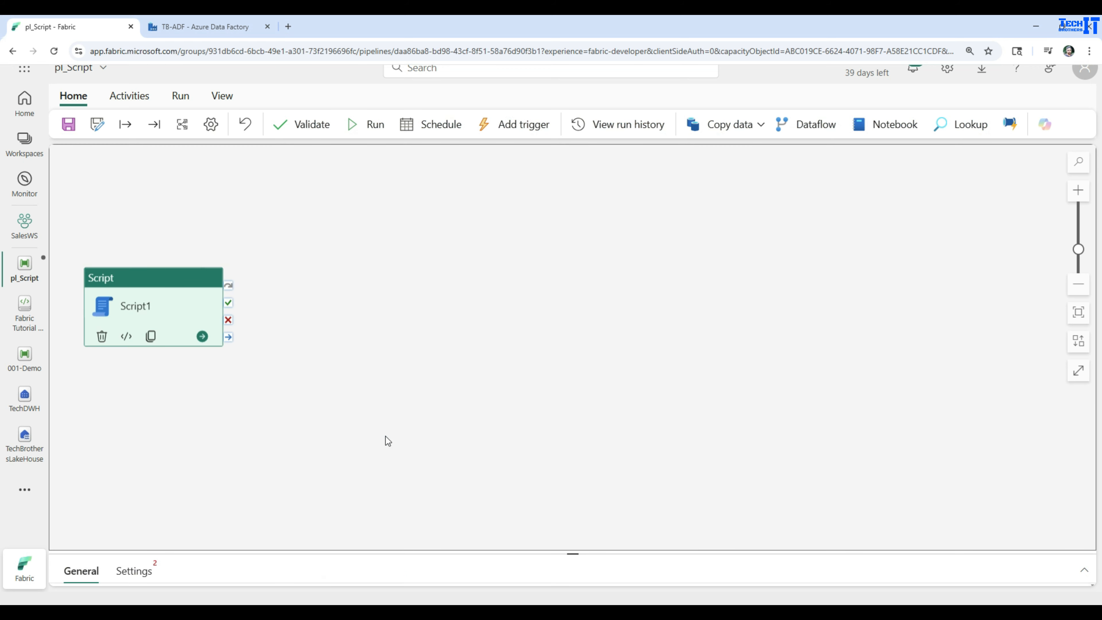
{"action": "left_click_drag", "start_coordinate": [171, 288], "coordinate": [375, 222]}
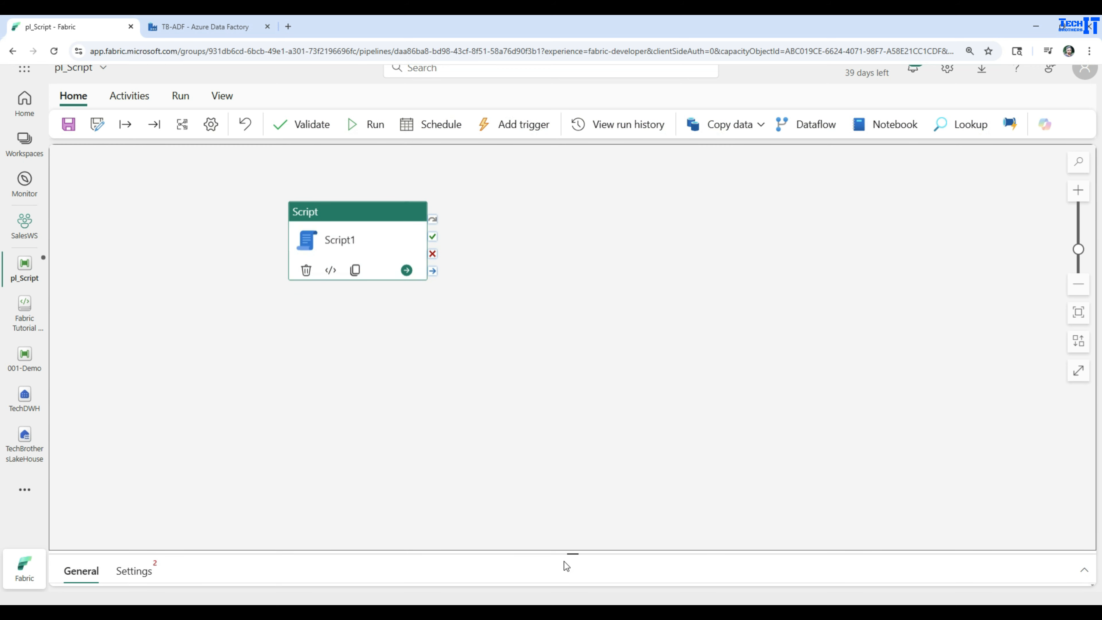
Set the Script activity's connection to the TechDWH warehouse from the OneLake catalog, enlarging the properties area.
{"action": "left_click", "coordinate": [572, 553]}
{"action": "left_click_drag", "start_coordinate": [571, 554], "coordinate": [546, 346]}
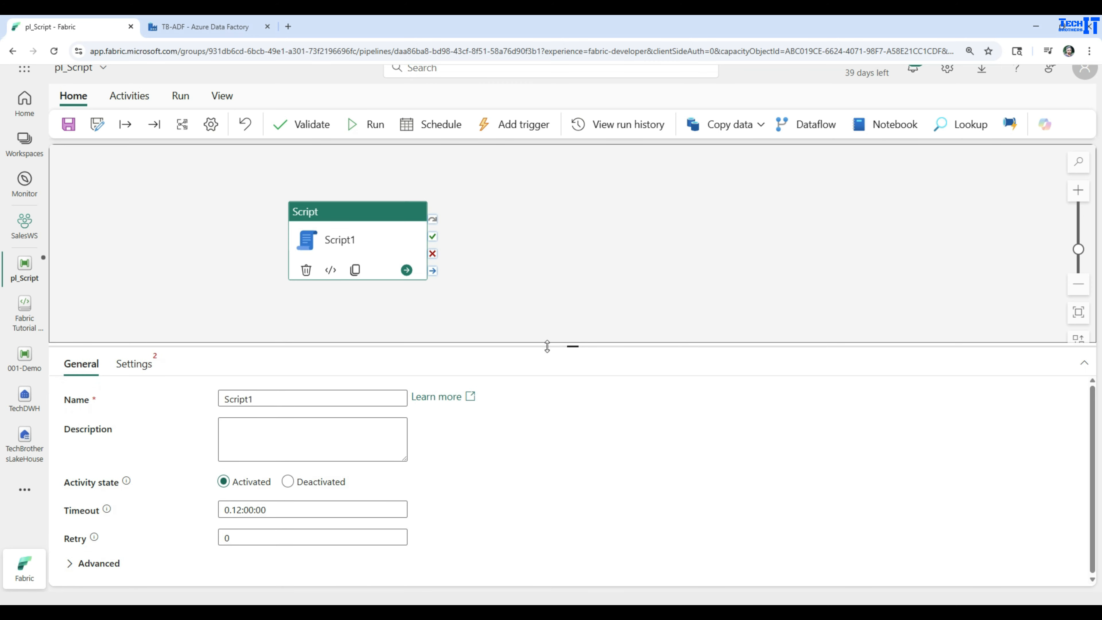
{"action": "left_click", "coordinate": [150, 366]}
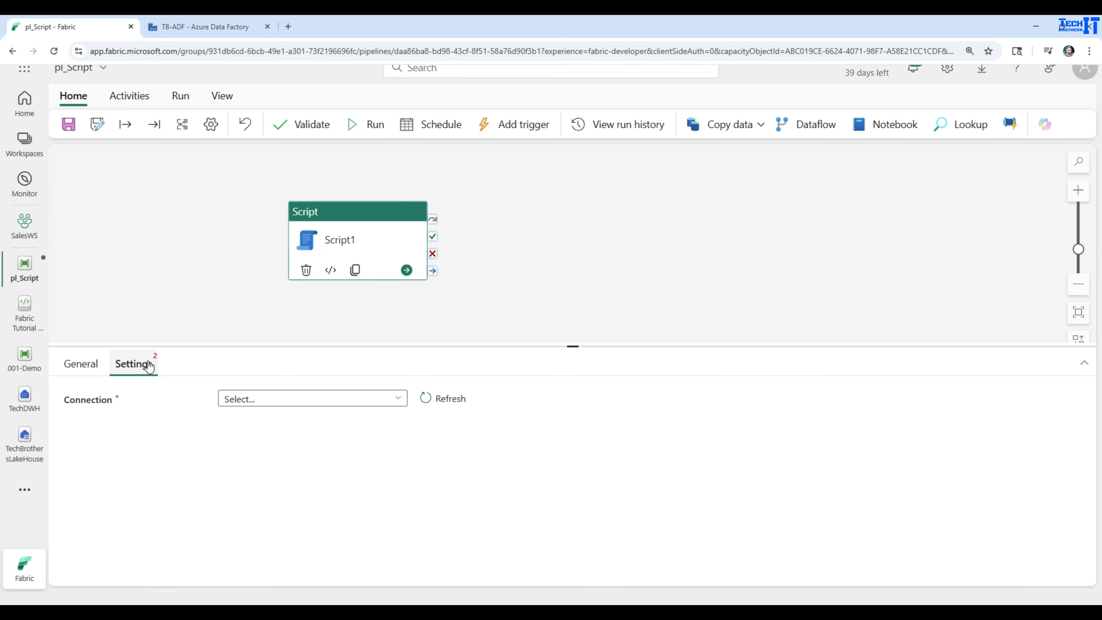
{"action": "left_click", "coordinate": [287, 403]}
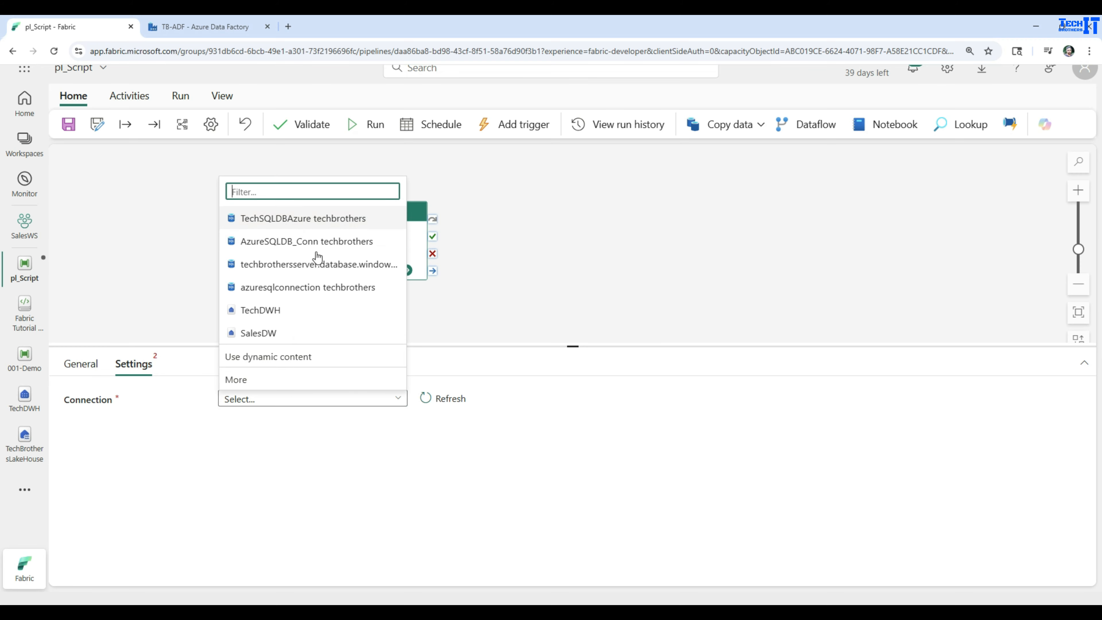
{"action": "left_click", "coordinate": [240, 380]}
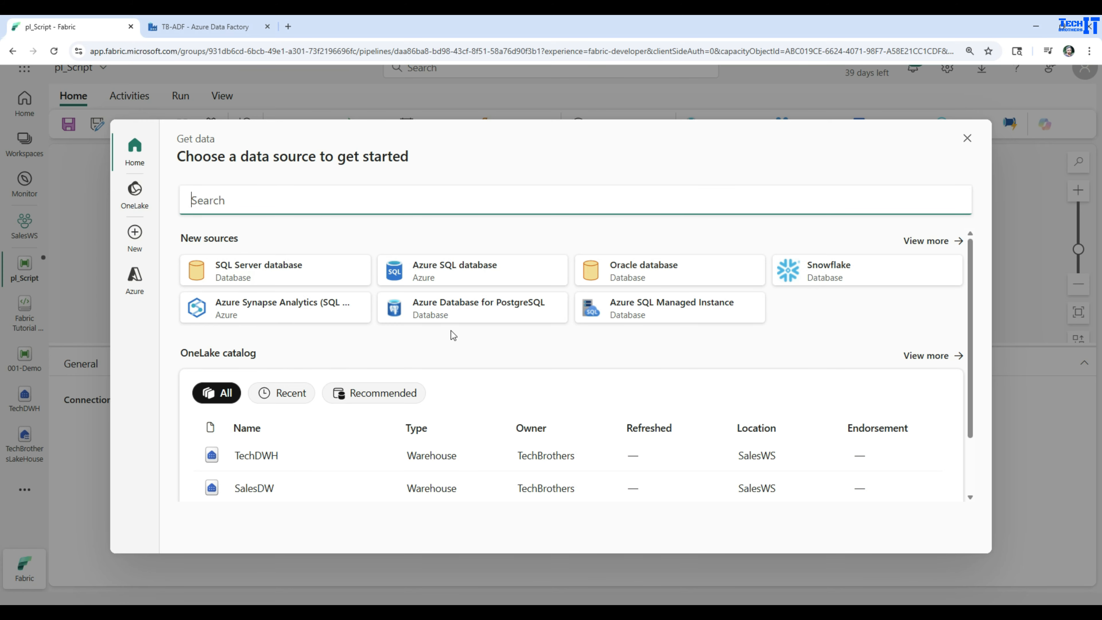
{"action": "left_click", "coordinate": [258, 461]}
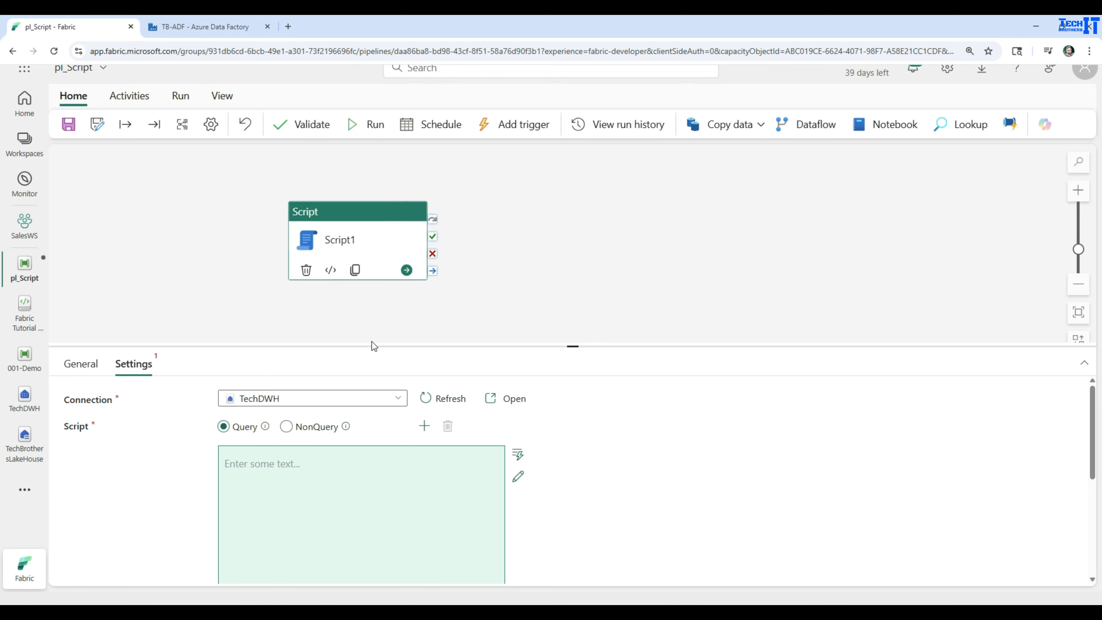
{"action": "left_click_drag", "start_coordinate": [375, 346], "coordinate": [368, 311]}
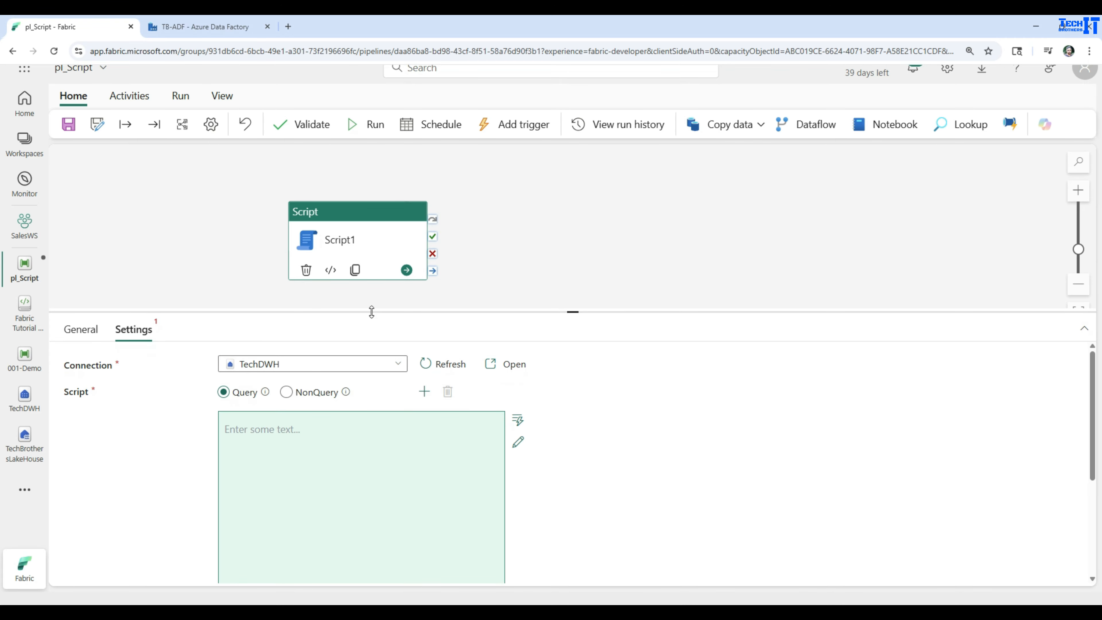
Open SQL query 57 in the TechDWH warehouse and list the tables of the dbo schema.
{"action": "left_click", "coordinate": [30, 412]}
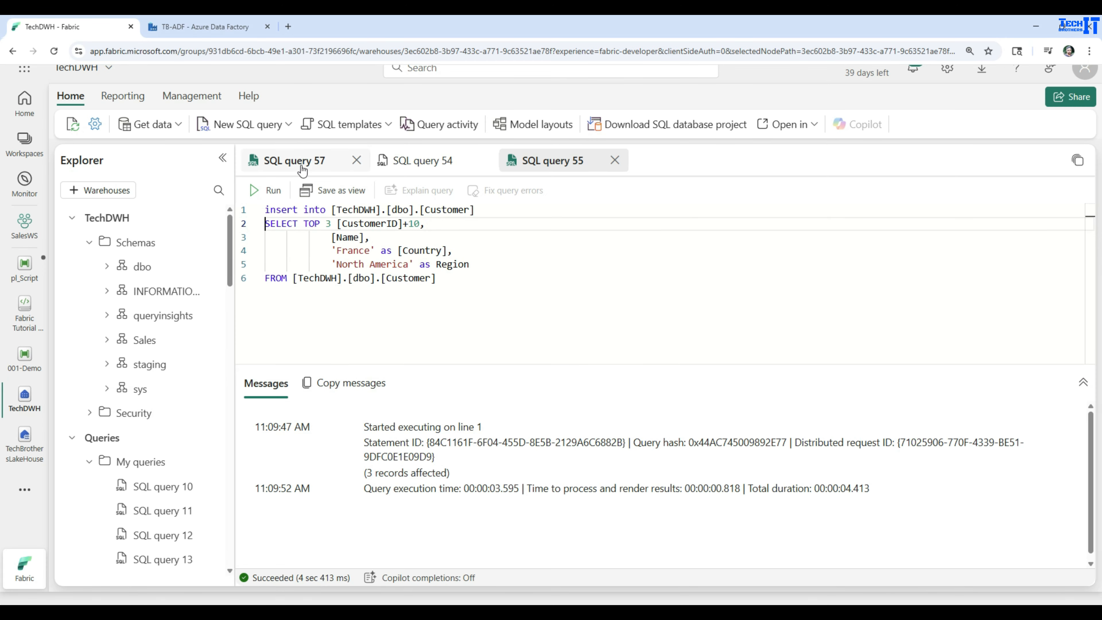
{"action": "left_click", "coordinate": [302, 170]}
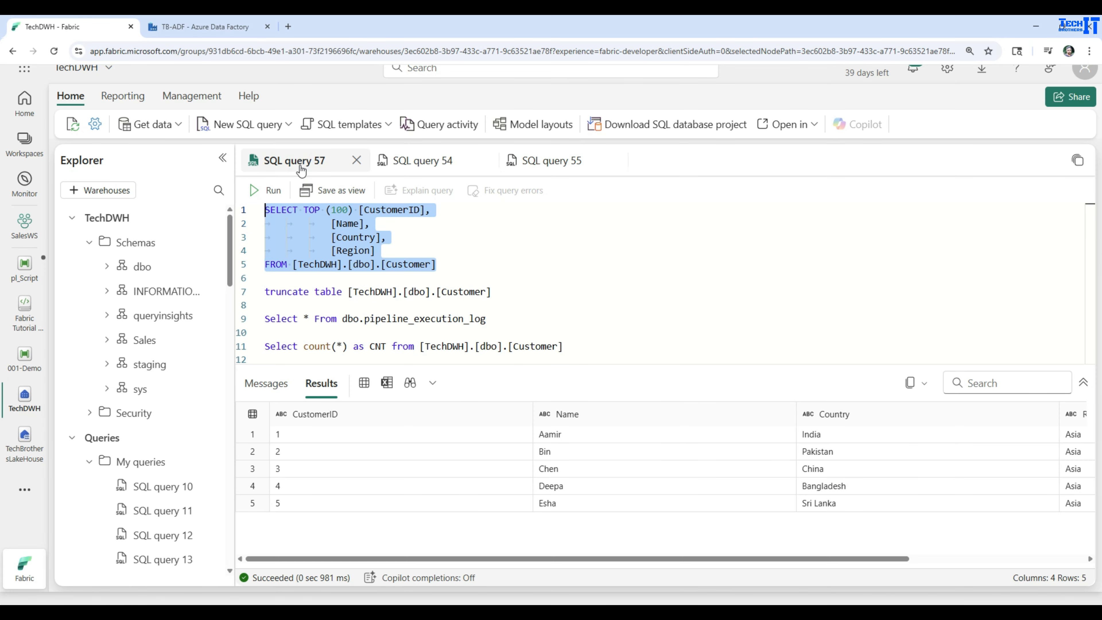
{"action": "left_click", "coordinate": [108, 265]}
{"action": "left_click", "coordinate": [124, 291]}
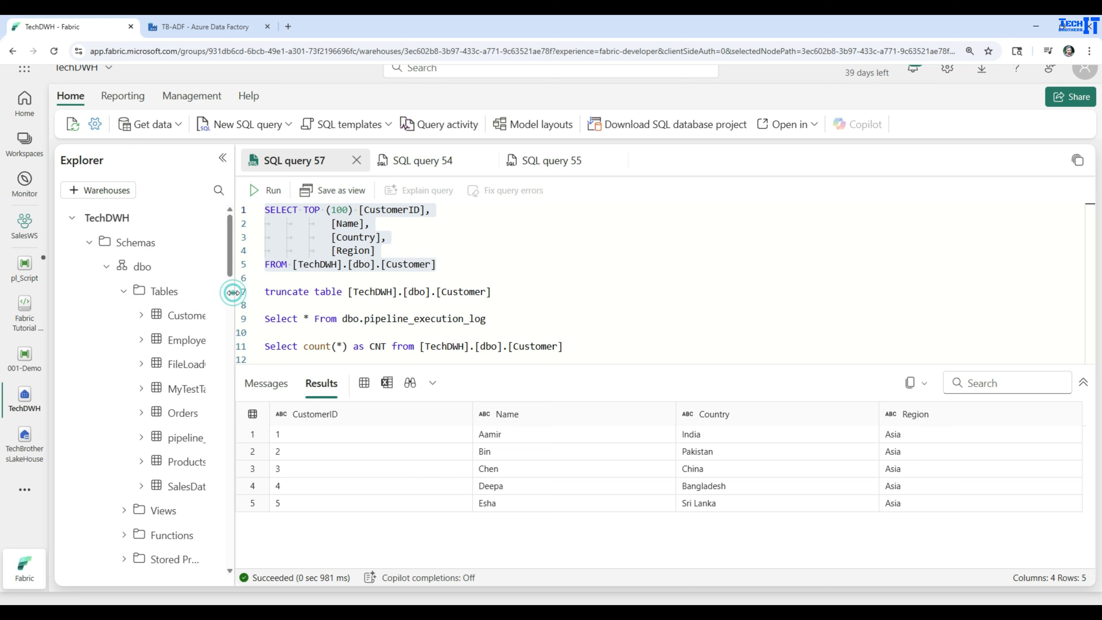
{"action": "left_click_drag", "start_coordinate": [231, 291], "coordinate": [309, 295]}
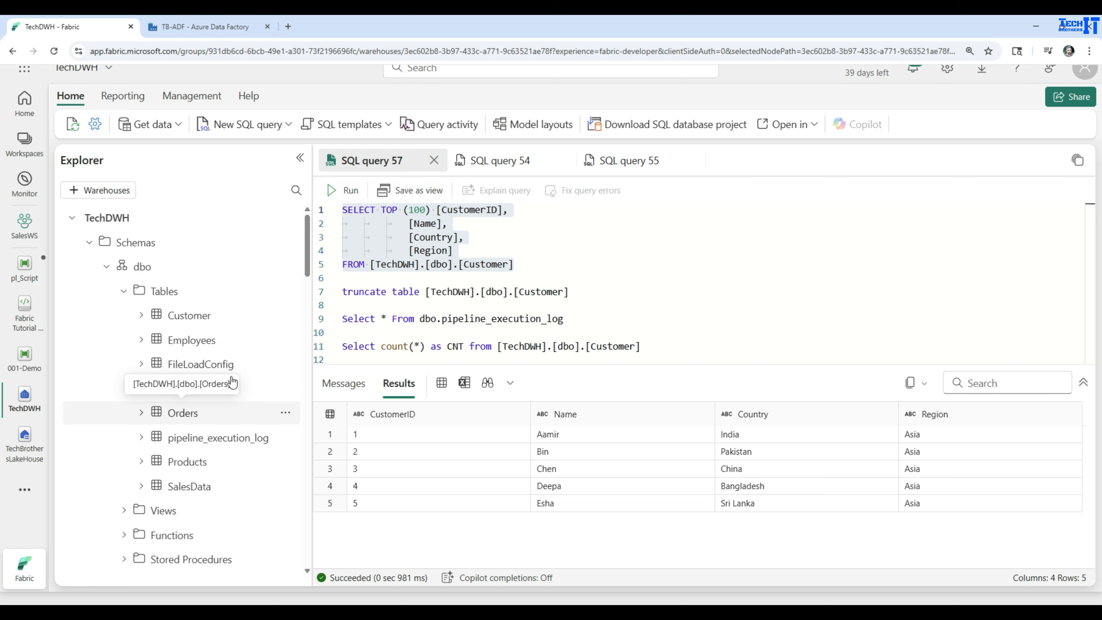
Run the SELECT TOP (100) statement on [TechDWH].[dbo].[Customer] and copy its text.
{"action": "left_click_drag", "start_coordinate": [517, 266], "coordinate": [342, 210]}
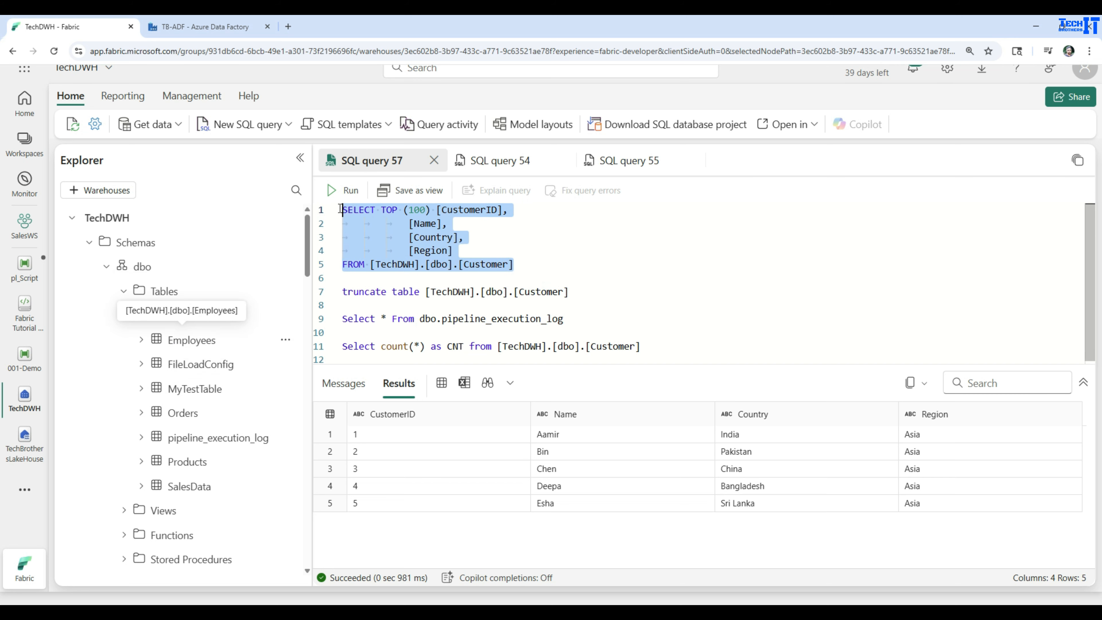
{"action": "left_click", "coordinate": [342, 192]}
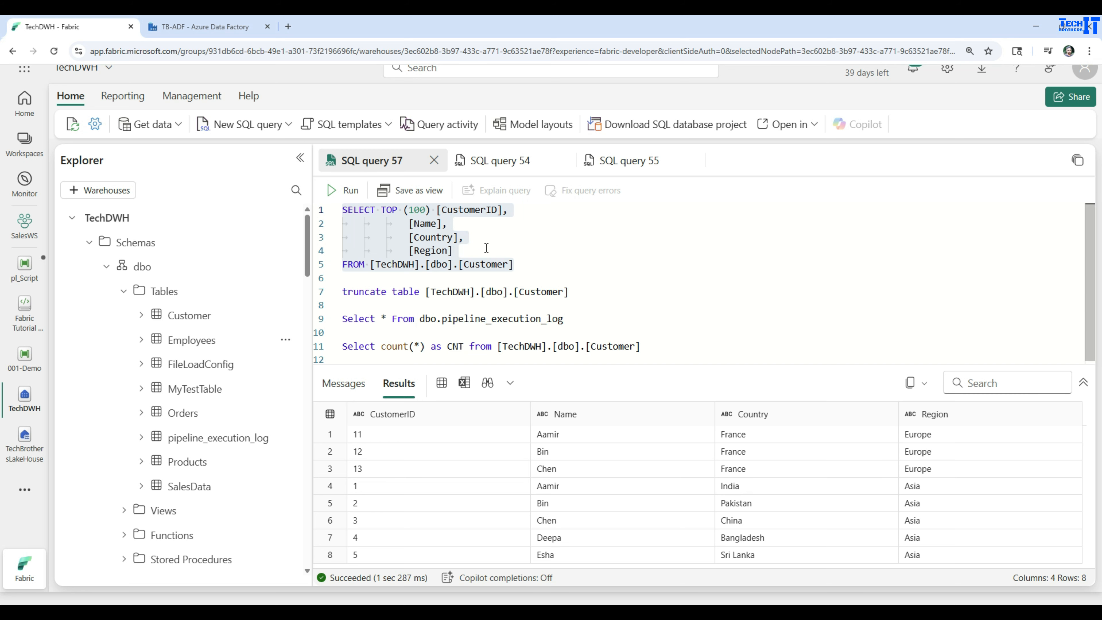
{"action": "right_click", "coordinate": [427, 229]}
{"action": "left_click", "coordinate": [470, 306]}
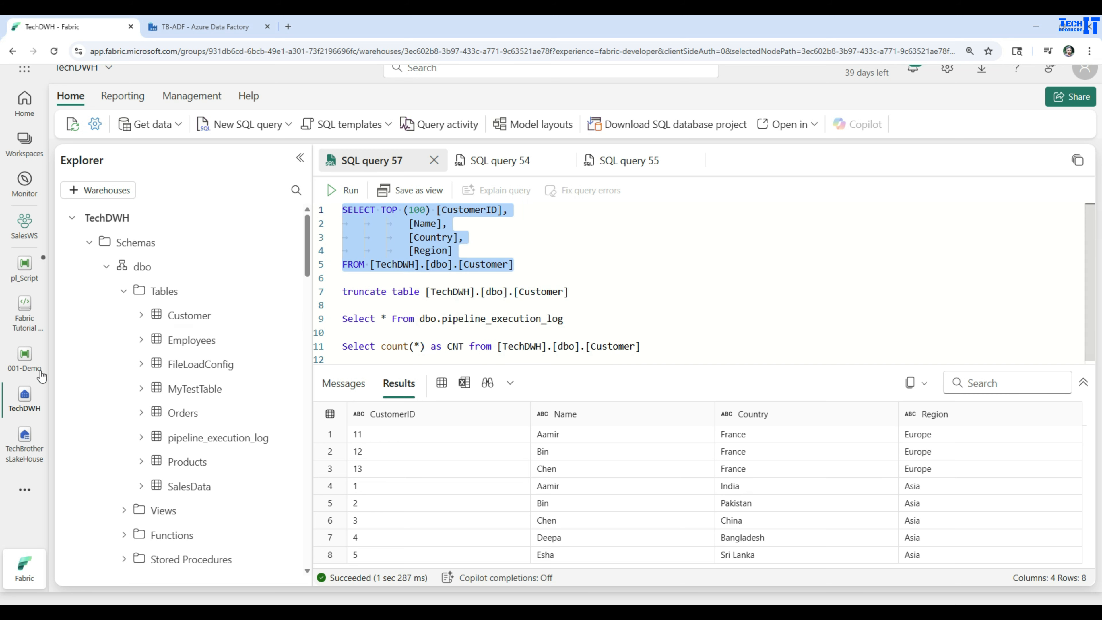
Close the open 001-Demo item and choose Query as the script type in pl_Script's Script activity.
{"action": "left_click", "coordinate": [40, 346]}
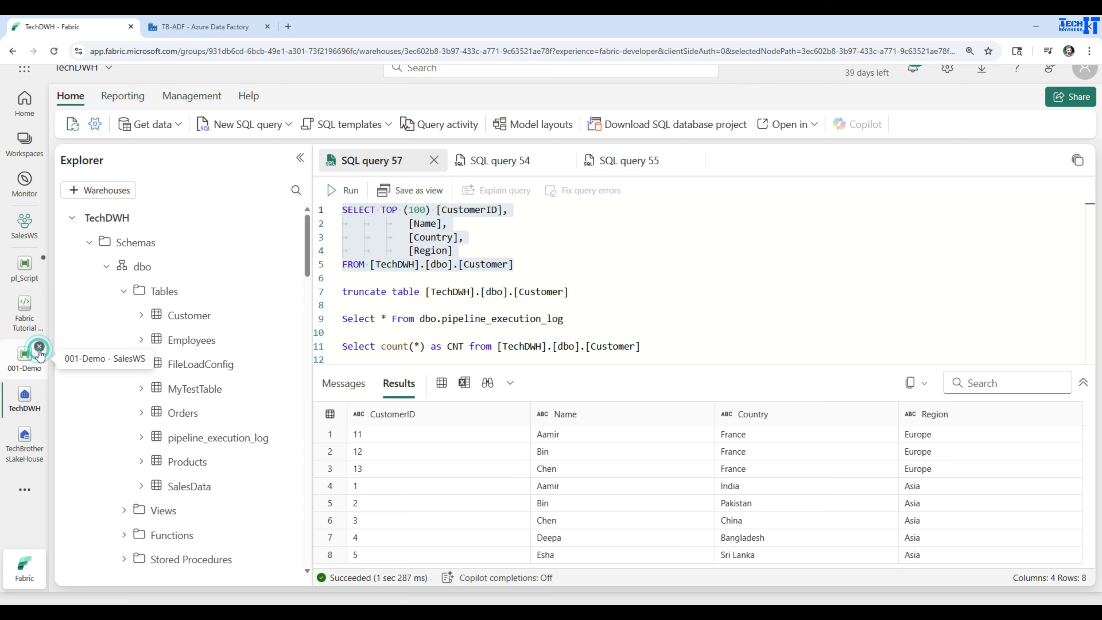
{"action": "left_click", "coordinate": [24, 274]}
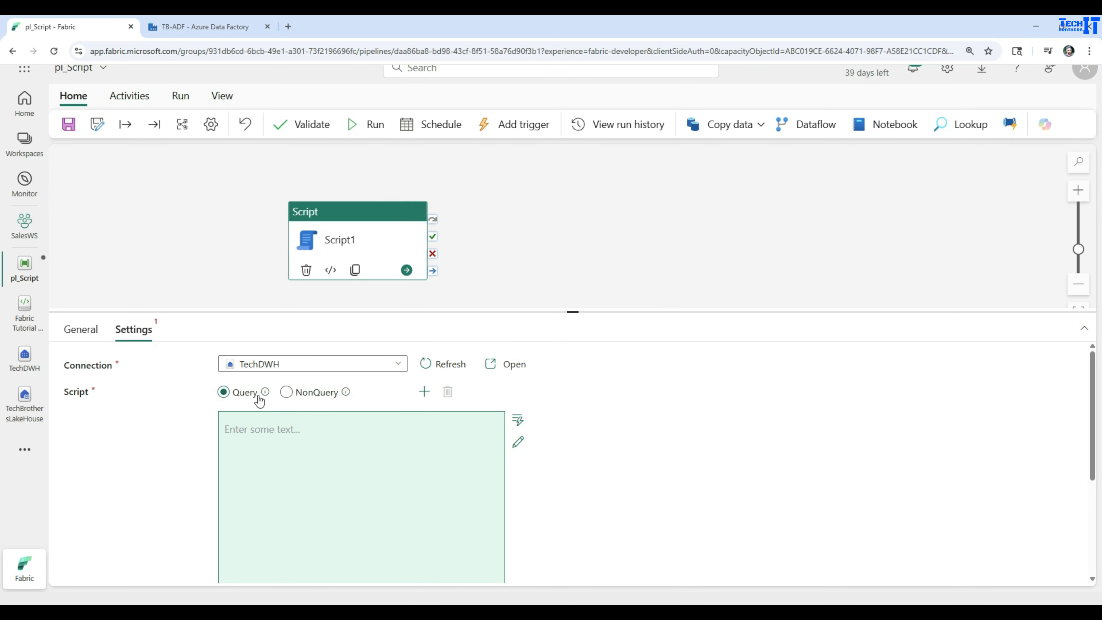
{"action": "left_click", "coordinate": [224, 392]}
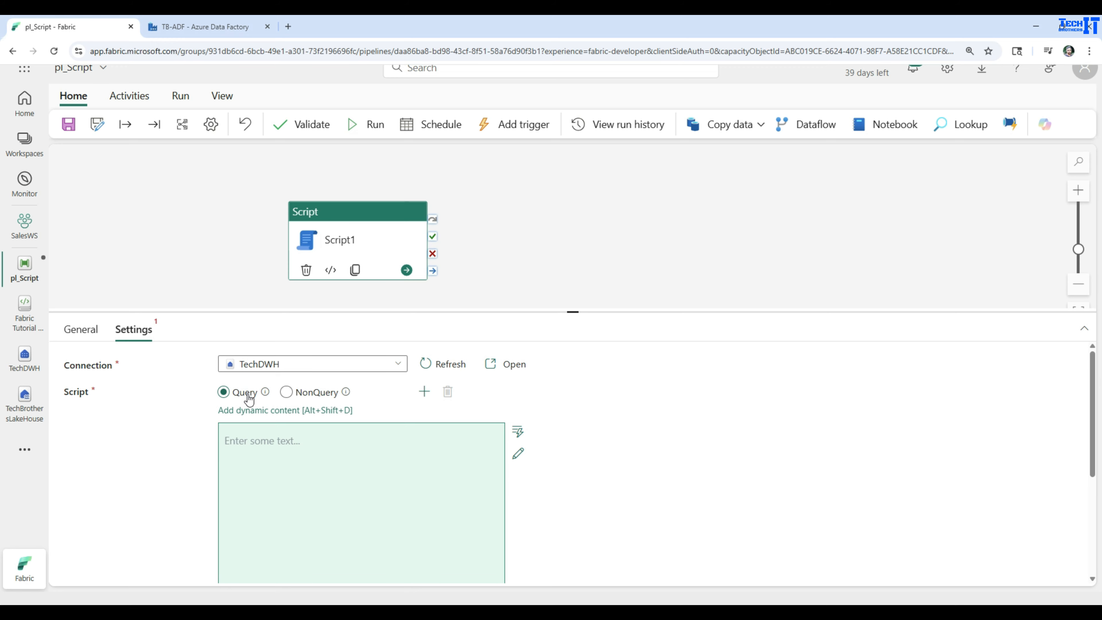
{"action": "mouse_move", "coordinate": [265, 396]}
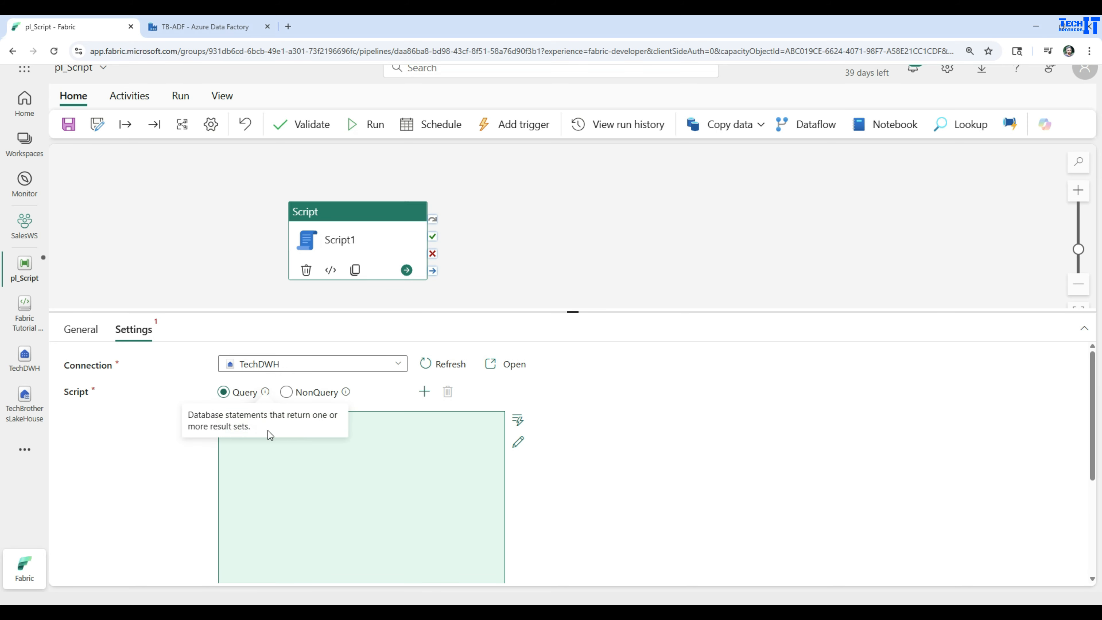
{"action": "left_click", "coordinate": [291, 453]}
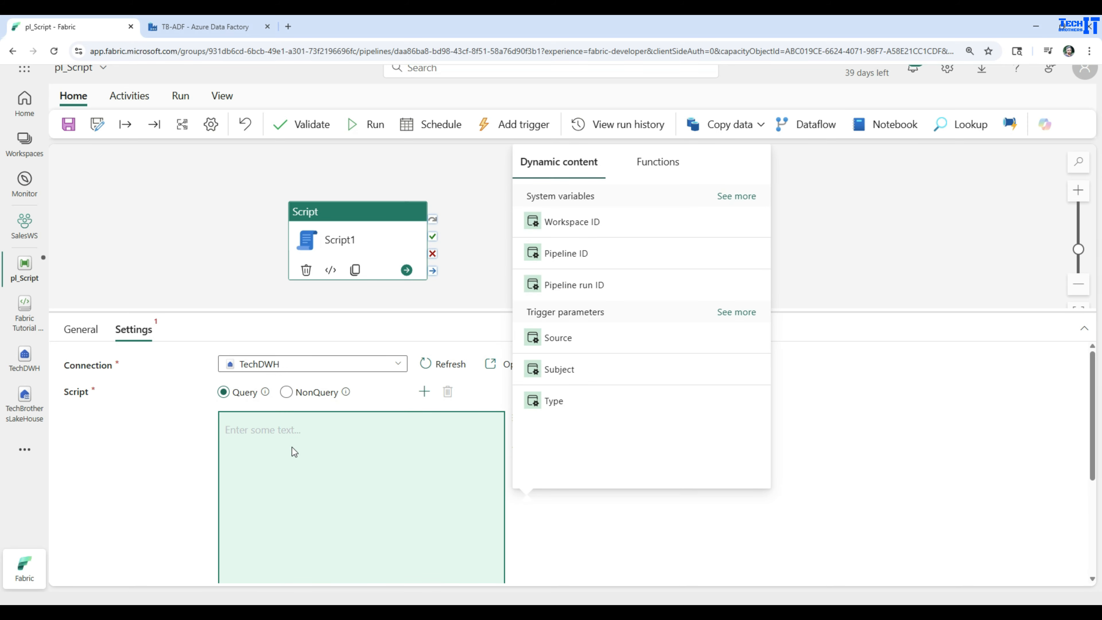
{"action": "left_click", "coordinate": [306, 448]}
{"action": "left_click", "coordinate": [638, 503]}
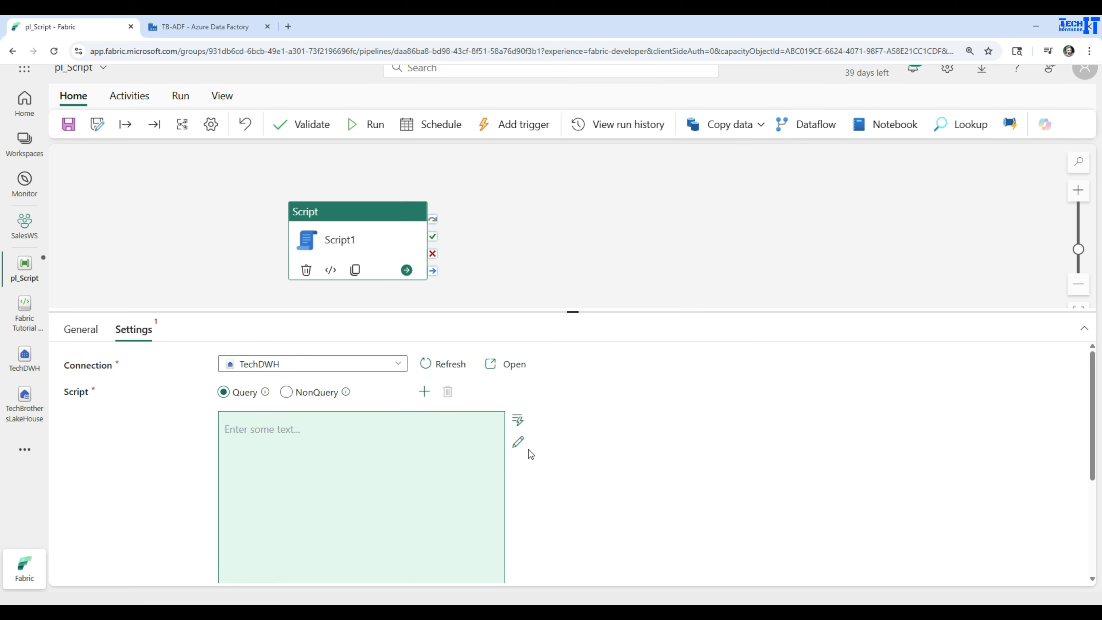
{"action": "left_click", "coordinate": [467, 457]}
{"action": "left_click", "coordinate": [545, 514]}
Paste the copied Customer SELECT statement into the activity's script editor, remove TOP (100), and accept it.
{"action": "left_click", "coordinate": [522, 451]}
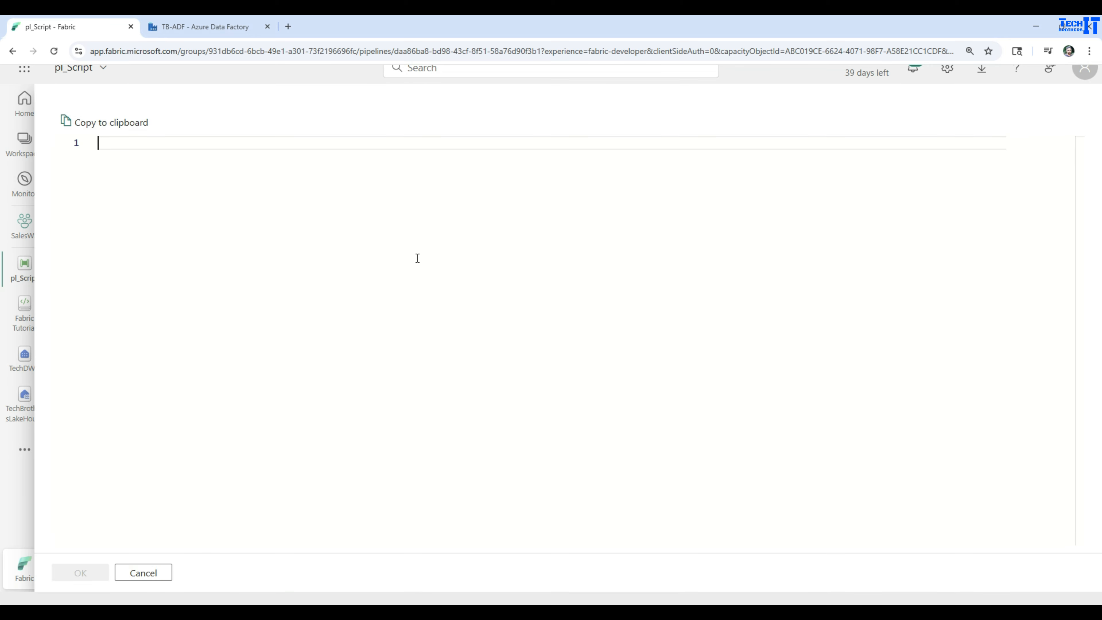
{"action": "key", "text": "ctrl+v"}
{"action": "left_click_drag", "start_coordinate": [190, 143], "coordinate": [143, 143]}
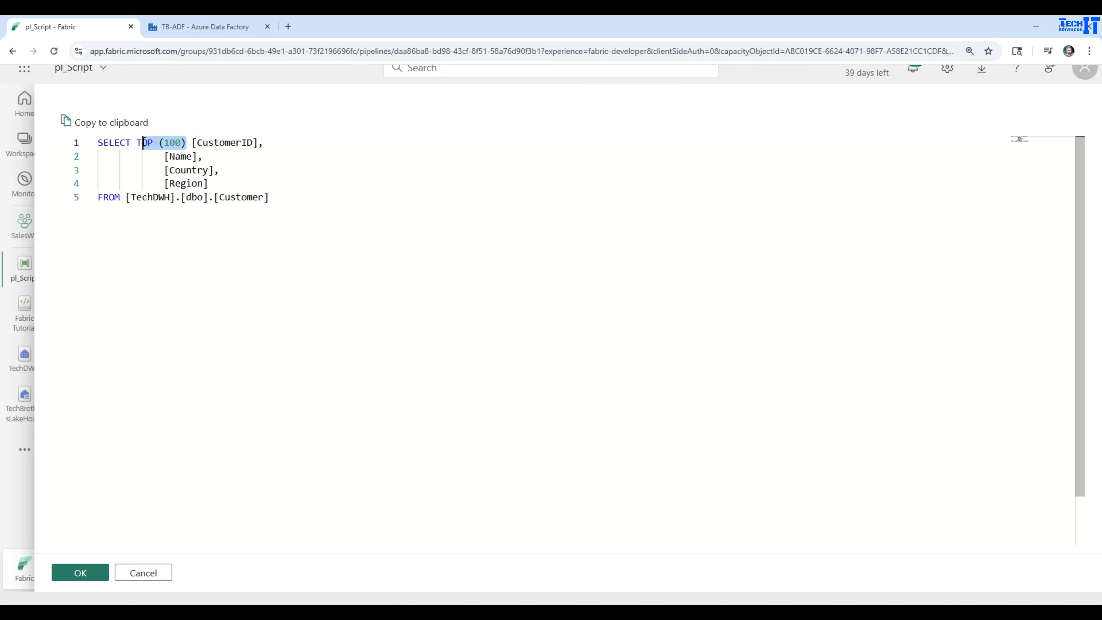
{"action": "key", "text": "Delete"}
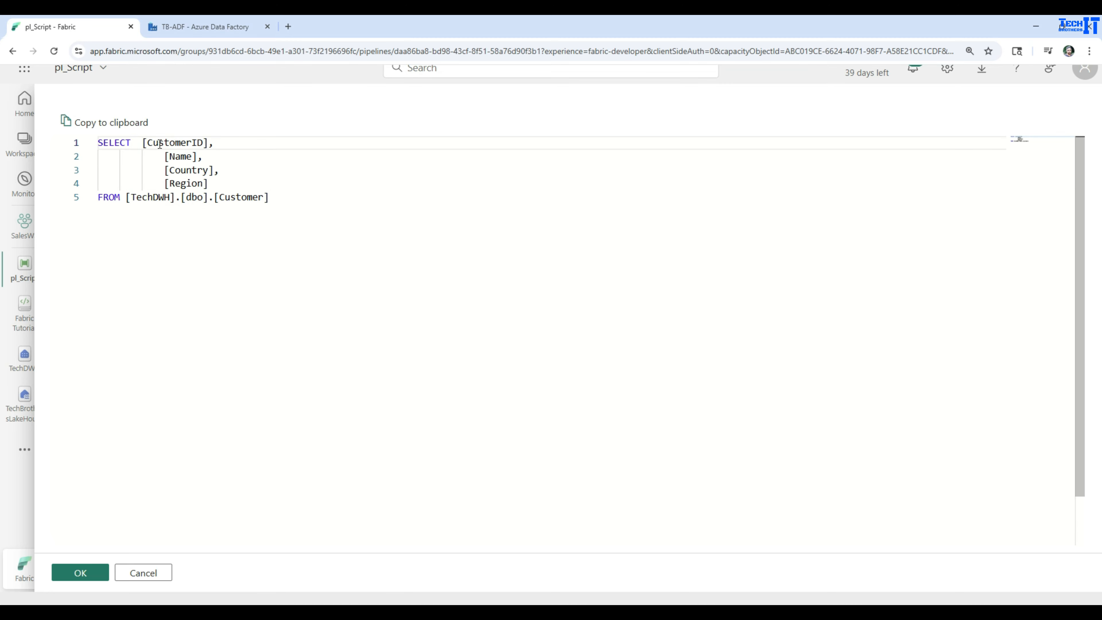
{"action": "left_click", "coordinate": [80, 573]}
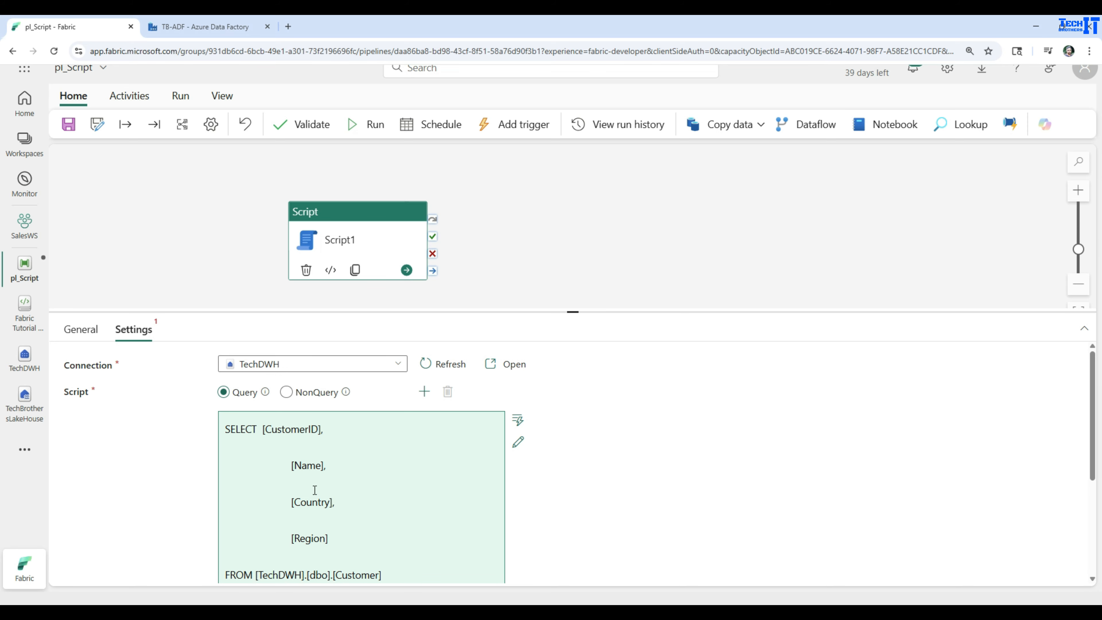
Save and run the pl_Script pipeline with the Customer SELECT script, and refresh its run status.
{"action": "scroll", "coordinate": [319, 535], "scroll_direction": "down", "scroll_amount": 3}
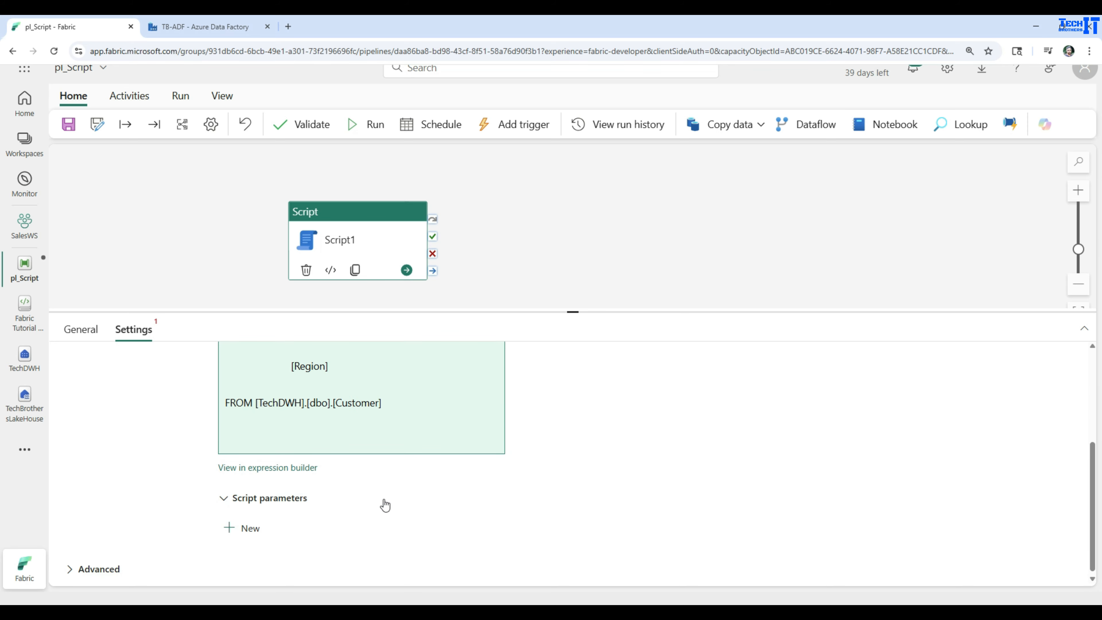
{"action": "scroll", "coordinate": [385, 499], "scroll_direction": "up", "scroll_amount": 3}
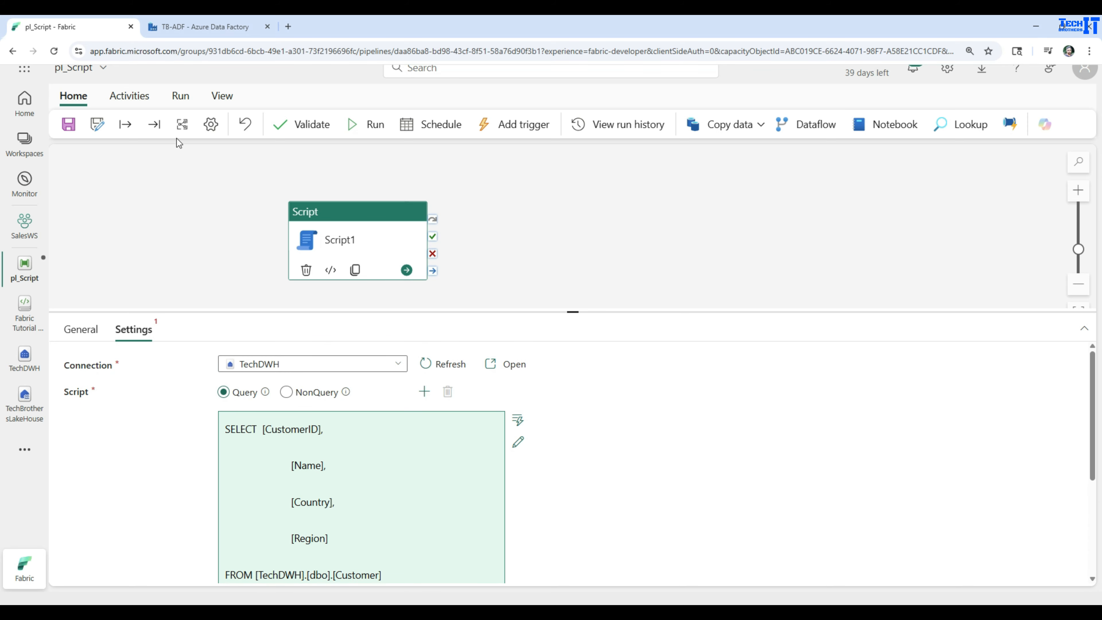
{"action": "left_click", "coordinate": [181, 98]}
{"action": "left_click", "coordinate": [170, 129]}
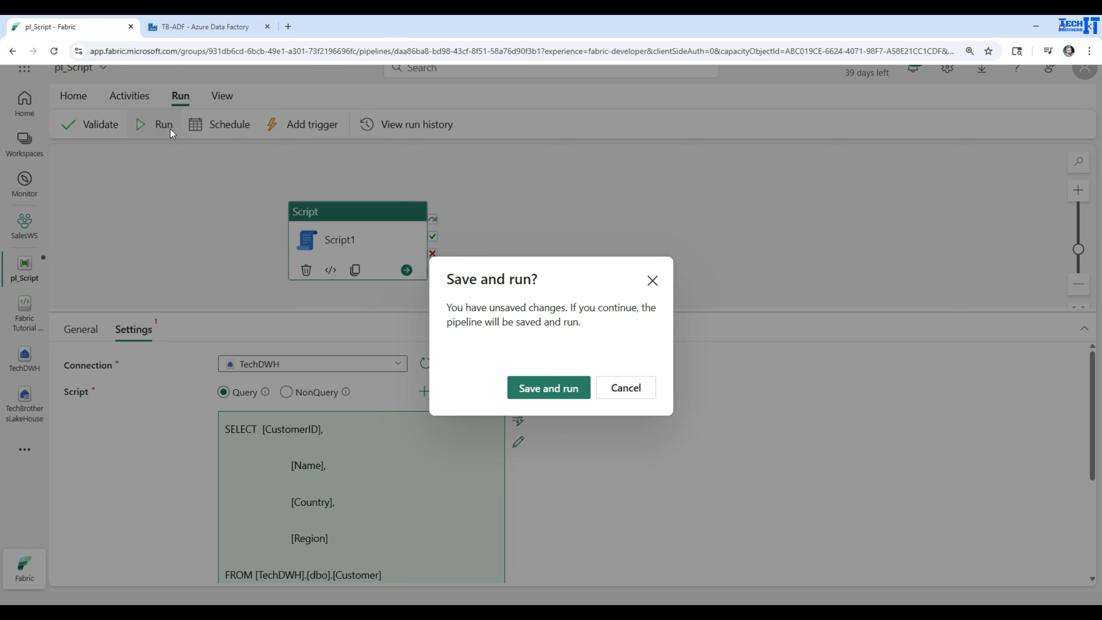
{"action": "left_click", "coordinate": [566, 387]}
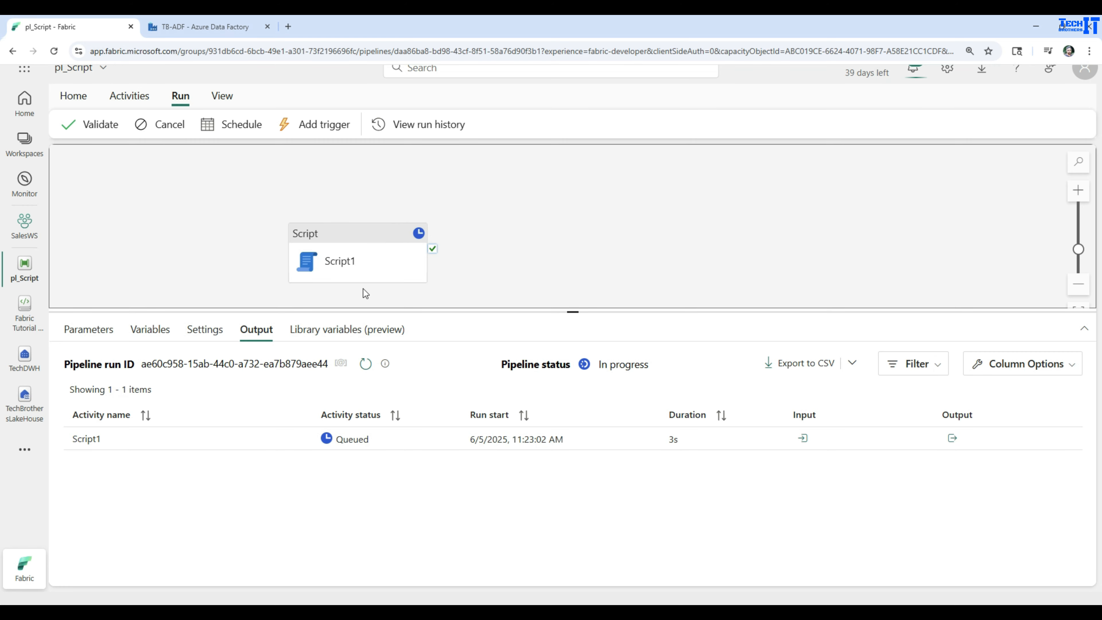
{"action": "left_click", "coordinate": [365, 365]}
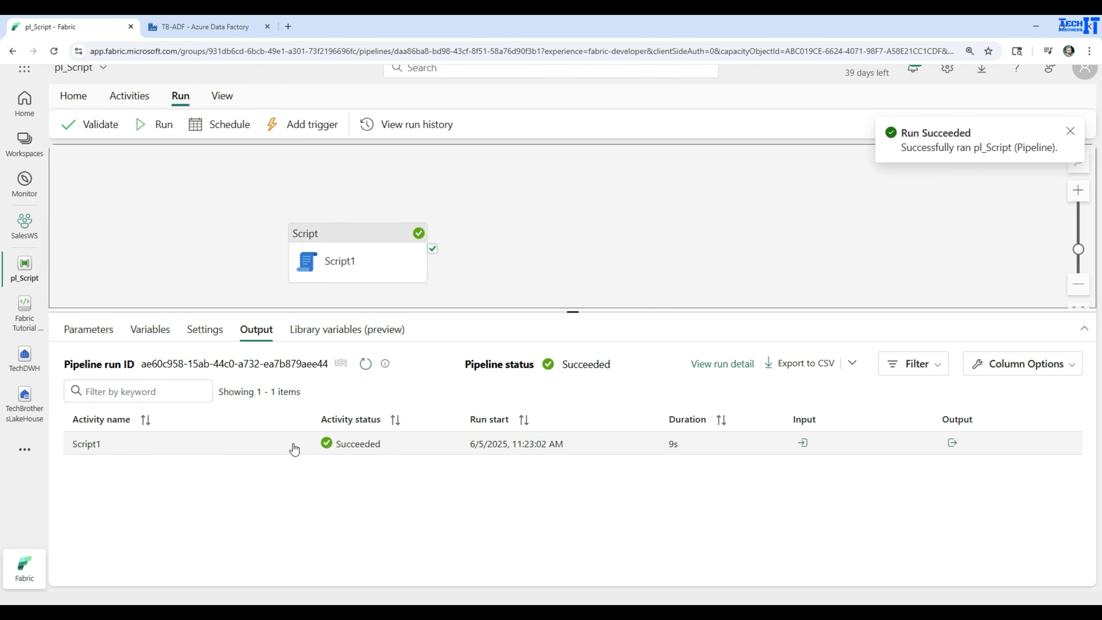
Review the Script1 activity's run input, including the script type, query text and execution timeout.
{"action": "left_click", "coordinate": [804, 444]}
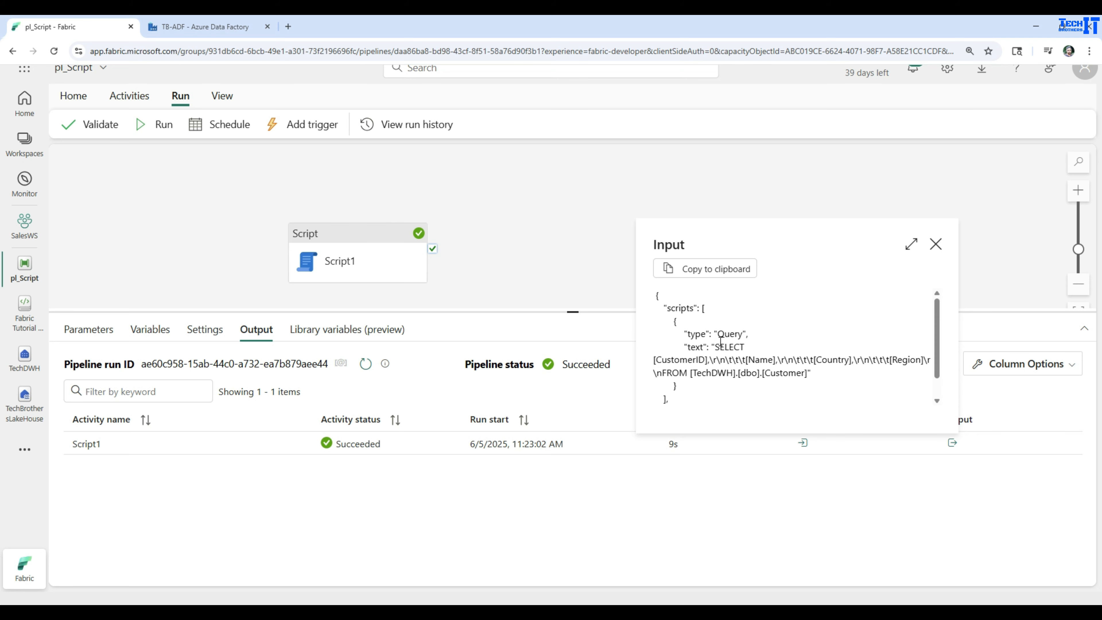
{"action": "left_click_drag", "start_coordinate": [749, 334], "coordinate": [680, 333]}
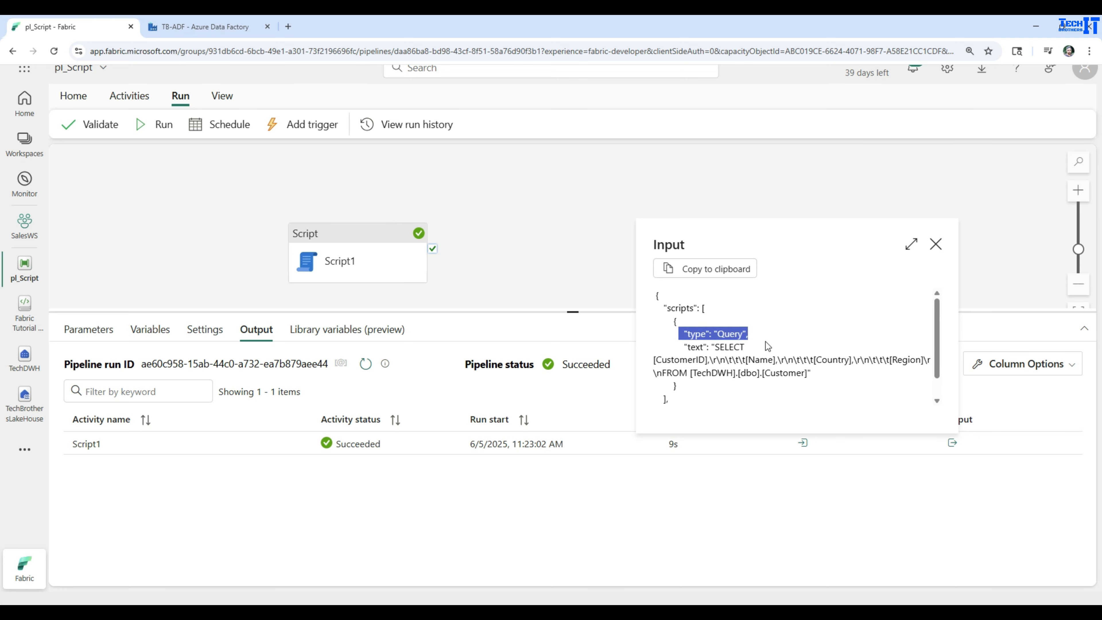
{"action": "scroll", "coordinate": [741, 338], "scroll_direction": "down", "scroll_amount": 1}
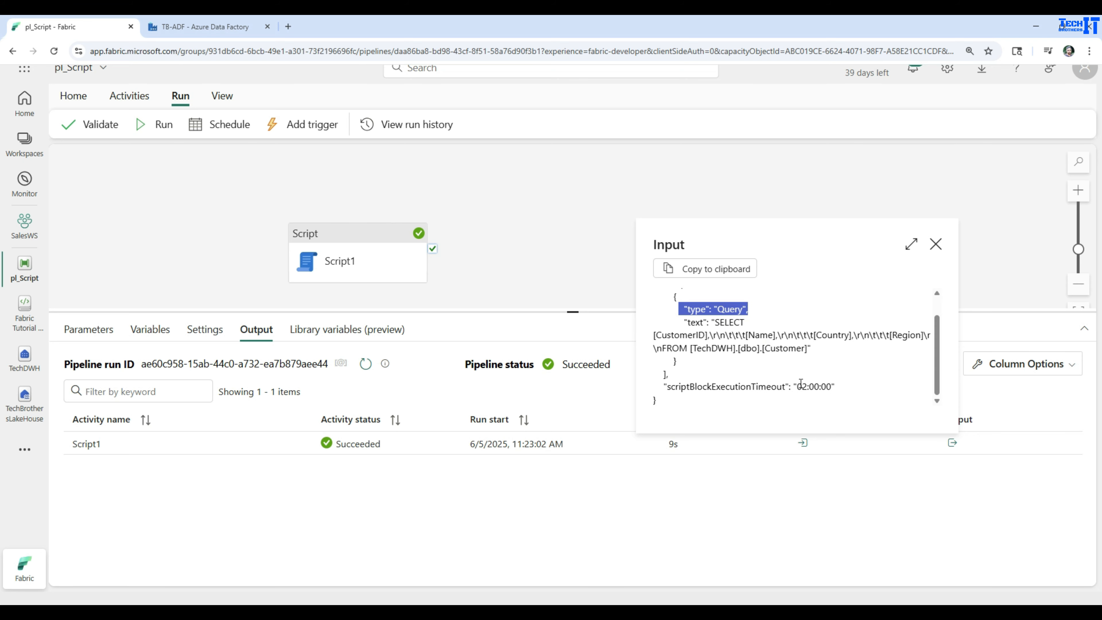
{"action": "left_click", "coordinate": [936, 244]}
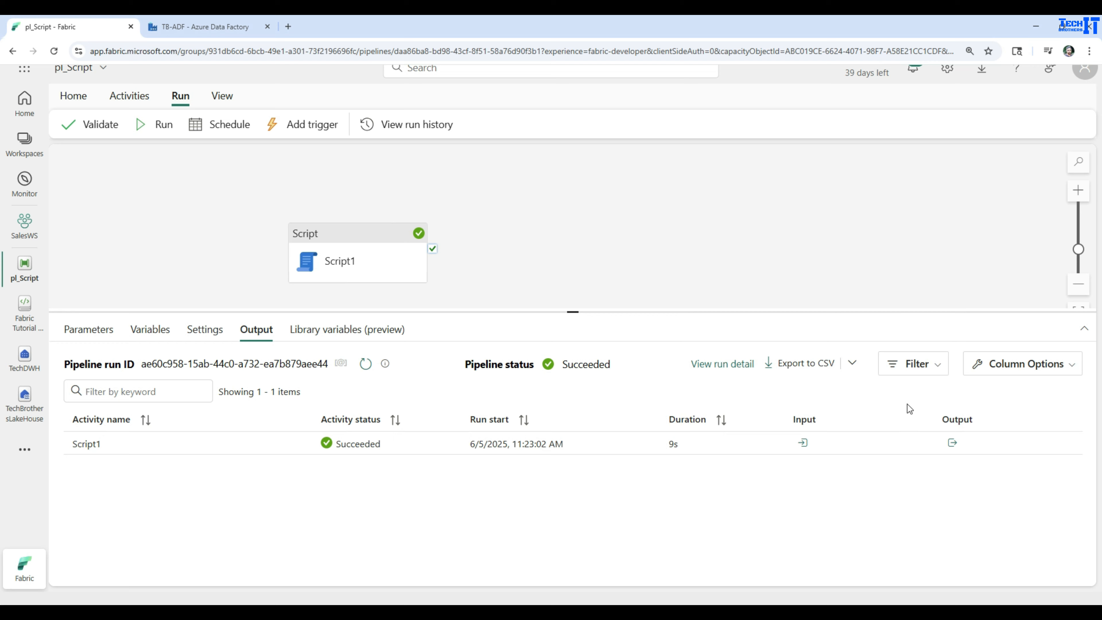
Open the Script1 activity's run output and examine the row count and the first customer record's fields.
{"action": "left_click", "coordinate": [953, 443]}
{"action": "left_click_drag", "start_coordinate": [926, 363], "coordinate": [853, 359]}
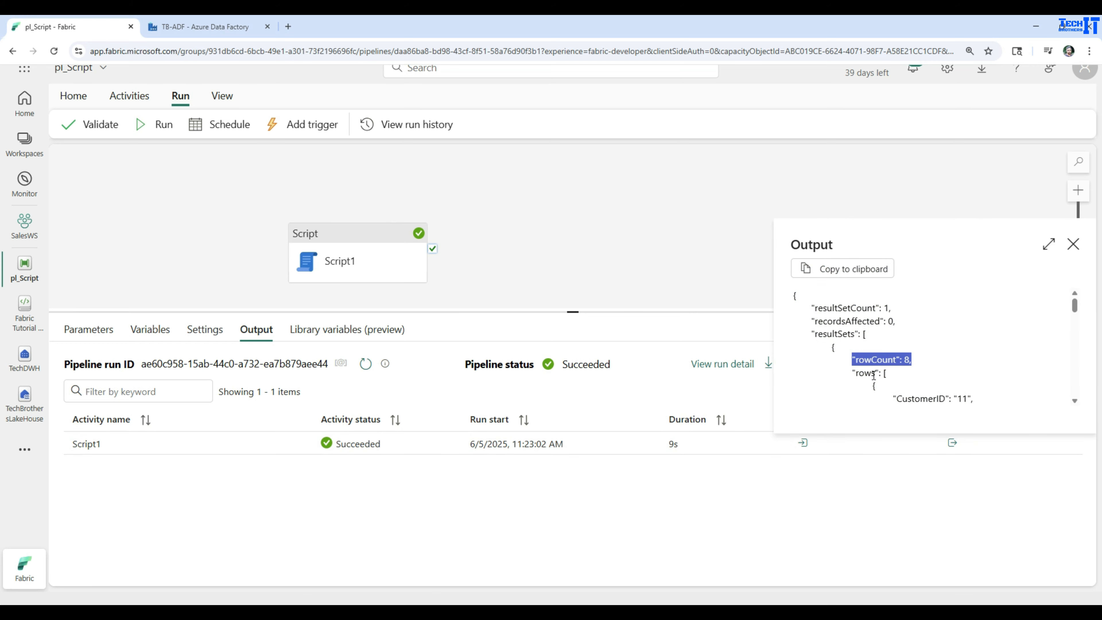
{"action": "scroll", "coordinate": [902, 370], "scroll_direction": "down", "scroll_amount": 2}
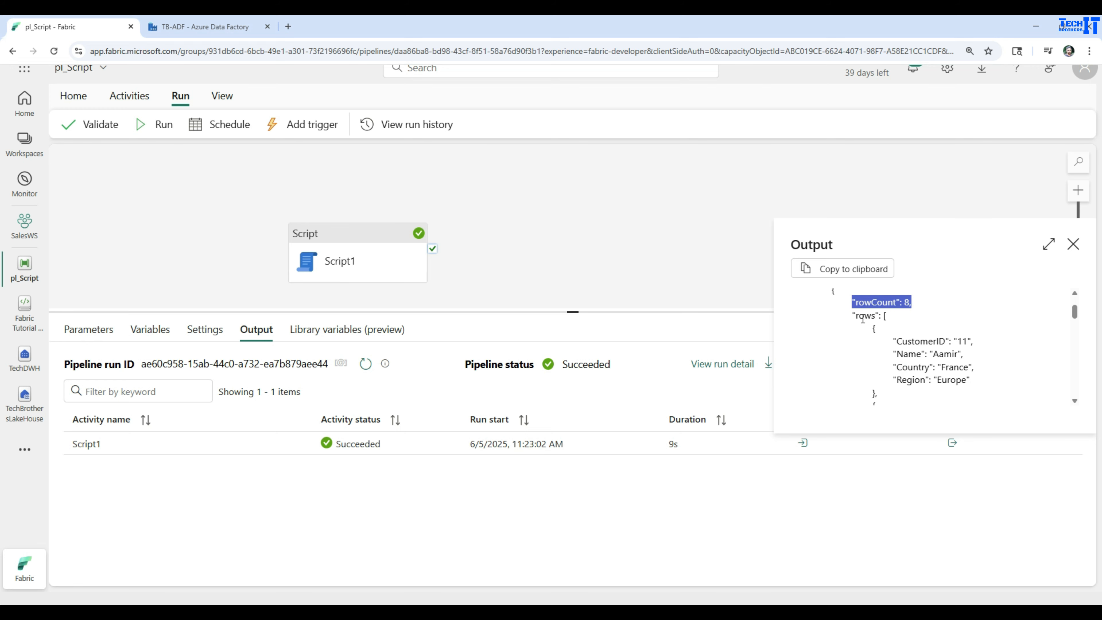
{"action": "left_click_drag", "start_coordinate": [974, 341], "coordinate": [889, 340]}
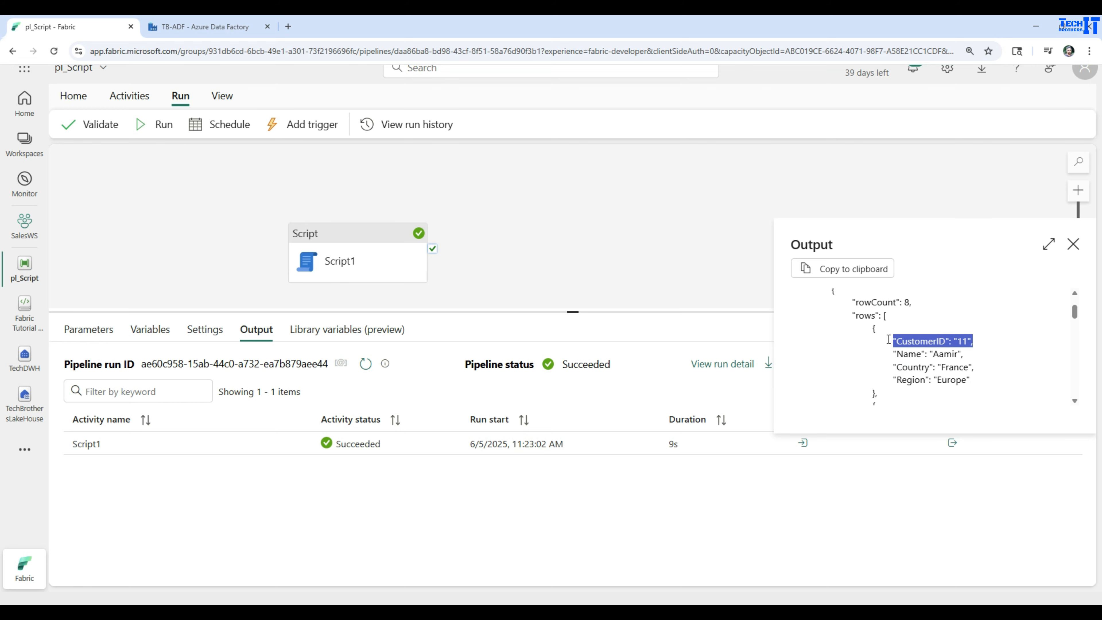
{"action": "left_click_drag", "start_coordinate": [971, 355], "coordinate": [895, 354]}
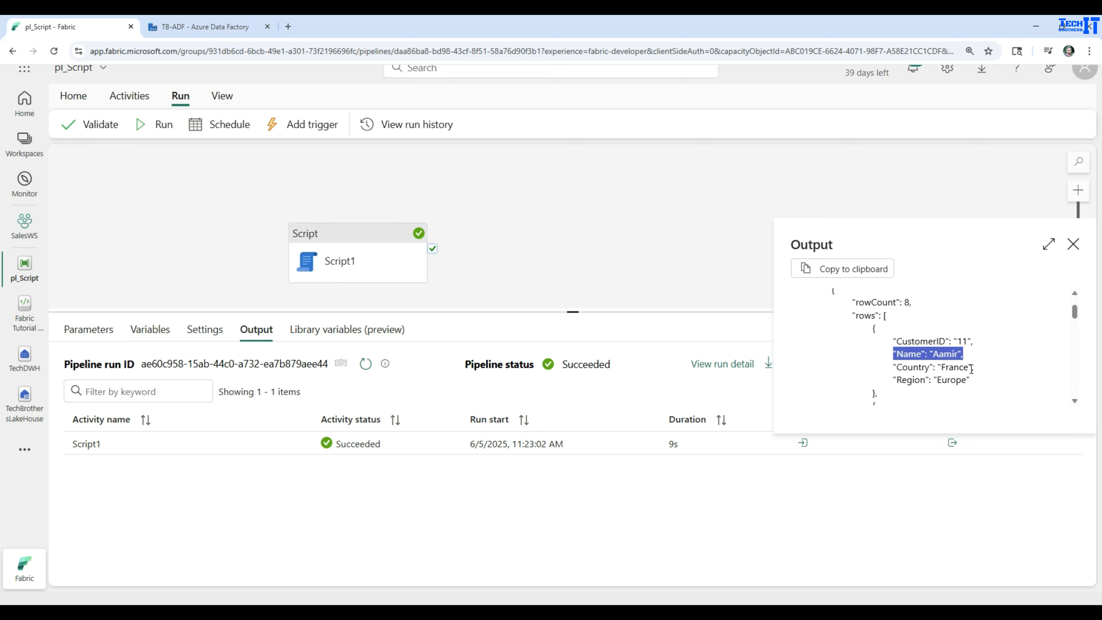
{"action": "left_click_drag", "start_coordinate": [976, 368], "coordinate": [892, 376]}
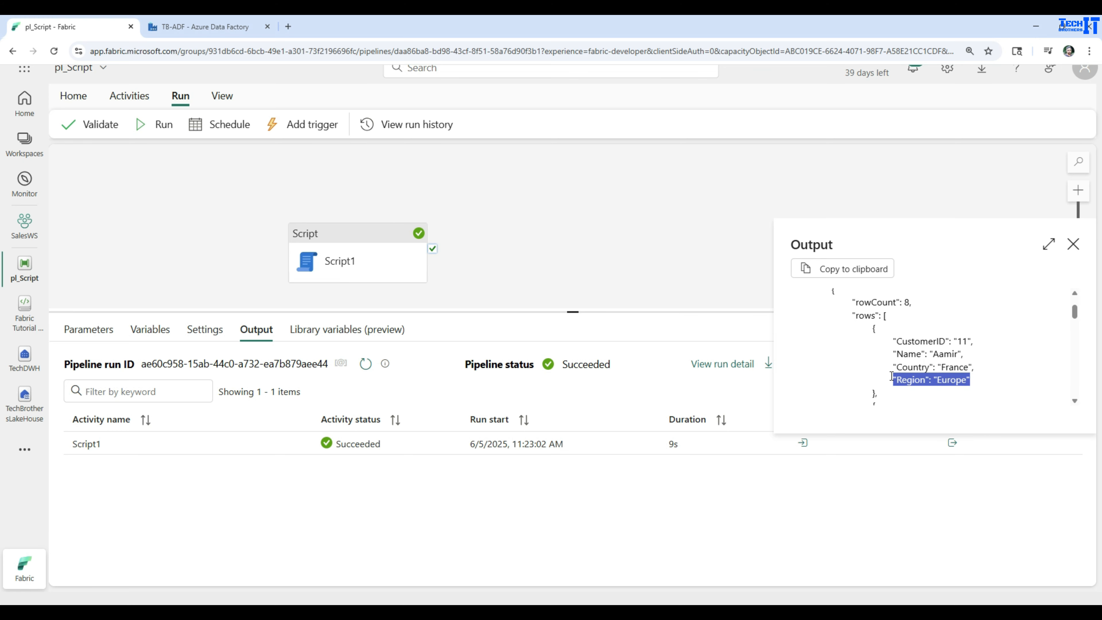
Browse the remaining customer records in Script1's run output, and close the output.
{"action": "scroll", "coordinate": [894, 373], "scroll_direction": "down", "scroll_amount": 4}
{"action": "scroll", "coordinate": [908, 361], "scroll_direction": "down", "scroll_amount": 2}
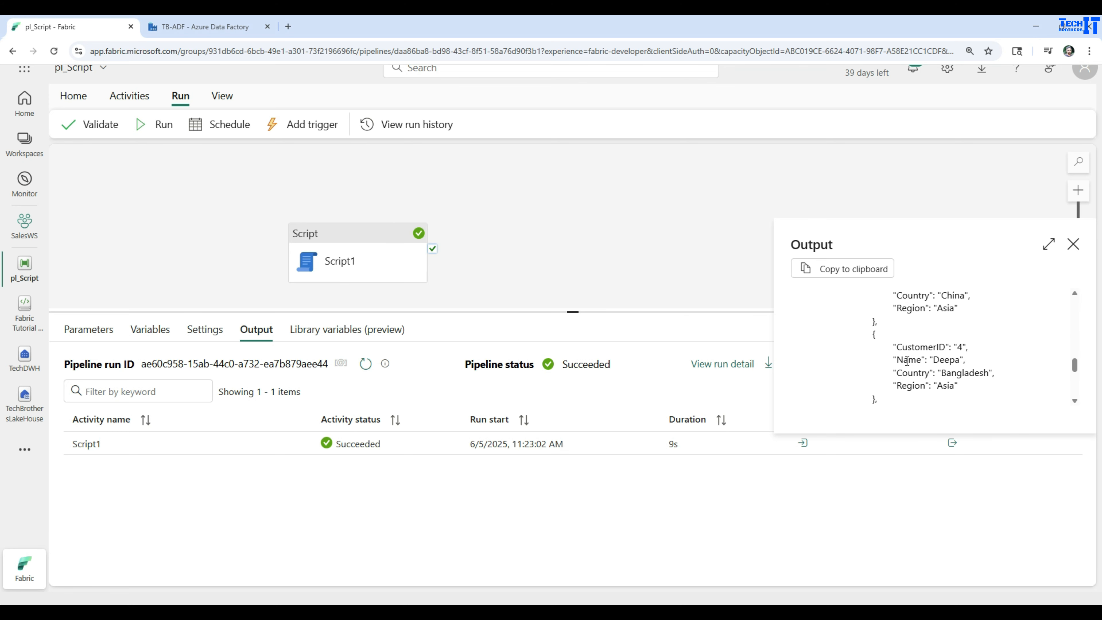
{"action": "scroll", "coordinate": [908, 361], "scroll_direction": "up", "scroll_amount": 10}
{"action": "scroll", "coordinate": [907, 362], "scroll_direction": "down", "scroll_amount": 1}
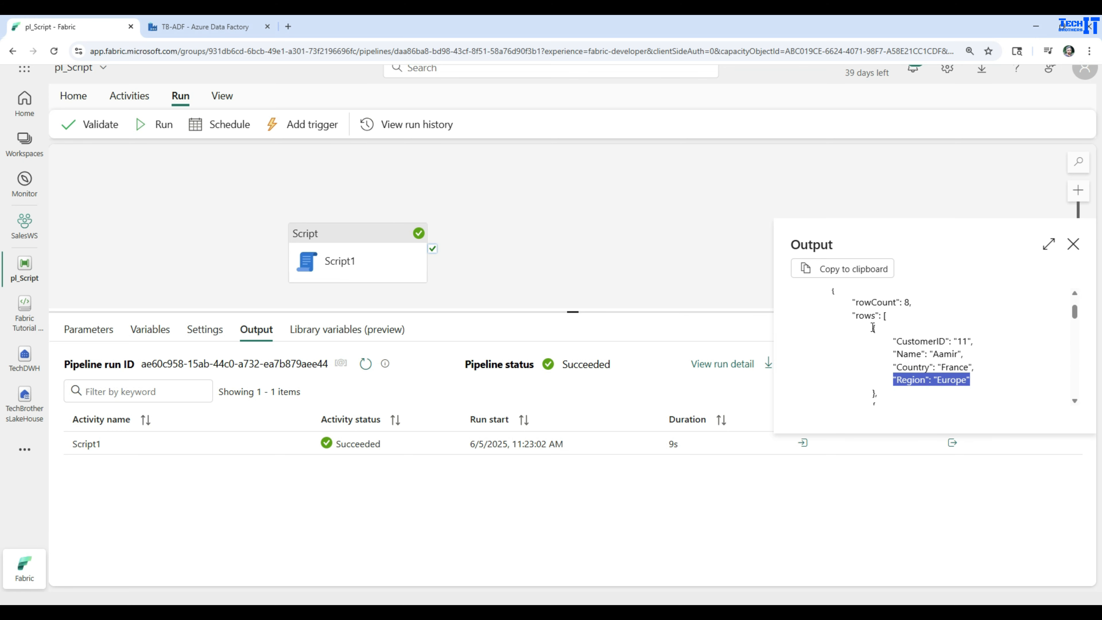
{"action": "left_click", "coordinate": [867, 317]}
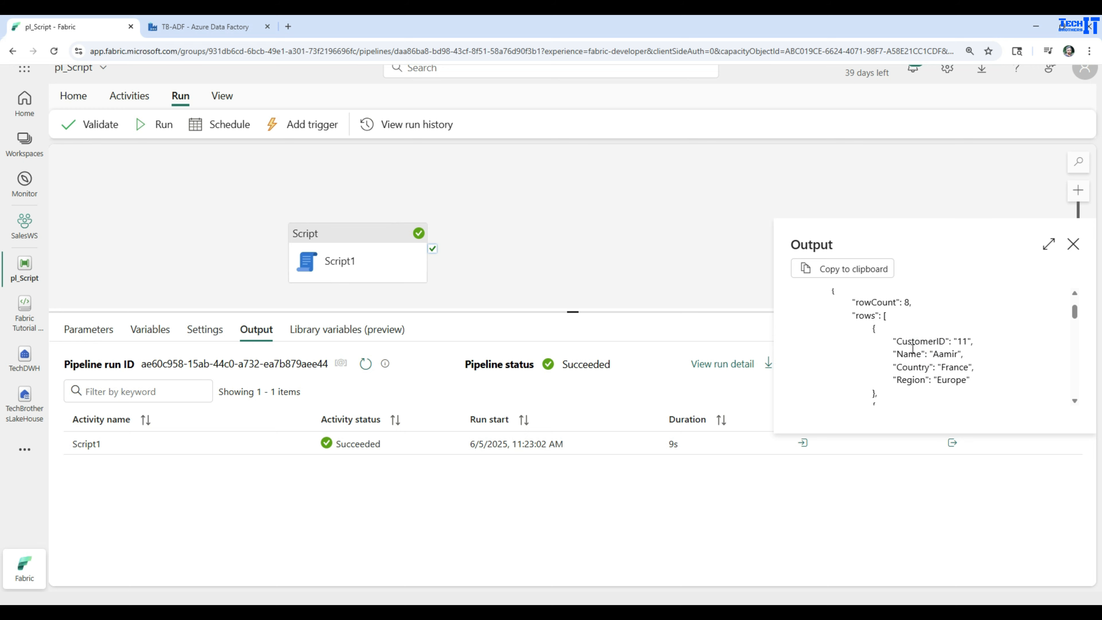
{"action": "left_click", "coordinate": [911, 358]}
{"action": "scroll", "coordinate": [926, 364], "scroll_direction": "down", "scroll_amount": 2}
{"action": "scroll", "coordinate": [926, 364], "scroll_direction": "down", "scroll_amount": 2}
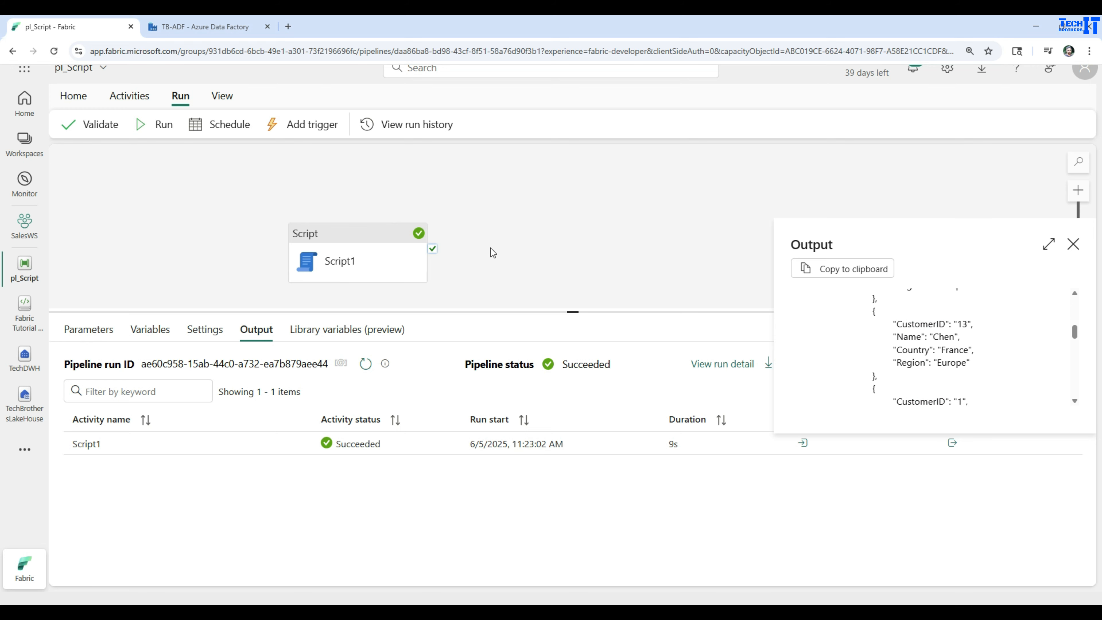
{"action": "left_click", "coordinate": [1074, 244]}
Replace the column list in Script1's script with count(*) as RowCount, keeping FROM [TechDWH].[dbo].[Customer], and accept it.
{"action": "left_click", "coordinate": [360, 242]}
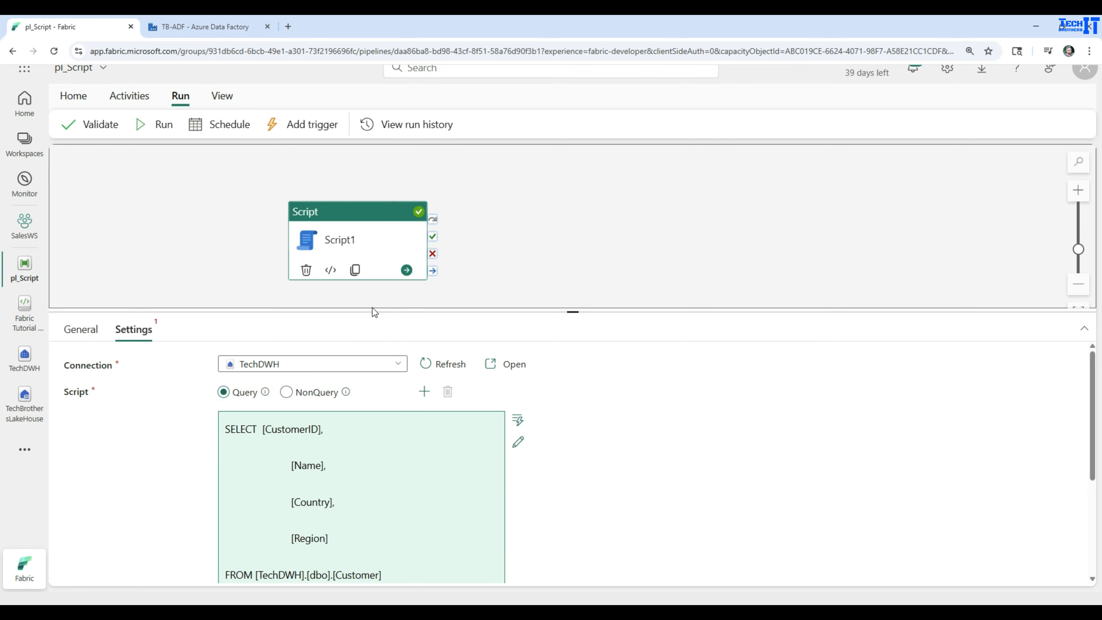
{"action": "left_click_drag", "start_coordinate": [372, 309], "coordinate": [373, 236]}
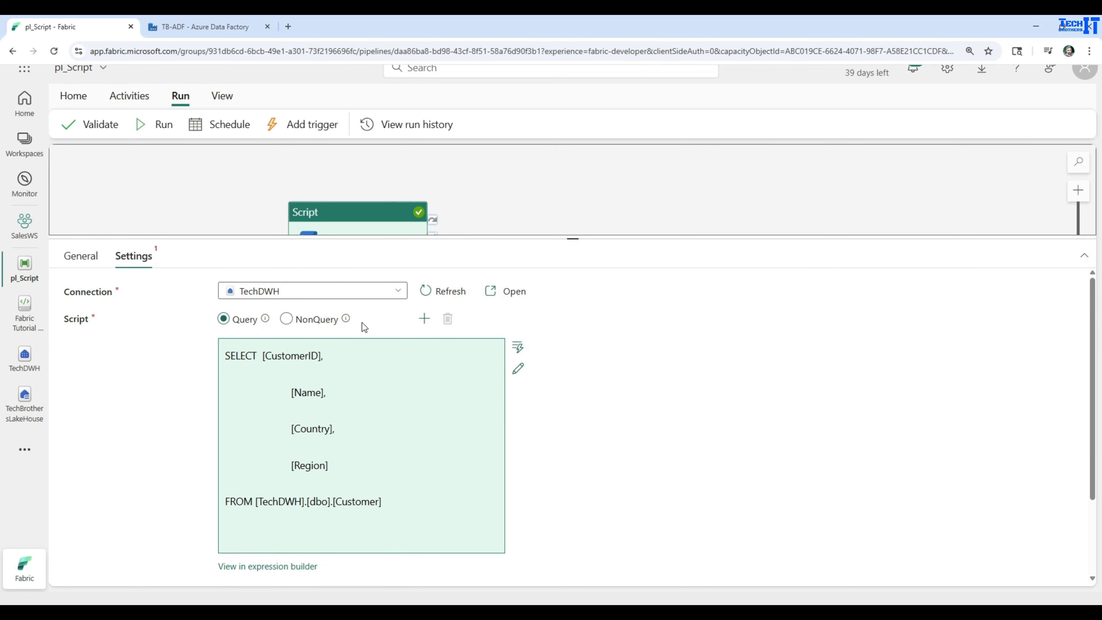
{"action": "left_click", "coordinate": [519, 370]}
{"action": "left_click_drag", "start_coordinate": [228, 184], "coordinate": [137, 143]}
{"action": "type", "text": "co"}
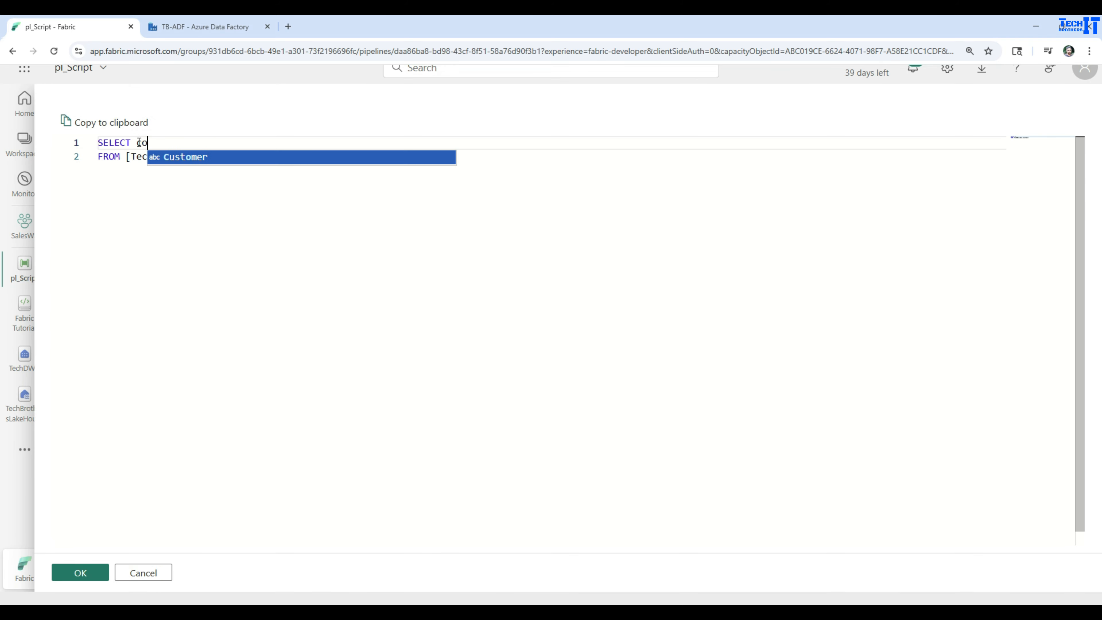
{"action": "type", "text": "unt(*) as "}
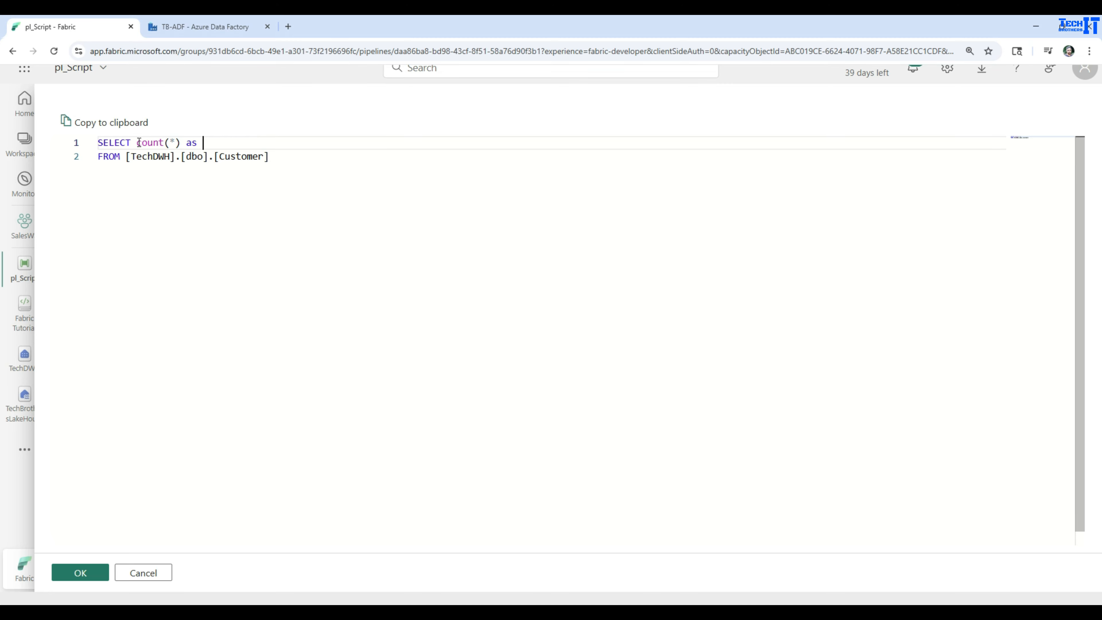
{"action": "type", "text": "CNT"}
{"action": "key", "text": "BackSpace"}
{"action": "key", "text": "BackSpace"}
{"action": "key", "text": "BackSpace"}
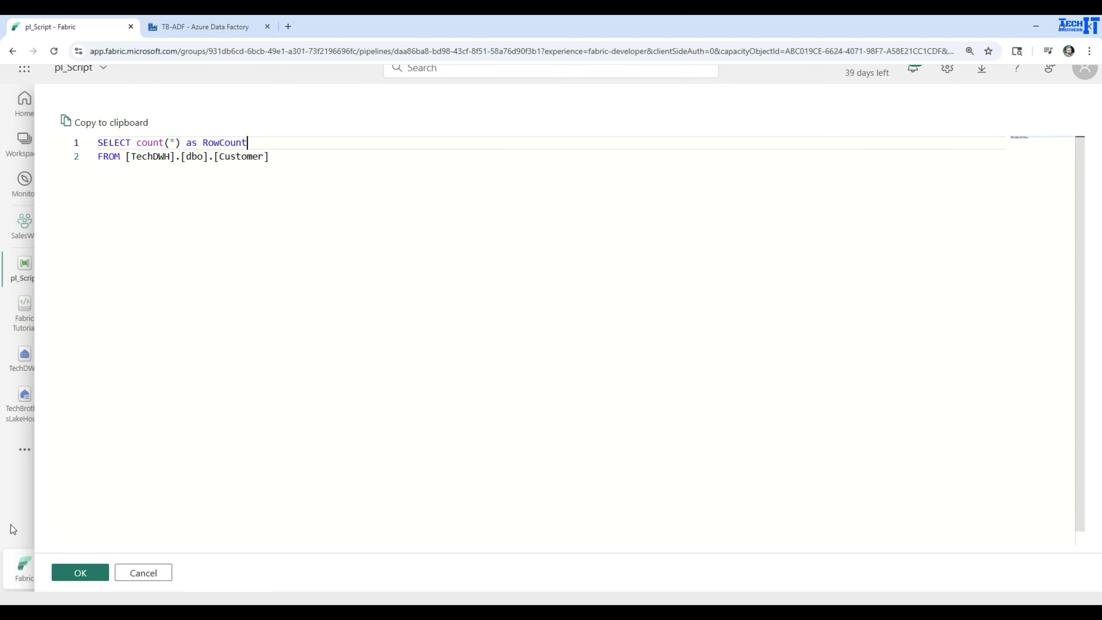
{"action": "left_click", "coordinate": [71, 572]}
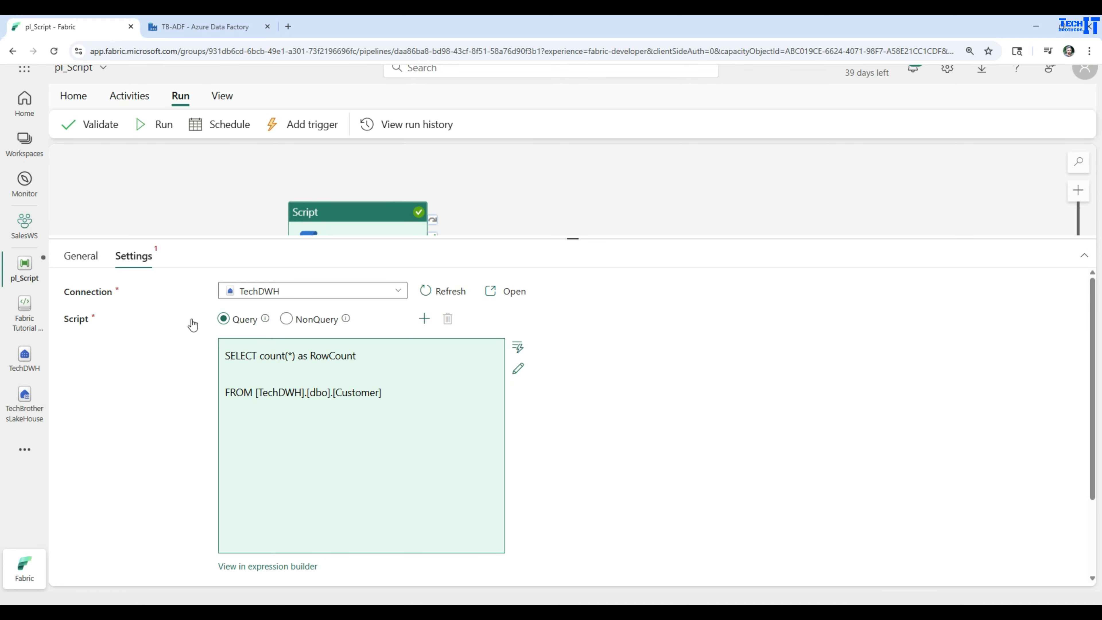
Save and run the pipeline with the count script, and review the Script1 activity's error details.
{"action": "left_click", "coordinate": [163, 124]}
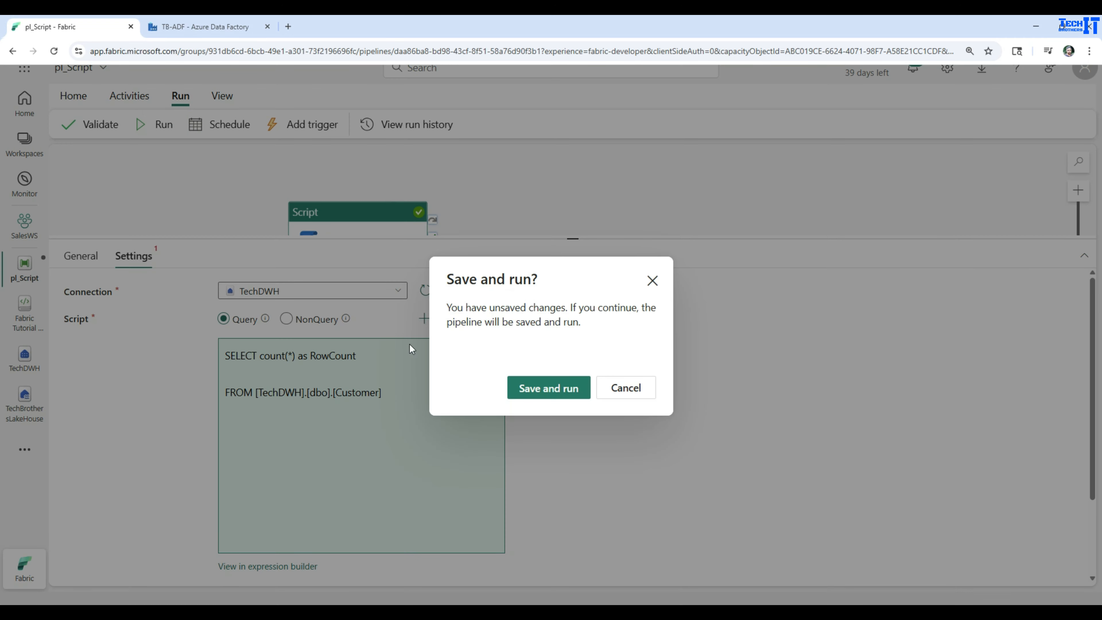
{"action": "left_click", "coordinate": [554, 393]}
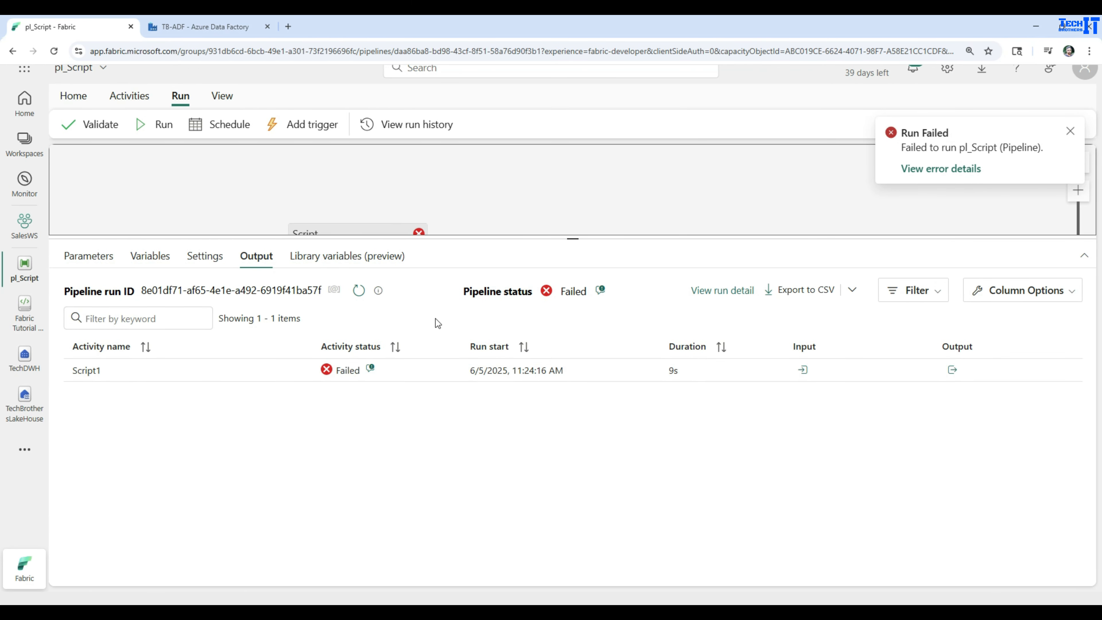
{"action": "left_click", "coordinate": [370, 368]}
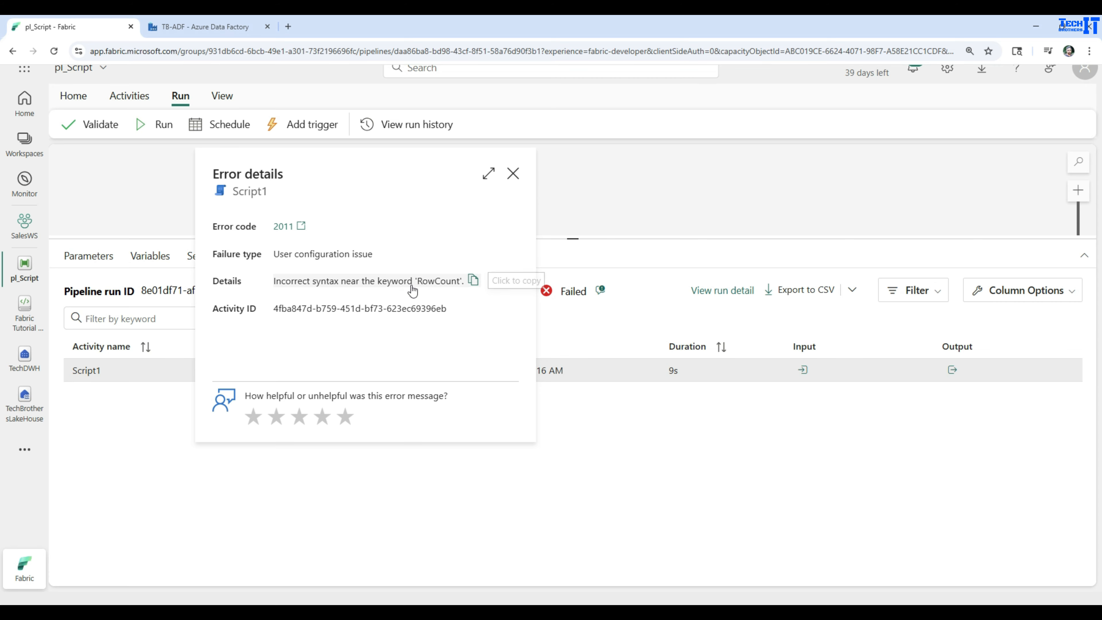
{"action": "left_click", "coordinate": [513, 175]}
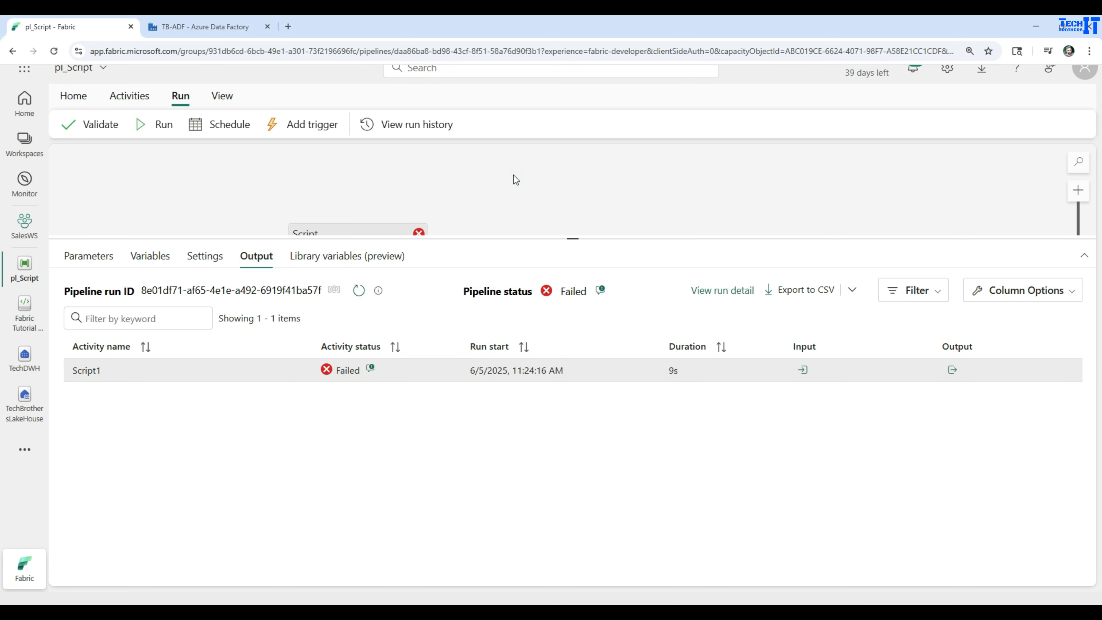
Copy the full SELECT count(*) as RowCount statement from the Script1 activity's settings.
{"action": "left_click", "coordinate": [389, 229]}
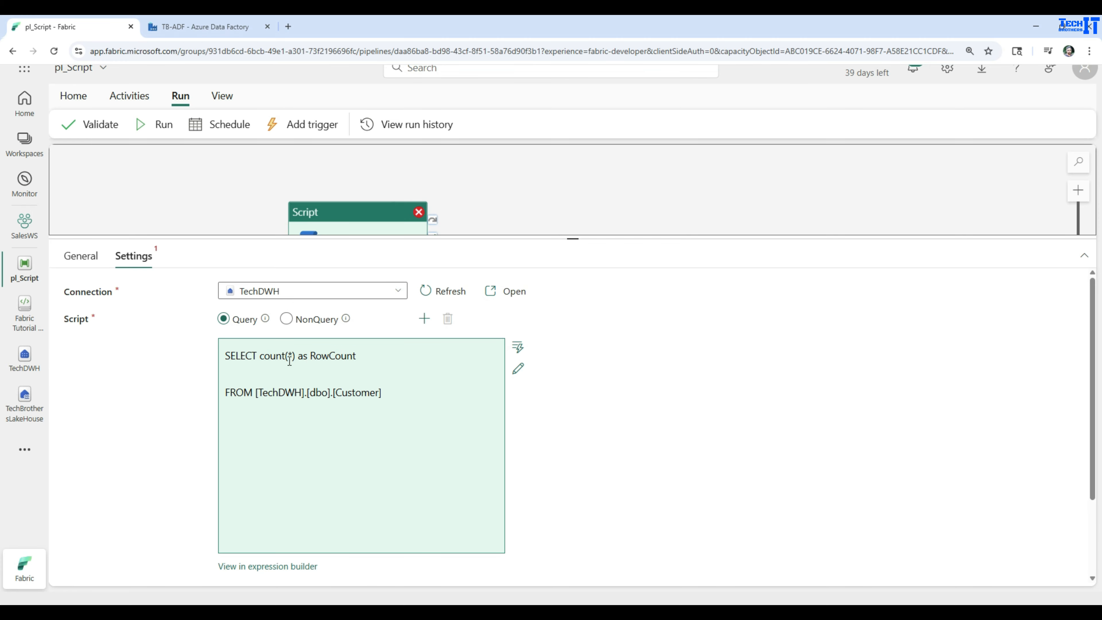
{"action": "left_click_drag", "start_coordinate": [400, 393], "coordinate": [226, 355]}
{"action": "key", "text": "ctrl+c"}
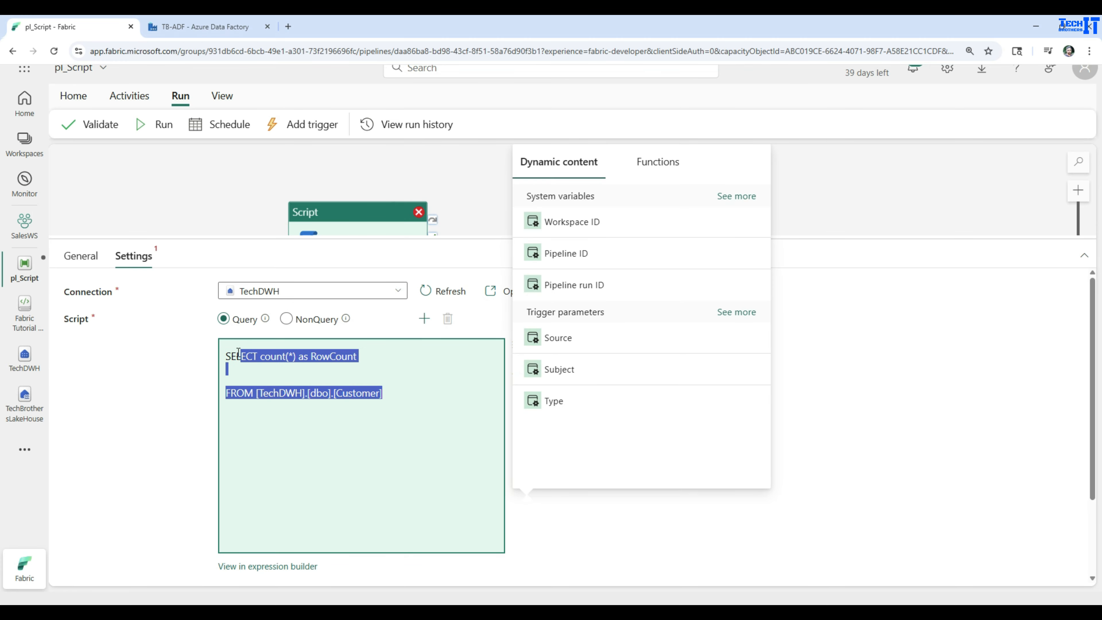
{"action": "right_click", "coordinate": [226, 355]}
{"action": "left_click", "coordinate": [256, 134]}
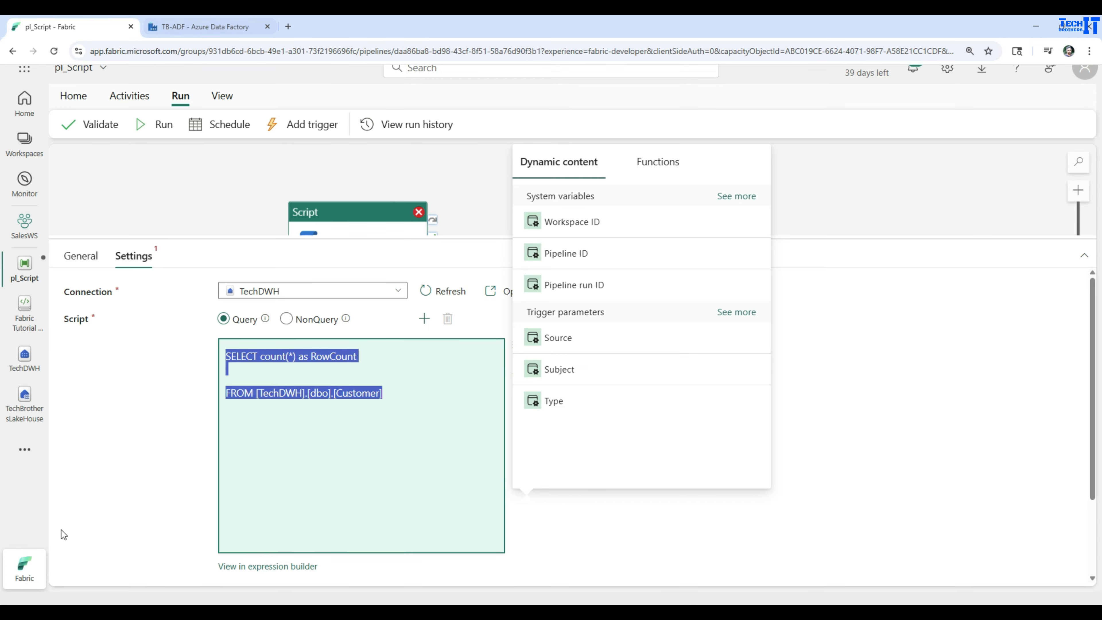
Paste the copied RowCount statement below the CNT query in TechDWH's SQL query 57 and run only that statement.
{"action": "left_click", "coordinate": [24, 356]}
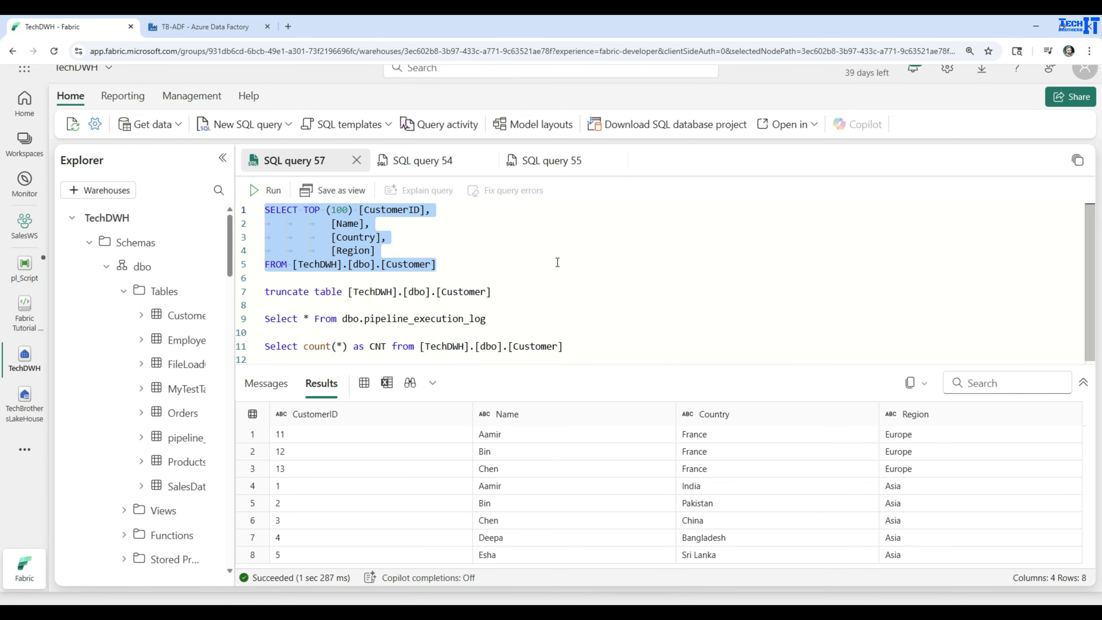
{"action": "left_click", "coordinate": [607, 346]}
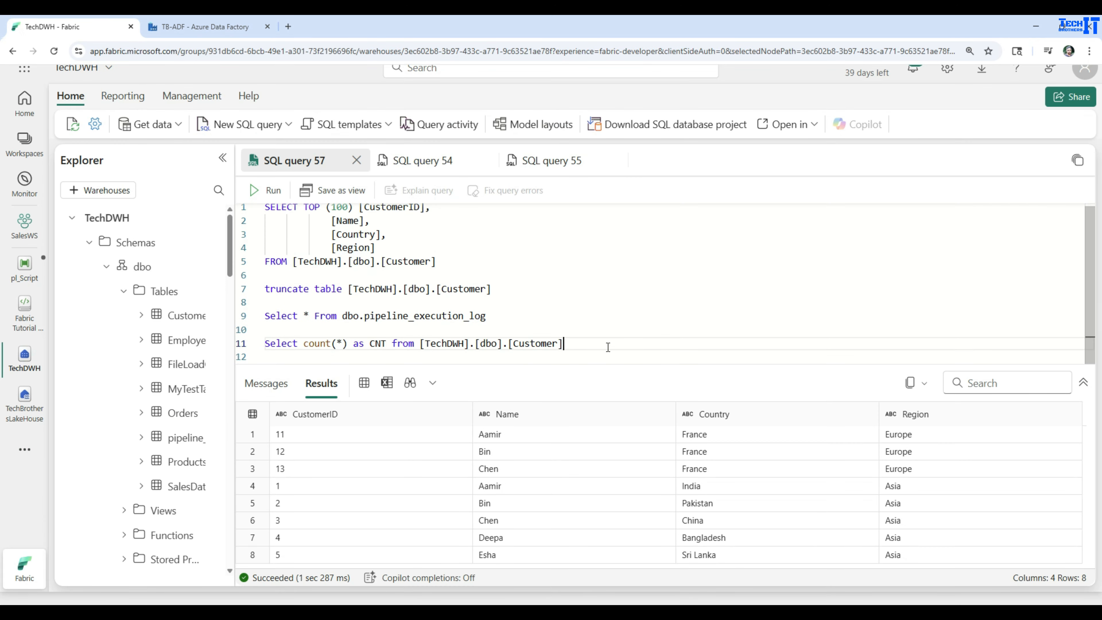
{"action": "key", "text": "Return"}
{"action": "key", "text": "Return"}
{"action": "key", "text": "ctrl+v"}
{"action": "key", "text": "shift+Up"}
{"action": "key", "text": "shift+Up"}
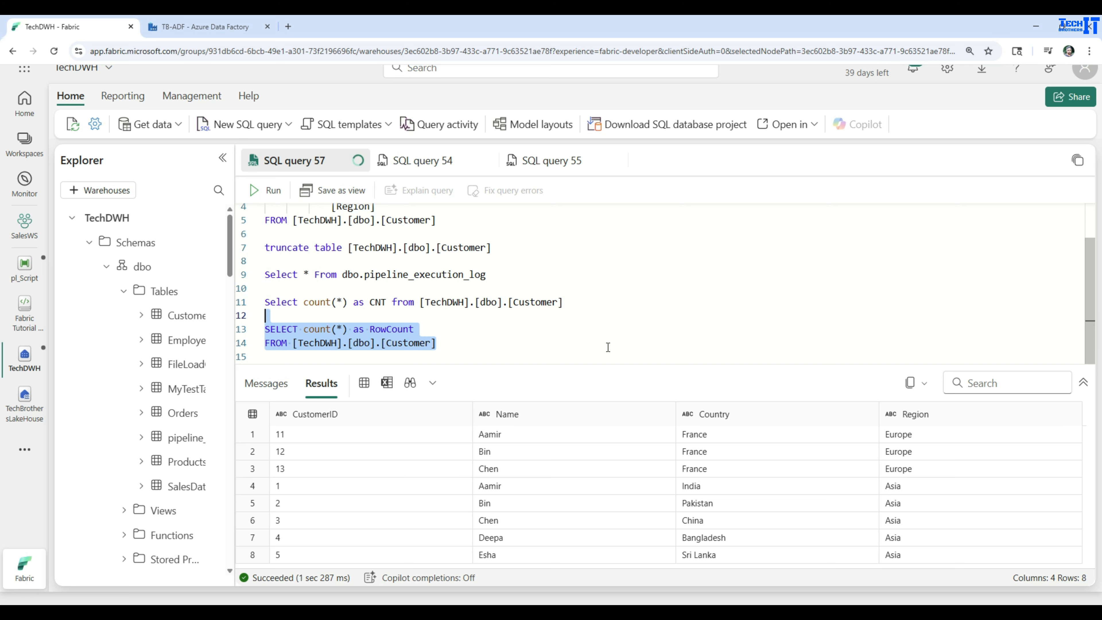
{"action": "left_click", "coordinate": [263, 191]}
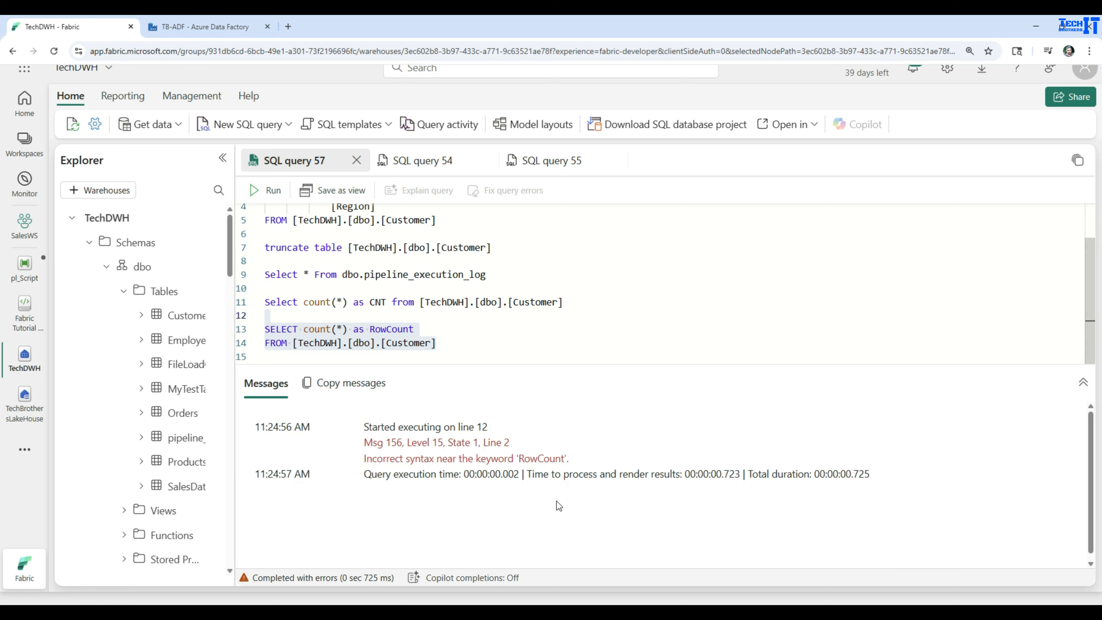
Remove the "as" before RowCount in SQL query 57's last statement and run only that statement.
{"action": "left_click", "coordinate": [545, 461]}
{"action": "double_click", "coordinate": [357, 329]}
{"action": "key", "text": "BackSpace"}
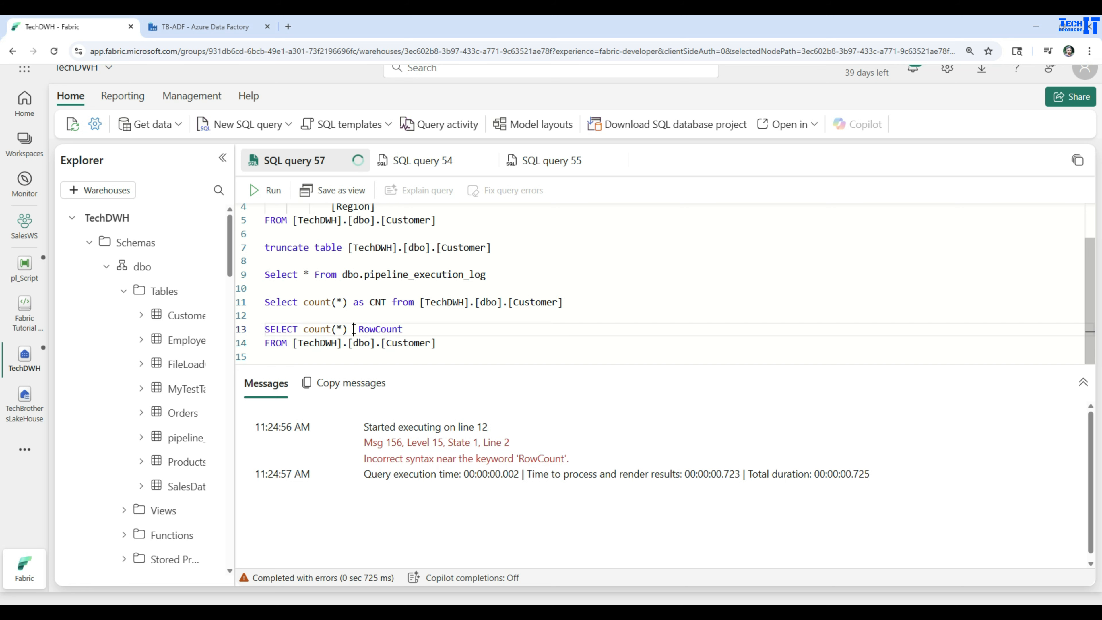
{"action": "left_click_drag", "start_coordinate": [464, 346], "coordinate": [265, 317]}
{"action": "left_click", "coordinate": [263, 191]}
Rename the RowCount alias to RowCount1 and rerun only the last statement in SQL query 57.
{"action": "left_click", "coordinate": [413, 329]}
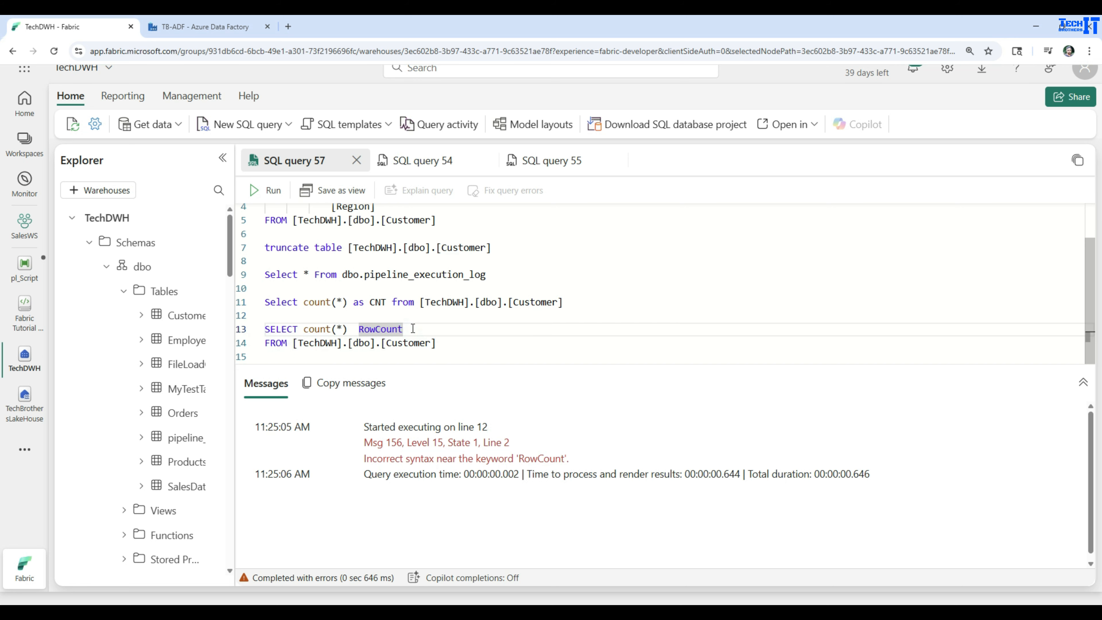
{"action": "type", "text": "1"}
{"action": "left_click_drag", "start_coordinate": [444, 342], "coordinate": [265, 316]}
{"action": "left_click", "coordinate": [264, 190]}
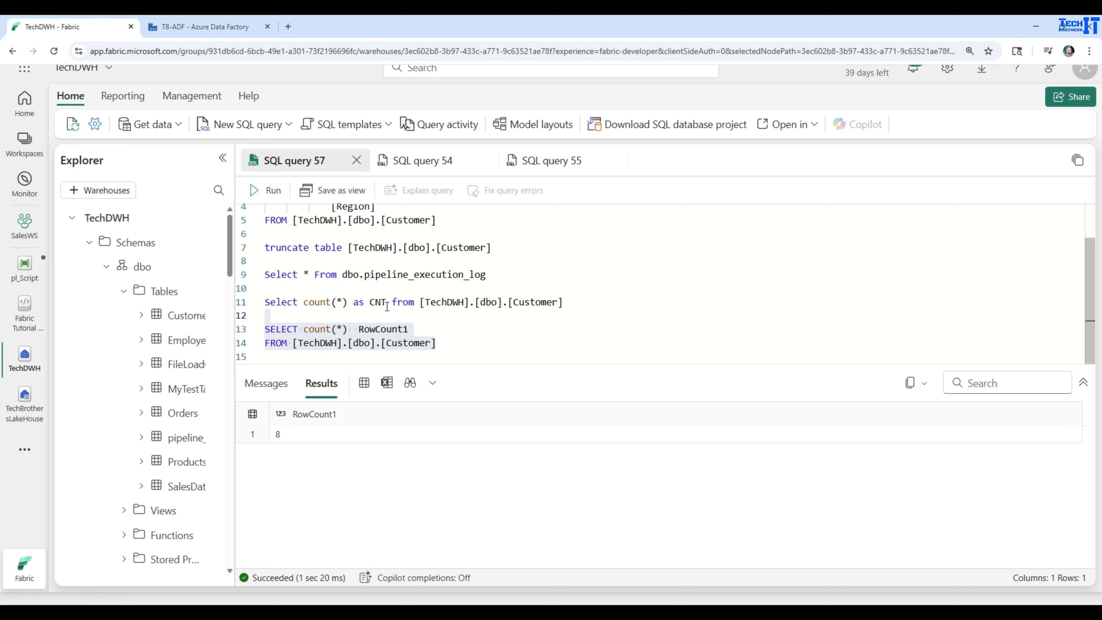
Replace the RowCount1 alias with "As CNT" in SQL query 57's last statement and run only that statement.
{"action": "double_click", "coordinate": [401, 329]}
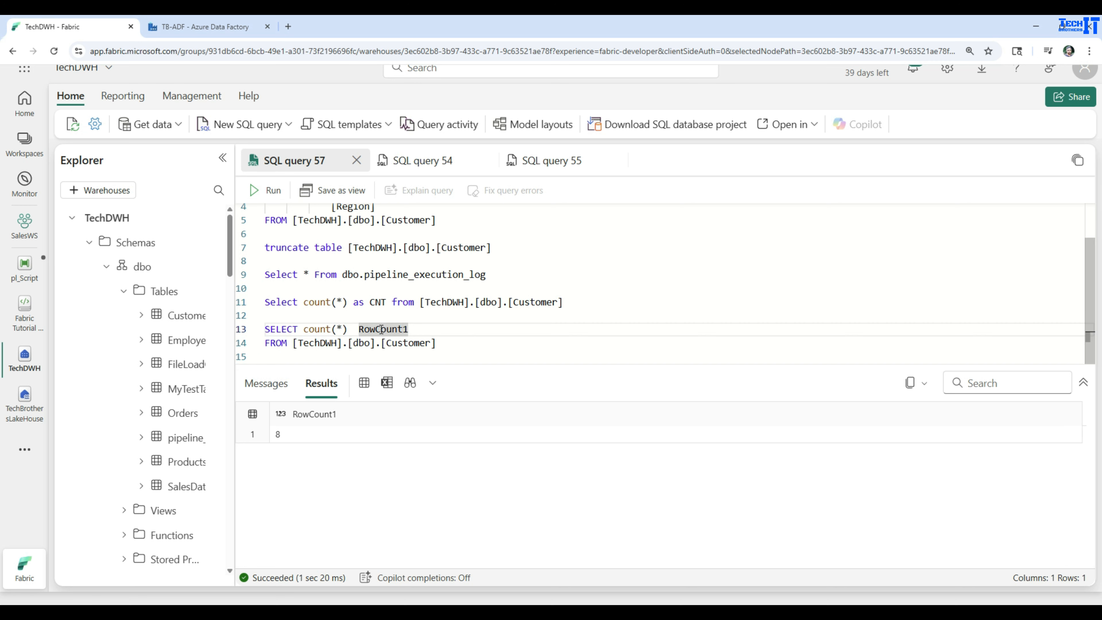
{"action": "double_click", "coordinate": [415, 328]}
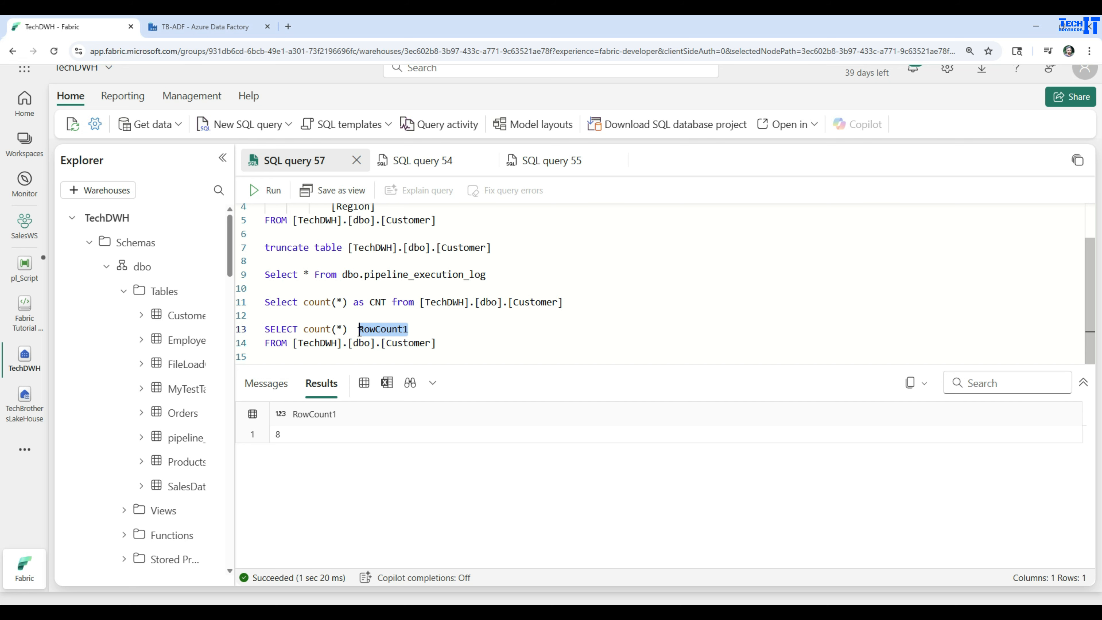
{"action": "type", "text": "As CNT"}
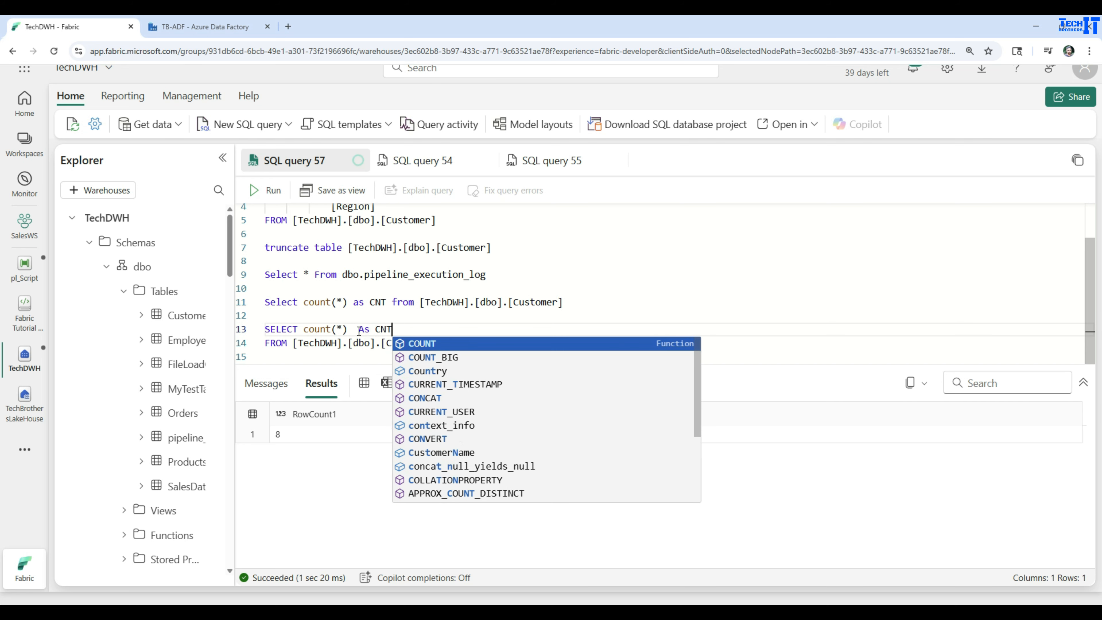
{"action": "key", "text": "Escape"}
{"action": "left_click_drag", "start_coordinate": [473, 350], "coordinate": [265, 329]}
{"action": "left_click", "coordinate": [266, 191]}
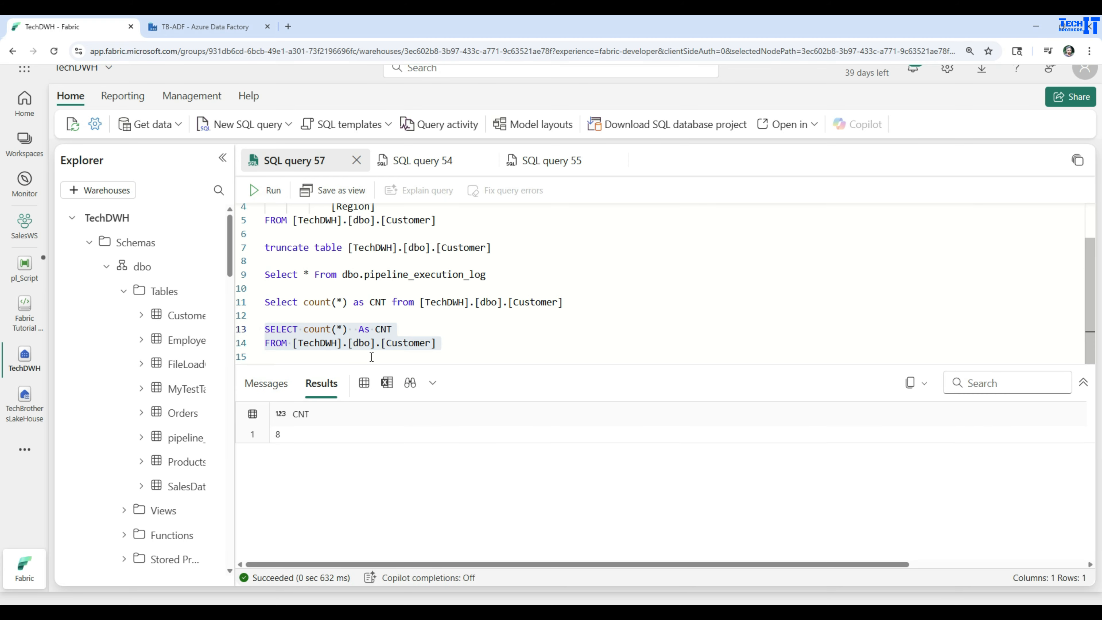
Replace Script1's script in pl_Script with the SELECT count(*) As CNT statement copied from SQL query 57, and accept it.
{"action": "right_click", "coordinate": [341, 343]}
{"action": "left_click", "coordinate": [374, 411]}
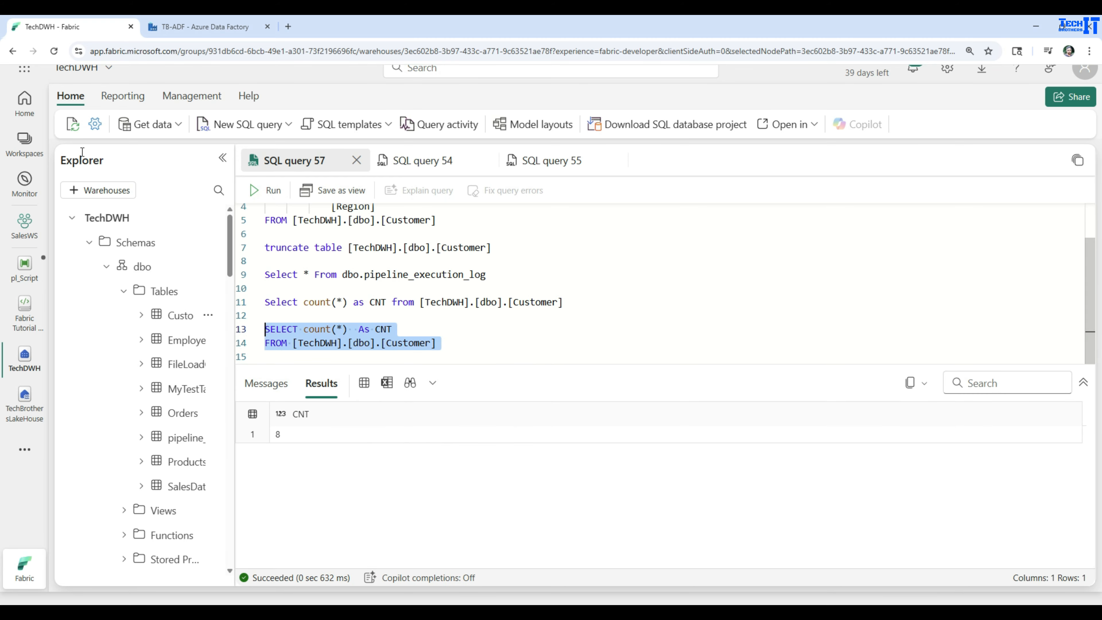
{"action": "left_click", "coordinate": [24, 266]}
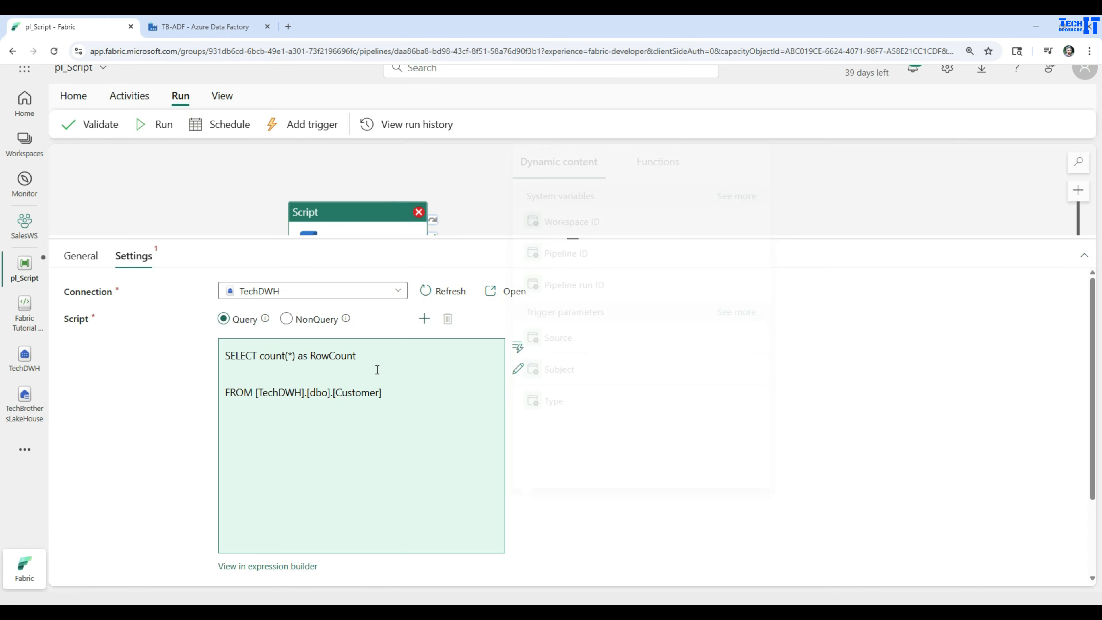
{"action": "left_click", "coordinate": [428, 399]}
{"action": "left_click", "coordinate": [456, 386]}
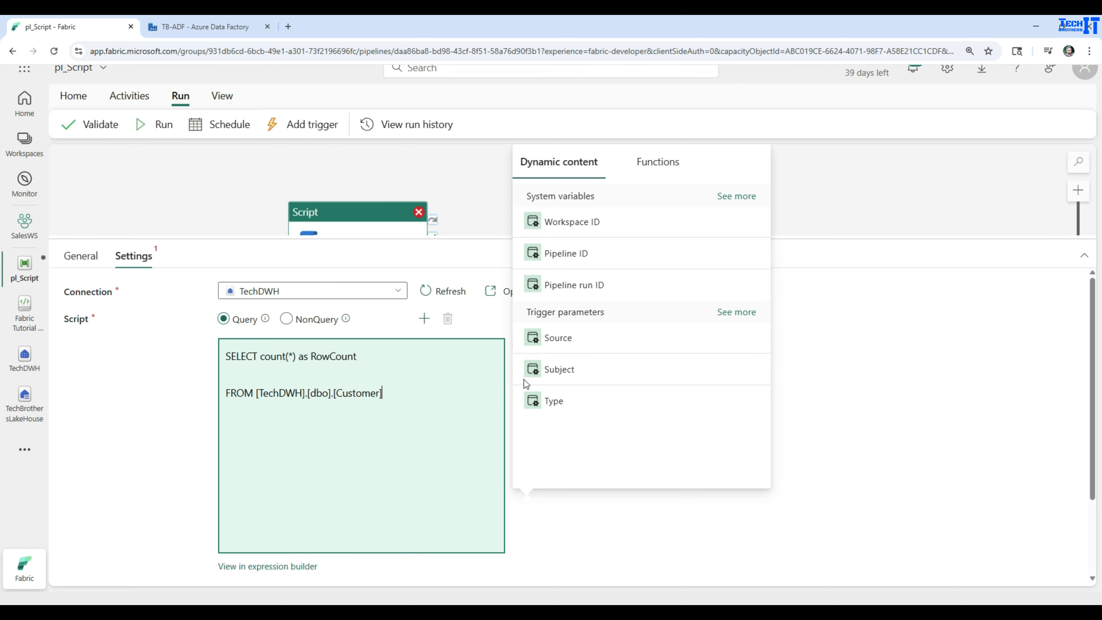
{"action": "left_click", "coordinate": [546, 484]}
{"action": "left_click", "coordinate": [564, 519]}
{"action": "left_click", "coordinate": [514, 370]}
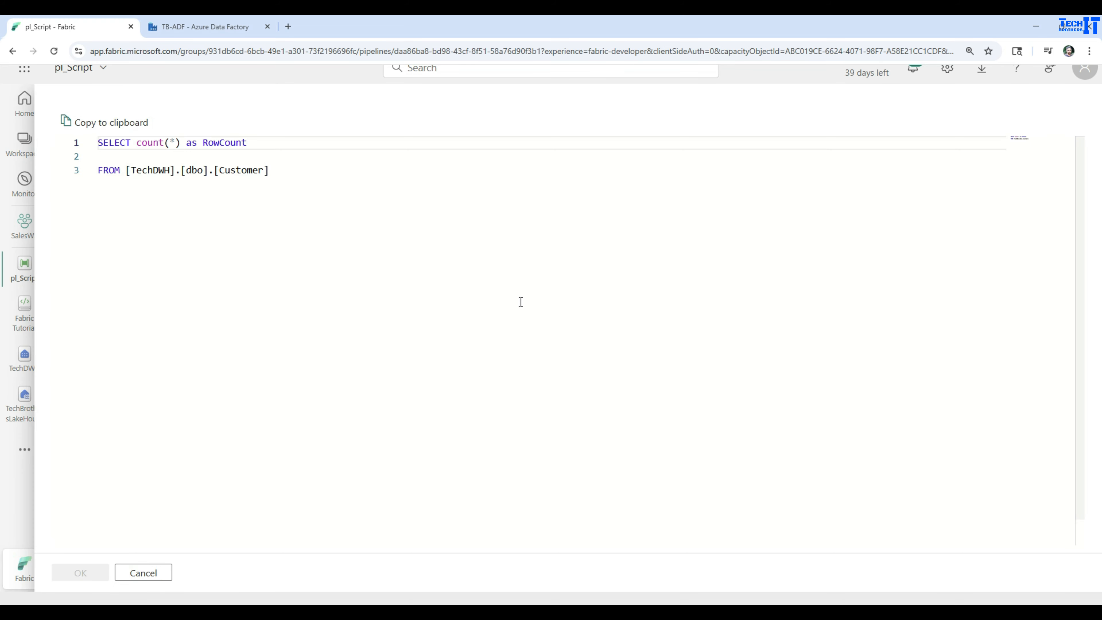
{"action": "key", "text": "ctrl+a"}
{"action": "key", "text": "ctrl+v"}
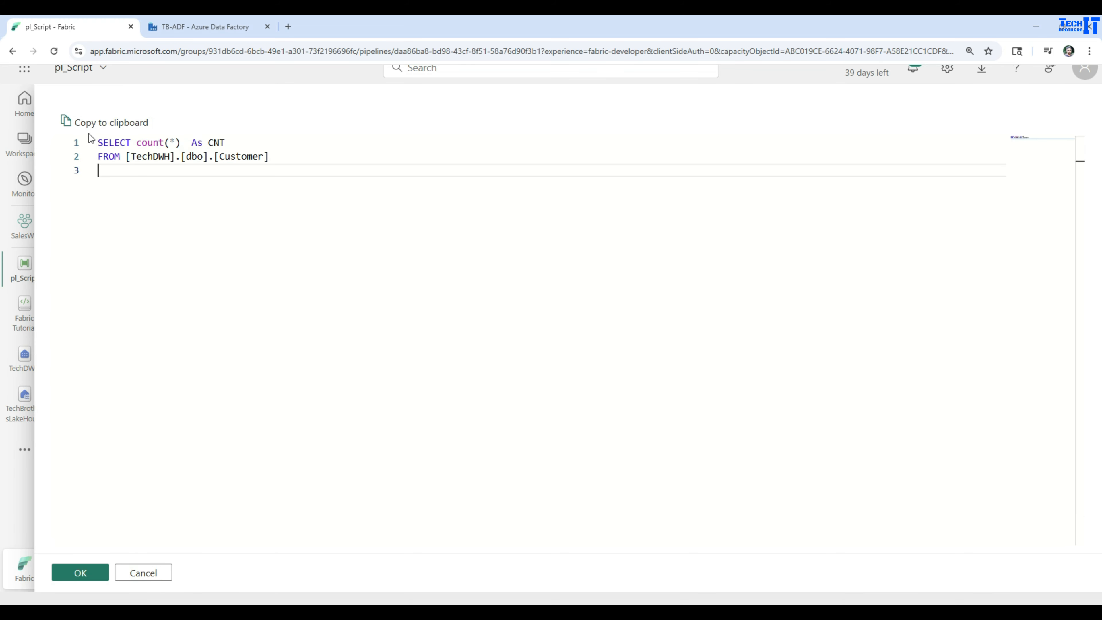
{"action": "left_click", "coordinate": [84, 574]}
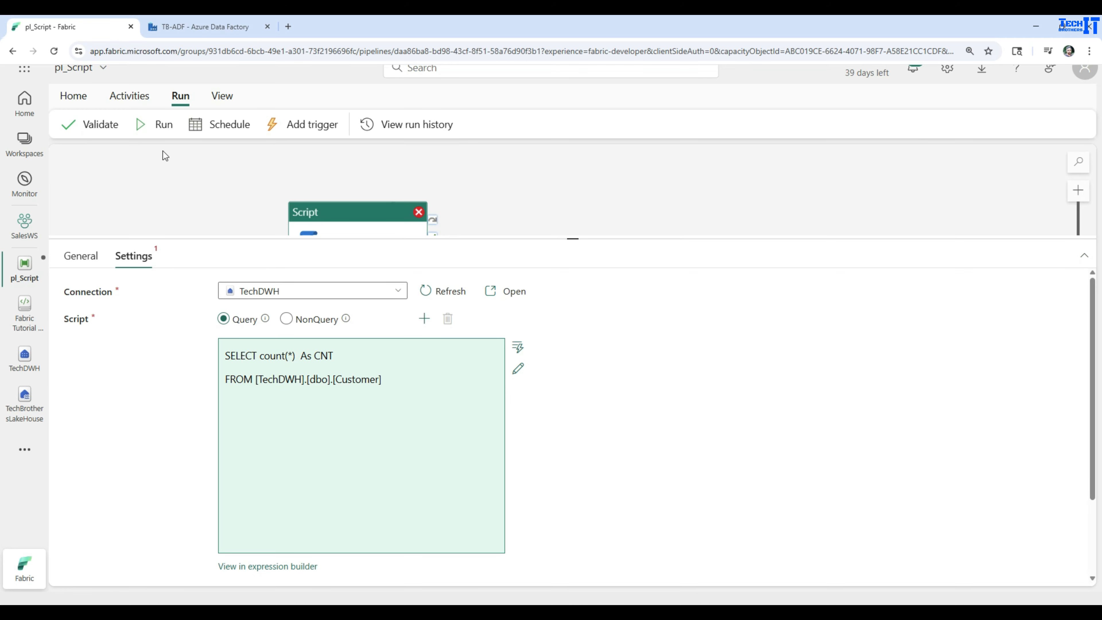
Save and run the pipeline with the CNT script, and review the Script1 activity's input and output.
{"action": "left_click", "coordinate": [157, 129]}
{"action": "left_click", "coordinate": [527, 388]}
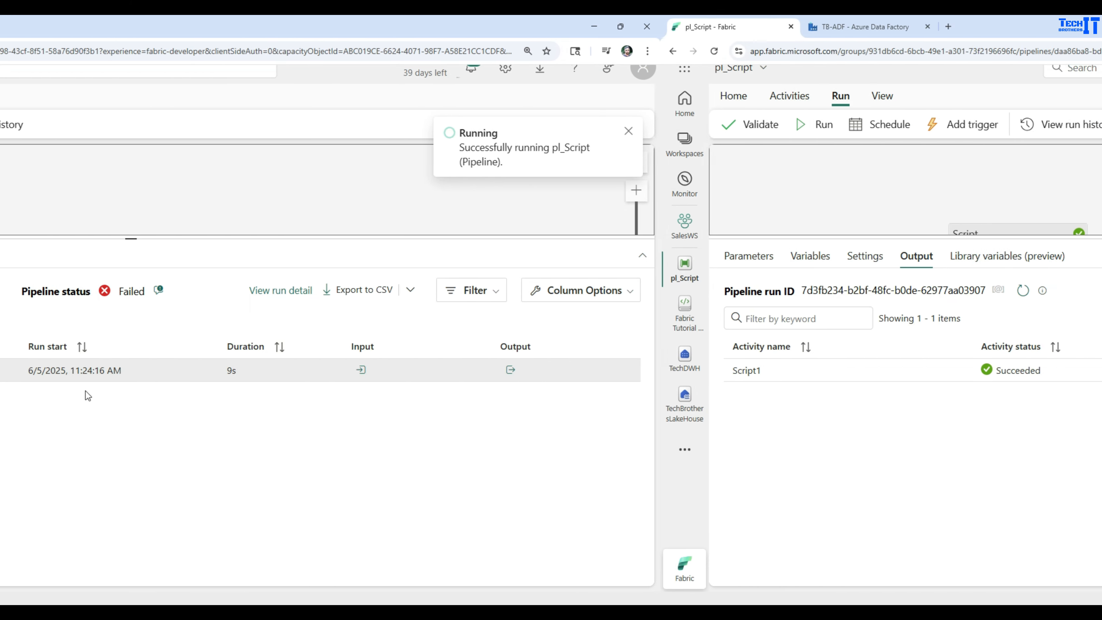
{"action": "left_click", "coordinate": [803, 370]}
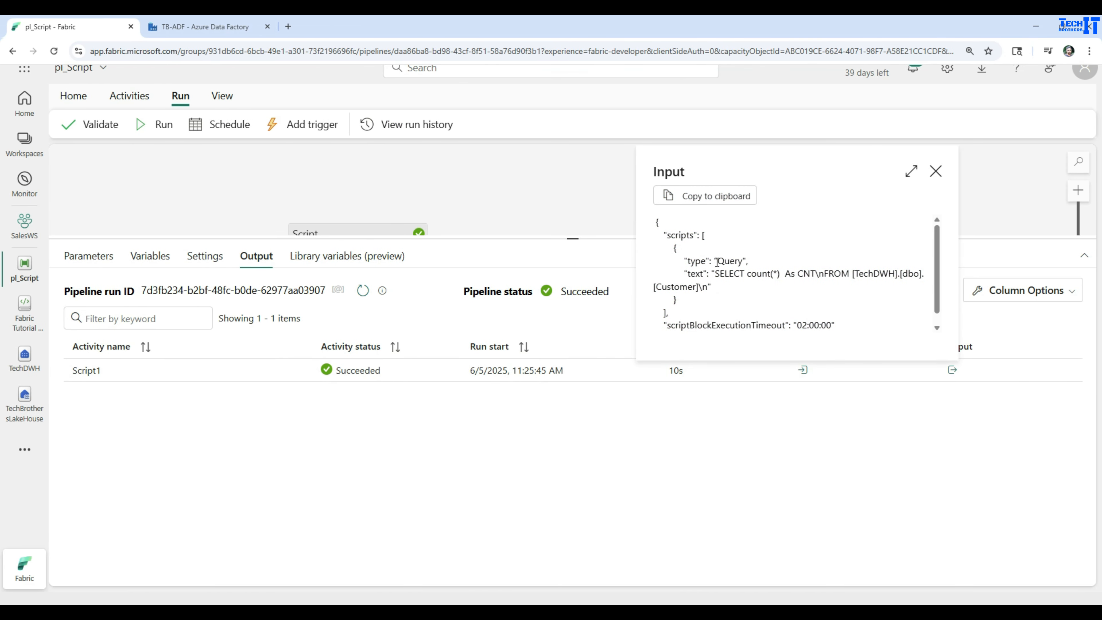
{"action": "left_click", "coordinate": [934, 175]}
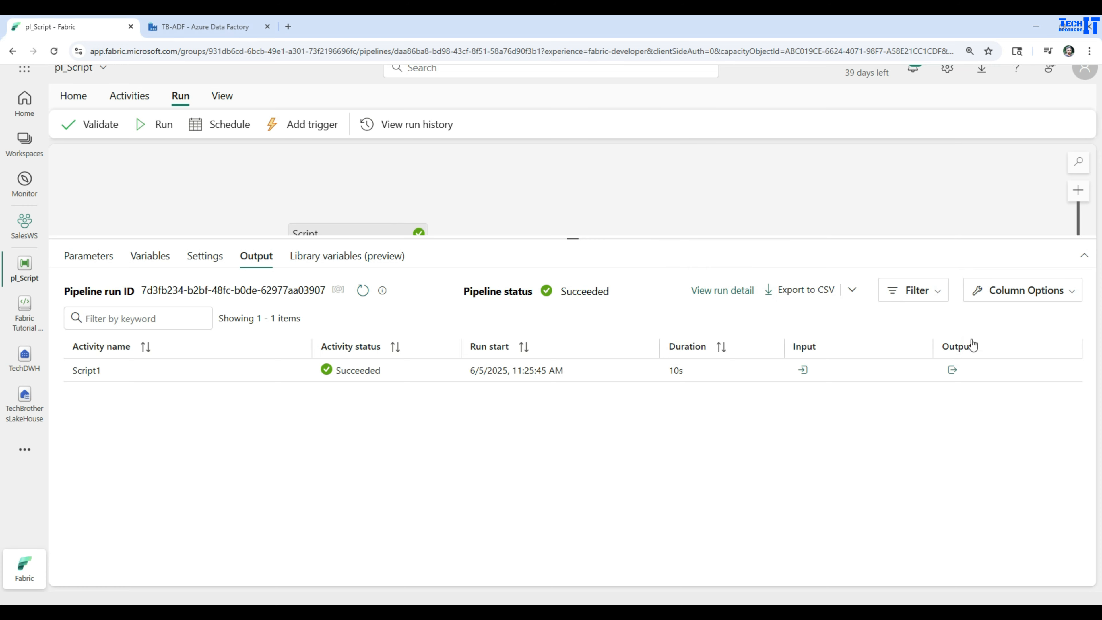
{"action": "left_click", "coordinate": [953, 370]}
{"action": "mouse_move", "coordinate": [942, 332]}
{"action": "left_mouse_down"}
{"action": "mouse_move", "coordinate": [933, 347]}
{"action": "mouse_move", "coordinate": [928, 316]}
{"action": "mouse_move", "coordinate": [940, 311]}
{"action": "left_mouse_up"}
{"action": "left_click", "coordinate": [918, 316]}
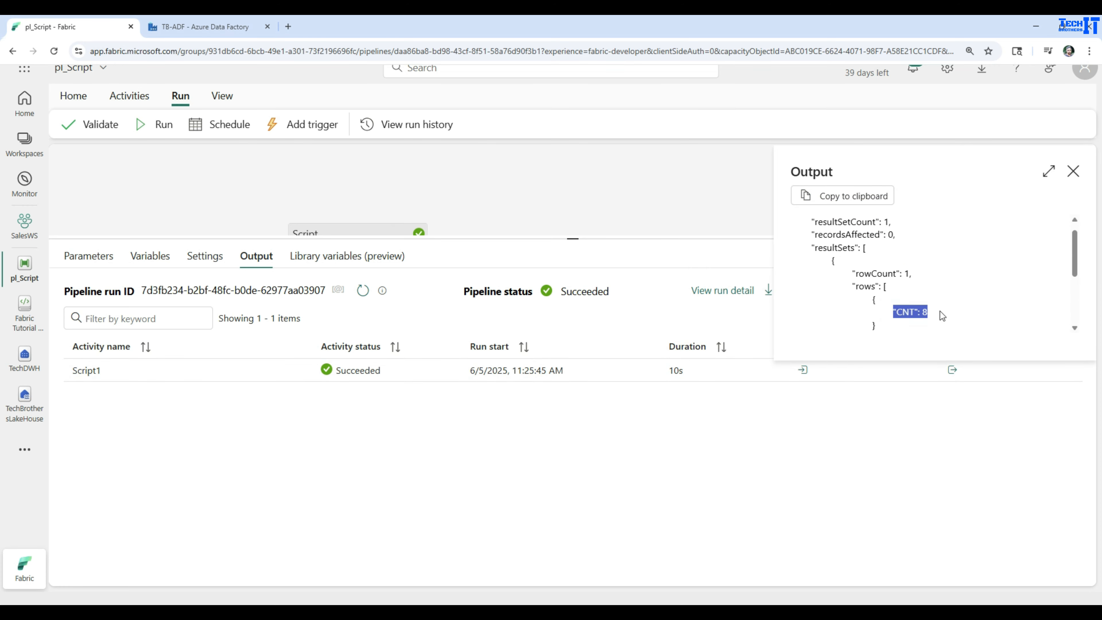
{"action": "left_click", "coordinate": [1075, 173]}
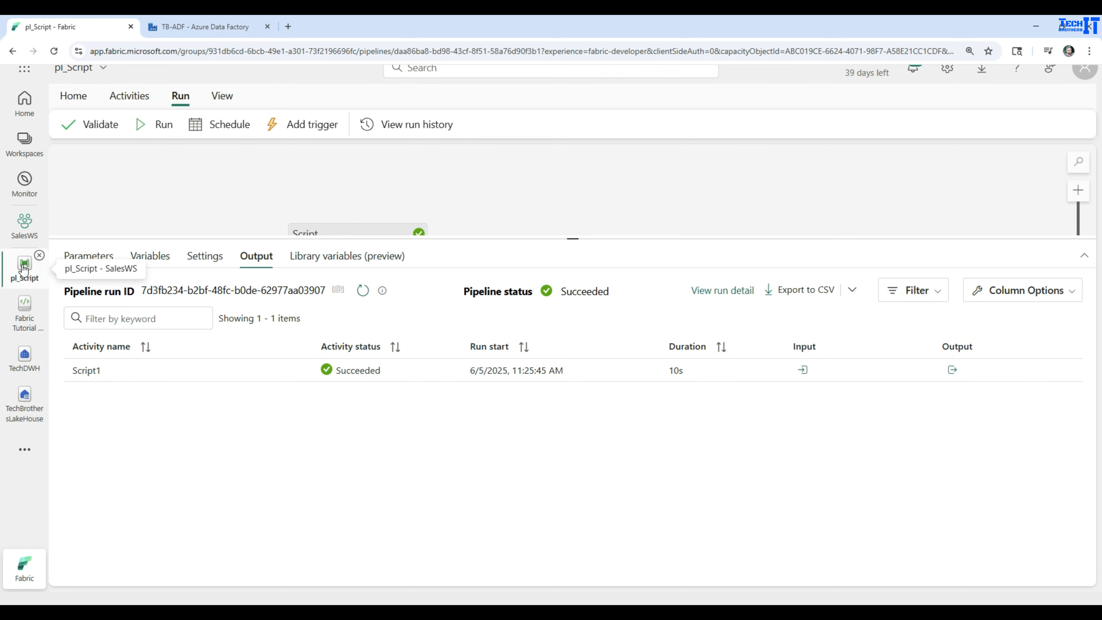
Change the Script activity's script type to NonQuery.
{"action": "left_click", "coordinate": [353, 226]}
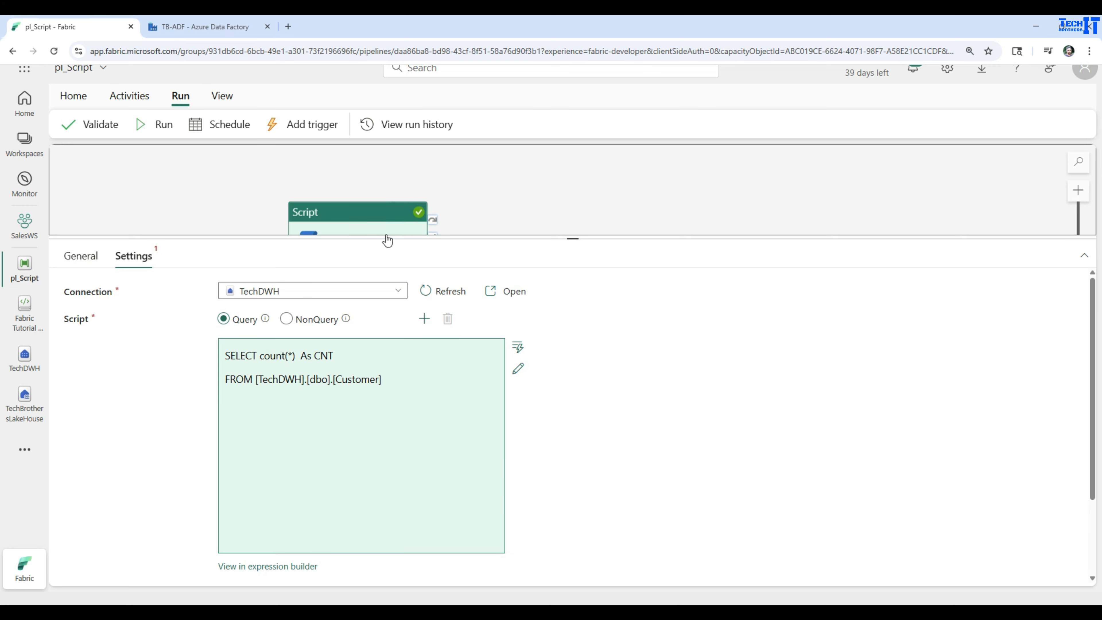
{"action": "left_click", "coordinate": [287, 319]}
{"action": "left_click", "coordinate": [327, 356]}
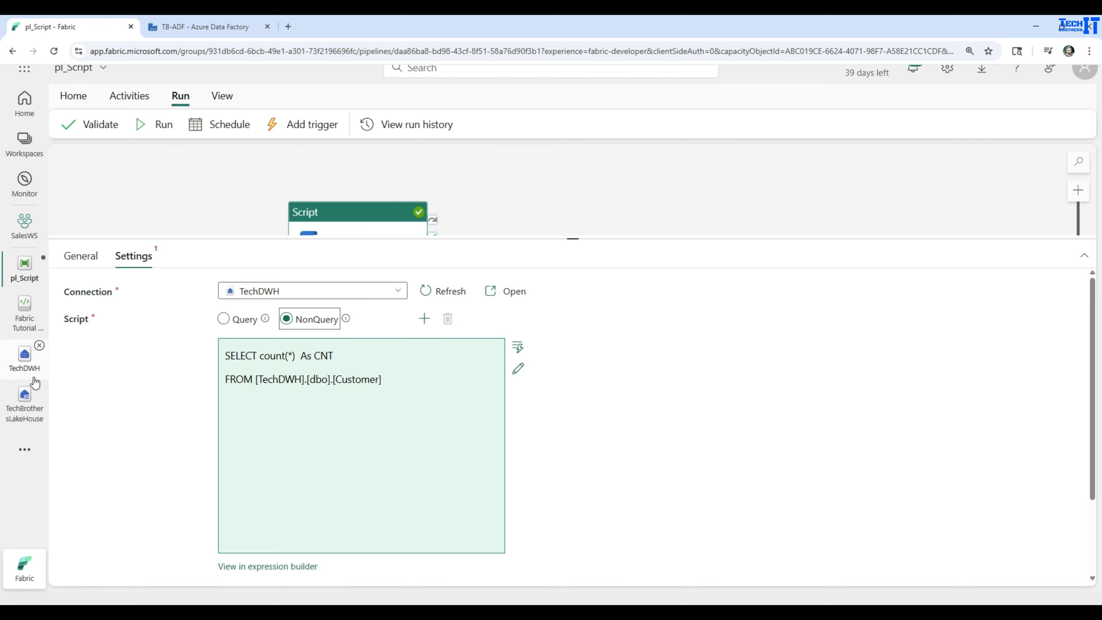
Copy the full insert into [TechDWH].[dbo].[Customer] statement from TechDWH's SQL query 55.
{"action": "left_click", "coordinate": [20, 373]}
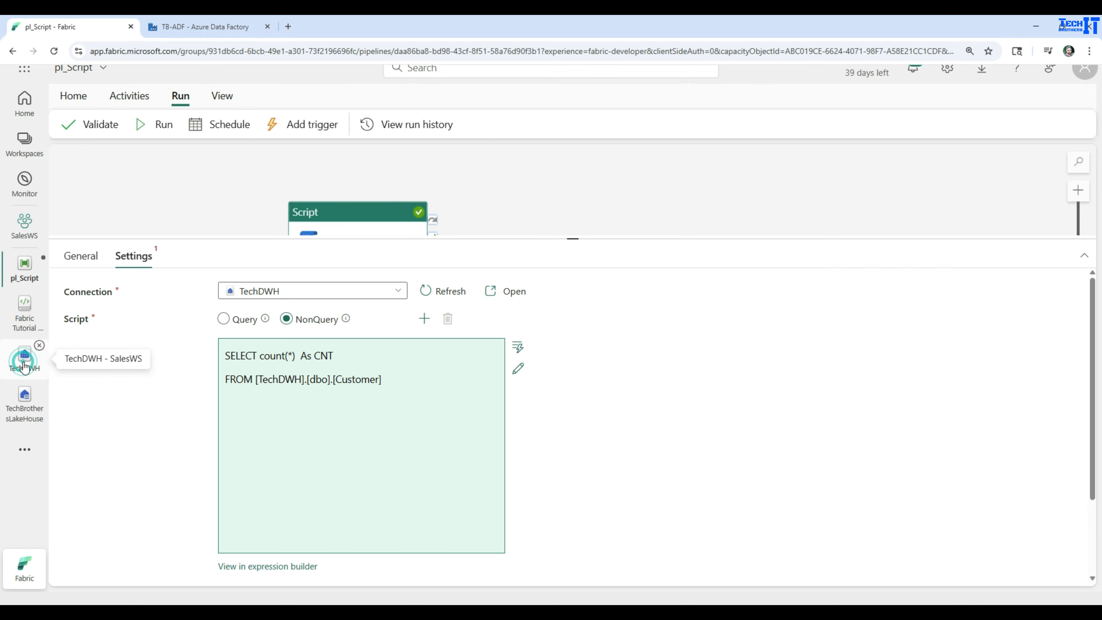
{"action": "left_click", "coordinate": [560, 163]}
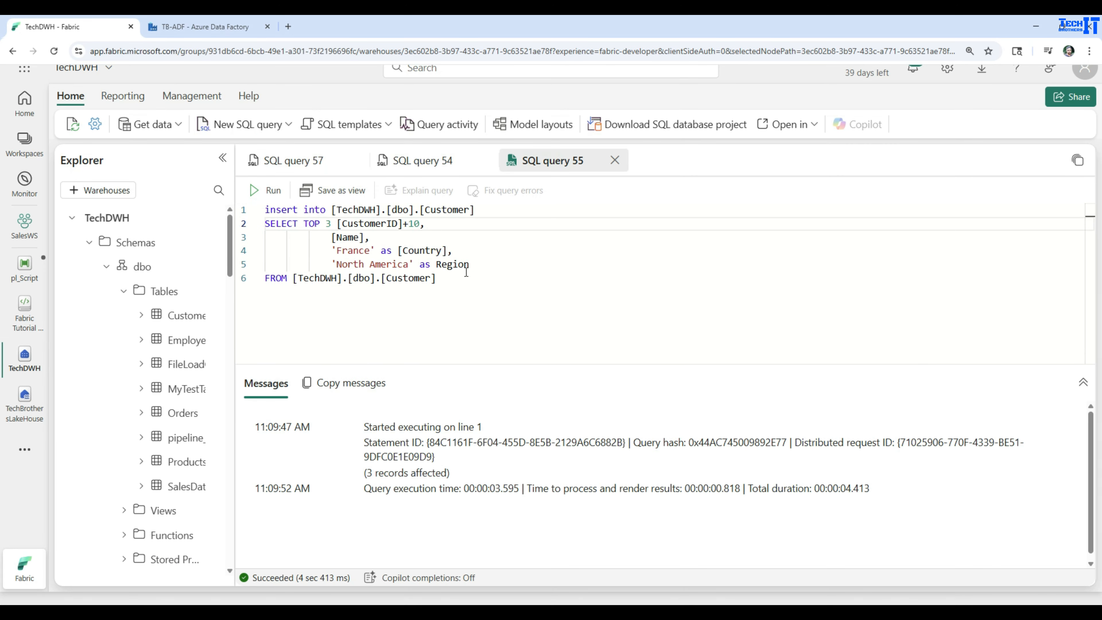
{"action": "left_click_drag", "start_coordinate": [480, 278], "coordinate": [265, 210]}
{"action": "right_click", "coordinate": [324, 223]}
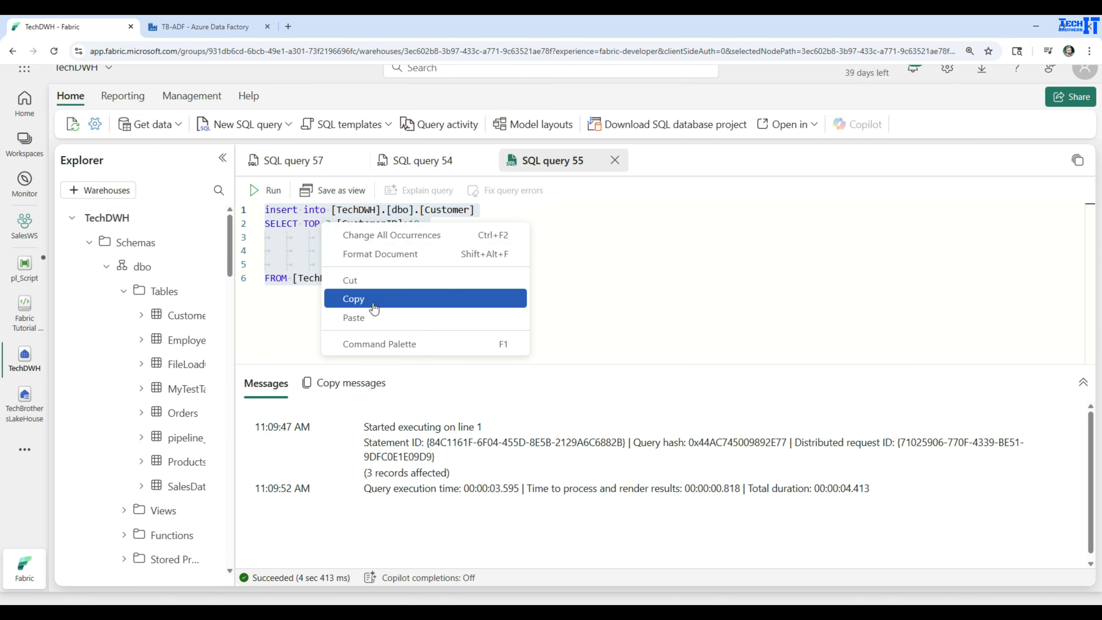
{"action": "left_click", "coordinate": [363, 299]}
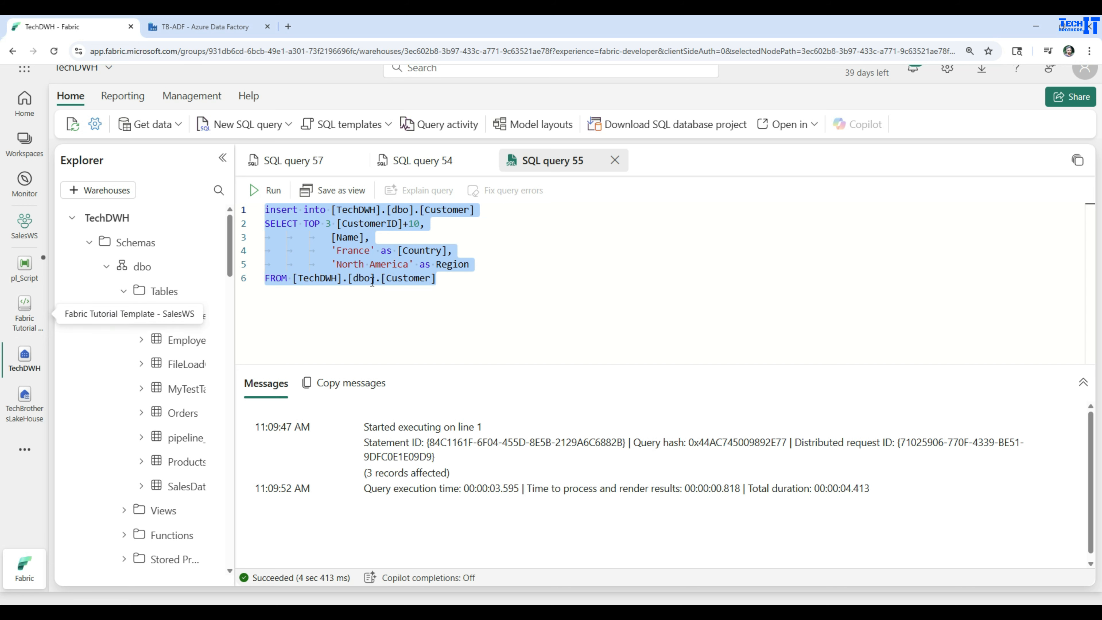
Run only the SELECT TOP 3 part of the insert statement to preview the rows it supplies.
{"action": "left_click", "coordinate": [455, 278]}
{"action": "left_click_drag", "start_coordinate": [455, 278], "coordinate": [265, 223]}
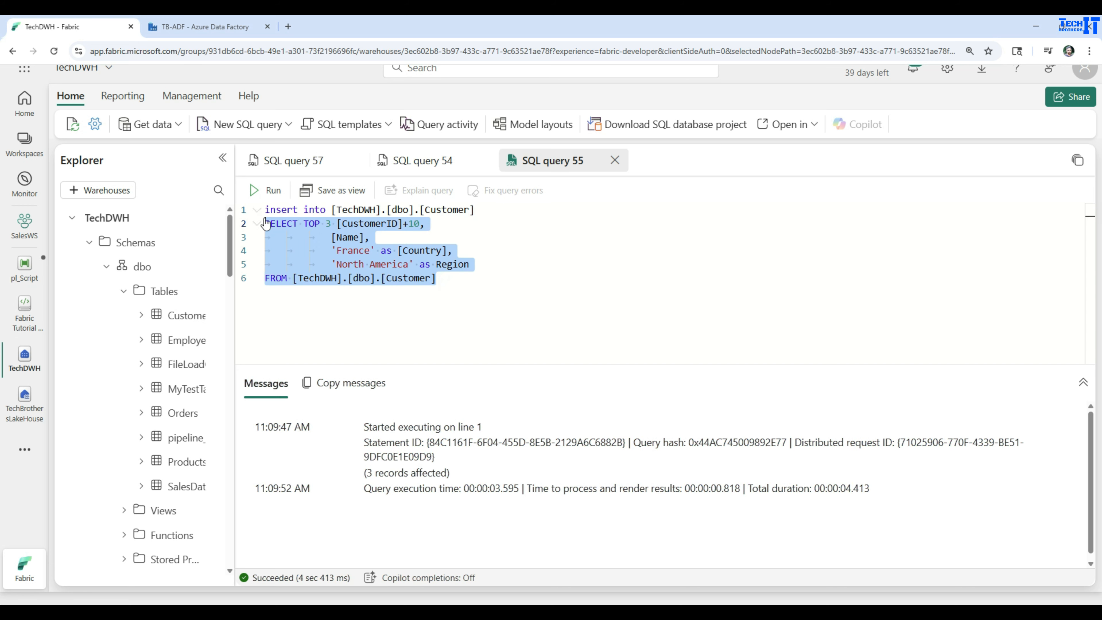
{"action": "left_click", "coordinate": [265, 190]}
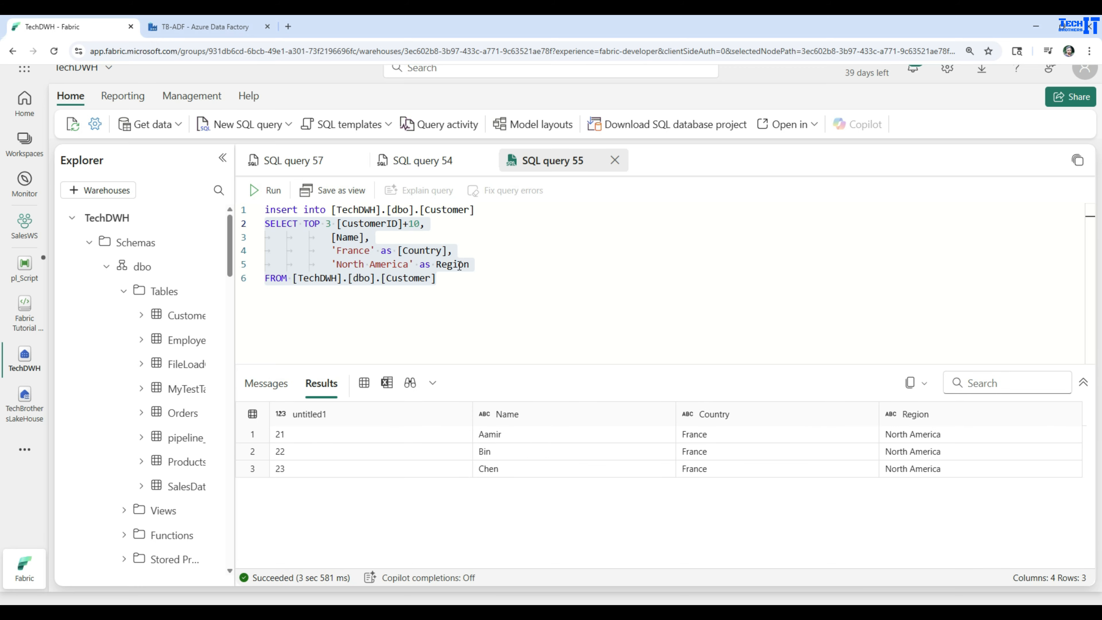
Select the whole insert statement in SQL query 55 again, including its first line, and copy it.
{"action": "left_click_drag", "start_coordinate": [458, 271], "coordinate": [294, 223]}
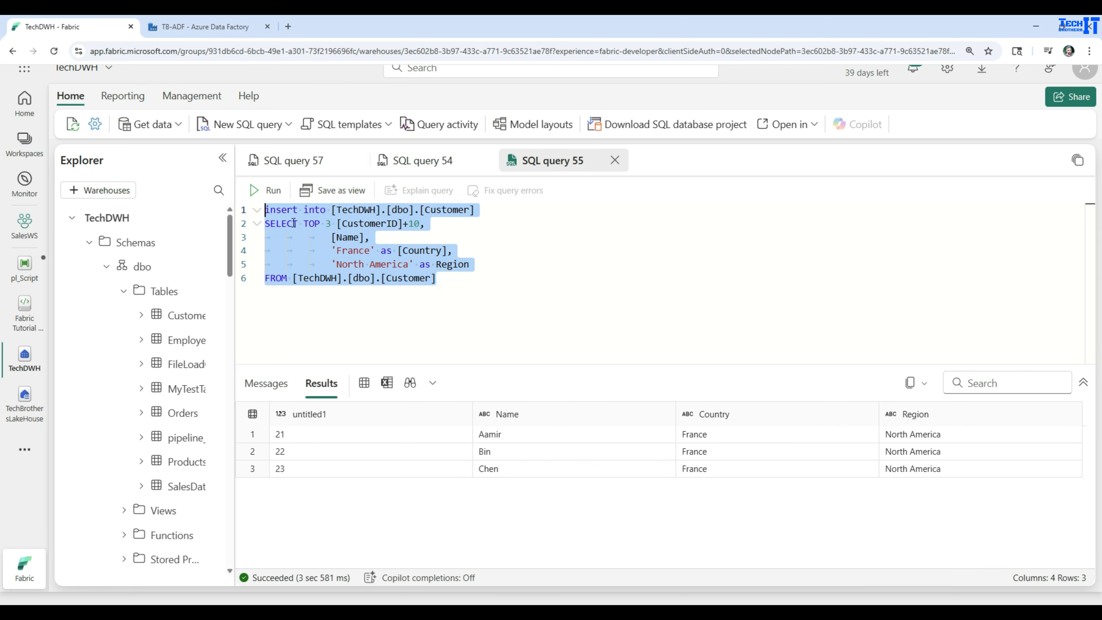
{"action": "right_click", "coordinate": [295, 224]}
{"action": "left_click", "coordinate": [352, 301]}
Run only the SELECT TOP (100) Customer query in SQL query 57 to check the table's existing rows and regions.
{"action": "left_click", "coordinate": [288, 162]}
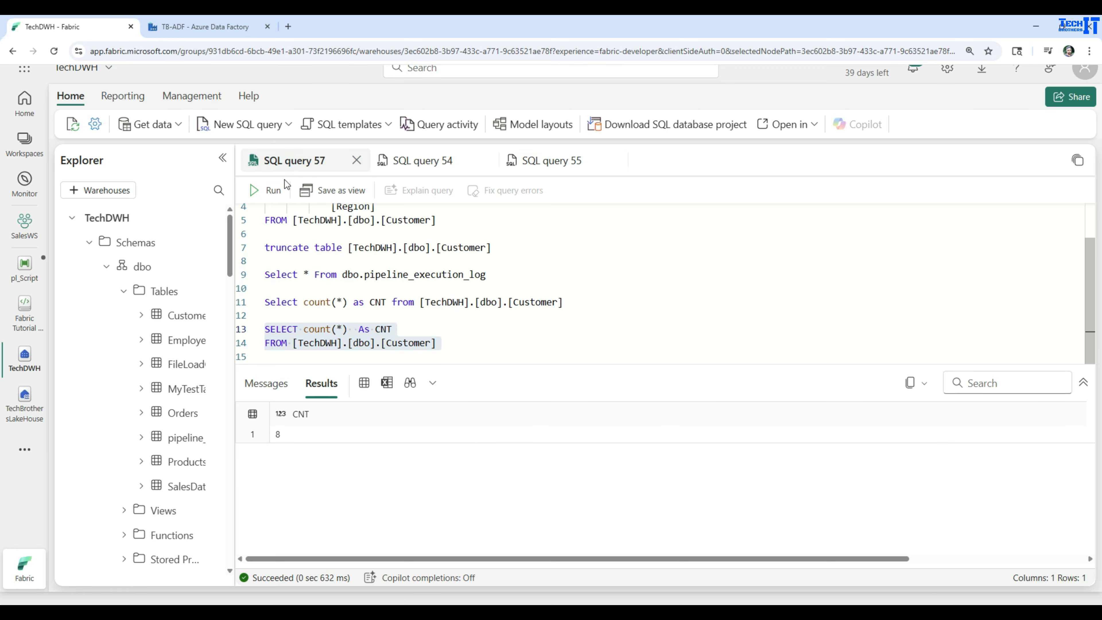
{"action": "scroll", "coordinate": [451, 239], "scroll_direction": "up", "scroll_amount": 2}
{"action": "left_click_drag", "start_coordinate": [451, 263], "coordinate": [234, 208]}
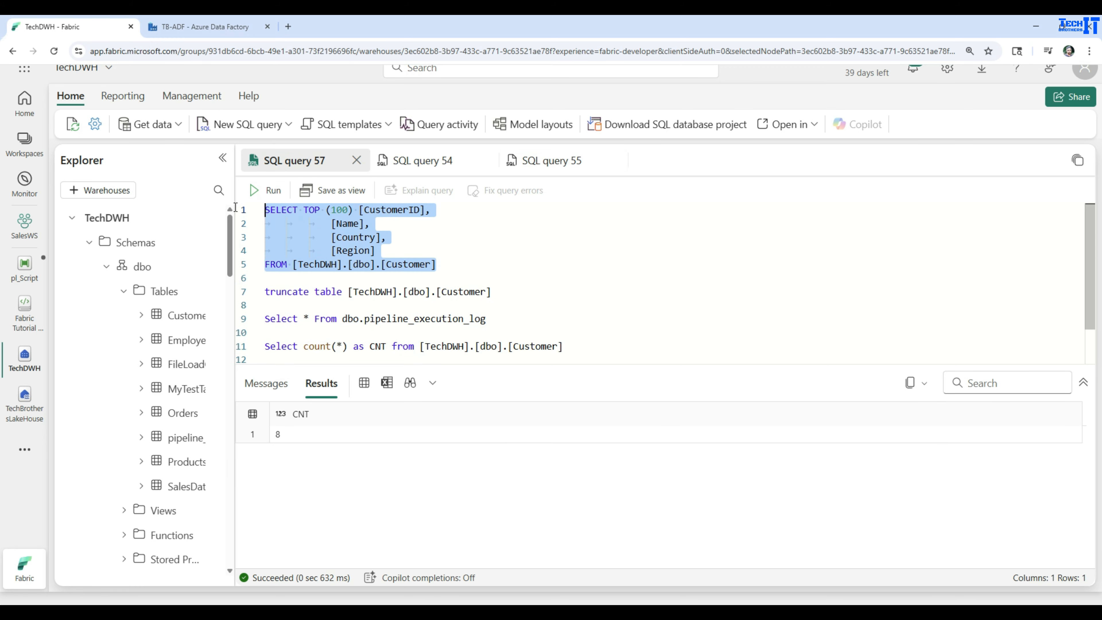
{"action": "left_click", "coordinate": [269, 191]}
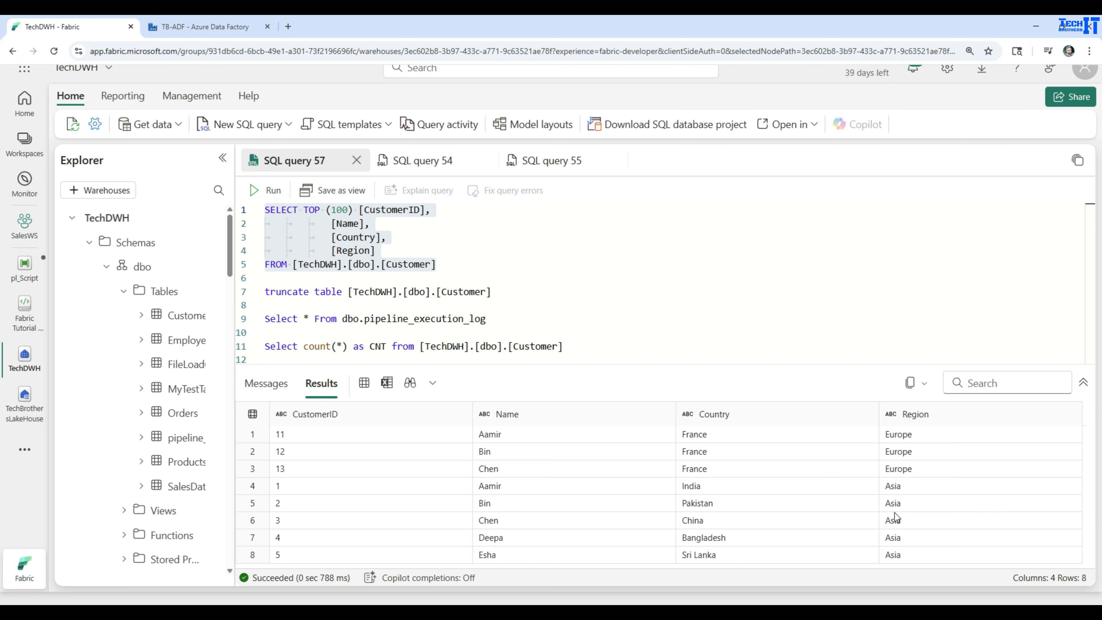
{"action": "left_click", "coordinate": [916, 510]}
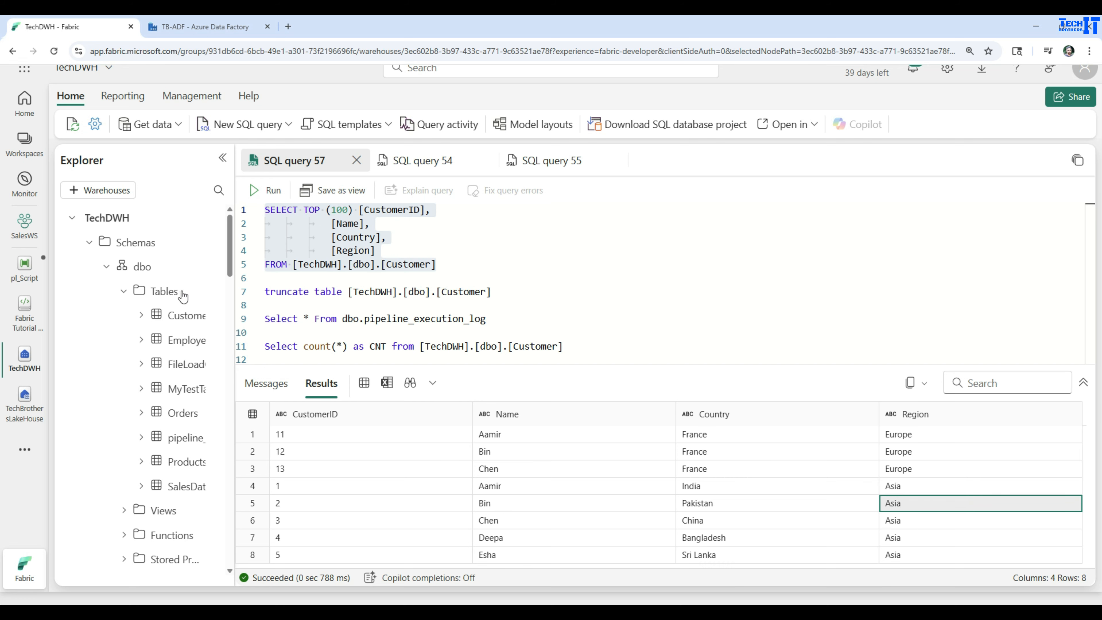
Replace the NonQuery script in pl_Script's Script activity with the copied insert into [TechDWH].[dbo].[Customer] statement.
{"action": "left_click", "coordinate": [17, 273]}
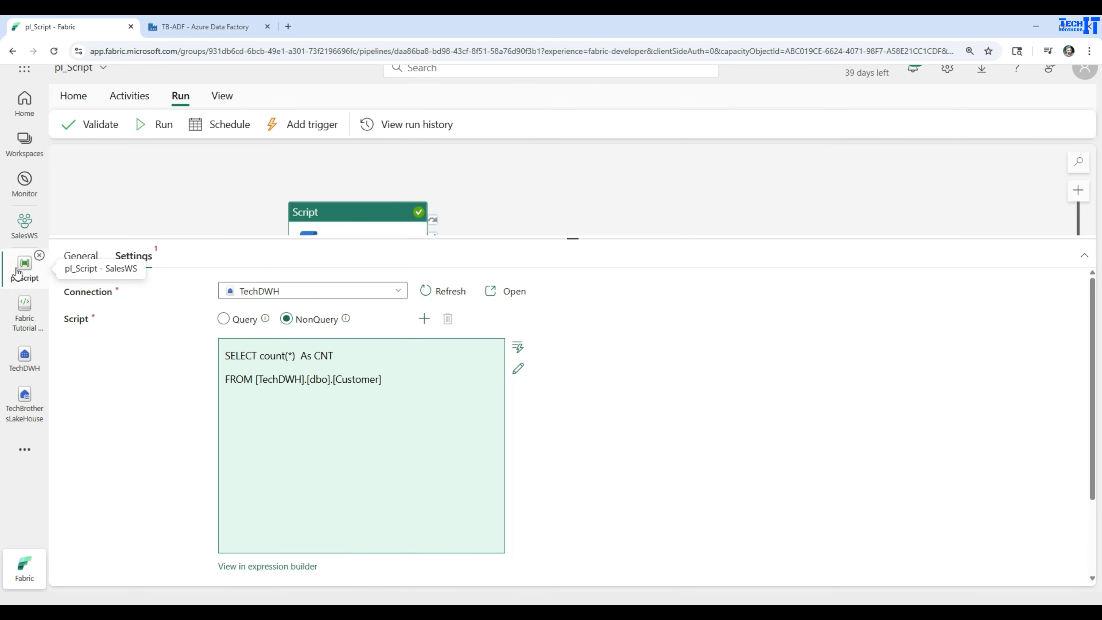
{"action": "left_click", "coordinate": [418, 381]}
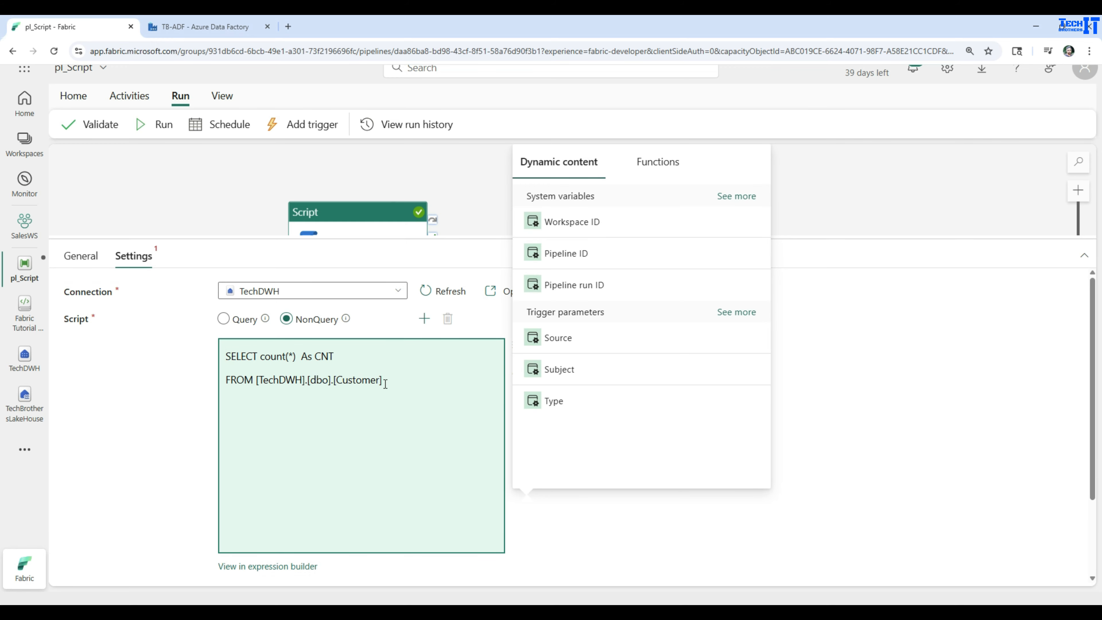
{"action": "left_click_drag", "start_coordinate": [385, 384], "coordinate": [208, 355]}
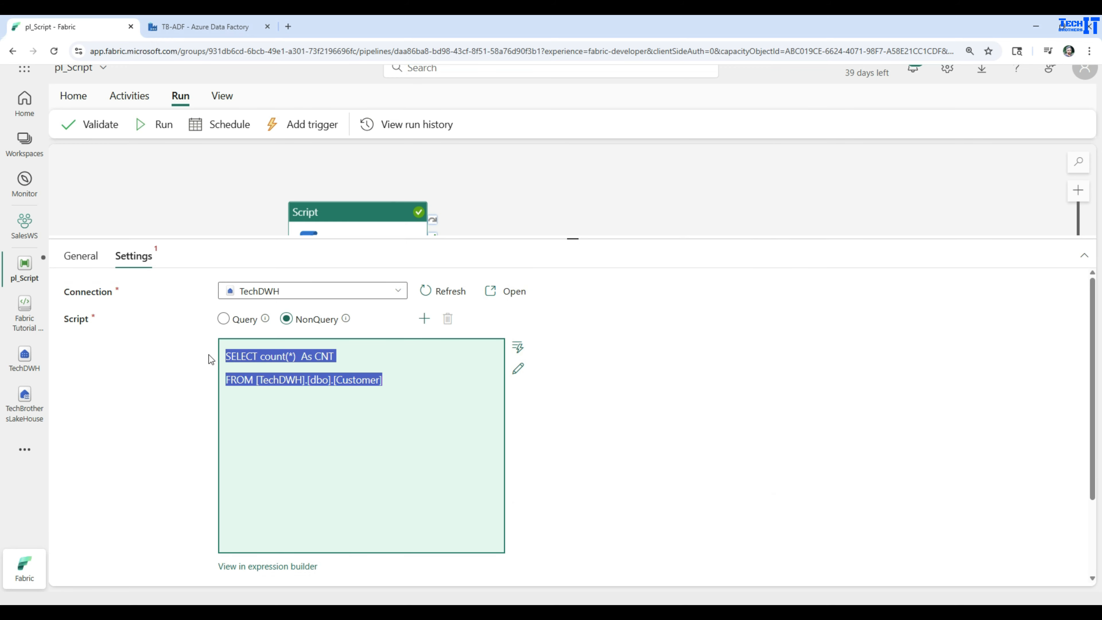
{"action": "left_click", "coordinate": [517, 369]}
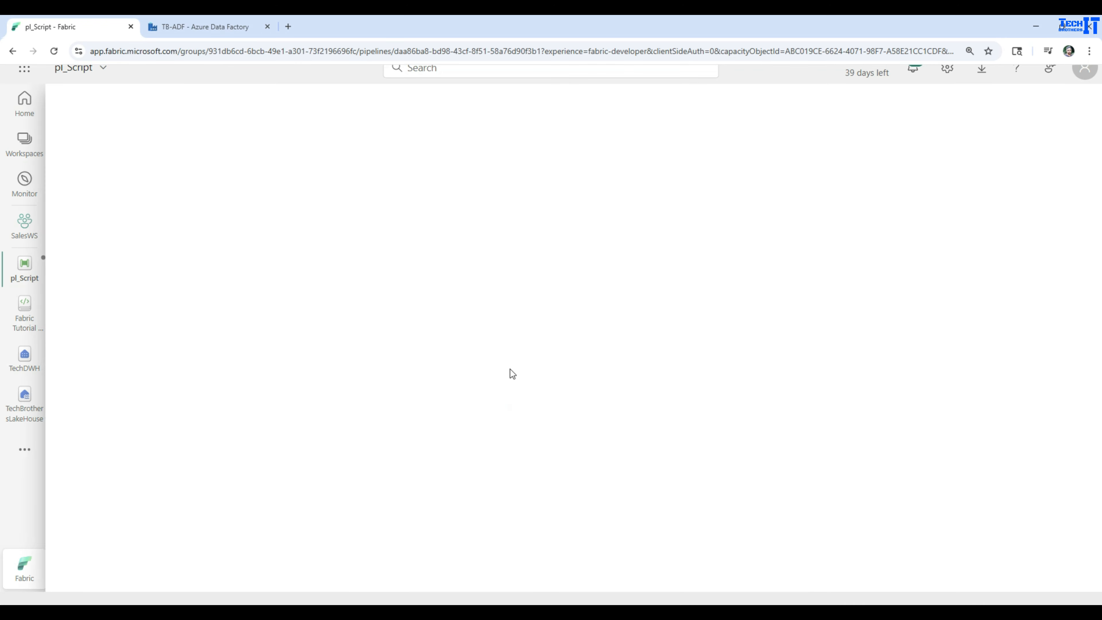
{"action": "left_click", "coordinate": [320, 162]}
{"action": "key", "text": "ctrl+a"}
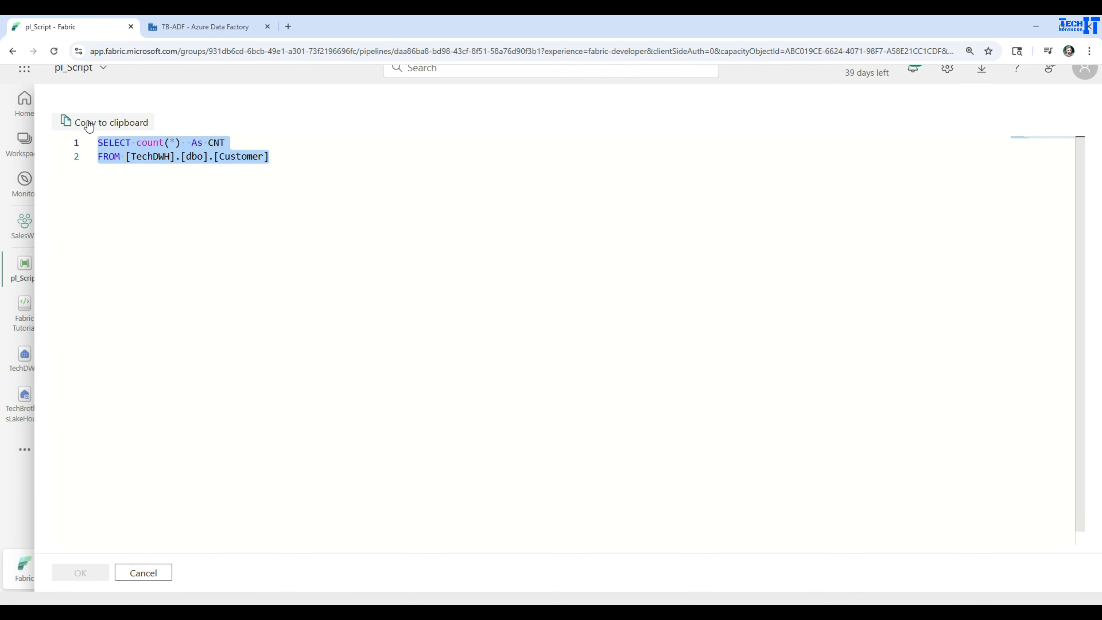
{"action": "key", "text": "ctrl+v"}
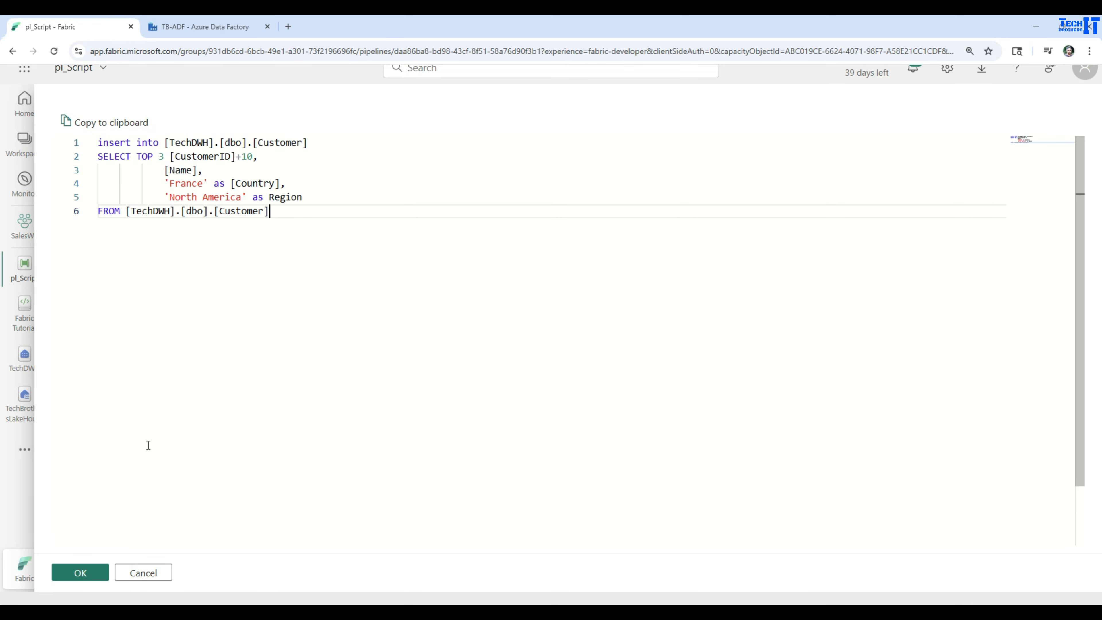
{"action": "left_click", "coordinate": [81, 572]}
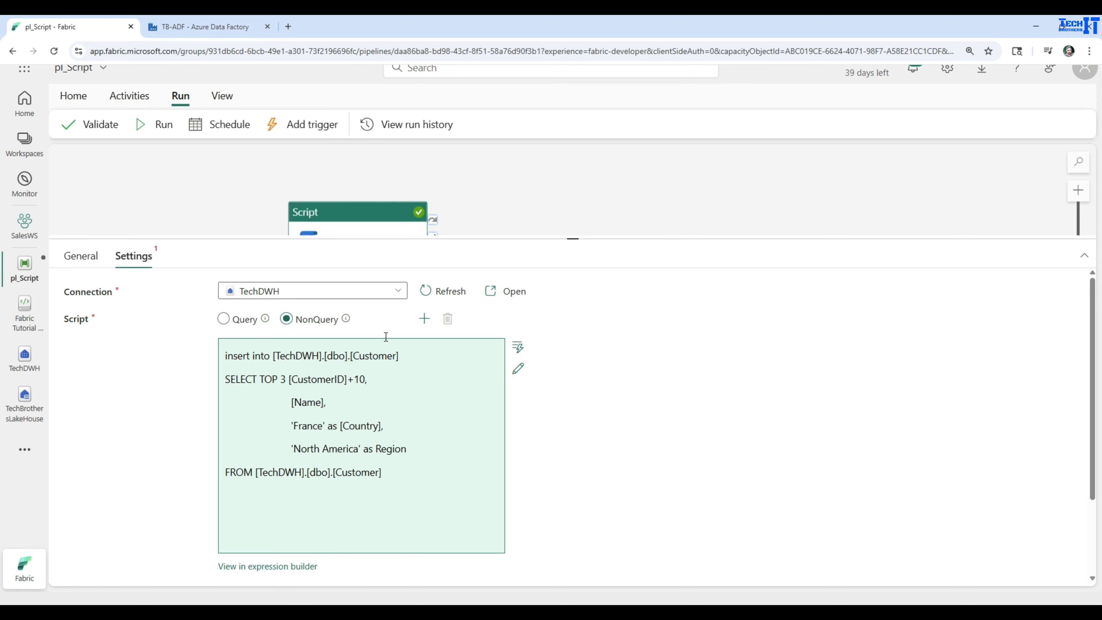
Save and run the pipeline, and inspect Script1's input type and its recordsAffected output.
{"action": "left_click", "coordinate": [161, 131]}
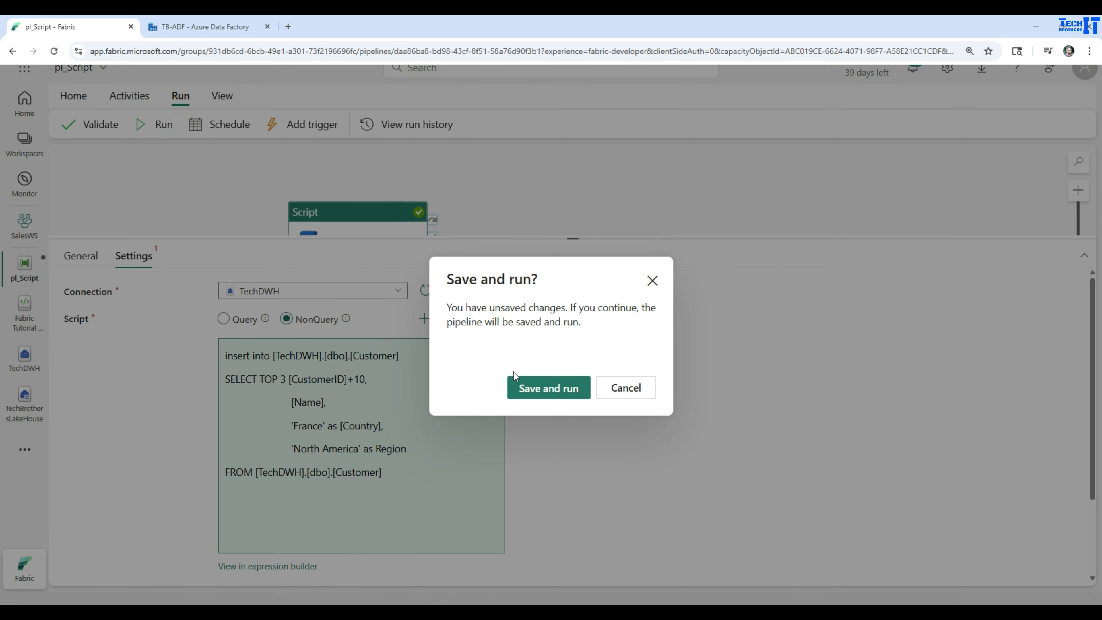
{"action": "left_click", "coordinate": [523, 386]}
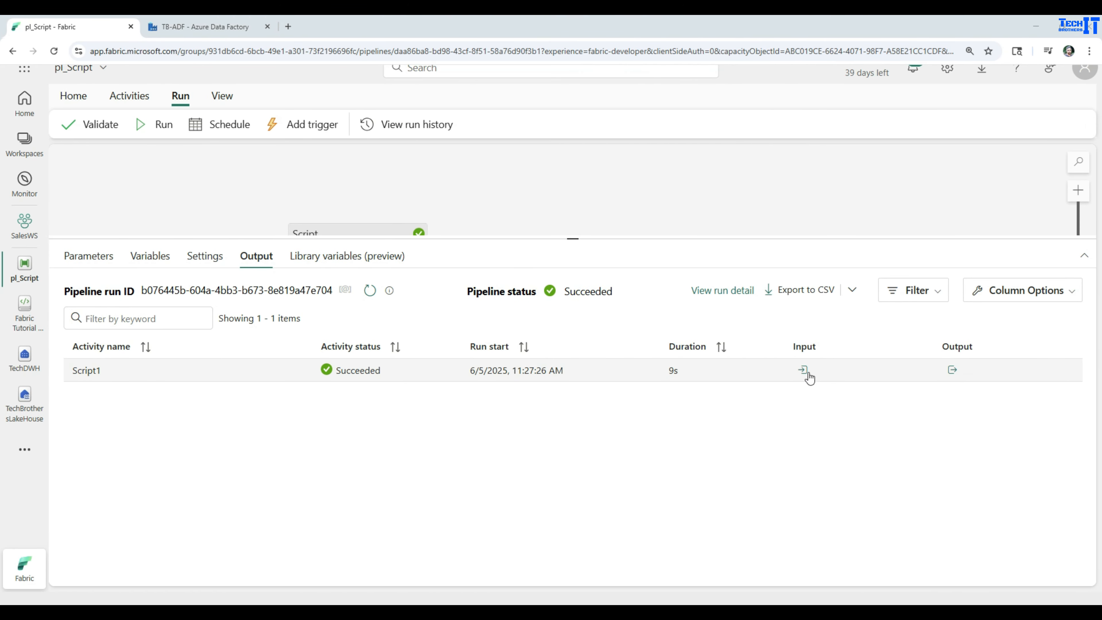
{"action": "left_click", "coordinate": [803, 370]}
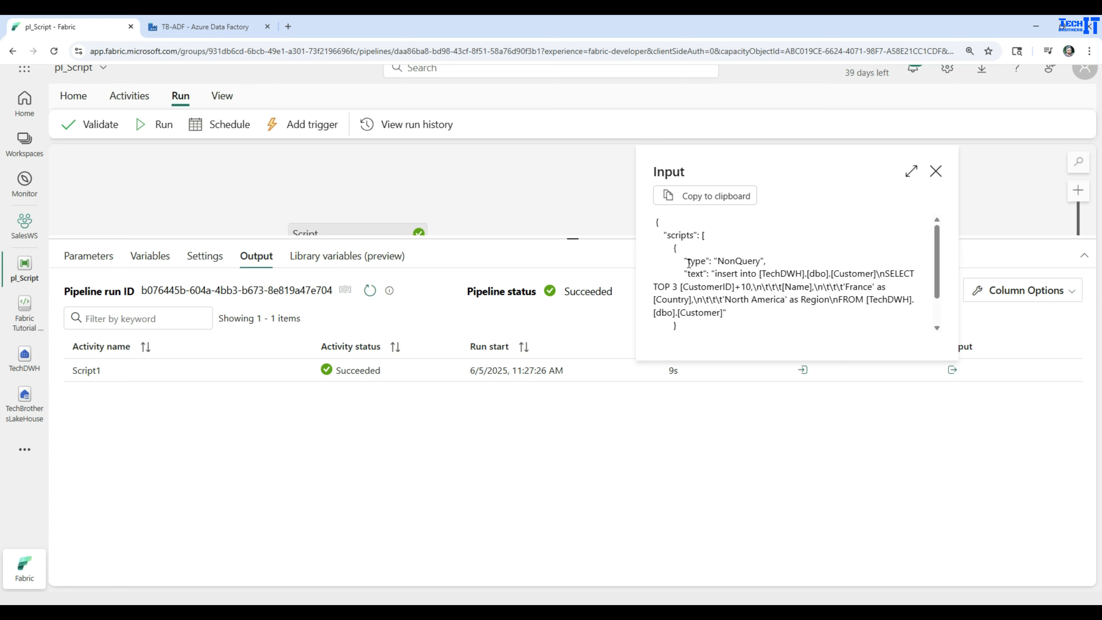
{"action": "left_click_drag", "start_coordinate": [689, 264], "coordinate": [765, 264]}
{"action": "left_click", "coordinate": [938, 171]}
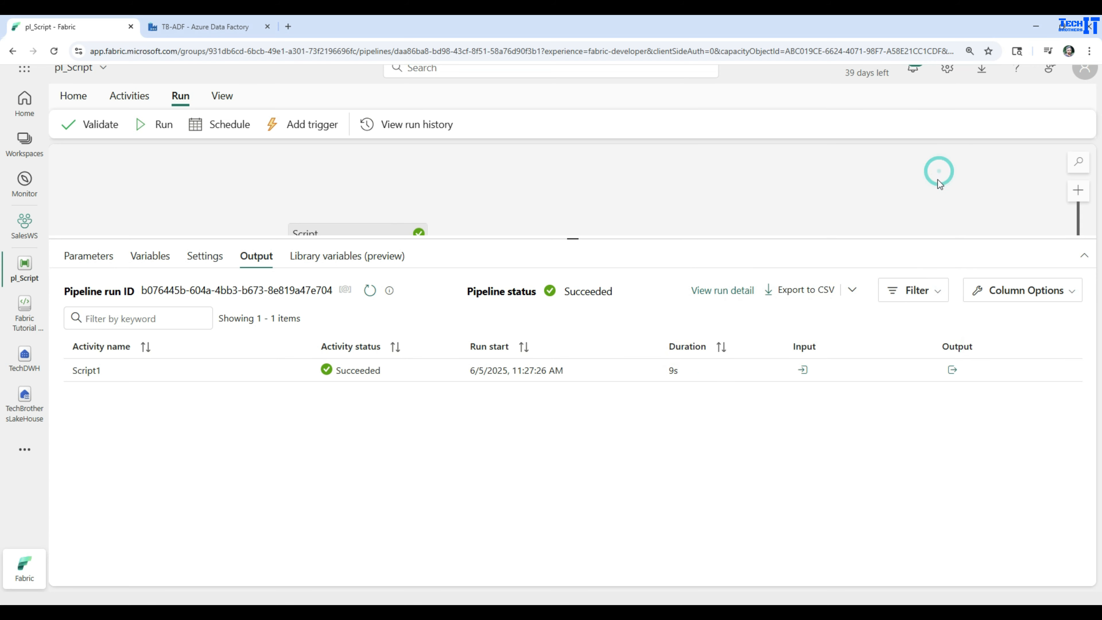
{"action": "left_click", "coordinate": [951, 370]}
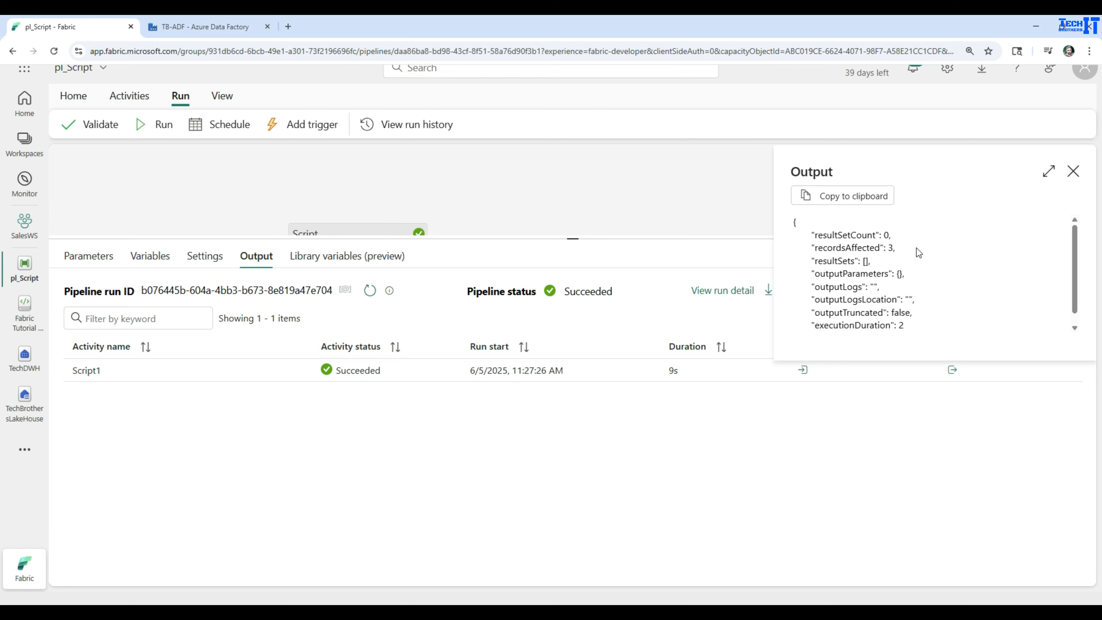
{"action": "left_click_drag", "start_coordinate": [919, 253], "coordinate": [810, 248]}
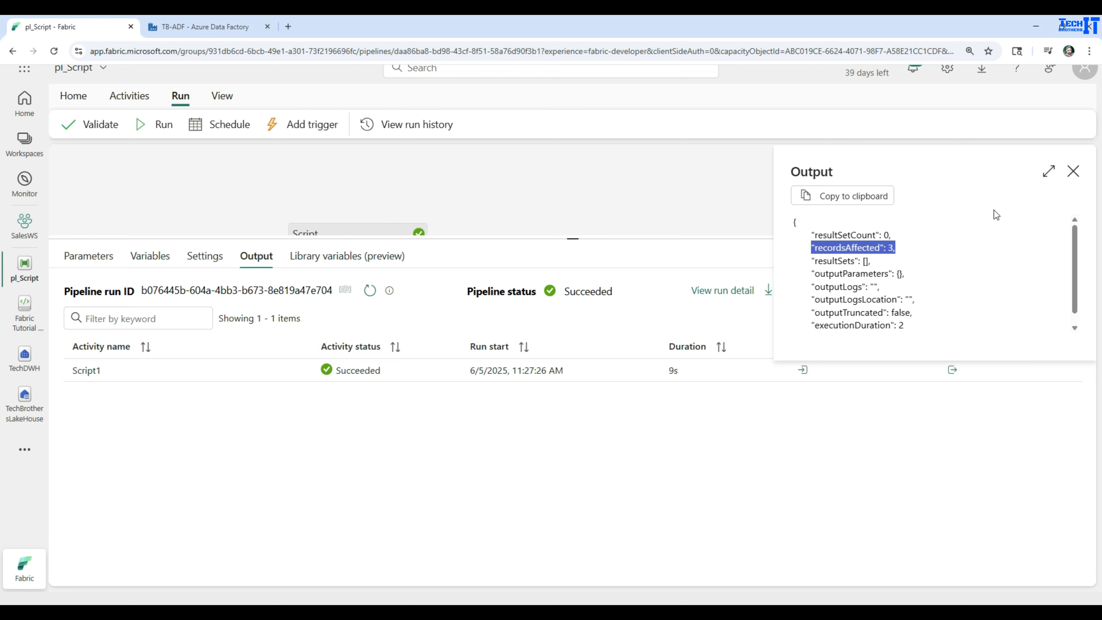
{"action": "left_click", "coordinate": [1074, 171]}
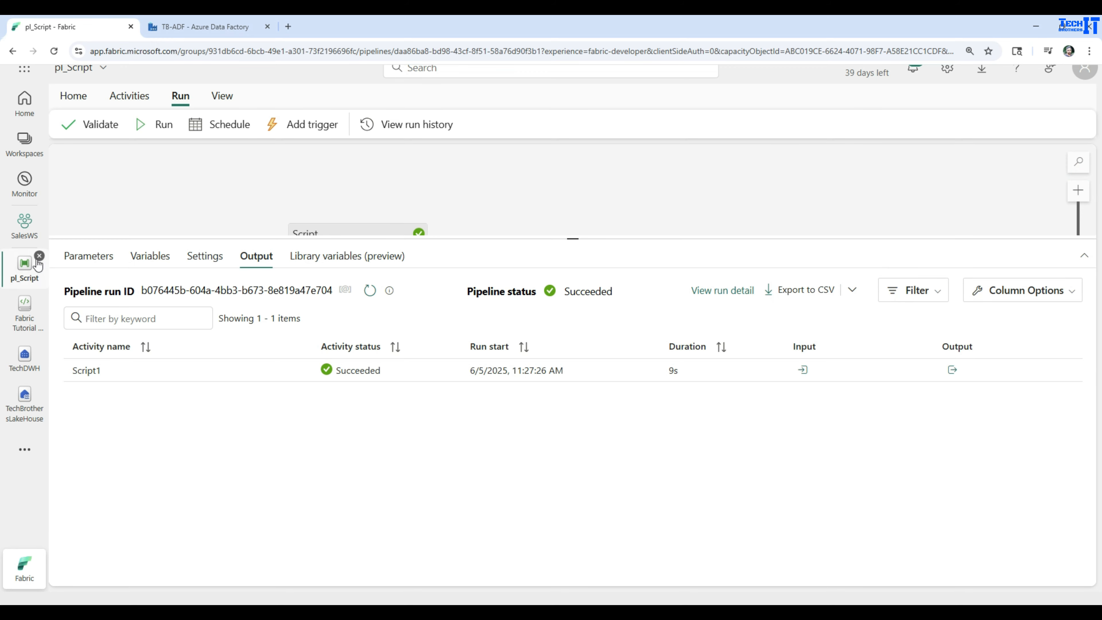
Rerun the SELECT TOP (100) Customer query in TechDWH to check the regions of the inserted rows.
{"action": "left_click", "coordinate": [25, 364]}
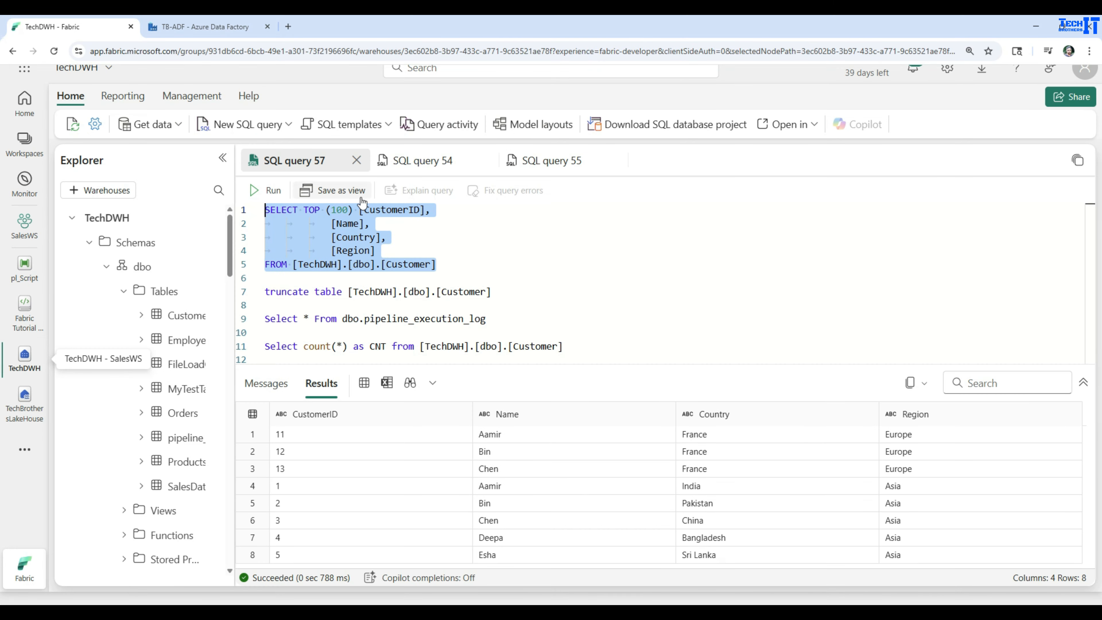
{"action": "left_click", "coordinate": [262, 191]}
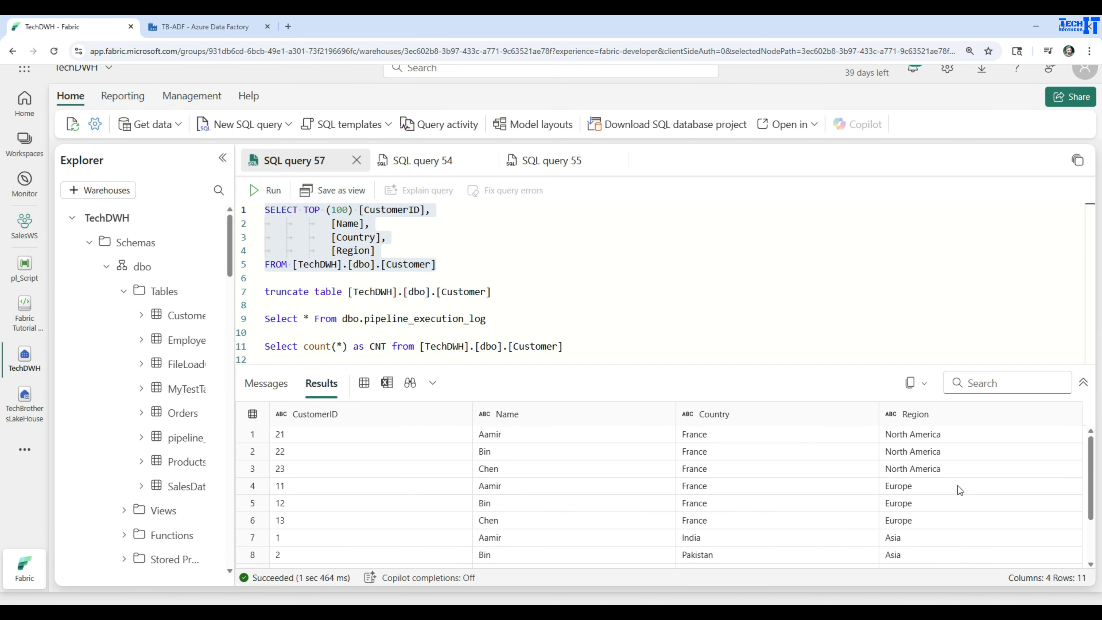
{"action": "left_click", "coordinate": [927, 438]}
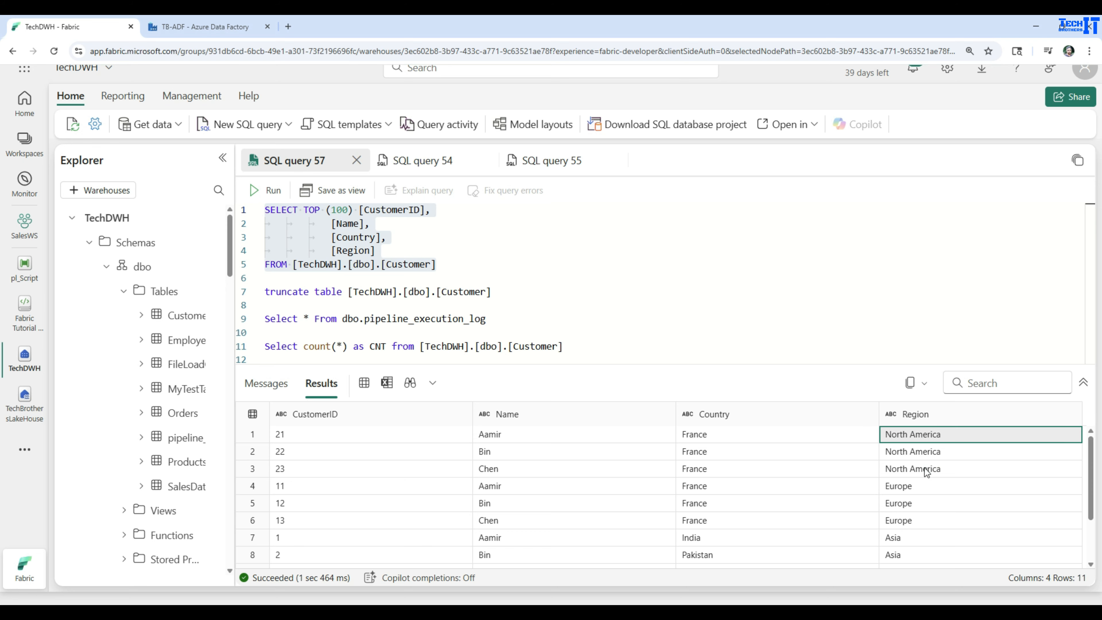
Switch the script type of pl_Script's Script activity to Query, leaving its insert statement as it is.
{"action": "left_click", "coordinate": [23, 271]}
{"action": "left_click", "coordinate": [316, 231]}
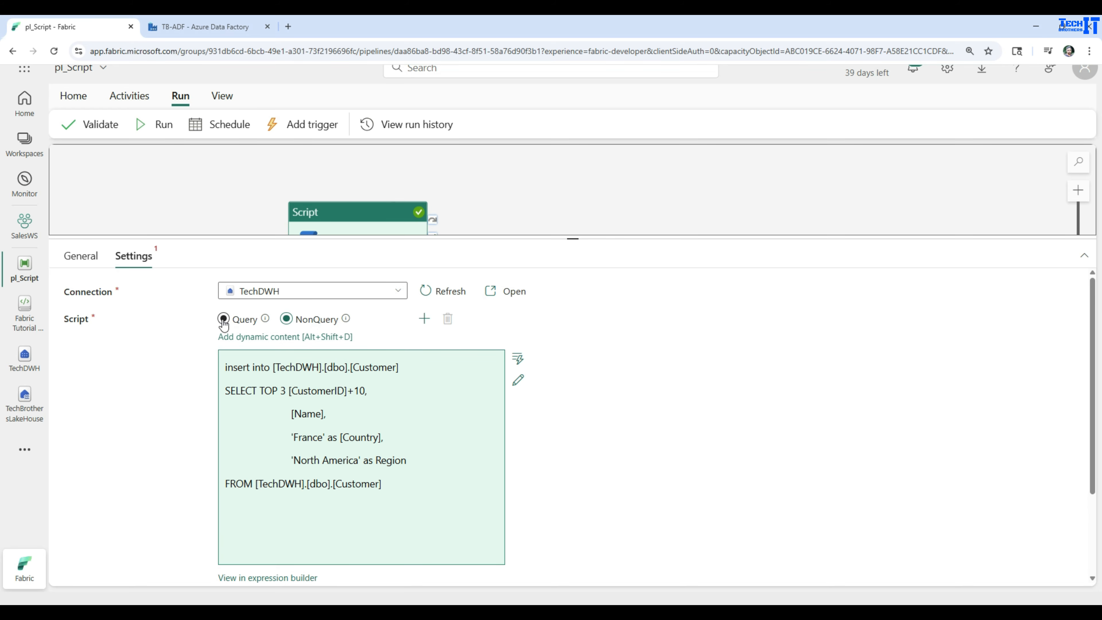
{"action": "left_click", "coordinate": [518, 381]}
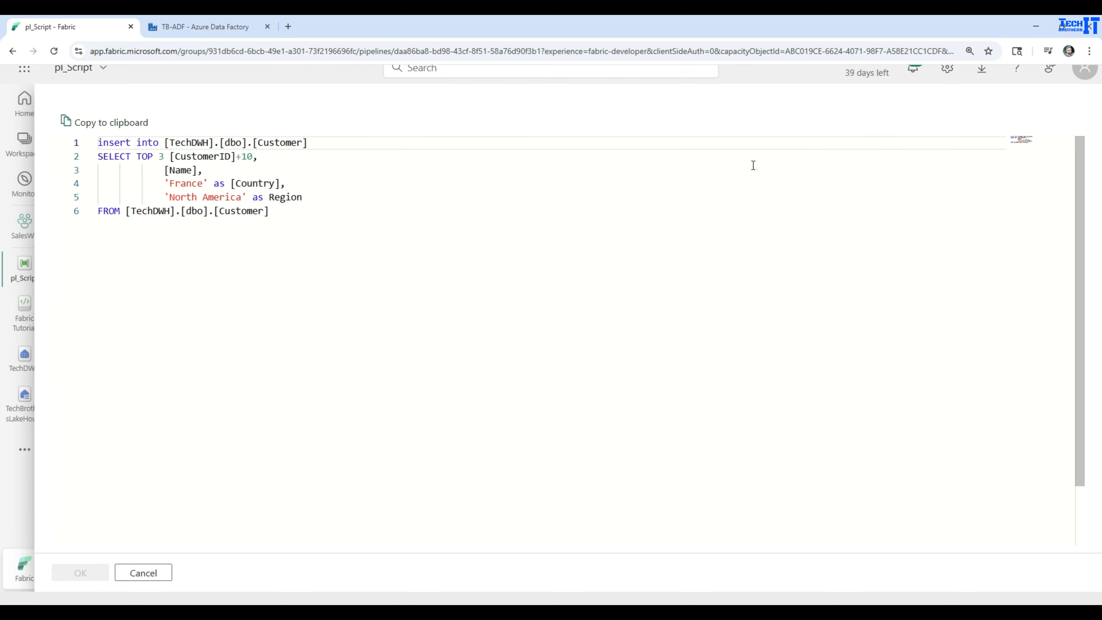
{"action": "left_click", "coordinate": [157, 573]}
{"action": "left_click", "coordinate": [255, 329]}
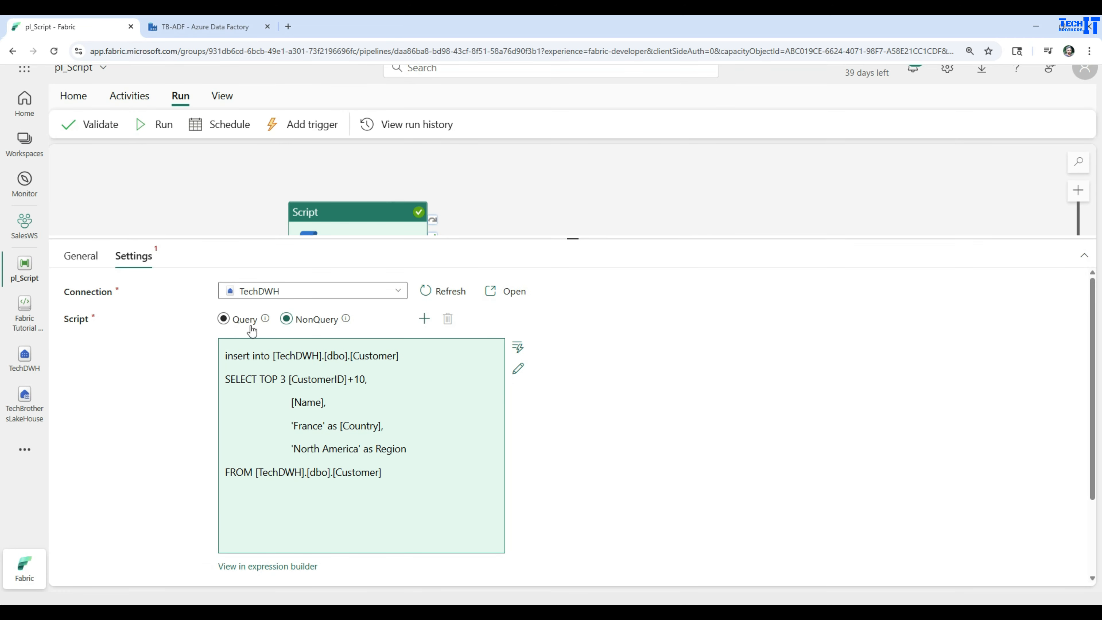
Examine all system variables and trigger parameters offered as dynamic content for the script, and the description of NonQuery.
{"action": "left_click", "coordinate": [428, 452]}
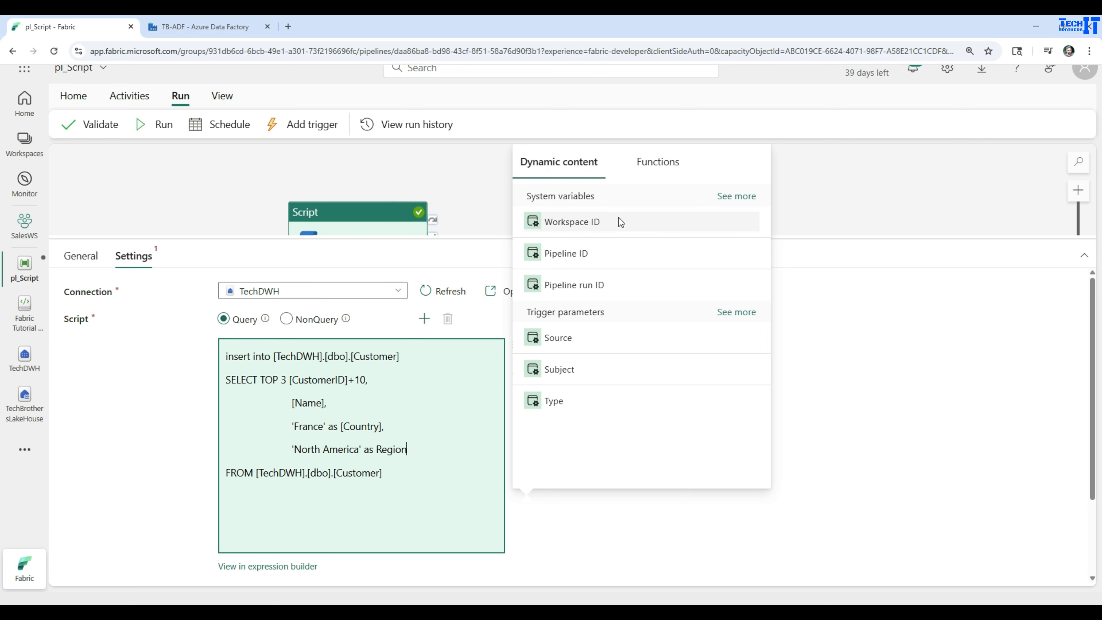
{"action": "left_click", "coordinate": [735, 197]}
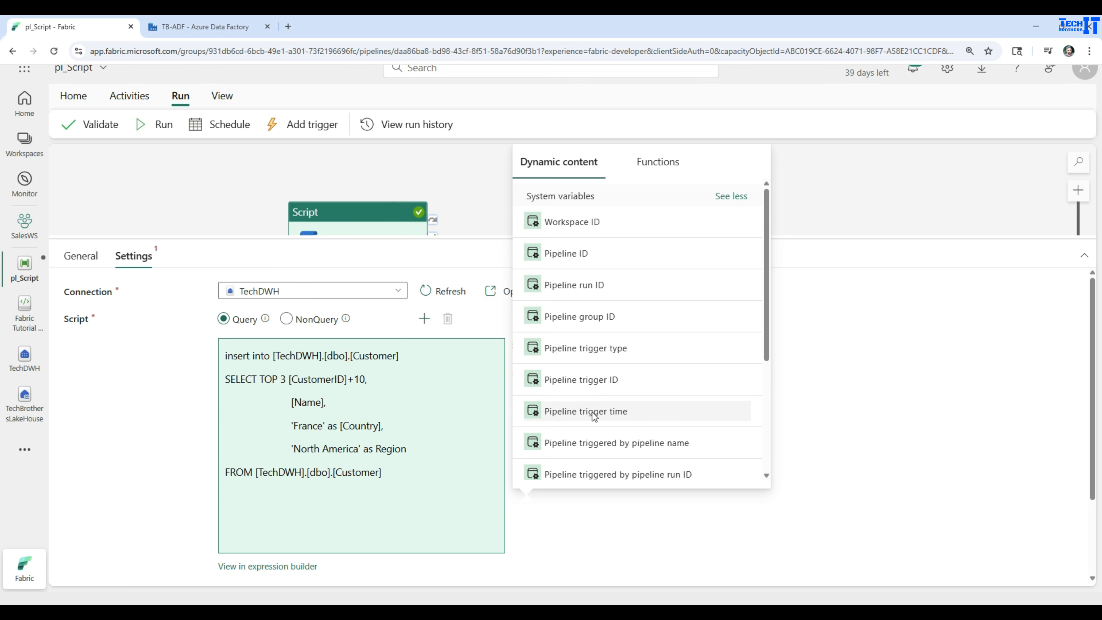
{"action": "scroll", "coordinate": [603, 378], "scroll_direction": "down", "scroll_amount": 3}
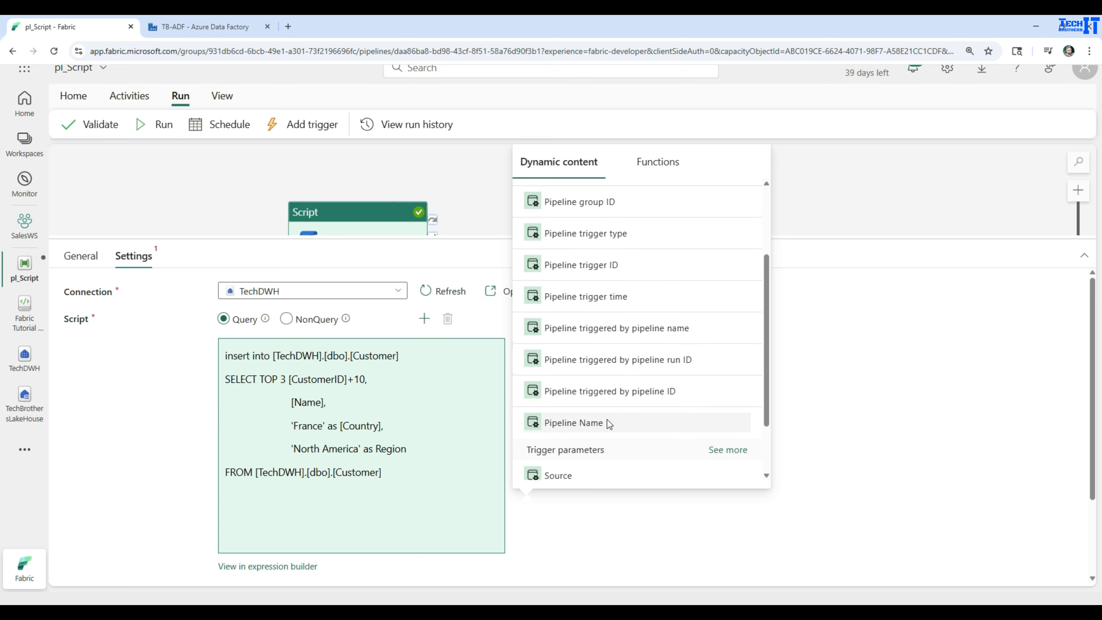
{"action": "scroll", "coordinate": [635, 391], "scroll_direction": "down", "scroll_amount": 2}
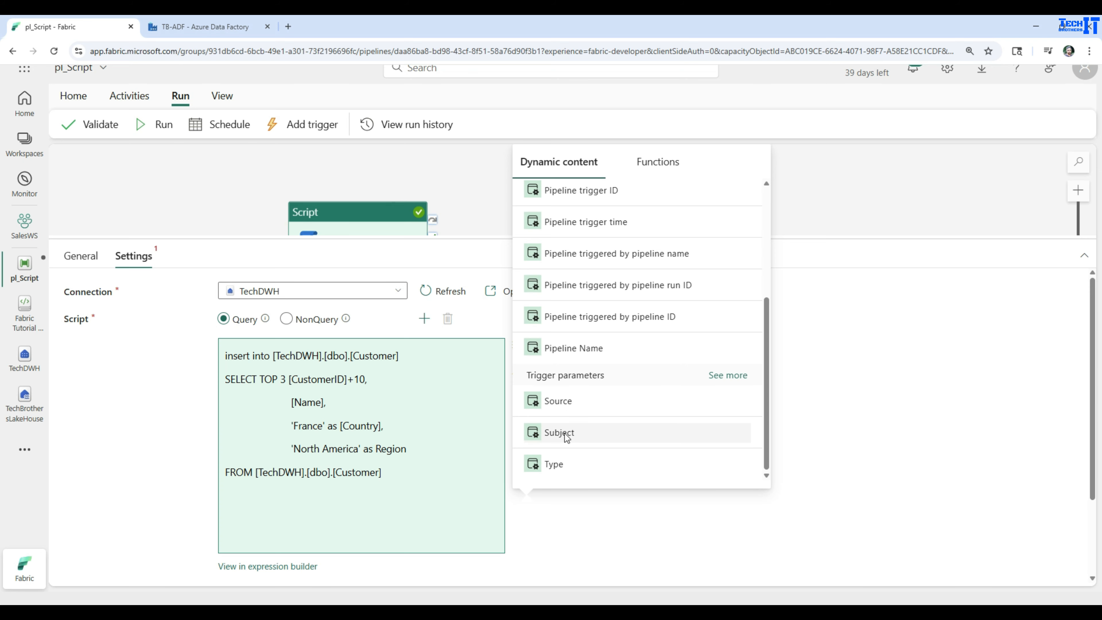
{"action": "left_click", "coordinate": [728, 375]}
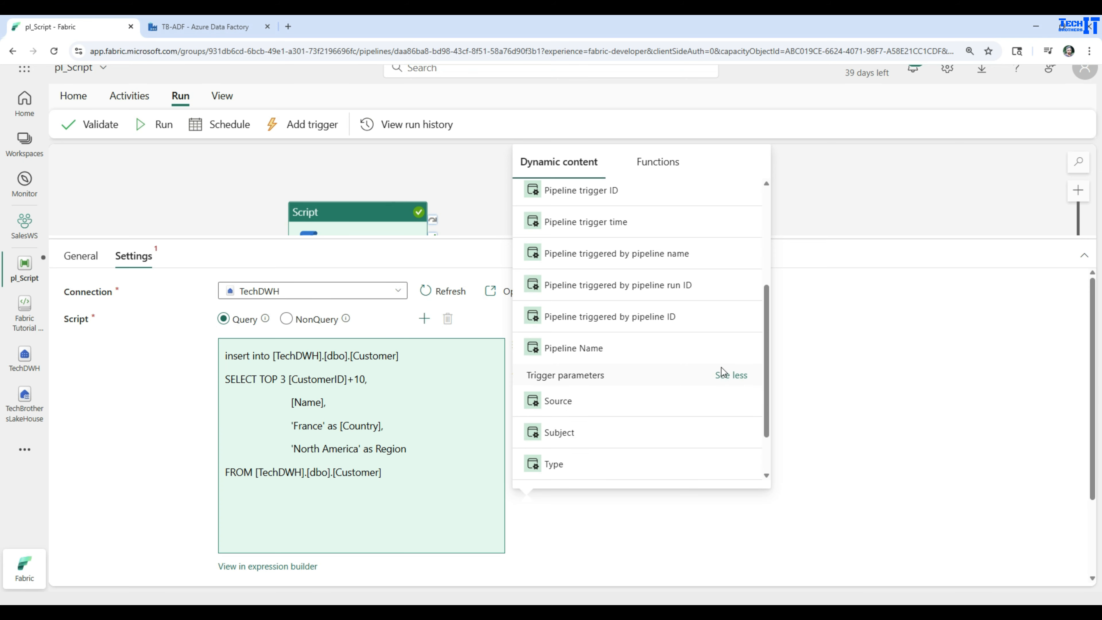
{"action": "scroll", "coordinate": [721, 366], "scroll_direction": "down", "scroll_amount": 2}
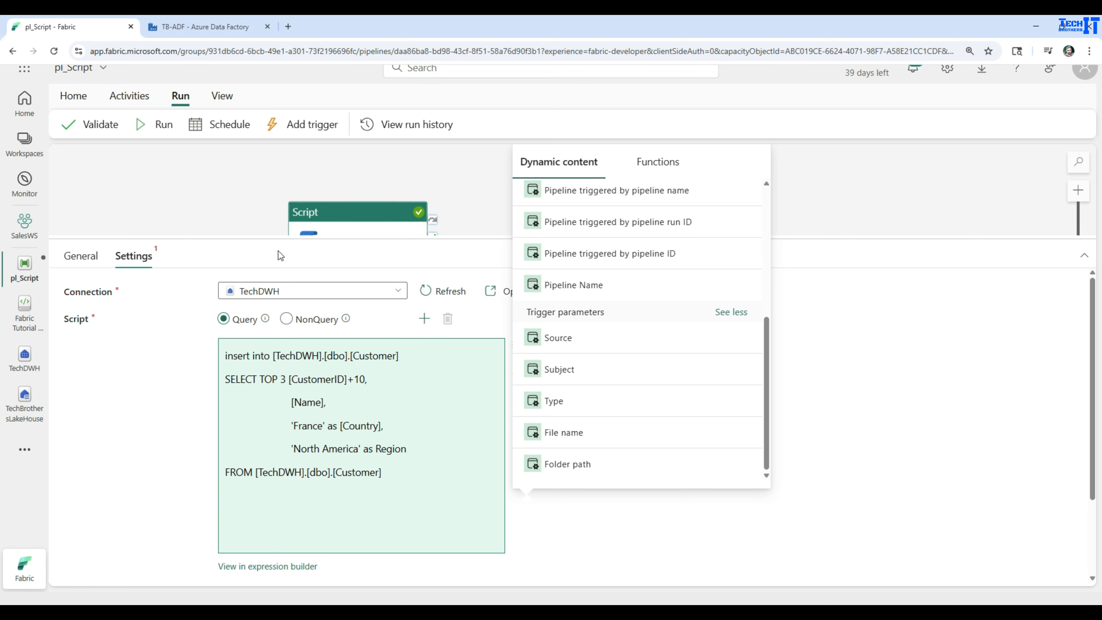
{"action": "mouse_move", "coordinate": [346, 318]}
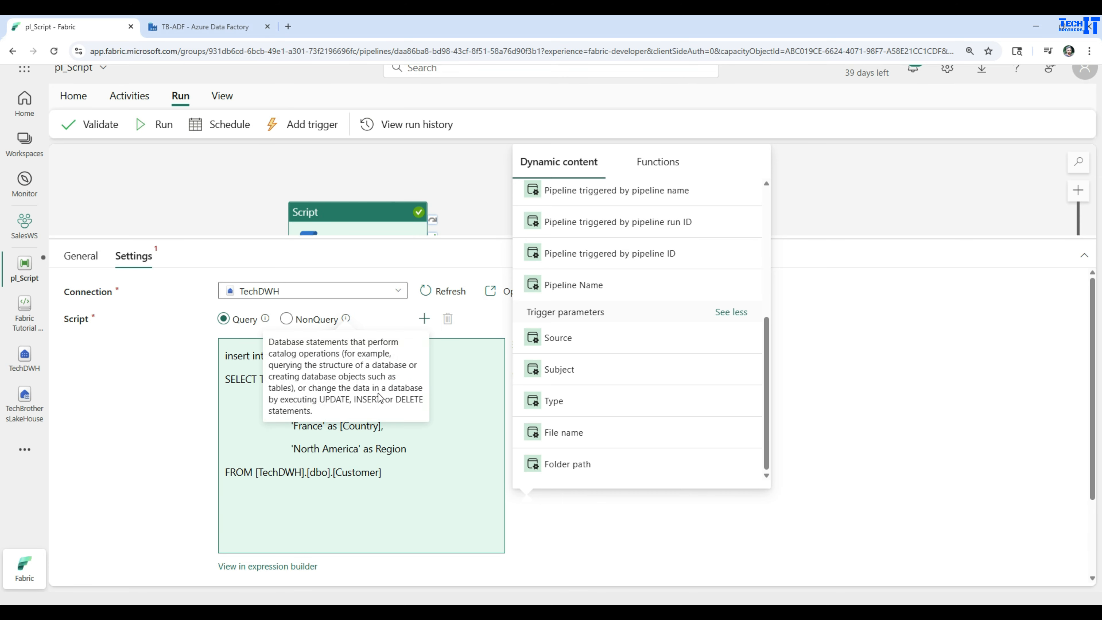
{"action": "left_click", "coordinate": [827, 187]}
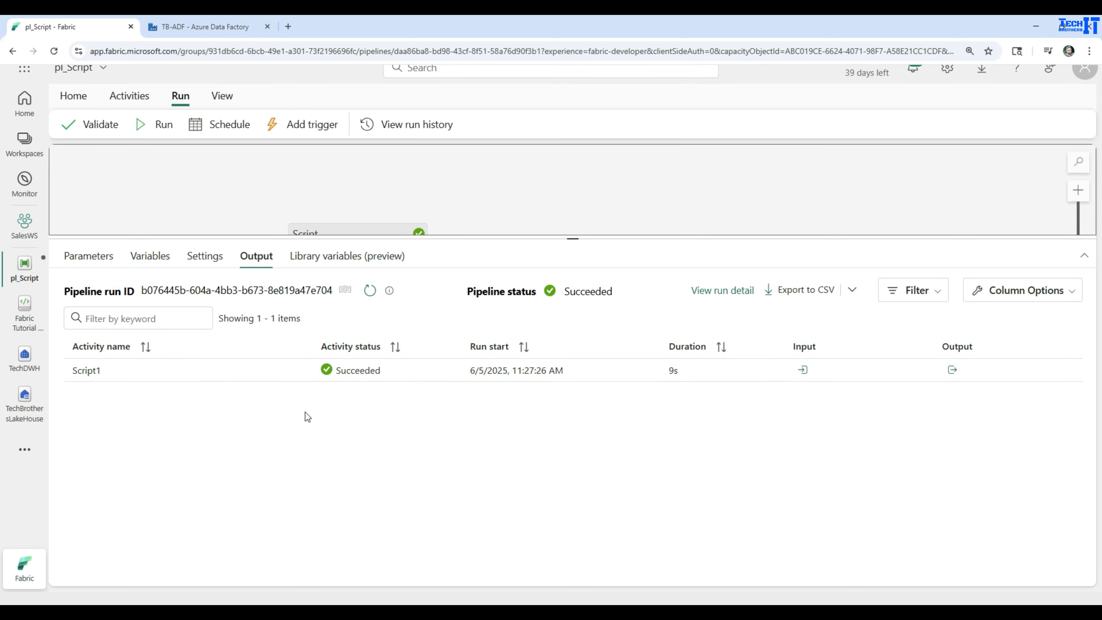
{"action": "left_click", "coordinate": [316, 231]}
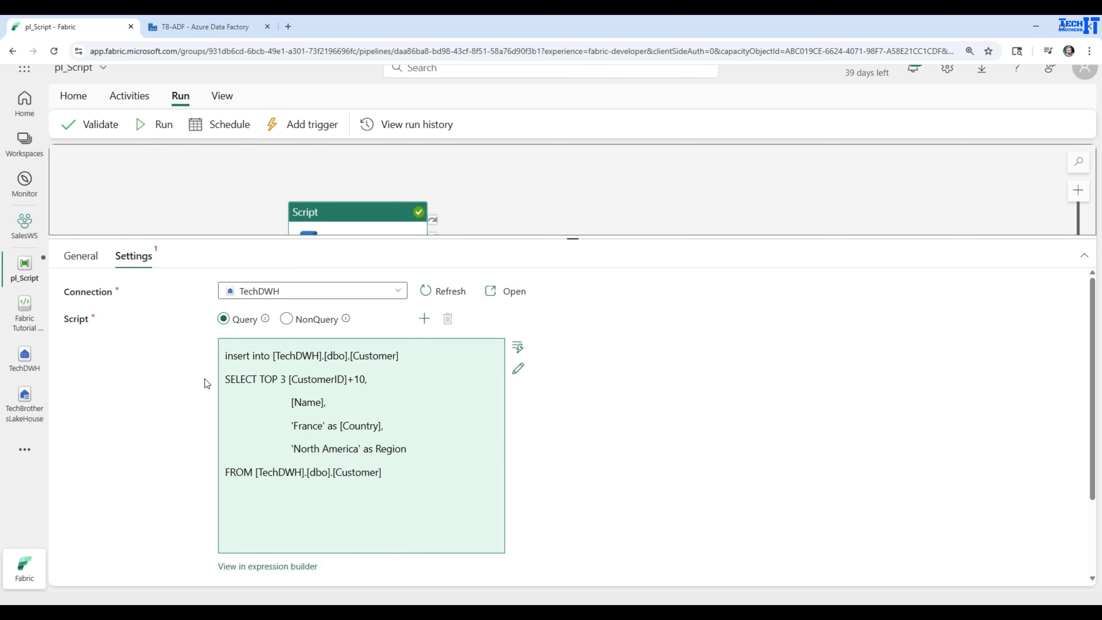
Run only the Select * From dbo.pipeline_execution_log query in TechDWH's SQL query 57.
{"action": "left_click", "coordinate": [24, 368]}
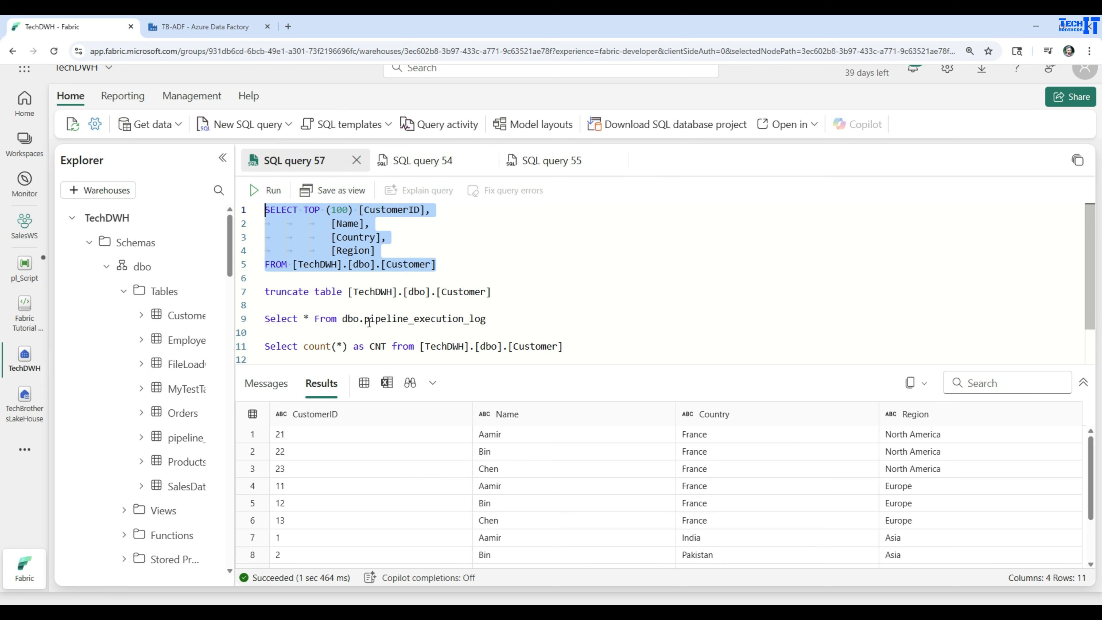
{"action": "left_click_drag", "start_coordinate": [510, 317], "coordinate": [259, 318]}
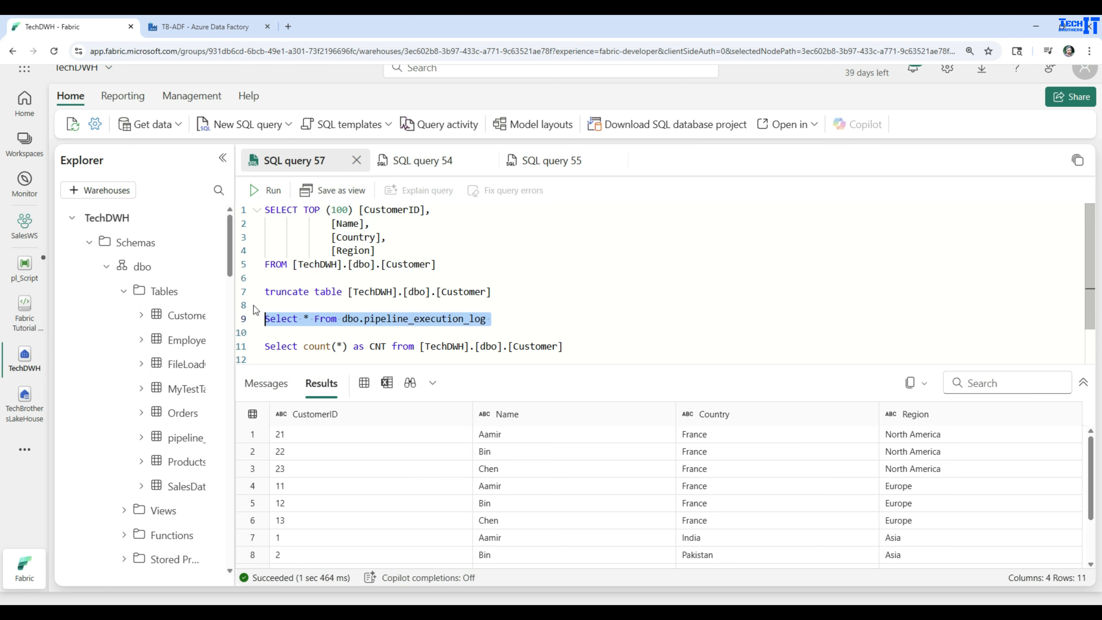
{"action": "left_click", "coordinate": [266, 191]}
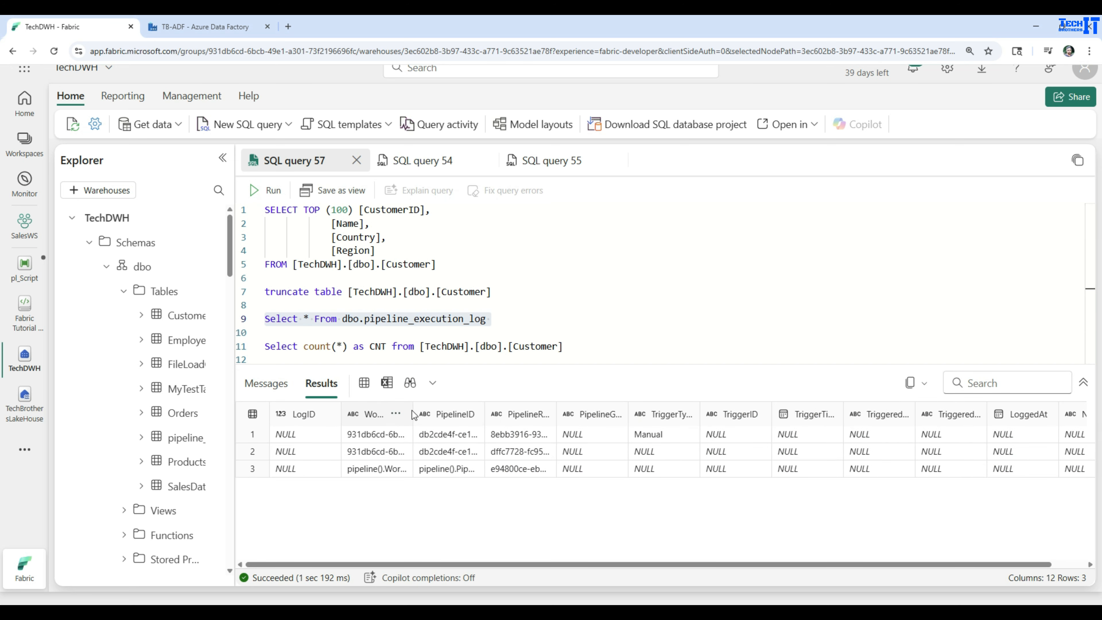
Widen the warehouse Explorer and expand the pipeline_execution_log table to review its columns.
{"action": "left_click_drag", "start_coordinate": [234, 324], "coordinate": [300, 324]}
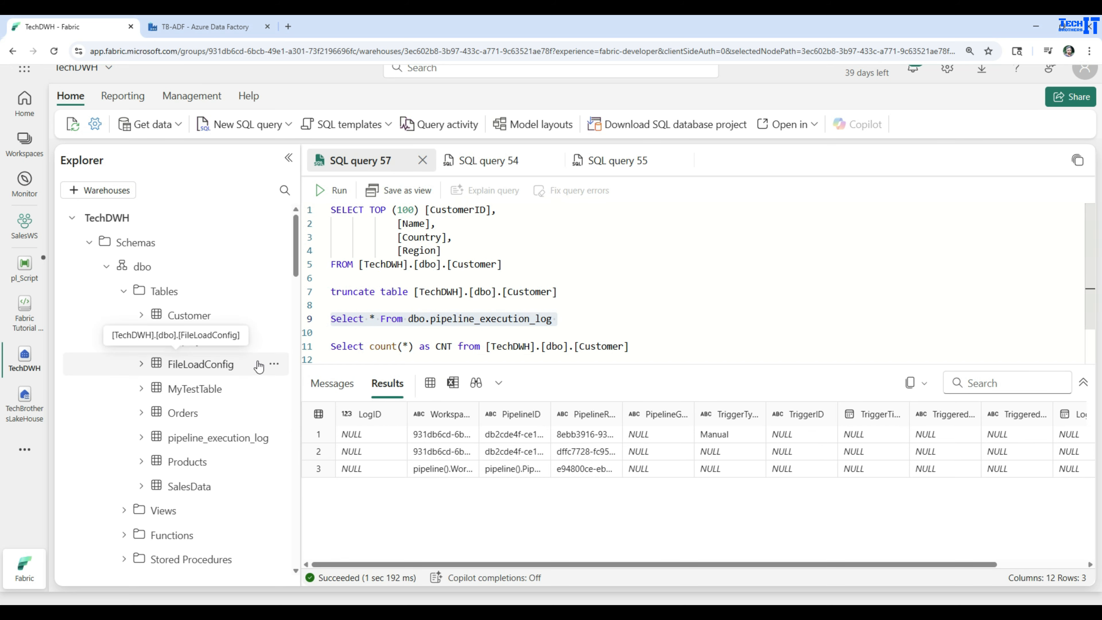
{"action": "left_click", "coordinate": [141, 438]}
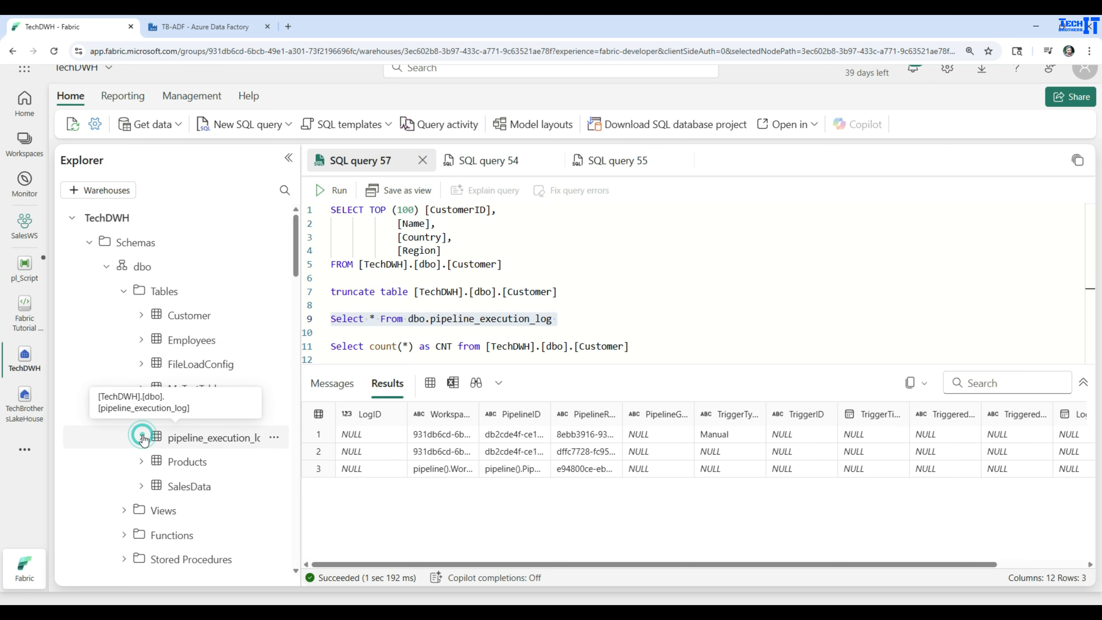
{"action": "left_click_drag", "start_coordinate": [300, 416], "coordinate": [380, 406]}
{"action": "scroll", "coordinate": [270, 443], "scroll_direction": "down", "scroll_amount": 4}
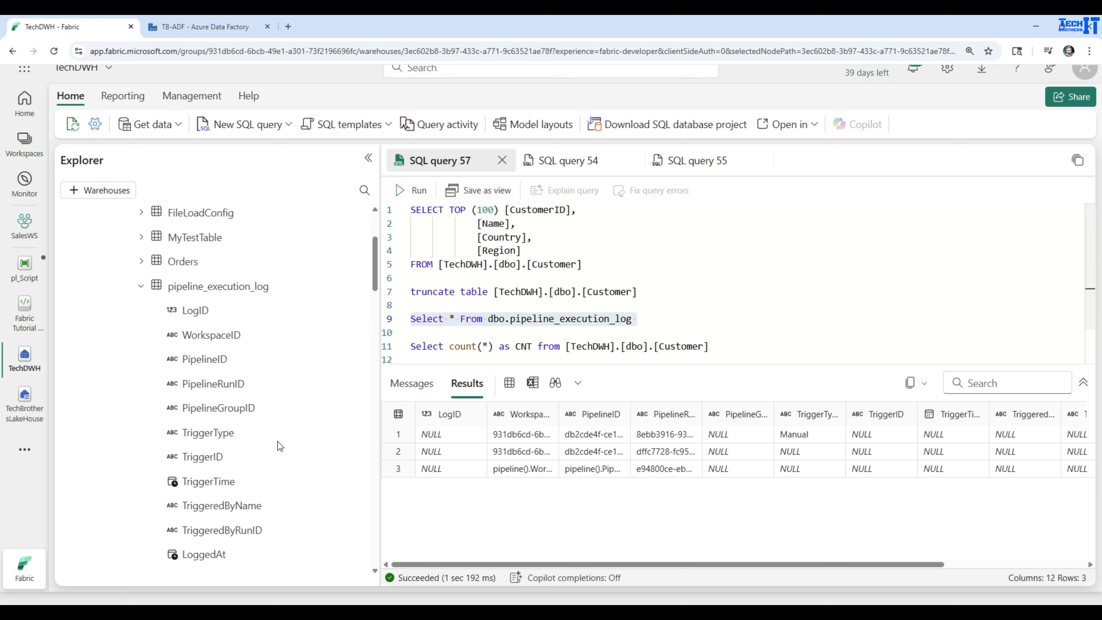
Add the line insert into dbo.pipeline_execution_log (WorkspaceID,PipelineID,PipelineRunID,TriggerType) below the count query in SQL query 57, reusing the table name from the select query.
{"action": "left_click", "coordinate": [637, 316]}
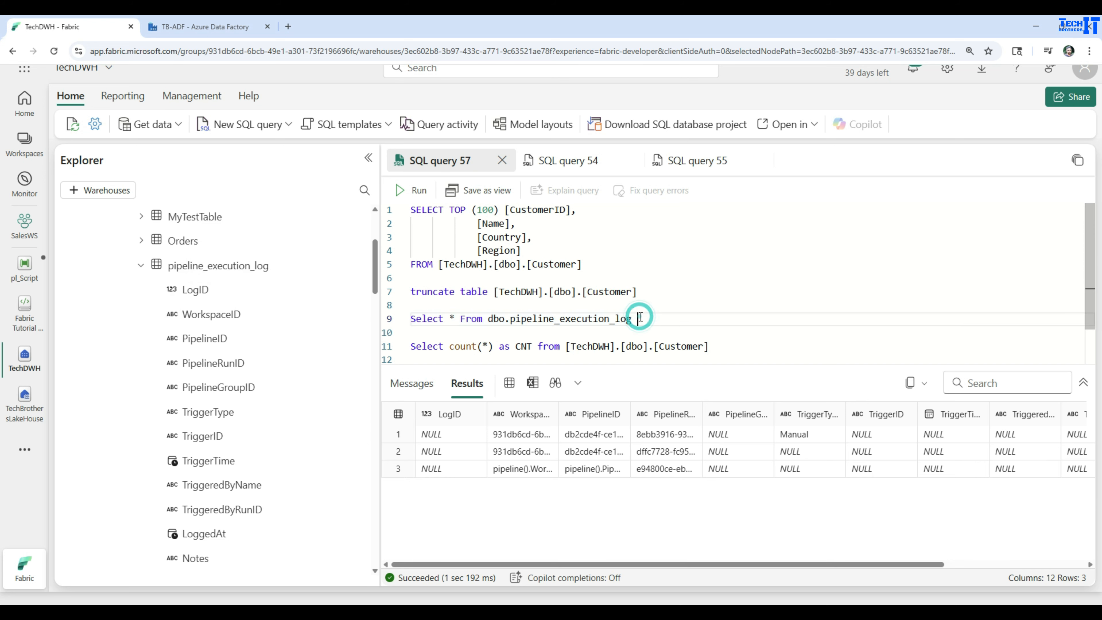
{"action": "left_click", "coordinate": [663, 317]}
{"action": "left_click_drag", "start_coordinate": [663, 318], "coordinate": [488, 319]}
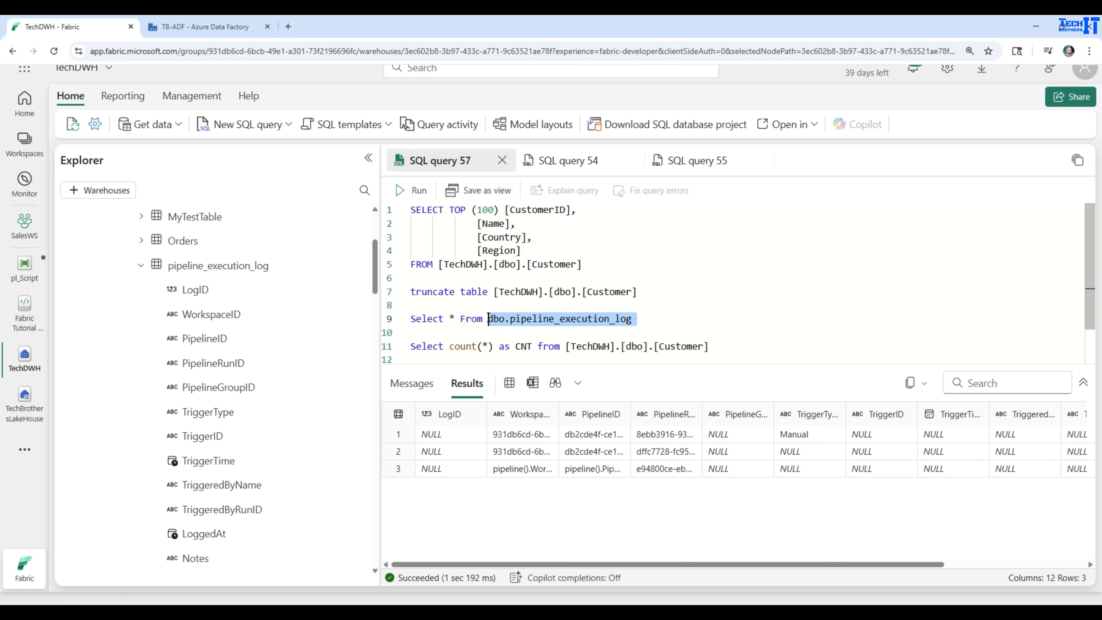
{"action": "right_click", "coordinate": [491, 321]}
{"action": "left_click", "coordinate": [519, 393]}
{"action": "left_click", "coordinate": [721, 346]}
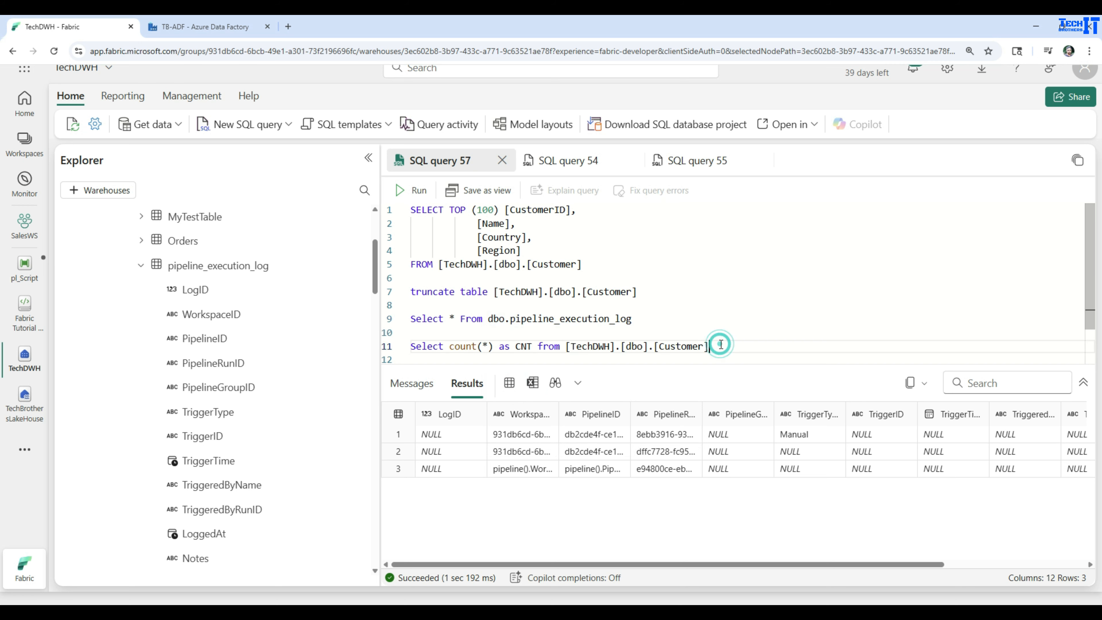
{"action": "key", "text": "Return"}
{"action": "key", "text": "Return"}
{"action": "type", "text": "insert into"}
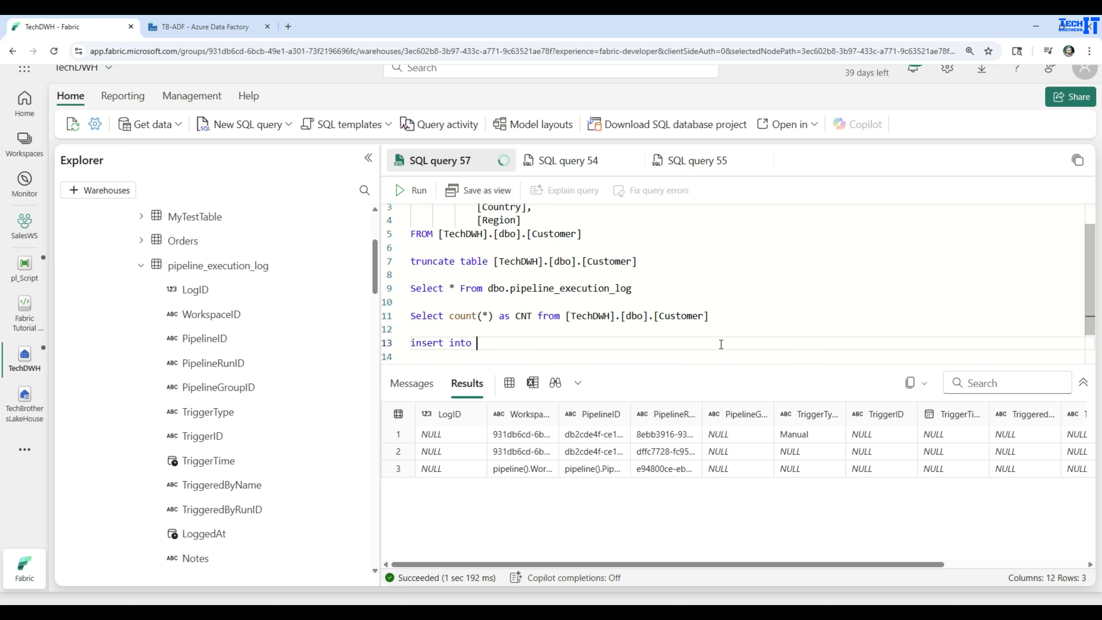
{"action": "key", "text": "ctrl+v"}
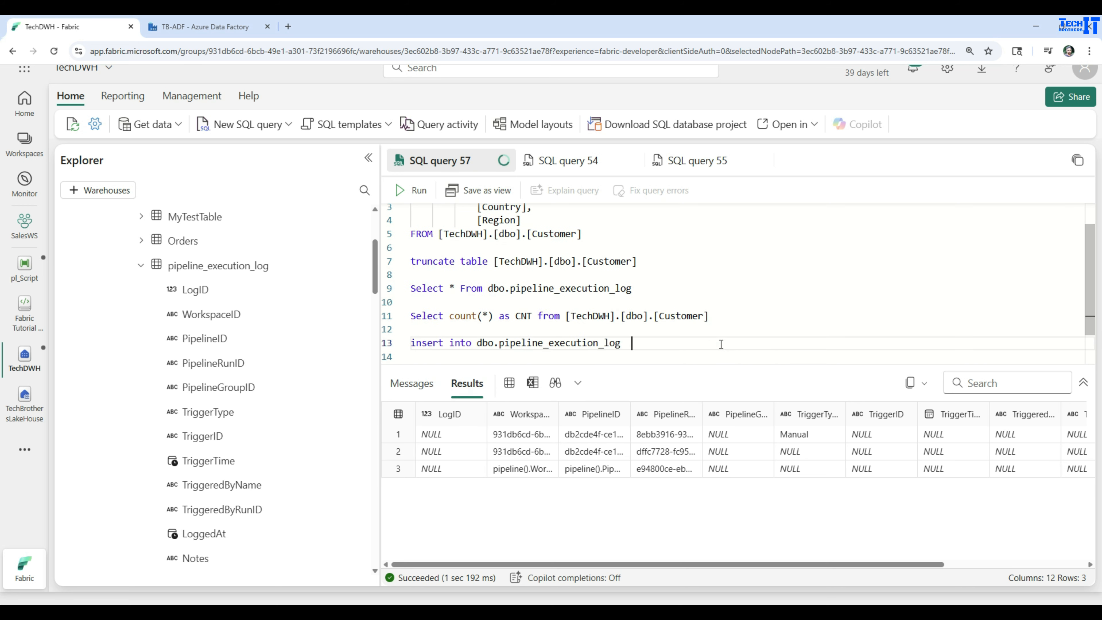
{"action": "type", "text": "(WorkspaceID,PipelineID,PipelineRunID"}
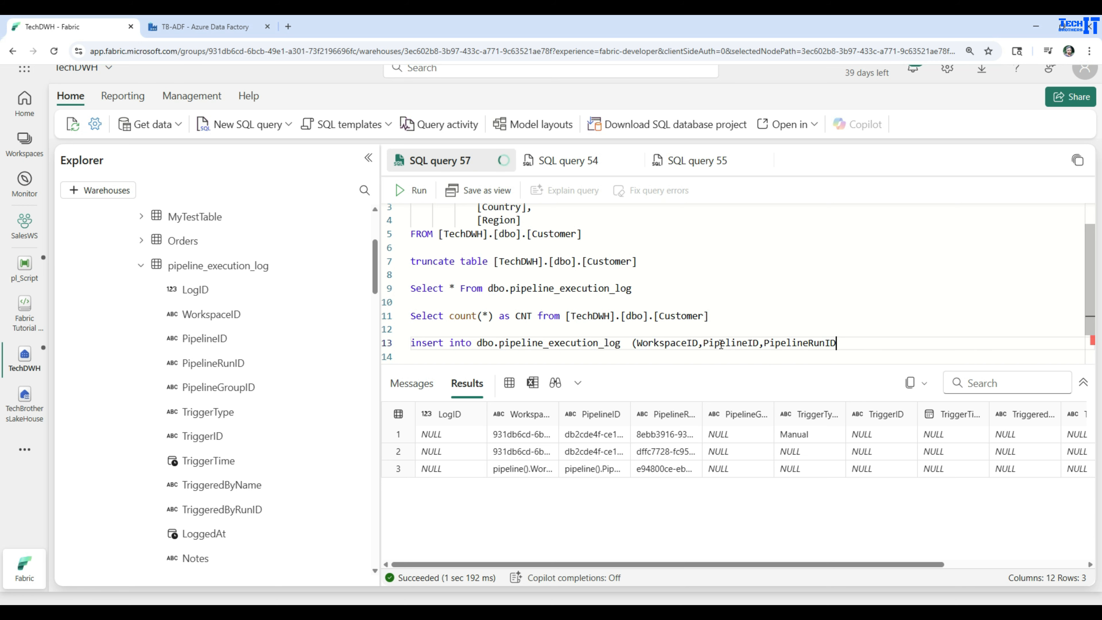
{"action": "type", "text": ",TriggerTyp"}
Replace the whole script of pl_Script's Script1 activity with a copy of the new insert into dbo.pipeline_execution_log line from SQL query 57.
{"action": "left_click", "coordinate": [926, 340]}
{"action": "left_click_drag", "start_coordinate": [927, 340], "coordinate": [411, 343]}
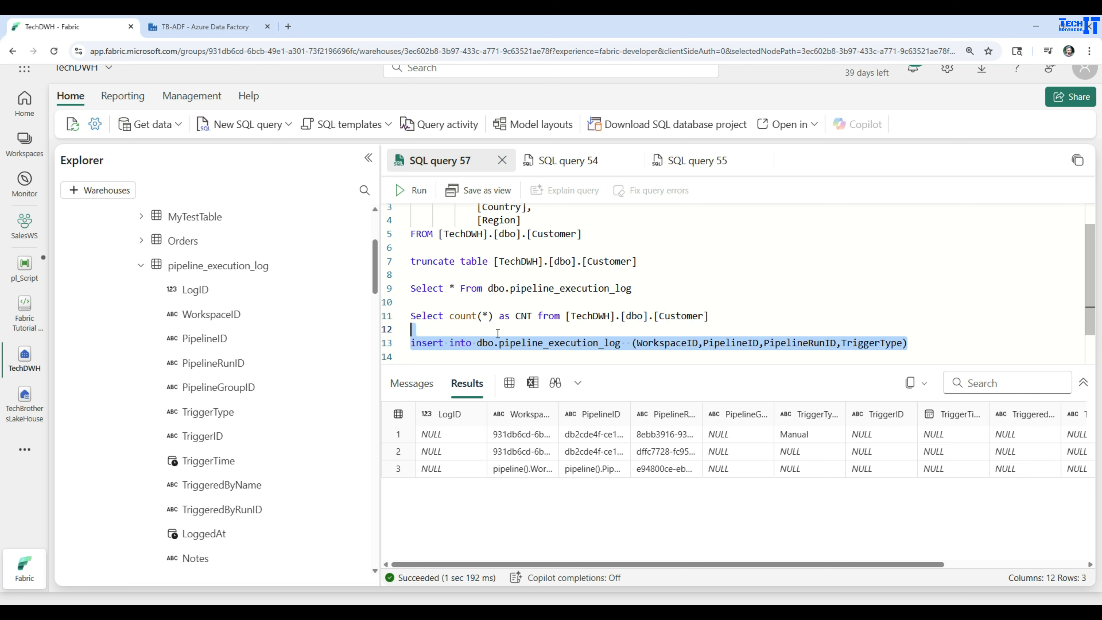
{"action": "right_click", "coordinate": [425, 343]}
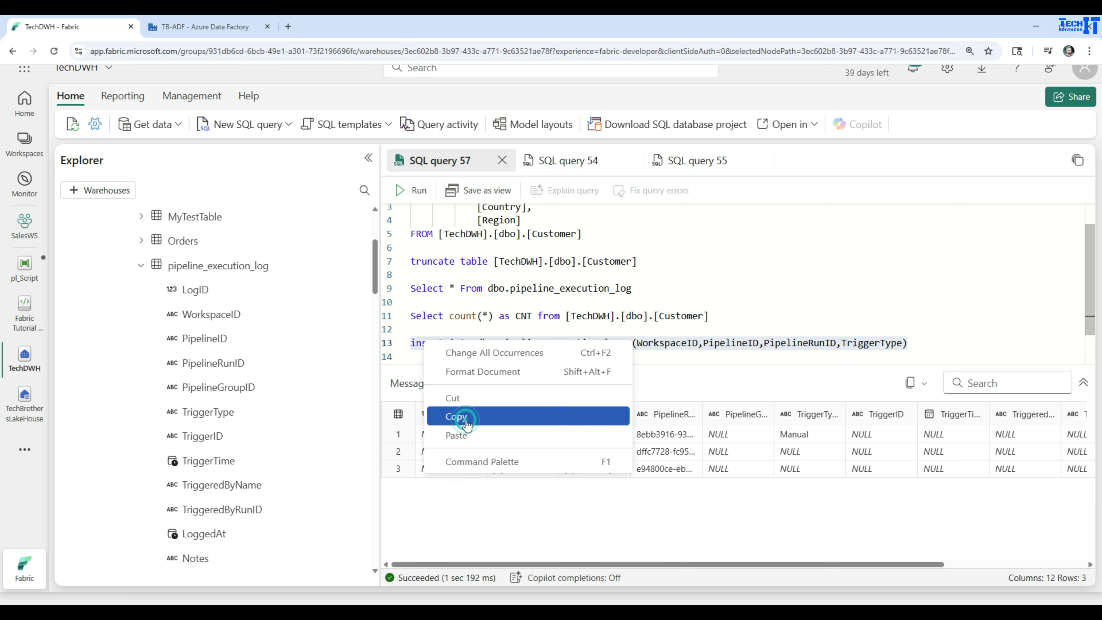
{"action": "left_click", "coordinate": [456, 417]}
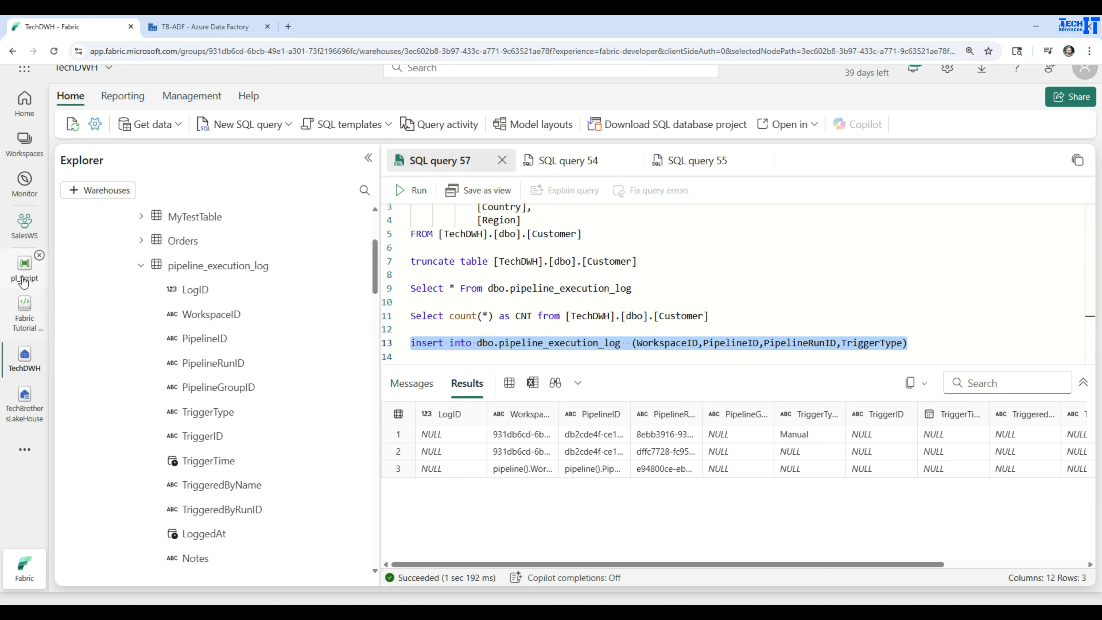
{"action": "left_click", "coordinate": [25, 265]}
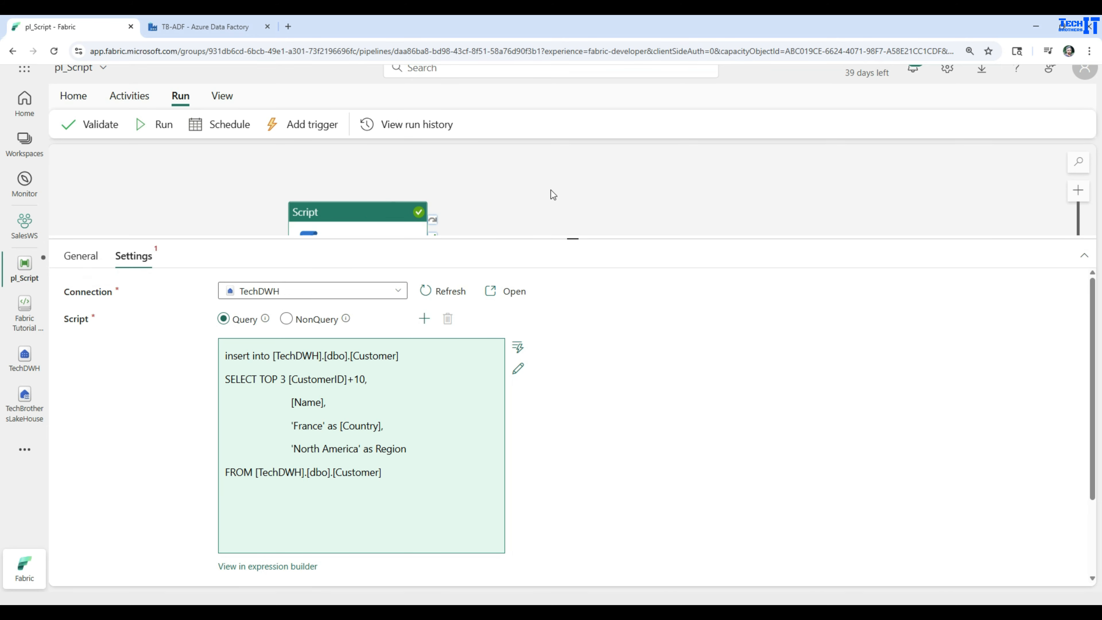
{"action": "left_click_drag", "start_coordinate": [568, 238], "coordinate": [573, 267]}
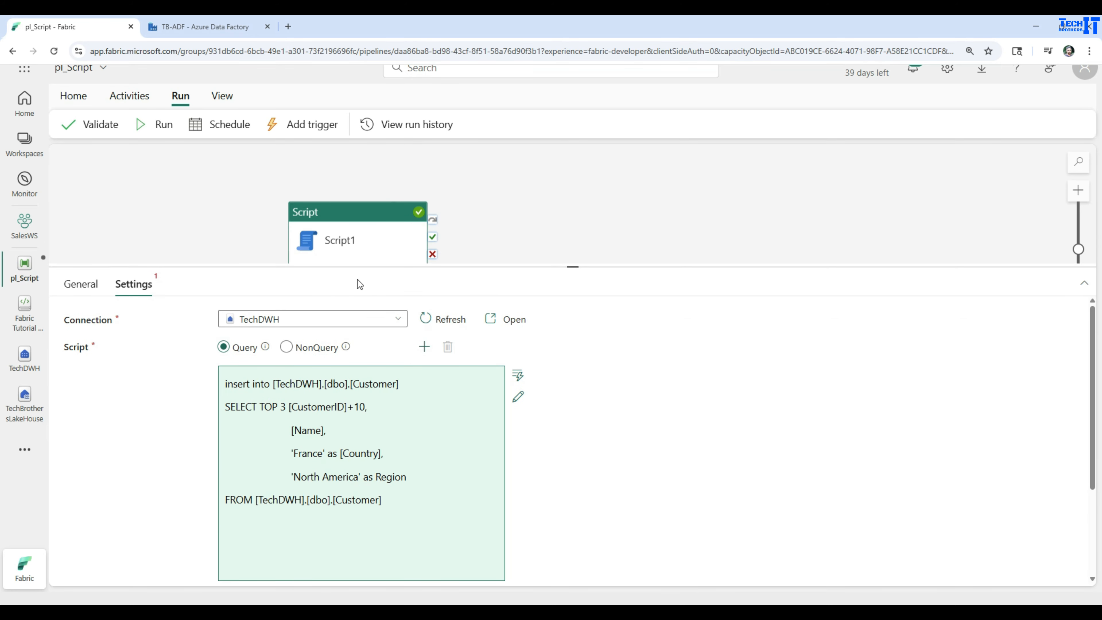
{"action": "left_click", "coordinate": [390, 411]}
{"action": "left_click", "coordinate": [405, 500]}
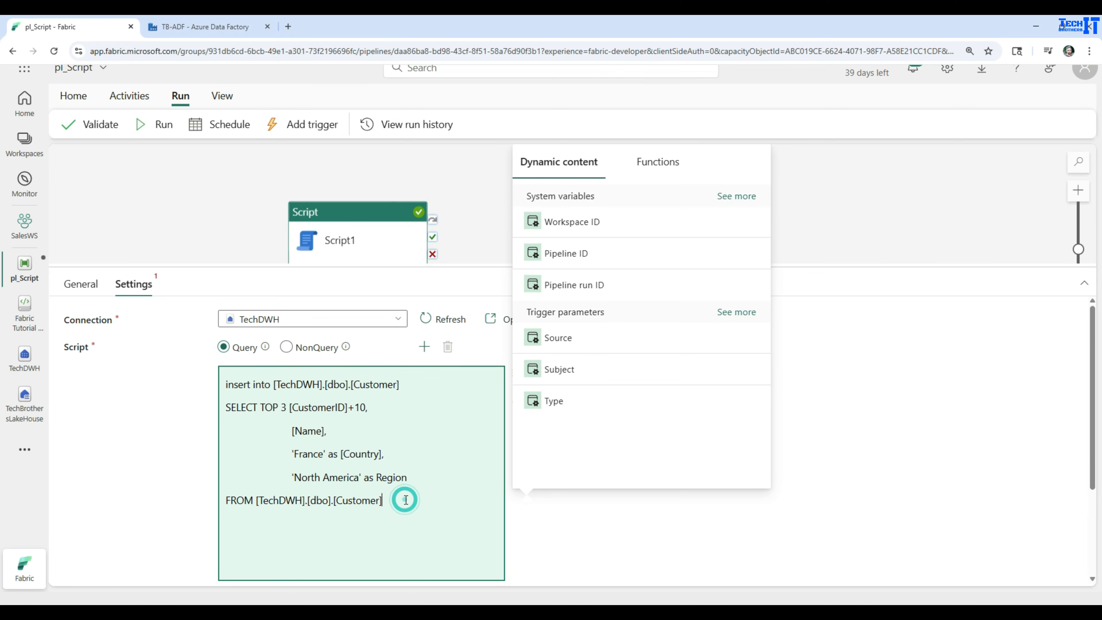
{"action": "left_click", "coordinate": [558, 506]}
{"action": "left_click", "coordinate": [519, 398]}
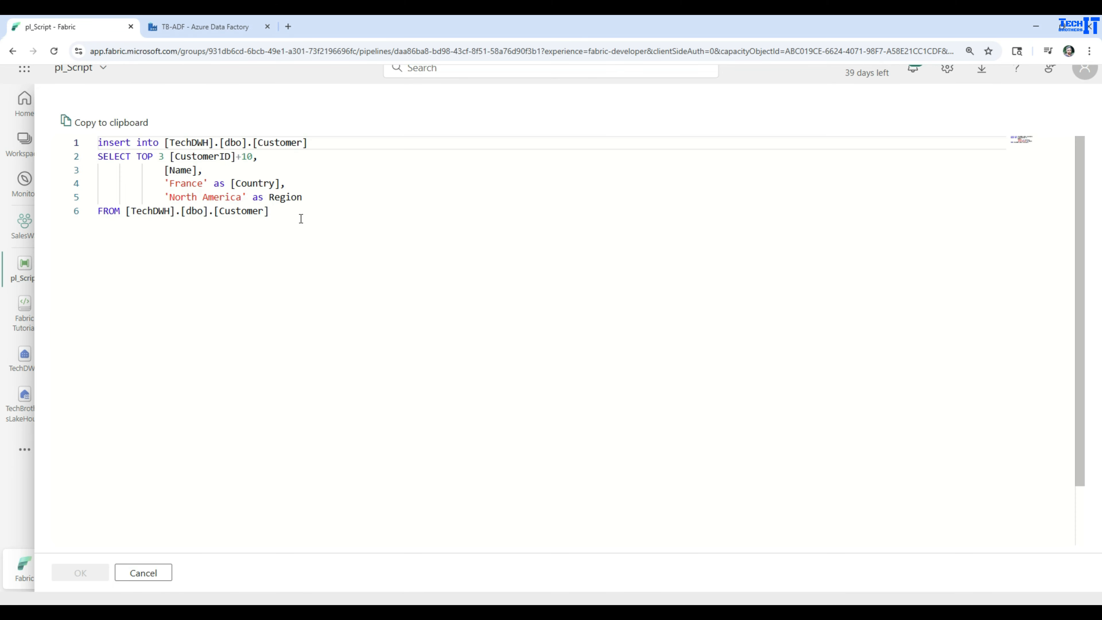
{"action": "left_click_drag", "start_coordinate": [338, 212], "coordinate": [69, 138]}
{"action": "key", "text": "ctrl+v"}
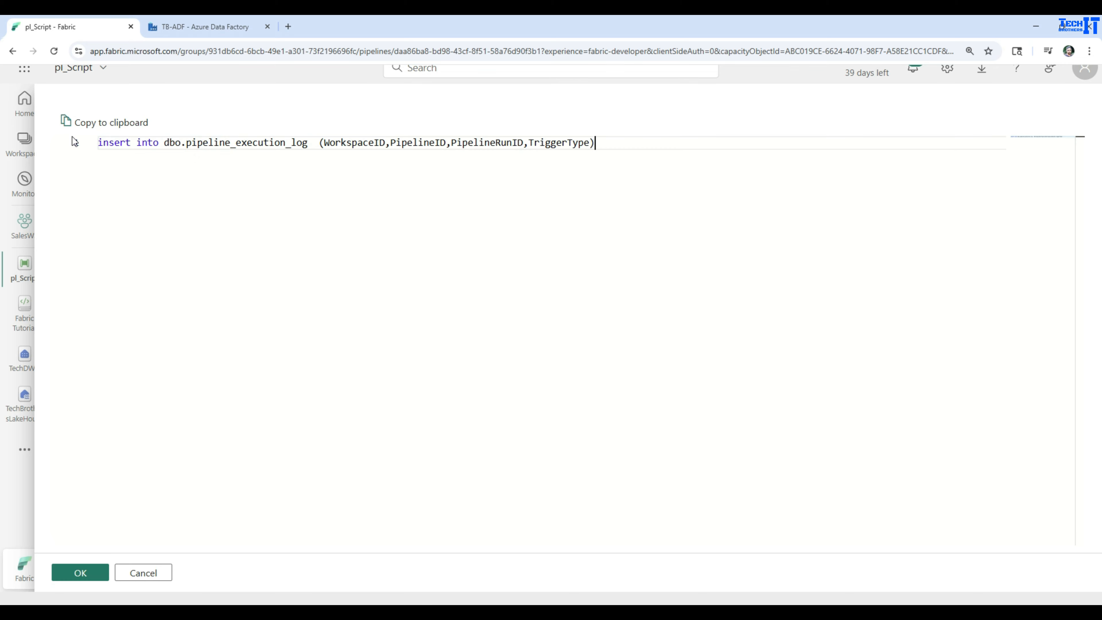
Complete the insert statement with Values ('','','','') as four empty quoted placeholders and accept the edited script.
{"action": "type", "text": "V?"}
{"action": "type", "text": "lues"}
{"action": "type", "text": " (''"}
{"action": "type", "text": ",'','',"}
{"action": "type", "text": "''"}
{"action": "left_click", "coordinate": [93, 573]}
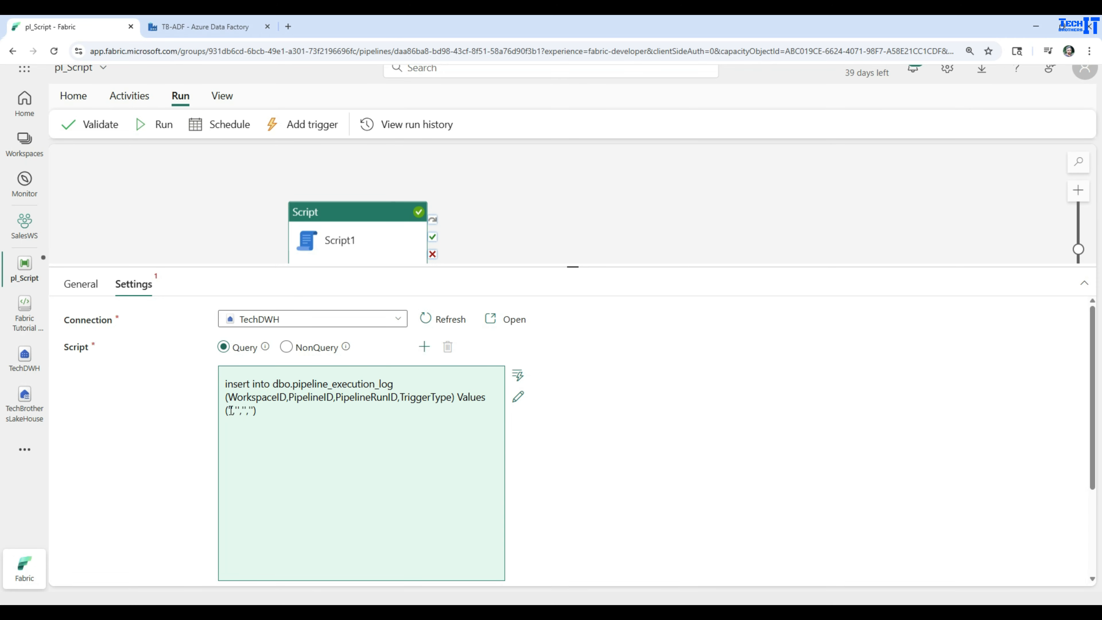
Fill the four quoted placeholders in order with the system variables Workspace ID, Pipeline ID, Pipeline run ID and Pipeline trigger type.
{"action": "left_click", "coordinate": [231, 410]}
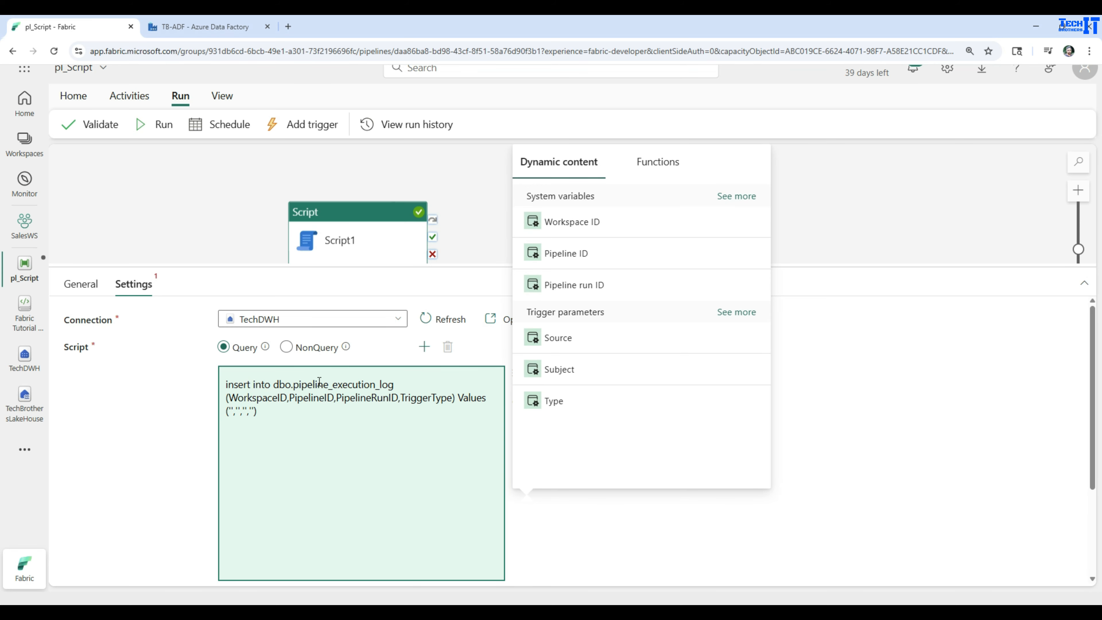
{"action": "left_click", "coordinate": [564, 222]}
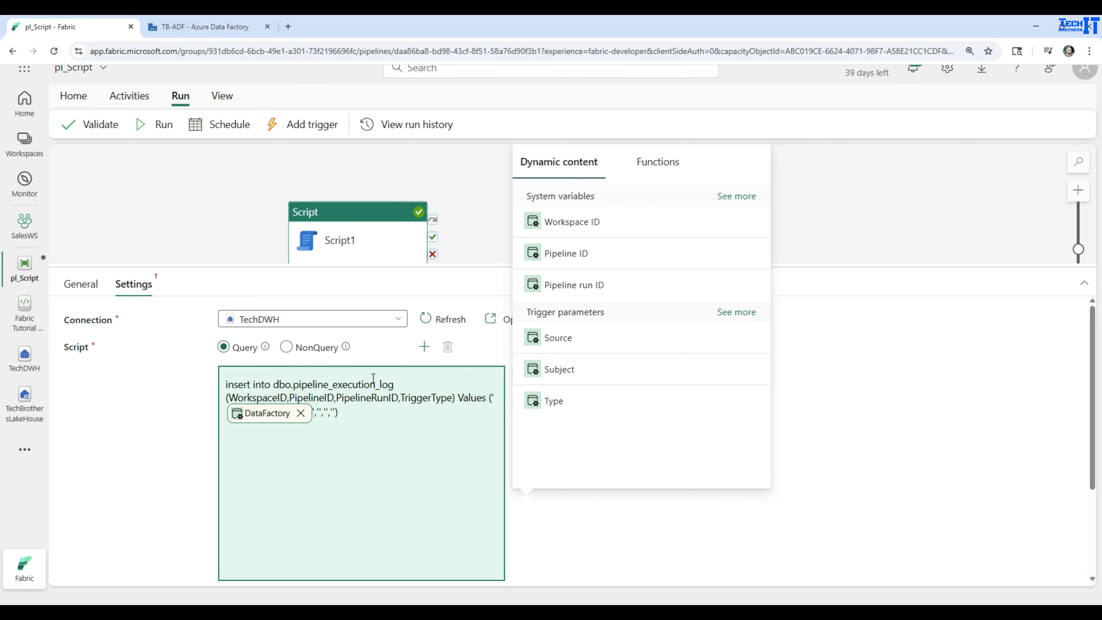
{"action": "left_click", "coordinate": [318, 411]}
{"action": "left_click", "coordinate": [555, 256]}
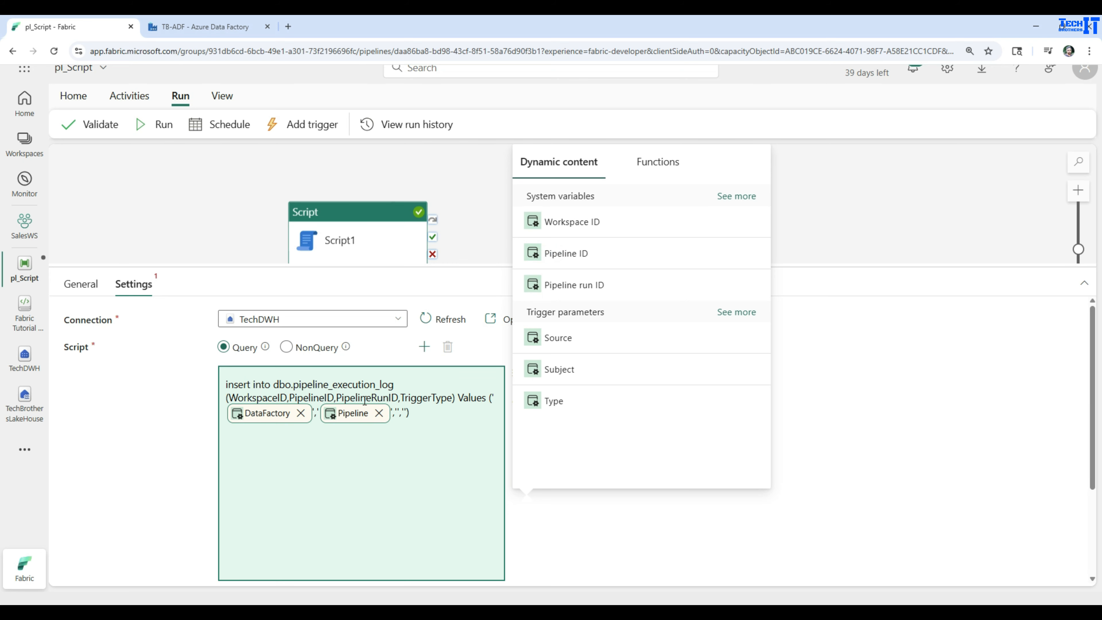
{"action": "left_click", "coordinate": [564, 286]}
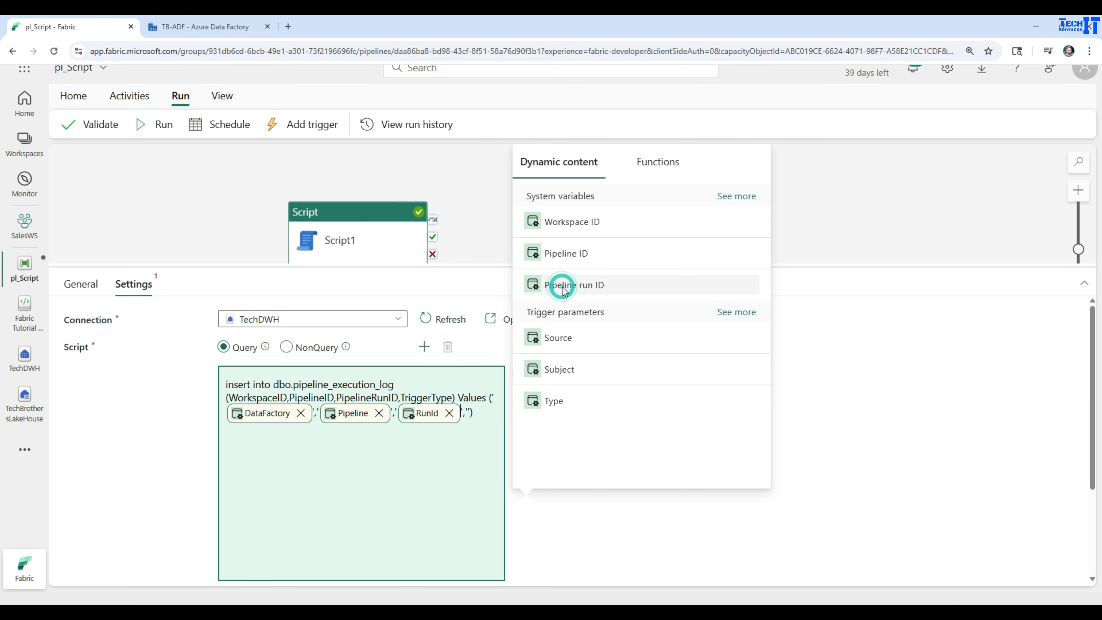
{"action": "left_click", "coordinate": [468, 412]}
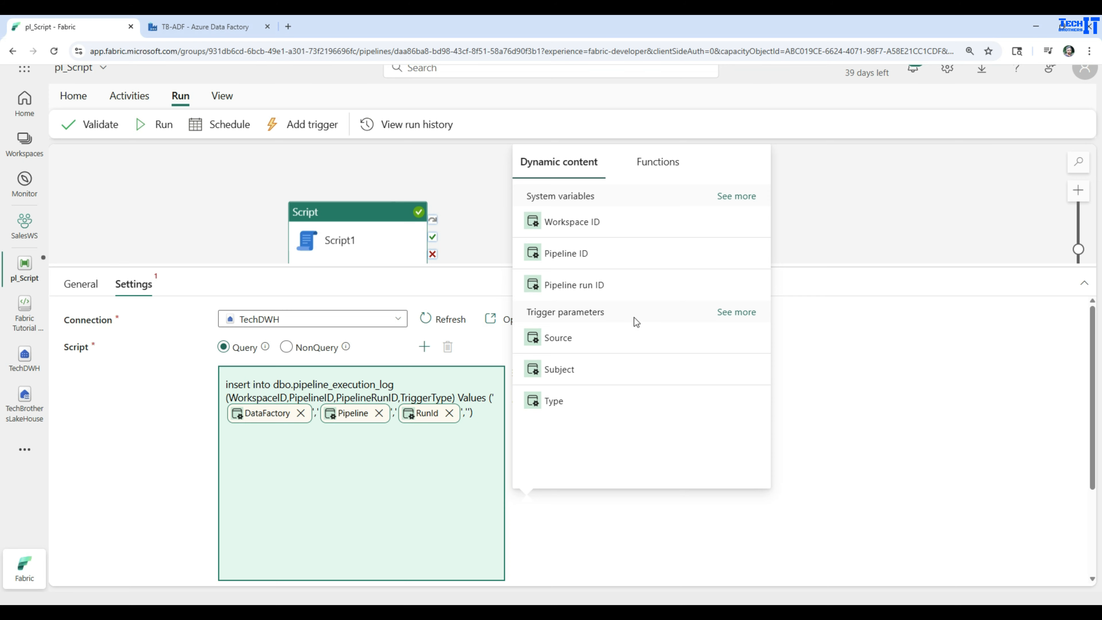
{"action": "left_click", "coordinate": [736, 196]}
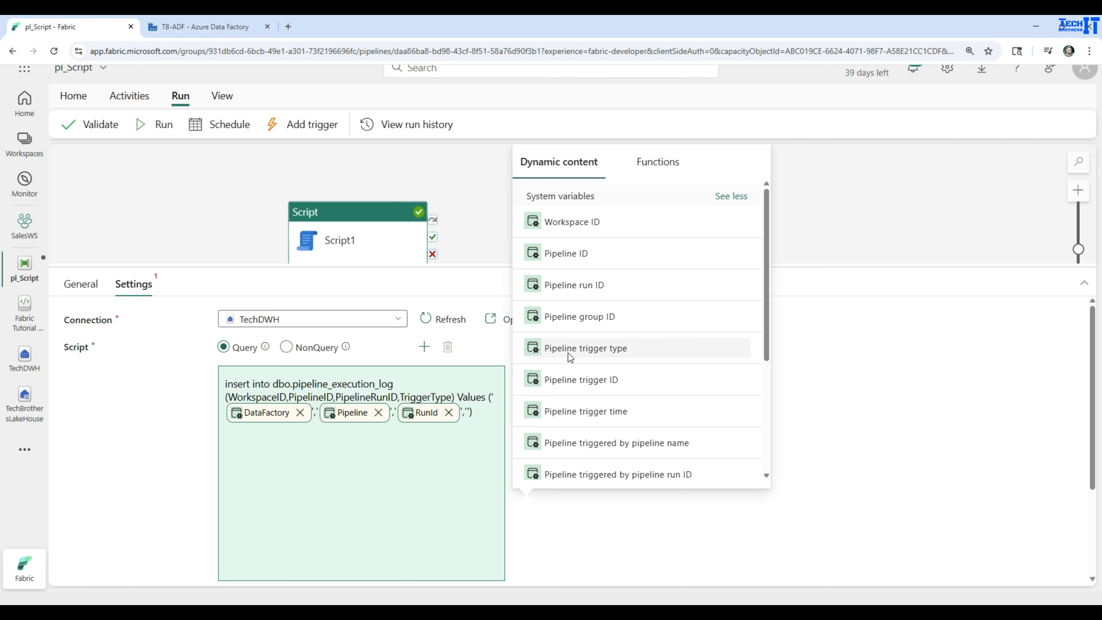
{"action": "left_click", "coordinate": [583, 349]}
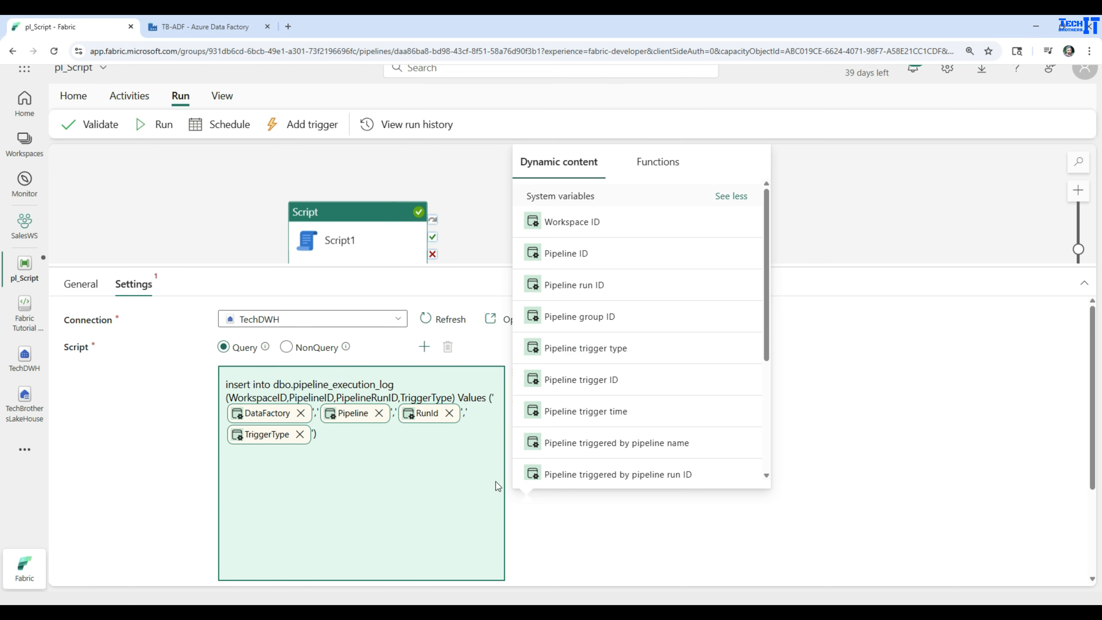
{"action": "left_click", "coordinate": [592, 524]}
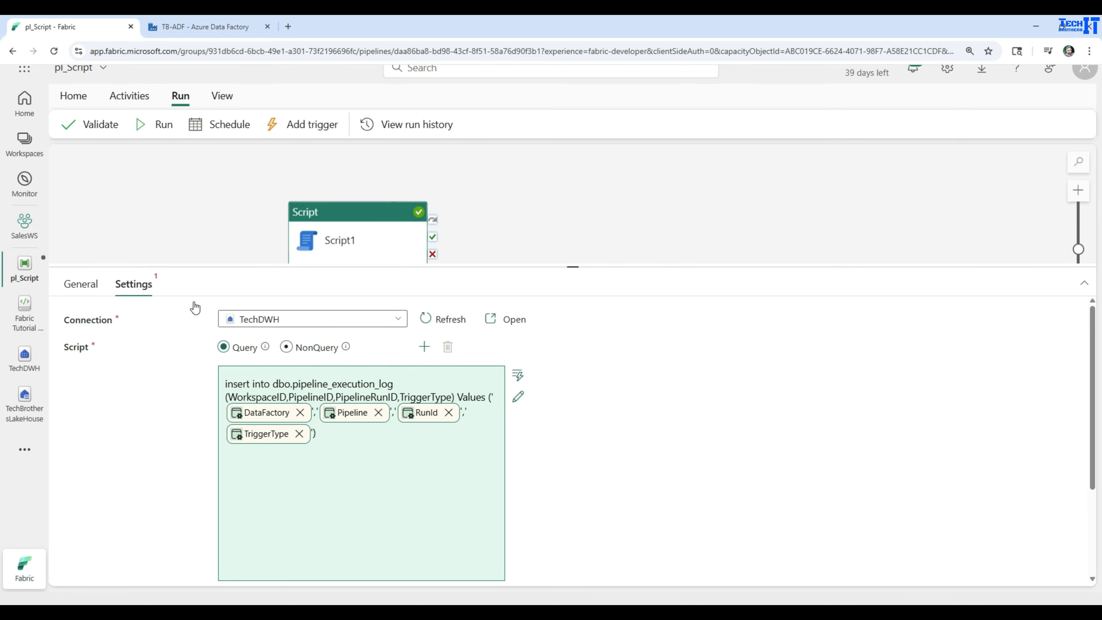
Save and run pl_Script, and check the log by running only Select * From dbo.pipeline_execution_log in TechDWH.
{"action": "left_click", "coordinate": [165, 130]}
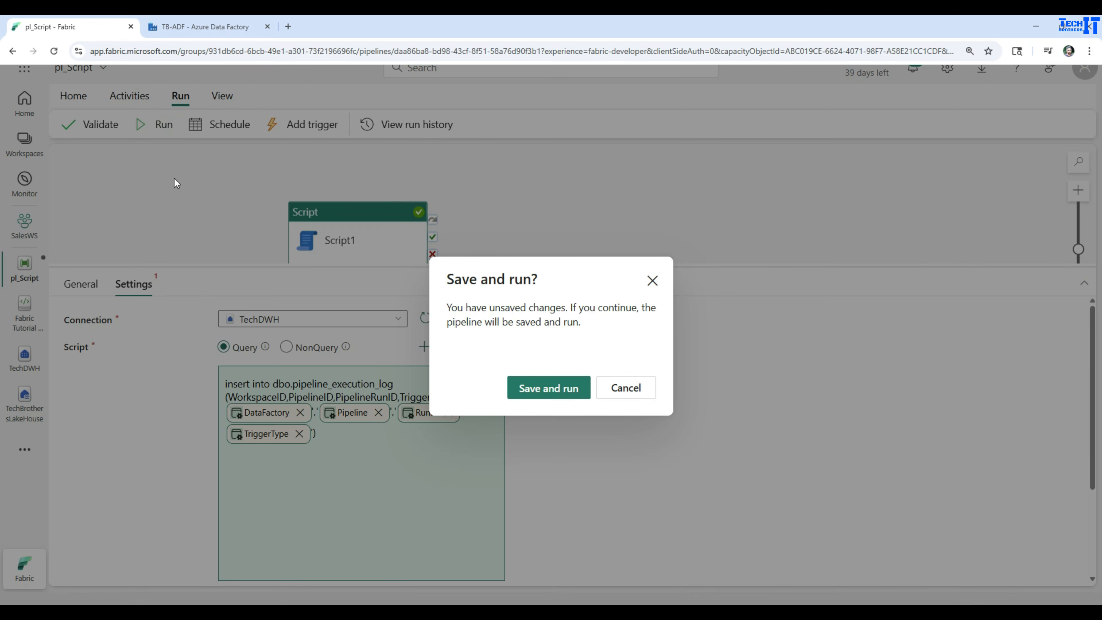
{"action": "left_click", "coordinate": [546, 389]}
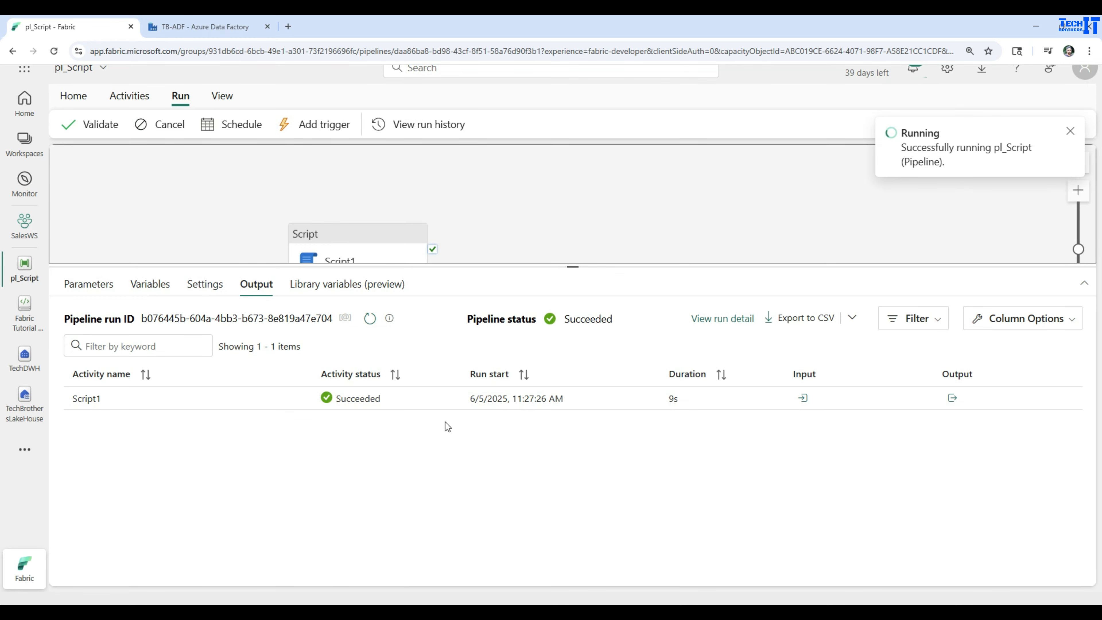
{"action": "left_click", "coordinate": [25, 356]}
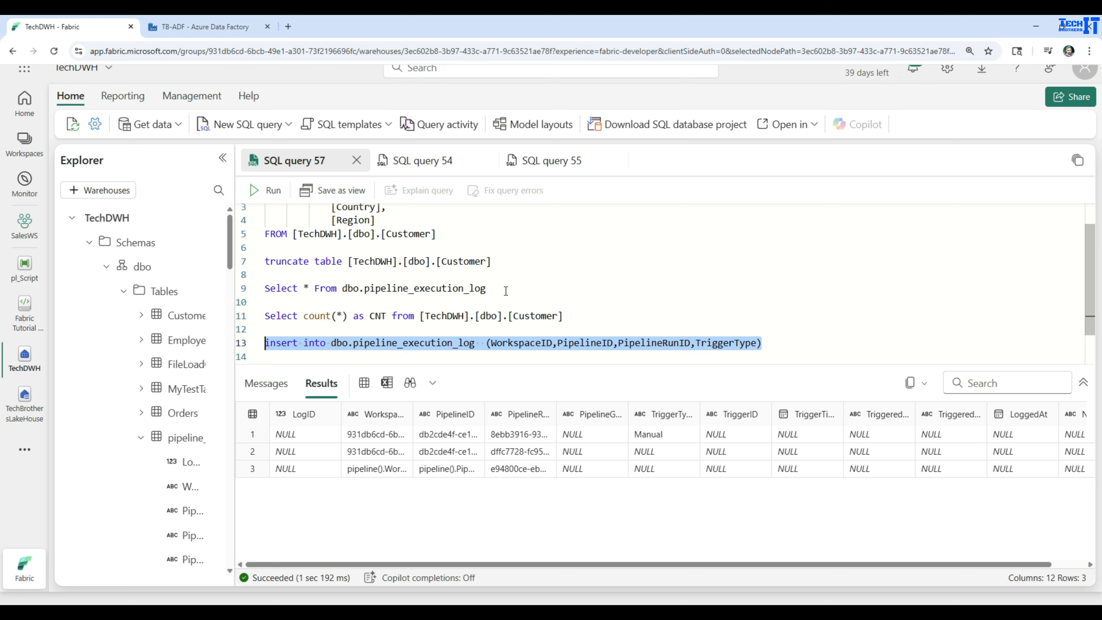
{"action": "left_click_drag", "start_coordinate": [525, 286], "coordinate": [219, 283]}
{"action": "left_click", "coordinate": [265, 190]}
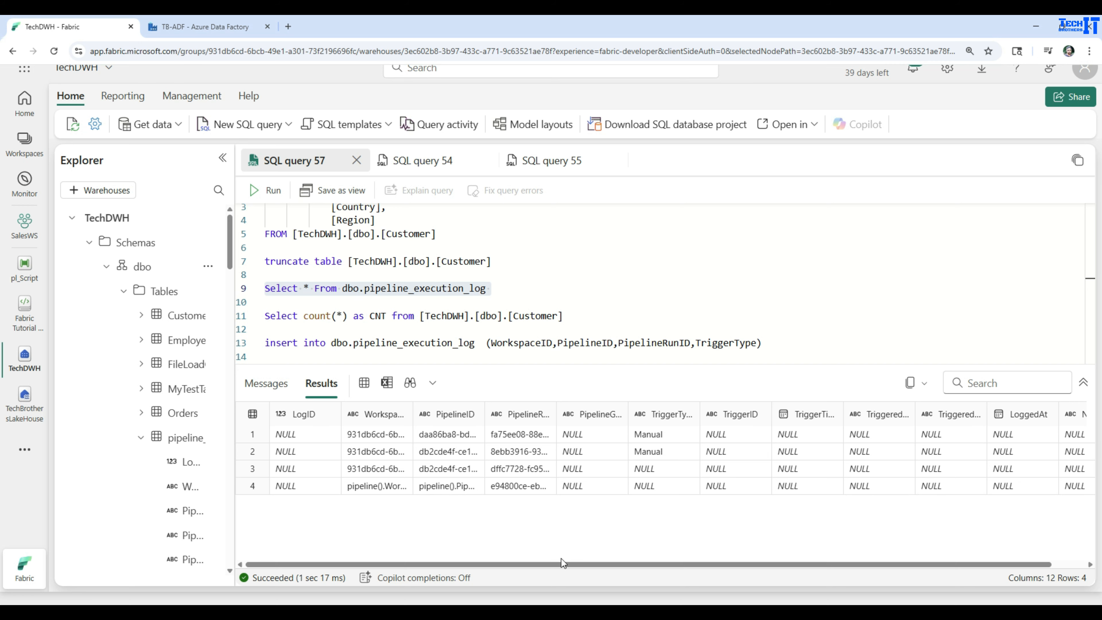
{"action": "left_click_drag", "start_coordinate": [560, 564], "coordinate": [511, 564]}
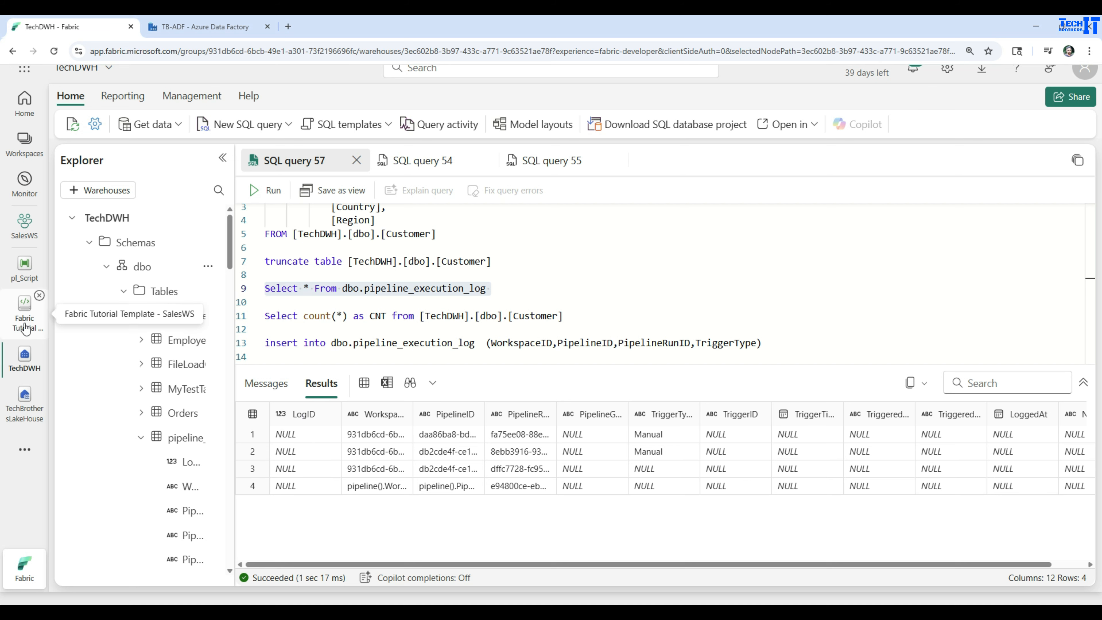
Return to pl_Script and review the dynamic content available for Script1's script.
{"action": "left_click", "coordinate": [25, 270]}
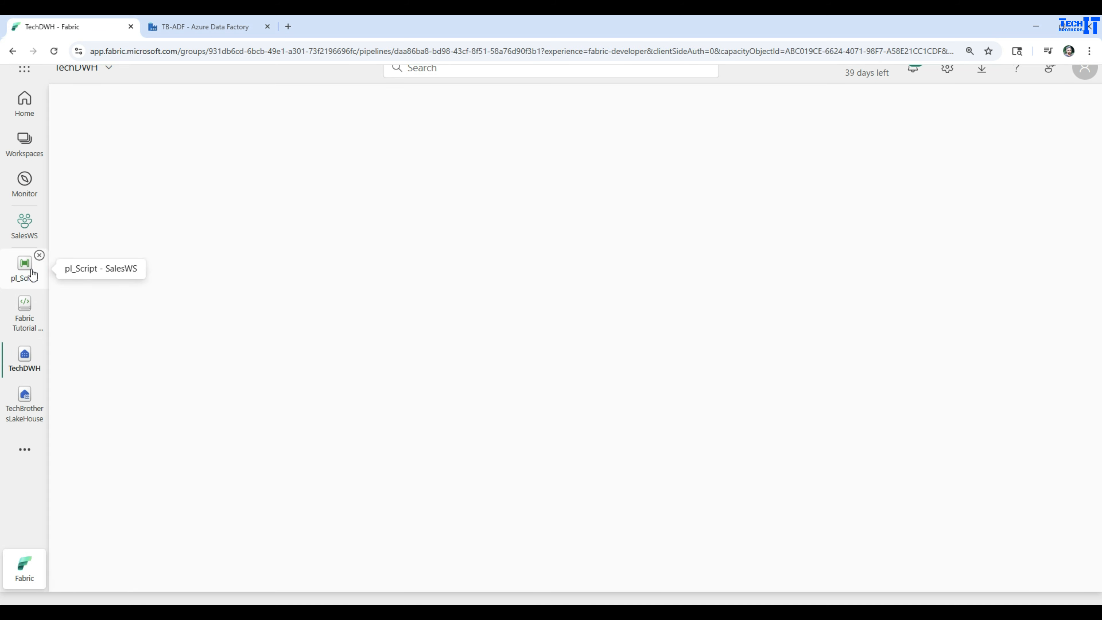
{"action": "left_click", "coordinate": [355, 257]}
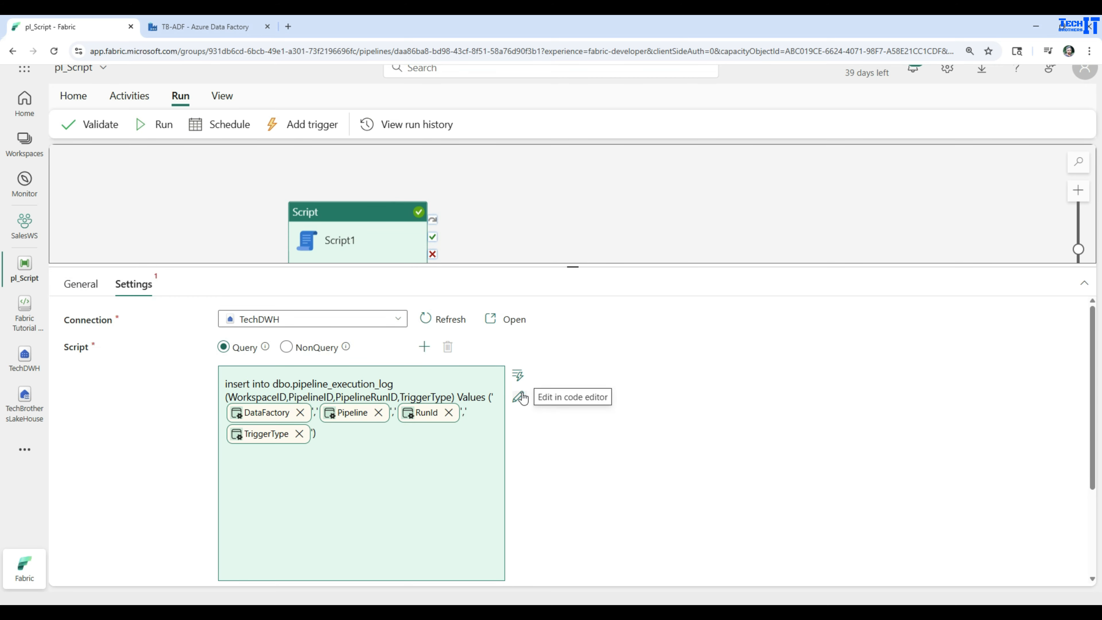
{"action": "left_click", "coordinate": [450, 437]}
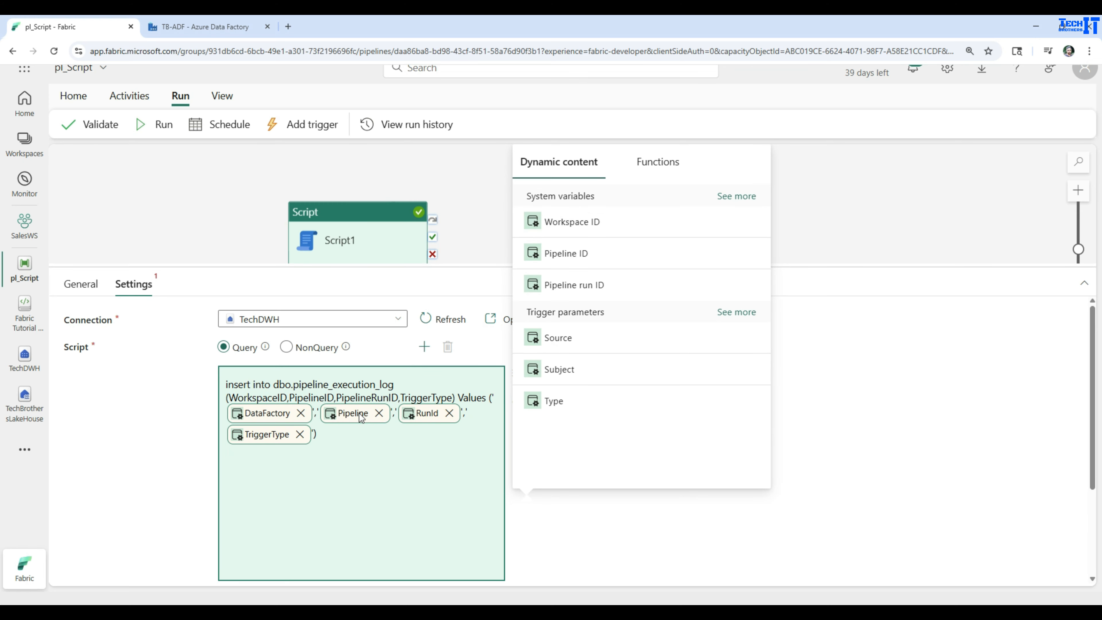
{"action": "left_click", "coordinate": [123, 226]}
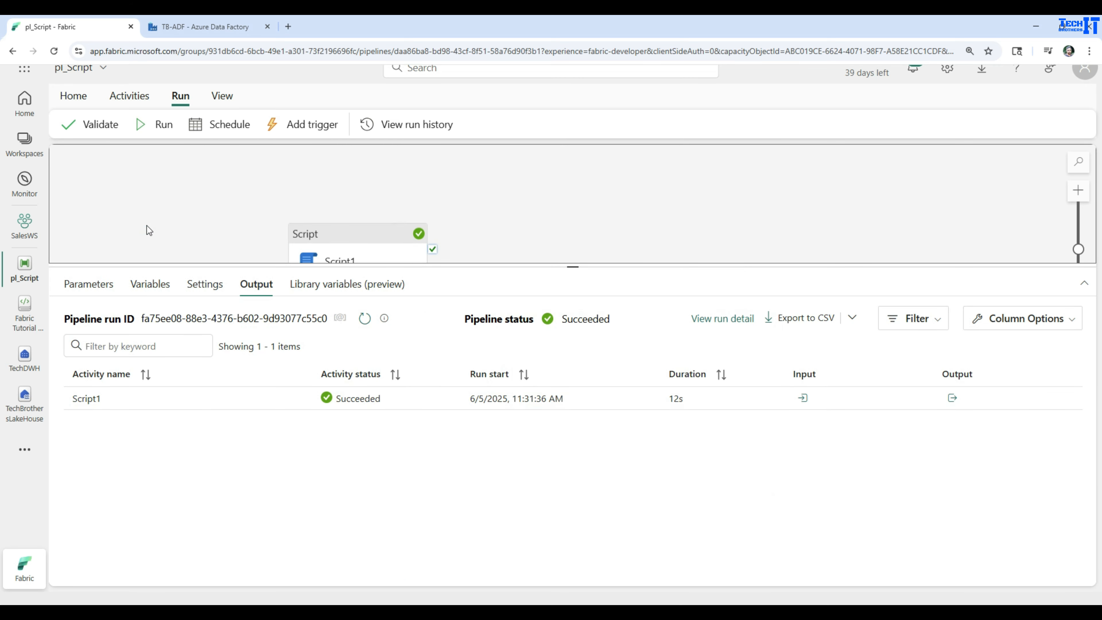
Add a String pipeline parameter myTestParamter with default value test, and look for it in the dynamic content of Script1's script.
{"action": "left_click", "coordinate": [104, 284]}
{"action": "left_click", "coordinate": [97, 324]}
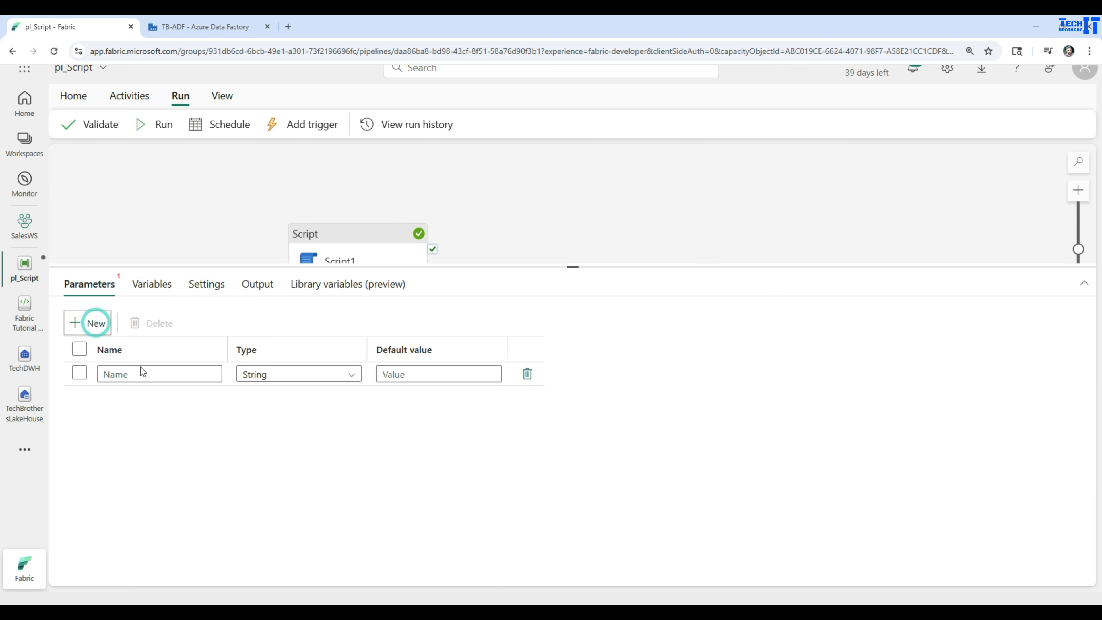
{"action": "left_click", "coordinate": [162, 374]}
{"action": "type", "text": "myTestParamter"}
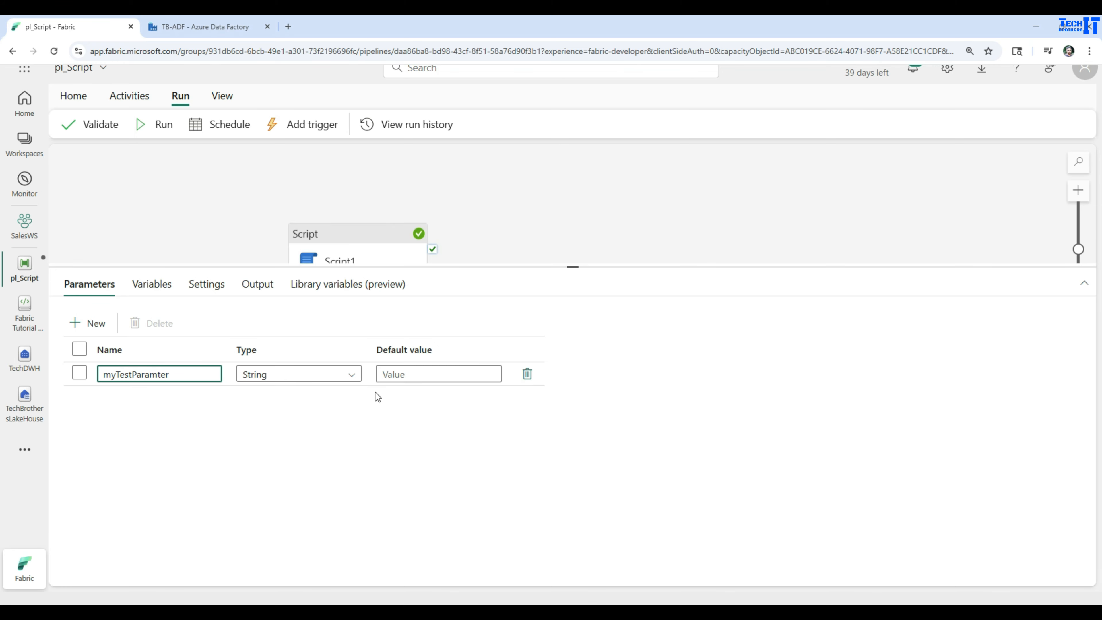
{"action": "left_click", "coordinate": [434, 375]}
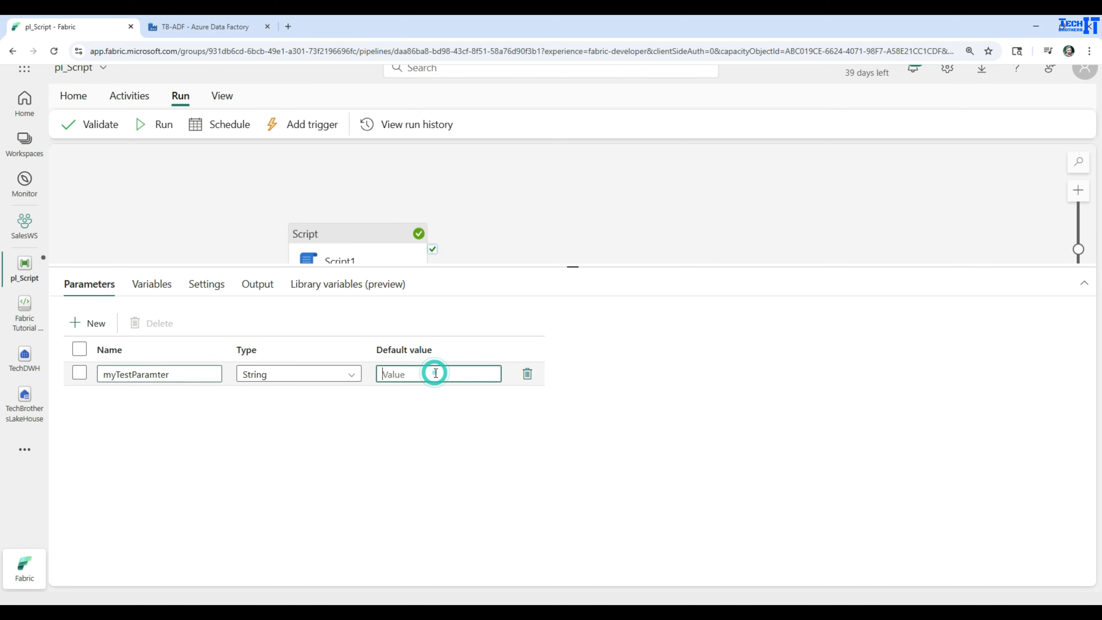
{"action": "type", "text": "test"}
{"action": "left_click", "coordinate": [376, 259]}
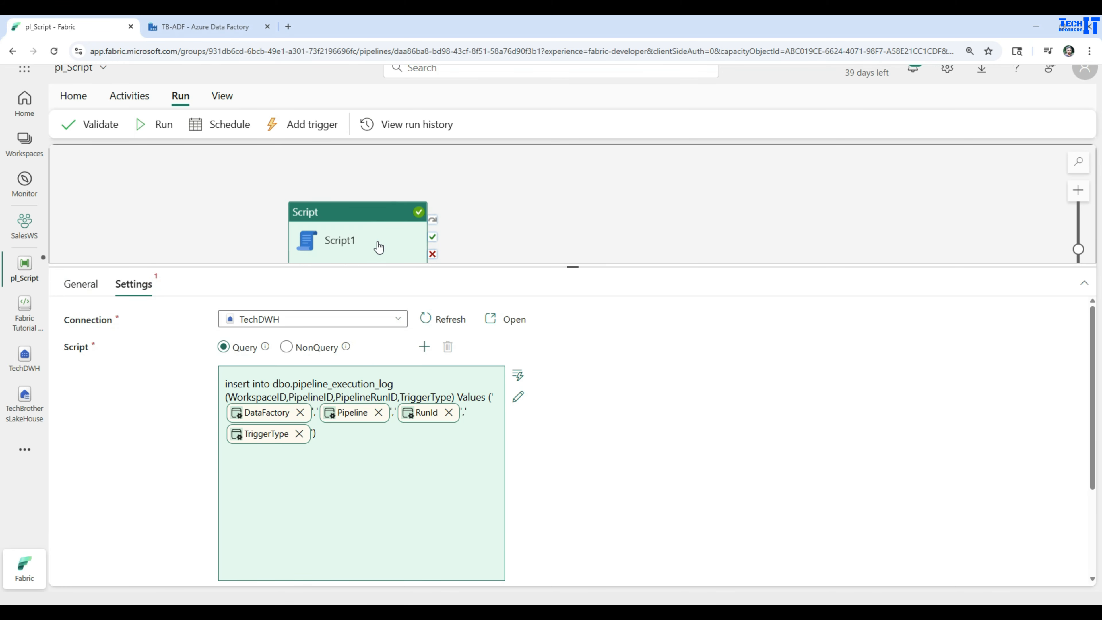
{"action": "left_click", "coordinate": [438, 437]}
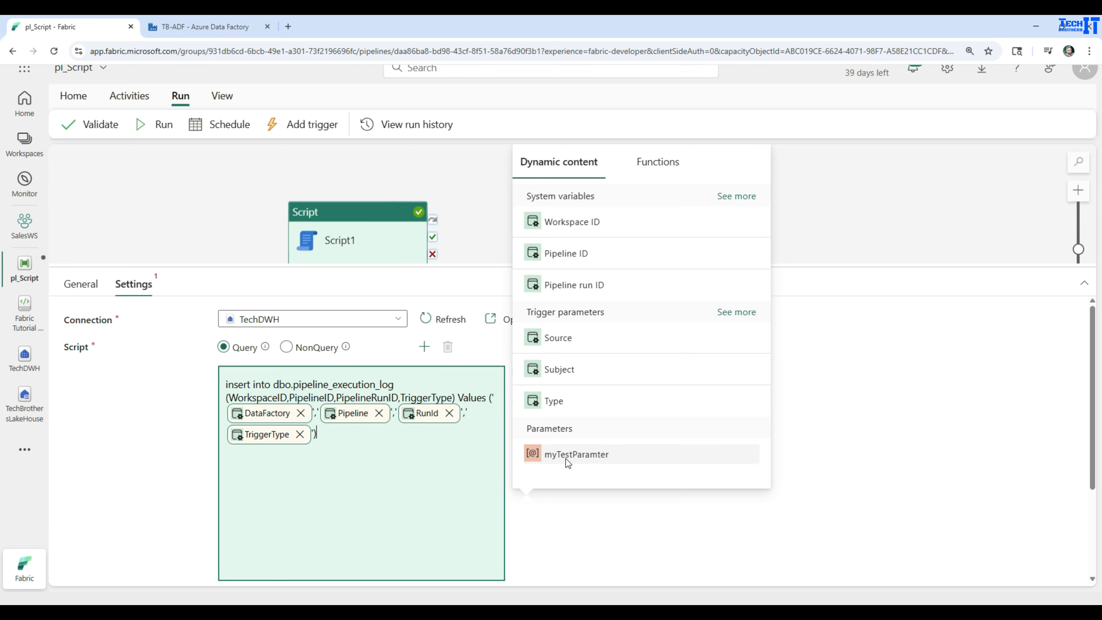
{"action": "left_click", "coordinate": [209, 227]}
Add a String pipeline variable var with default value test, and look for it in the dynamic content of Script1's script.
{"action": "left_click", "coordinate": [145, 284]}
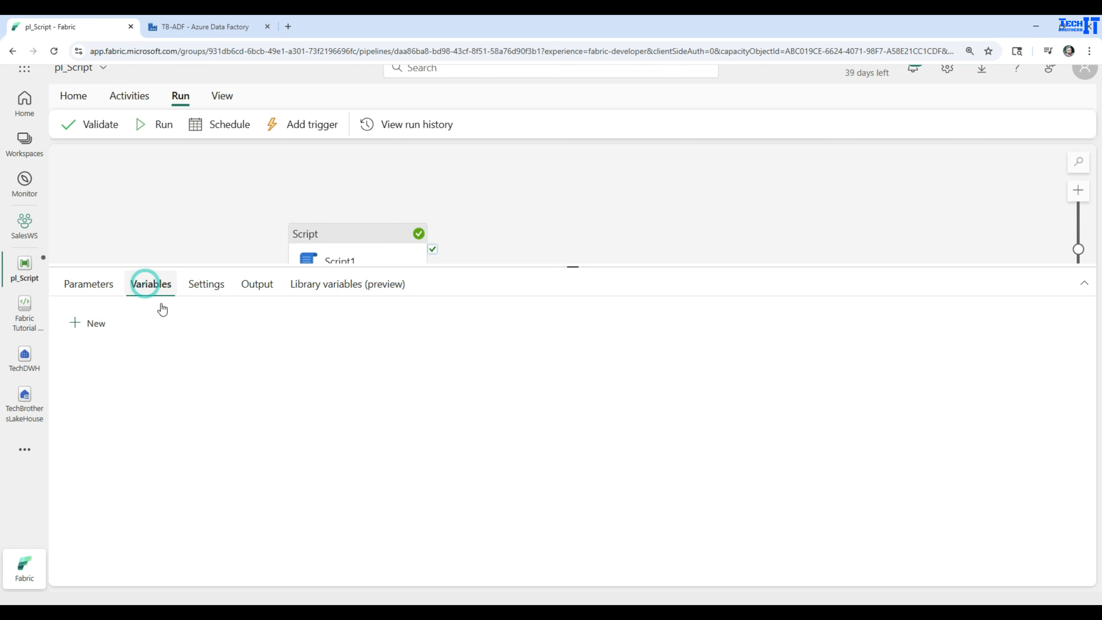
{"action": "left_click", "coordinate": [100, 326]}
{"action": "left_click", "coordinate": [151, 372]}
{"action": "type", "text": "var"}
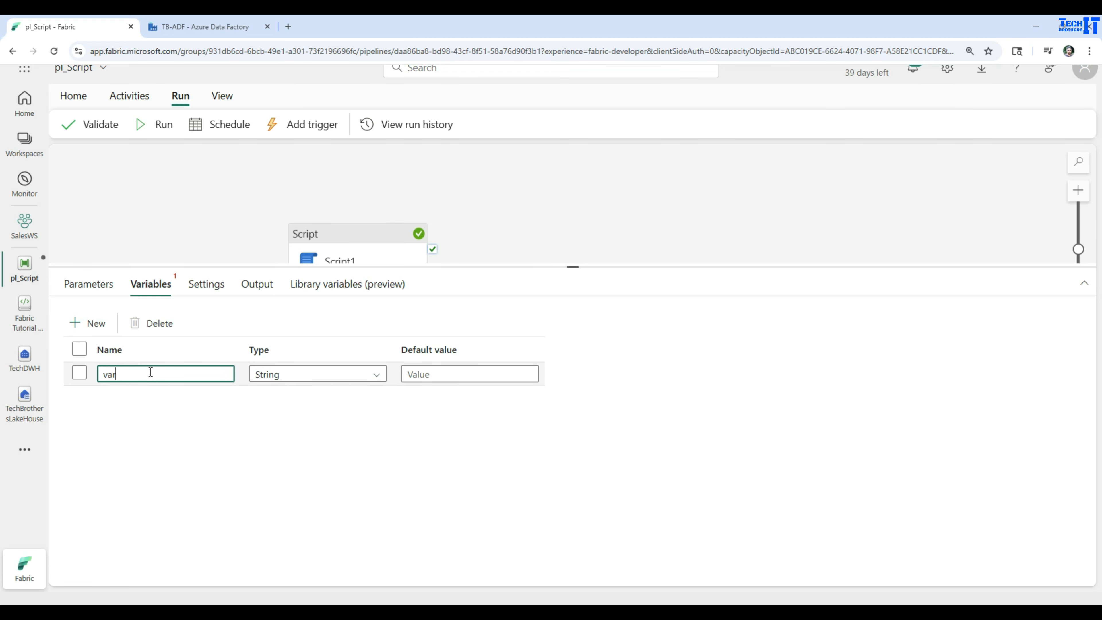
{"action": "key", "text": "Tab"}
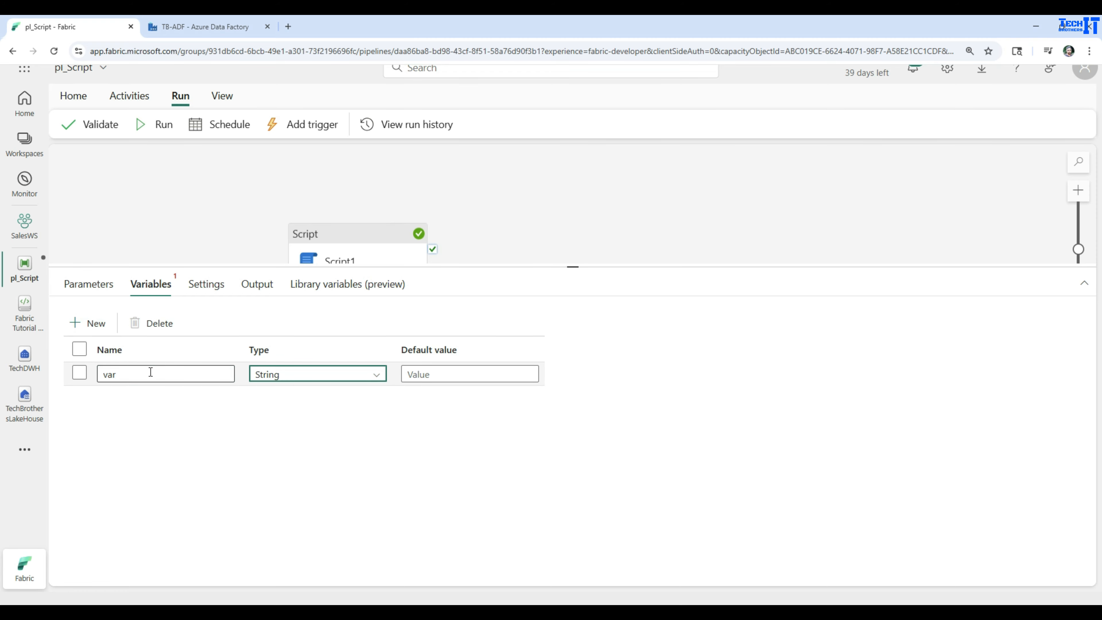
{"action": "key", "text": "Tab"}
{"action": "type", "text": "t"}
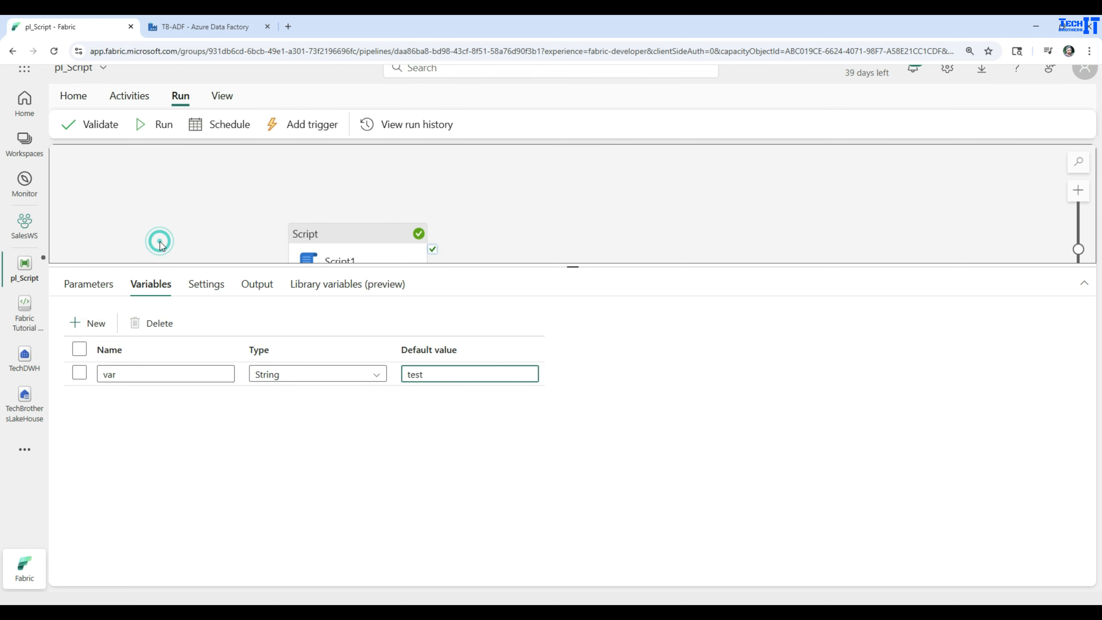
{"action": "left_click", "coordinate": [306, 244]}
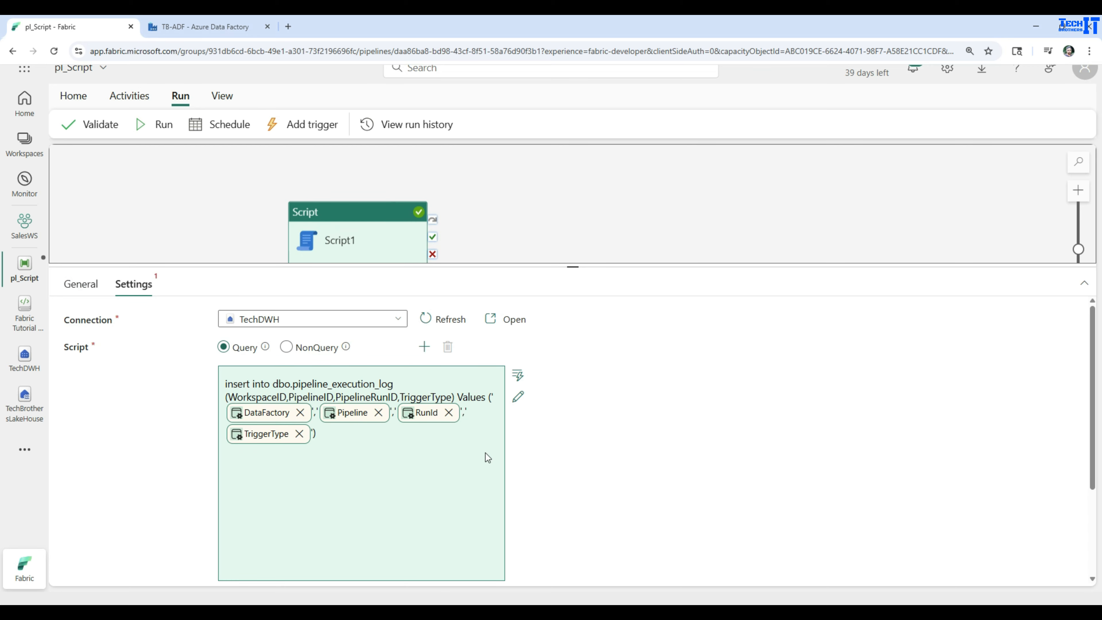
{"action": "left_click", "coordinate": [482, 466]}
{"action": "scroll", "coordinate": [636, 414], "scroll_direction": "down", "scroll_amount": 2}
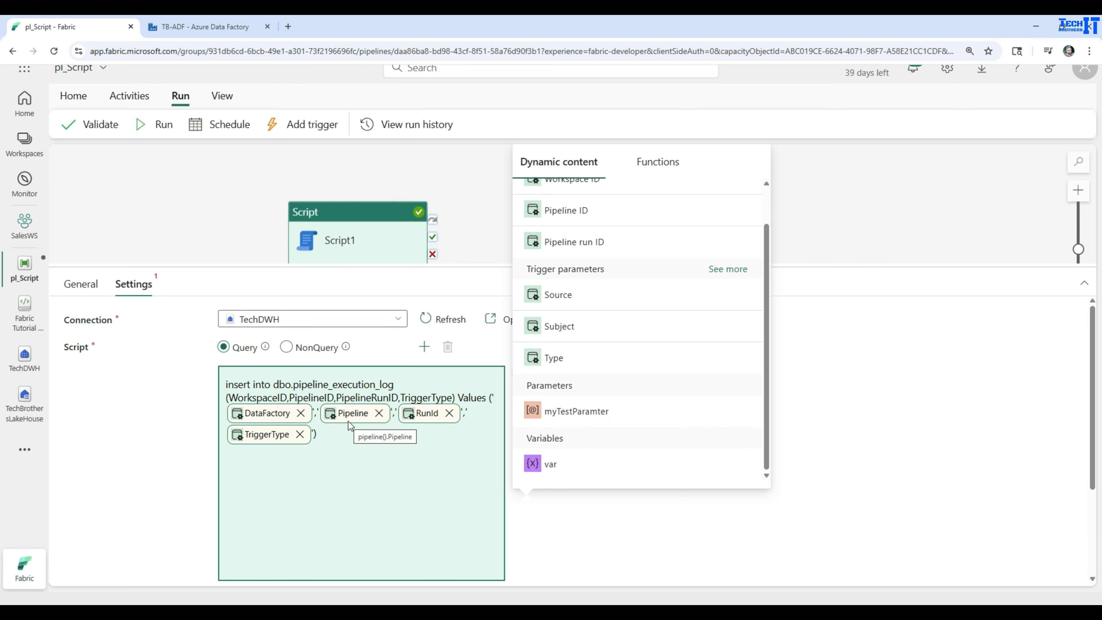
{"action": "left_click", "coordinate": [831, 206]}
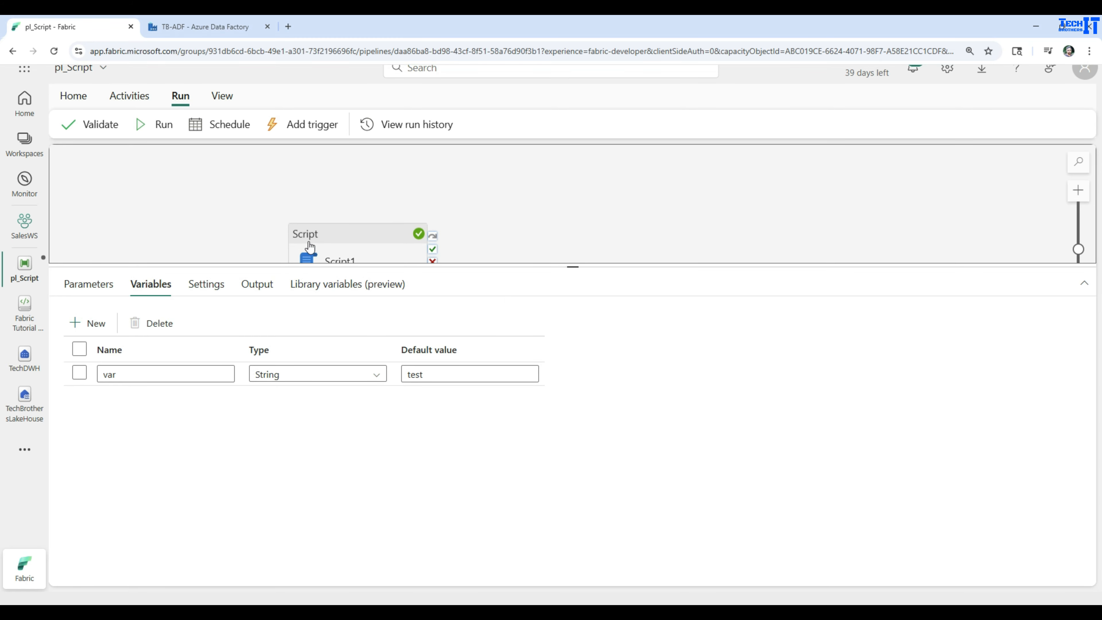
Replace Script1's whole script with the placeholder text test in the code editor and accept it.
{"action": "left_click", "coordinate": [320, 243]}
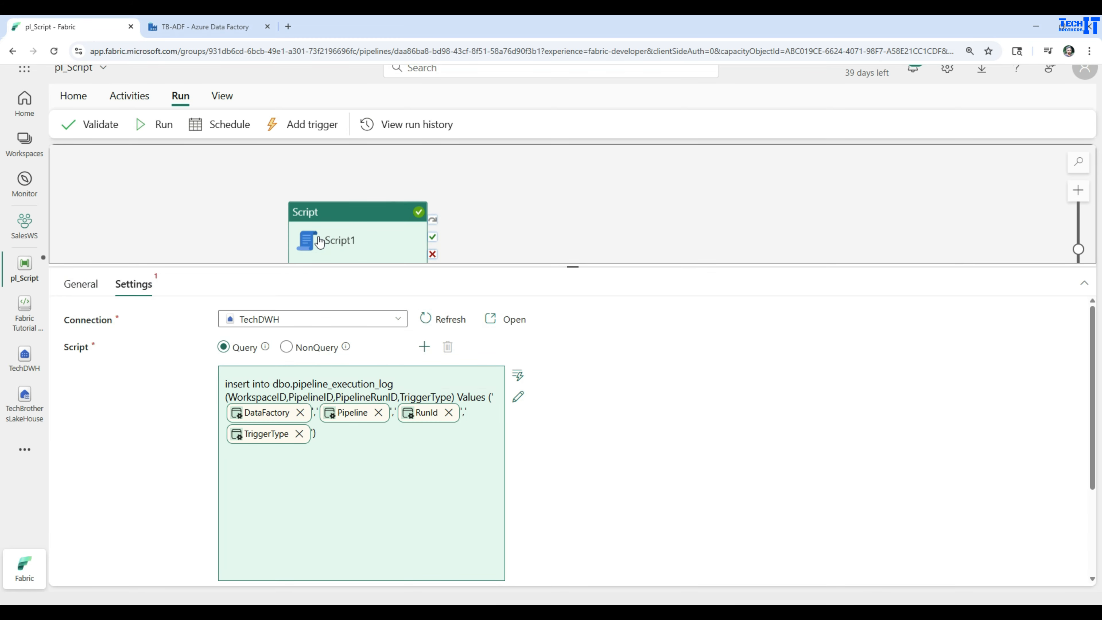
{"action": "left_click", "coordinate": [518, 396]}
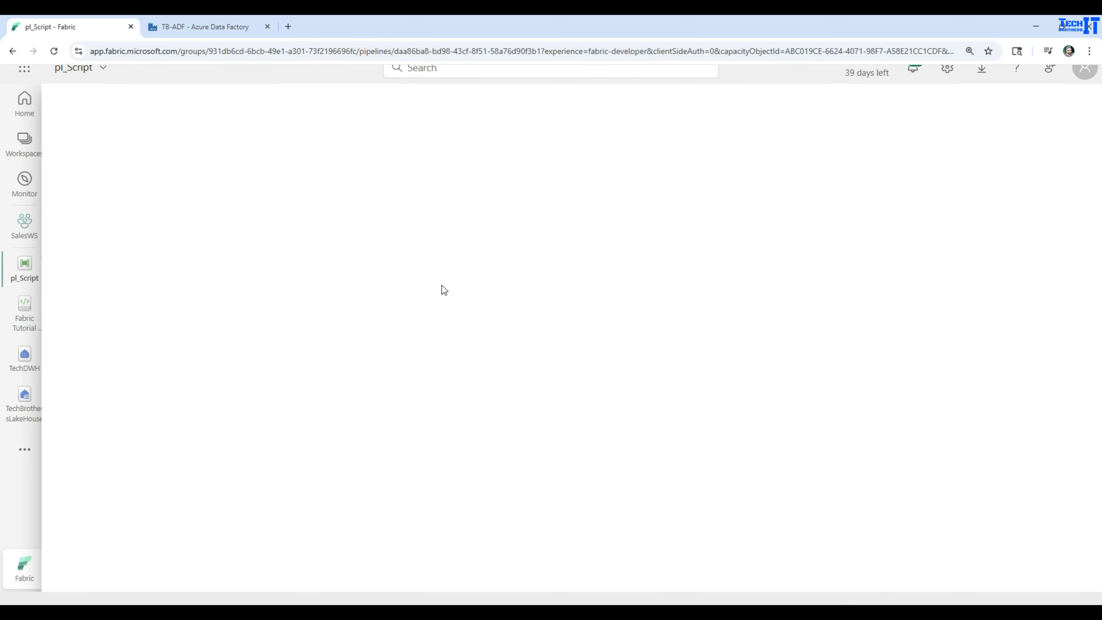
{"action": "left_click", "coordinate": [221, 195]}
{"action": "key", "text": "ctrl+a"}
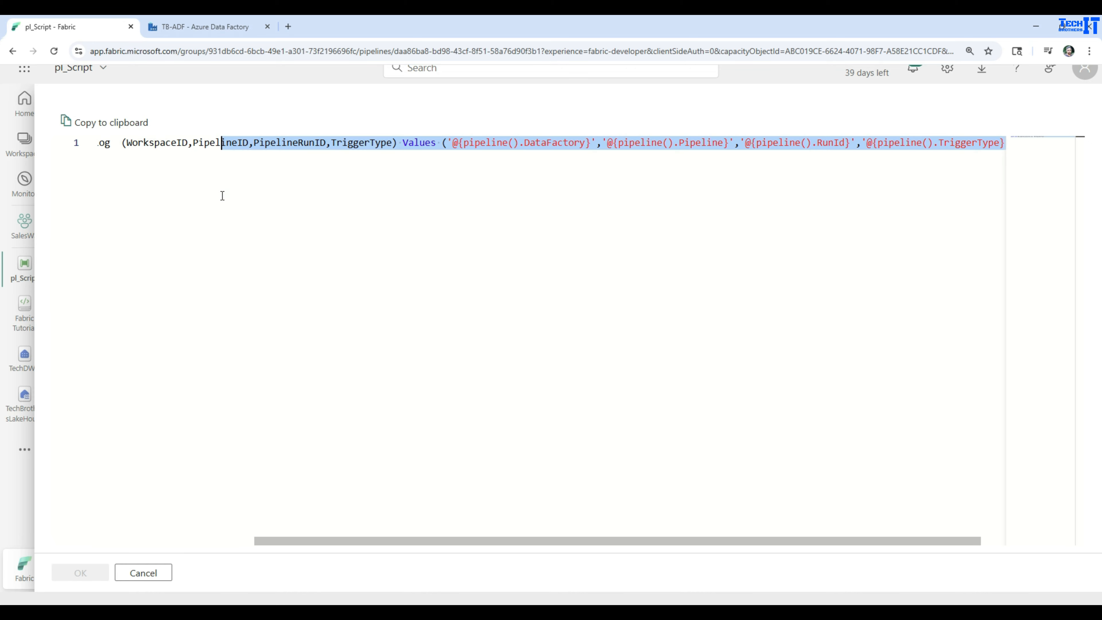
{"action": "key", "text": "BackSpace"}
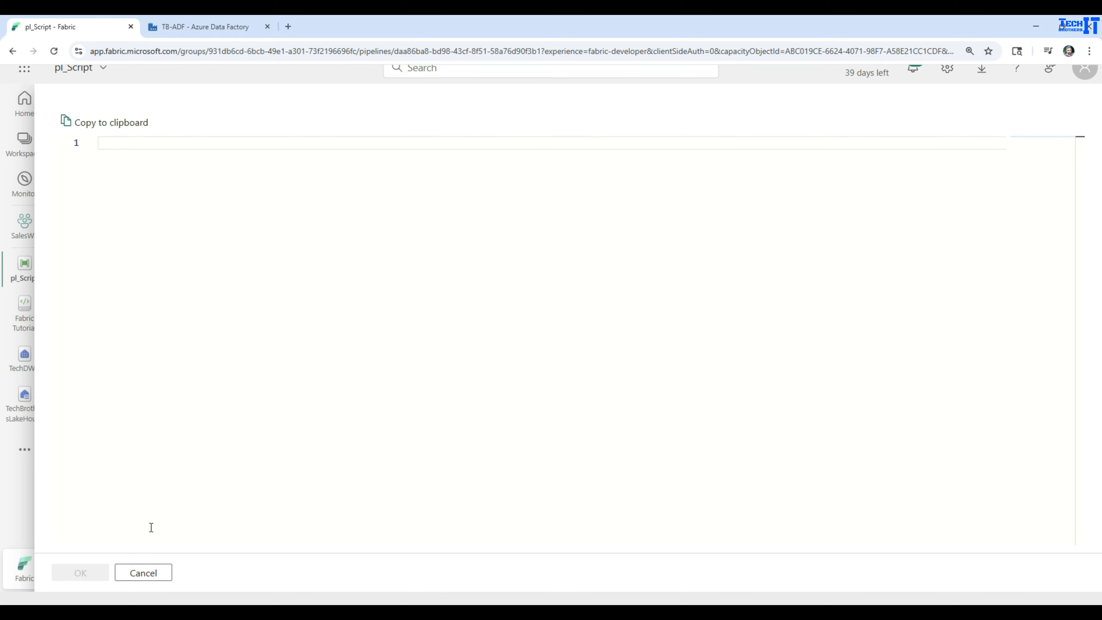
{"action": "type", "text": "inse"}
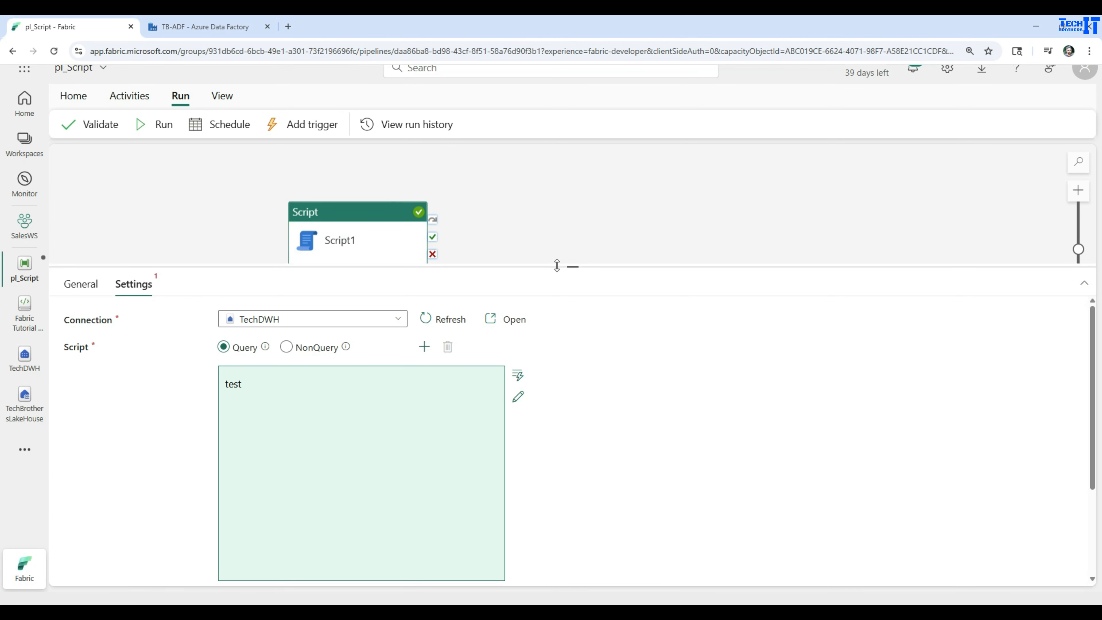
Enlarge the Script1 settings area and show its expanded Script parameters section.
{"action": "left_click_drag", "start_coordinate": [558, 265], "coordinate": [555, 192]}
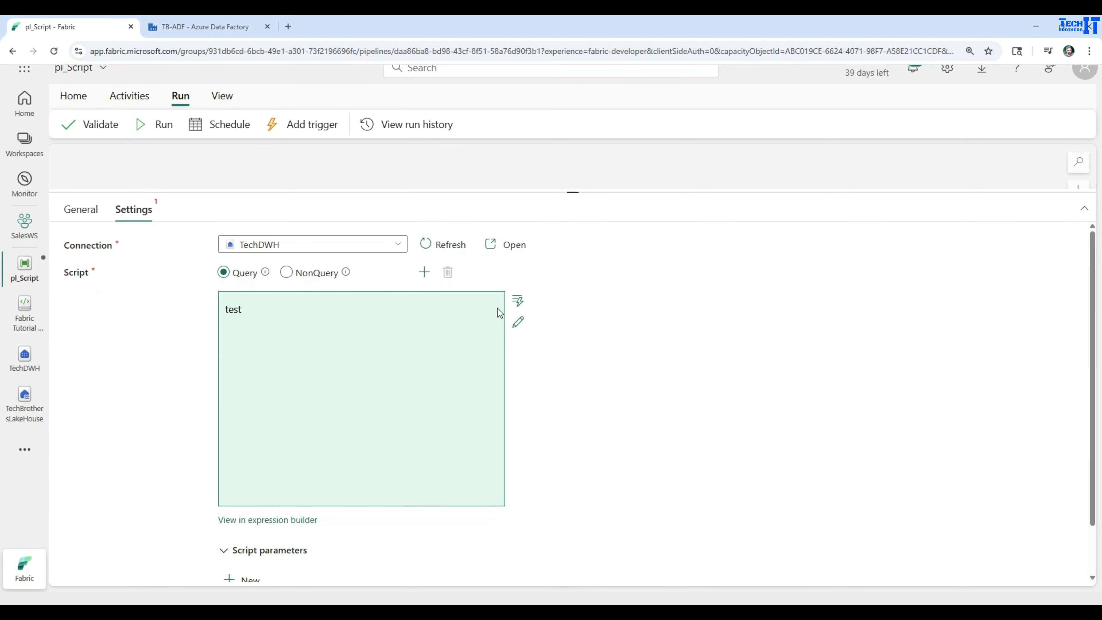
{"action": "left_click", "coordinate": [223, 555]}
{"action": "scroll", "coordinate": [718, 432], "scroll_direction": "down", "scroll_amount": 1}
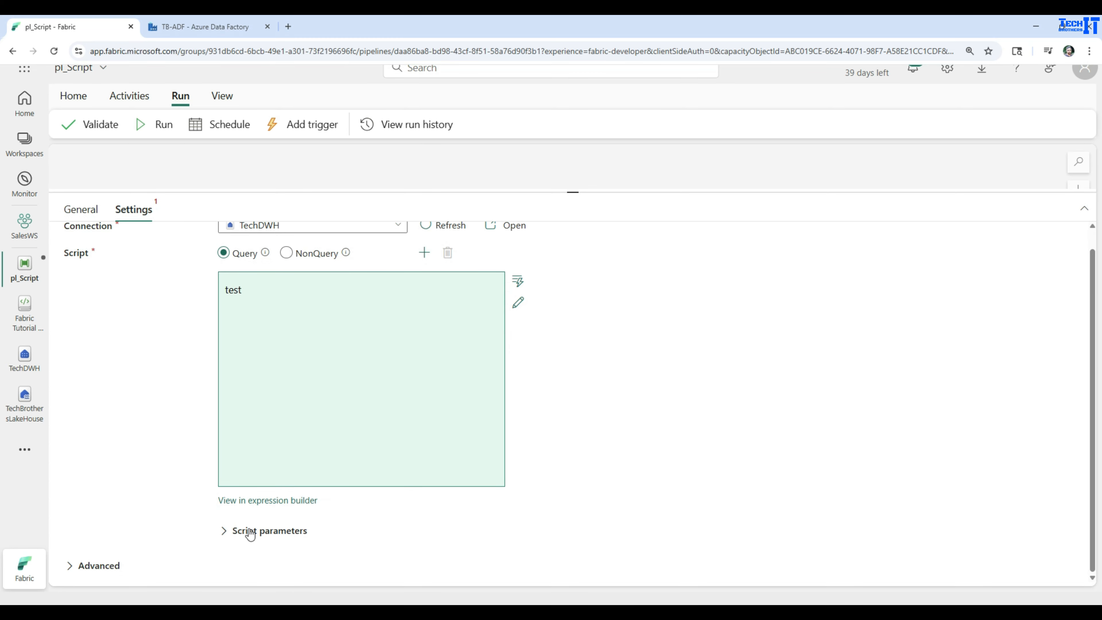
{"action": "left_click", "coordinate": [224, 531]}
{"action": "scroll", "coordinate": [361, 528], "scroll_direction": "down", "scroll_amount": 2}
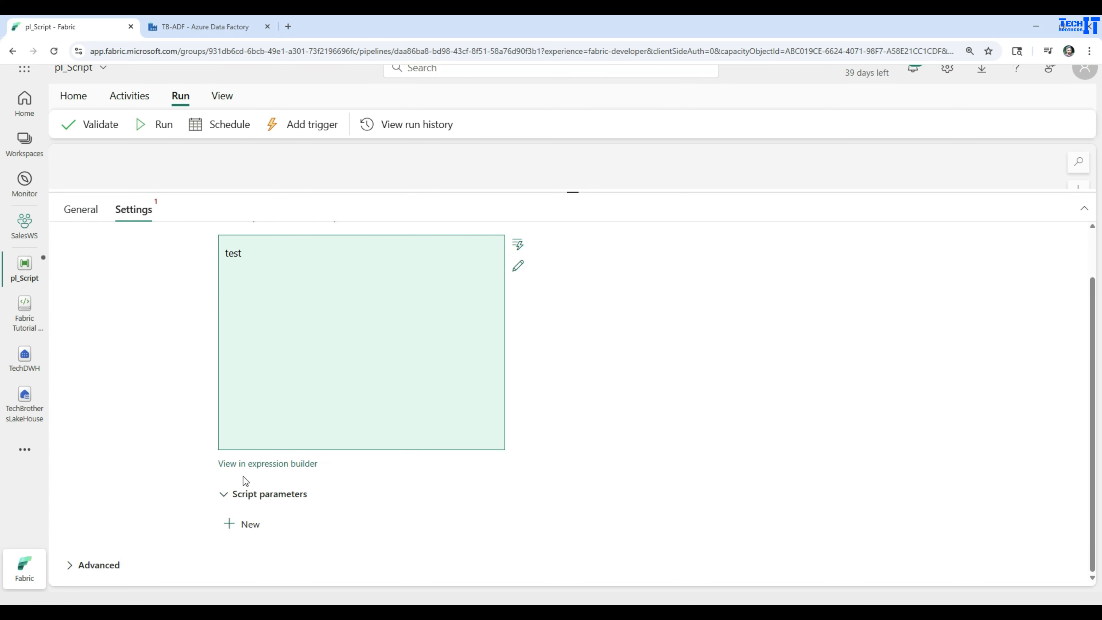
In SQL query 57 of TechDWH, run only the SELECT TOP (100) query on the Customer table and review its rows.
{"action": "left_click", "coordinate": [25, 360]}
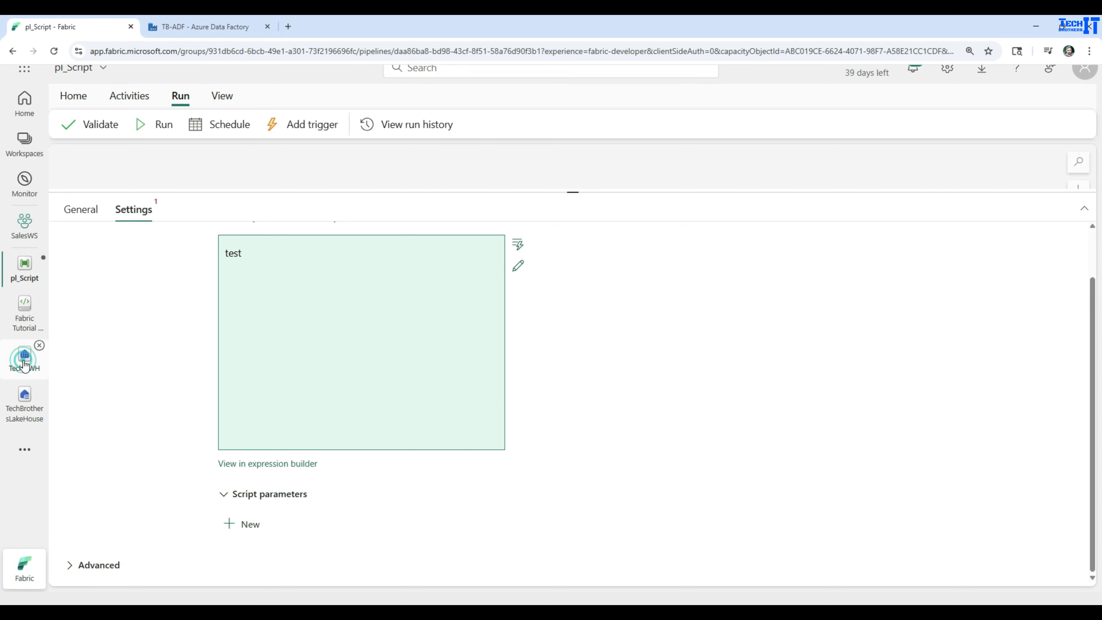
{"action": "left_click", "coordinate": [423, 161]}
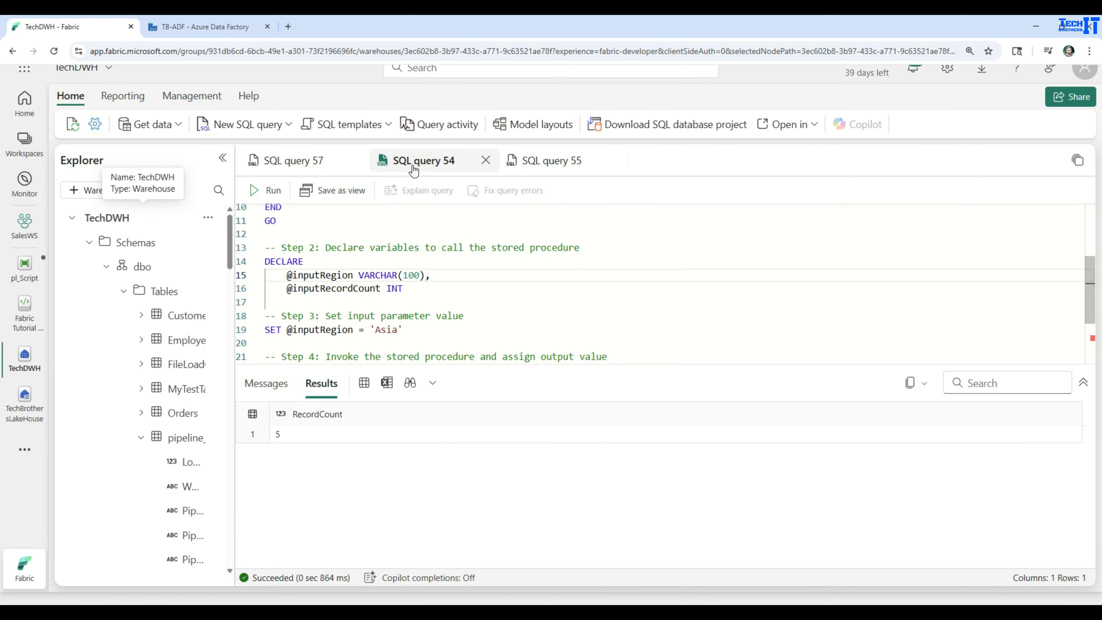
{"action": "left_click", "coordinate": [306, 165]}
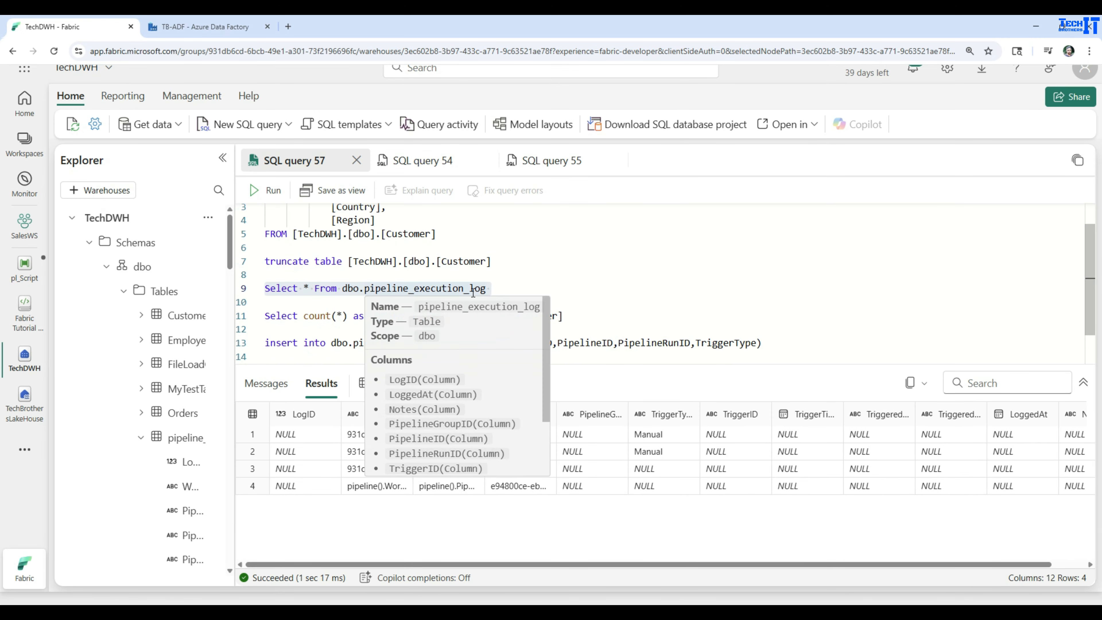
{"action": "scroll", "coordinate": [473, 292], "scroll_direction": "up", "scroll_amount": 1}
{"action": "scroll", "coordinate": [472, 293], "scroll_direction": "down", "scroll_amount": 2}
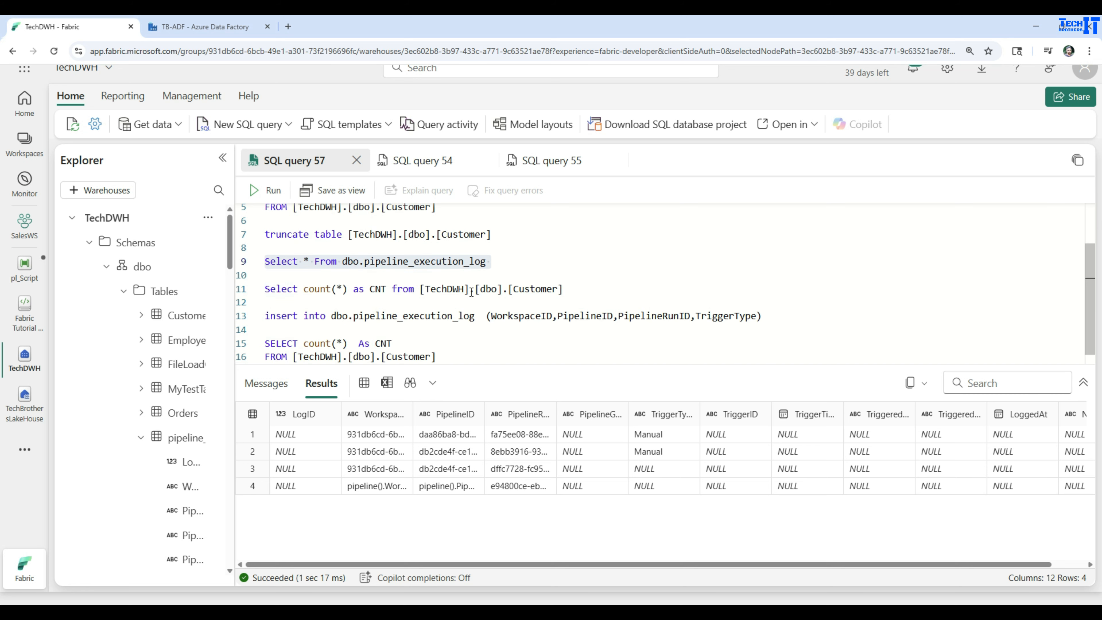
{"action": "scroll", "coordinate": [471, 293], "scroll_direction": "up", "scroll_amount": 2}
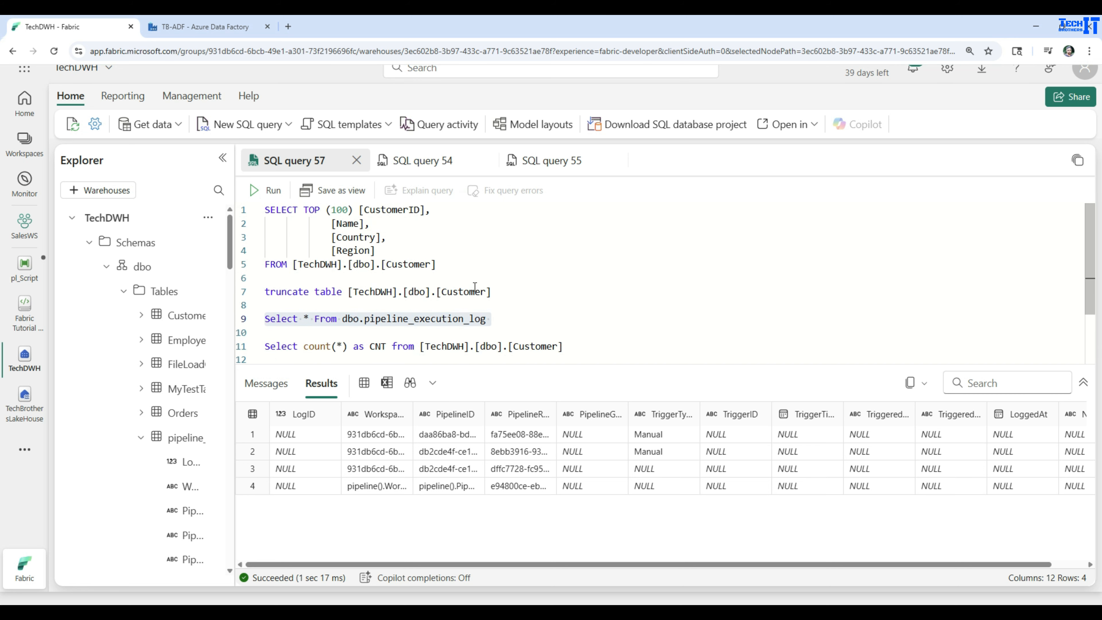
{"action": "left_click_drag", "start_coordinate": [448, 264], "coordinate": [250, 210]}
{"action": "left_click", "coordinate": [275, 195]}
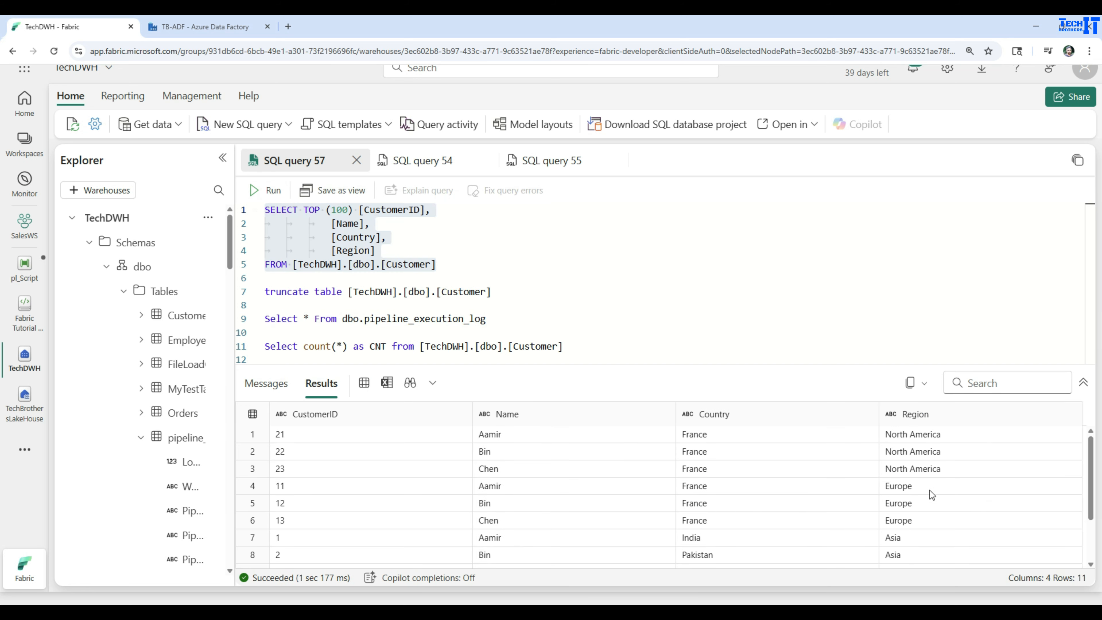
{"action": "scroll", "coordinate": [932, 494], "scroll_direction": "down", "scroll_amount": 1}
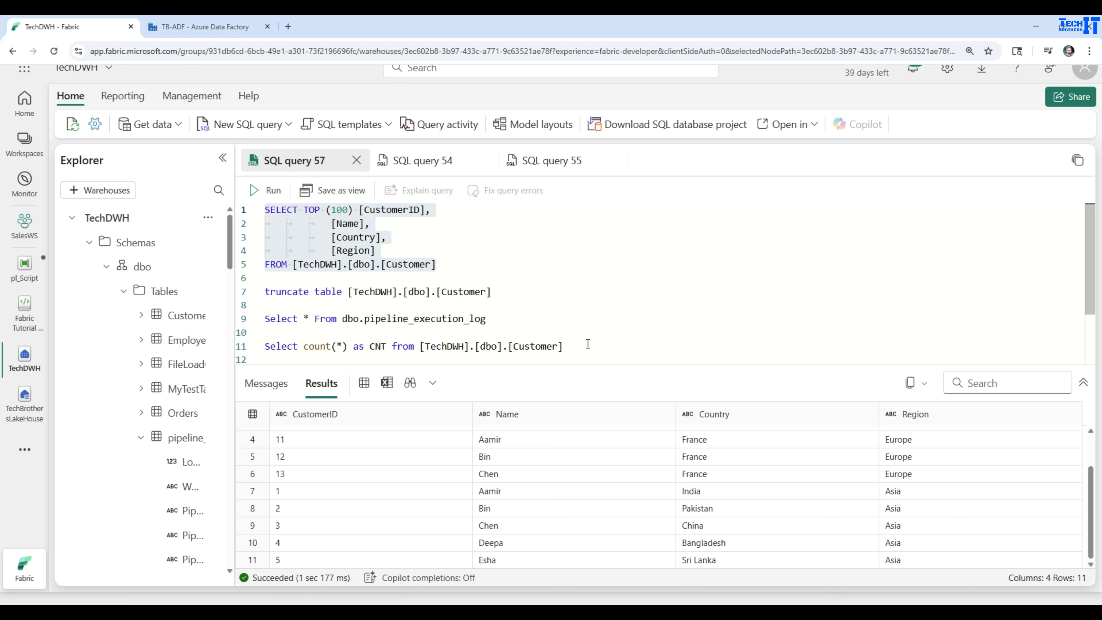
Extend the Customer count query in SQL query 57 with the condition where Region='Asia'.
{"action": "left_click_drag", "start_coordinate": [588, 344], "coordinate": [266, 346]}
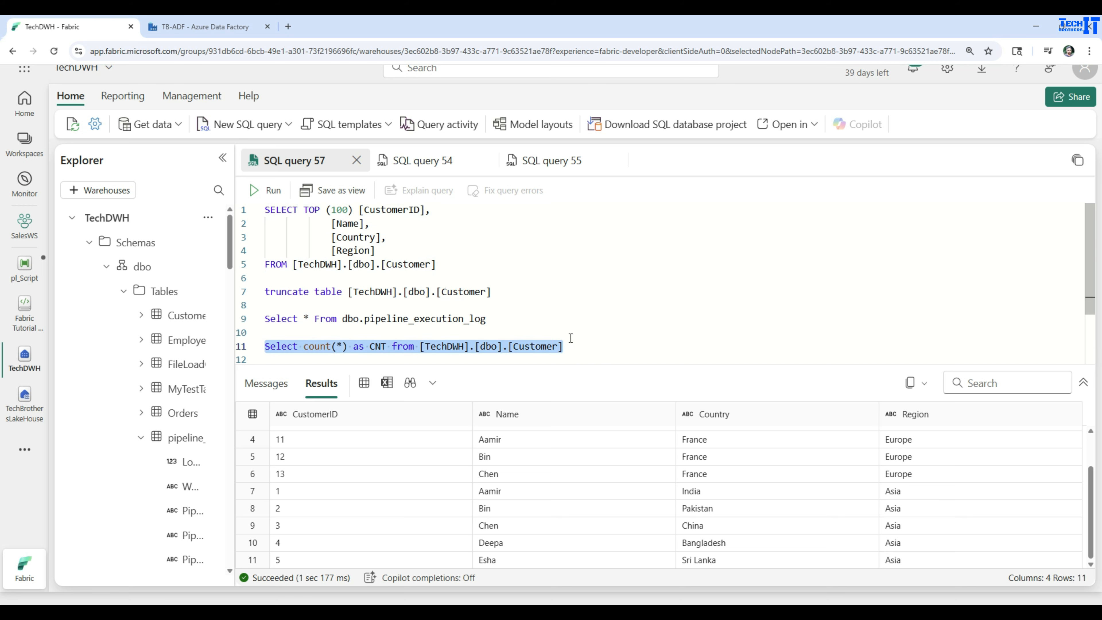
{"action": "left_click", "coordinate": [583, 344]}
{"action": "type", "text": "where "}
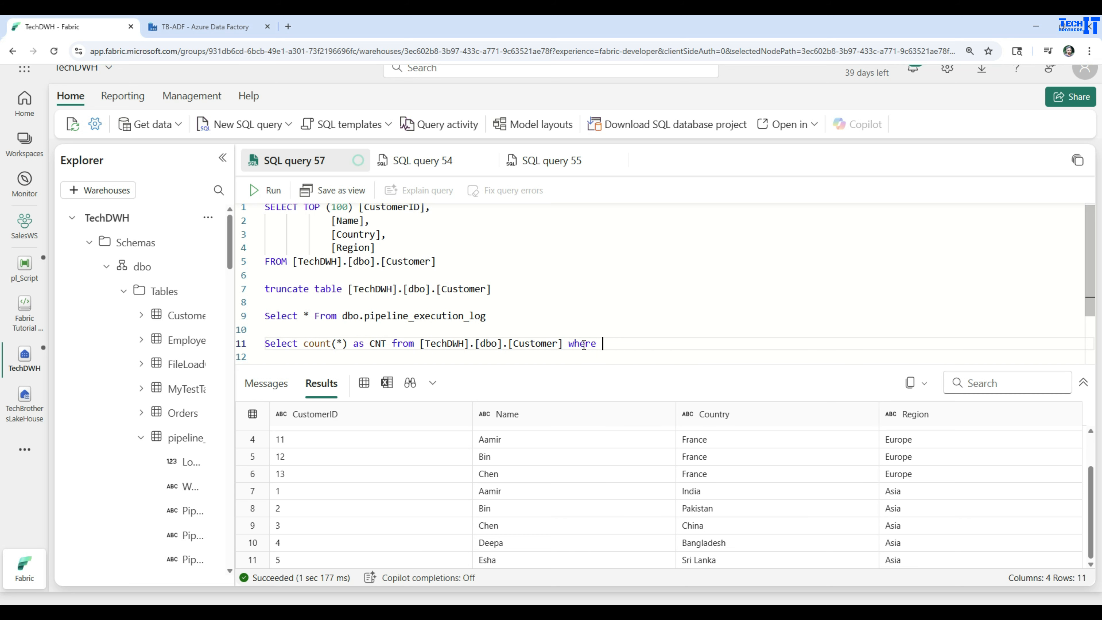
{"action": "type", "text": "Regi"}
{"action": "key", "text": "BackSpace"}
{"action": "key", "text": "BackSpace"}
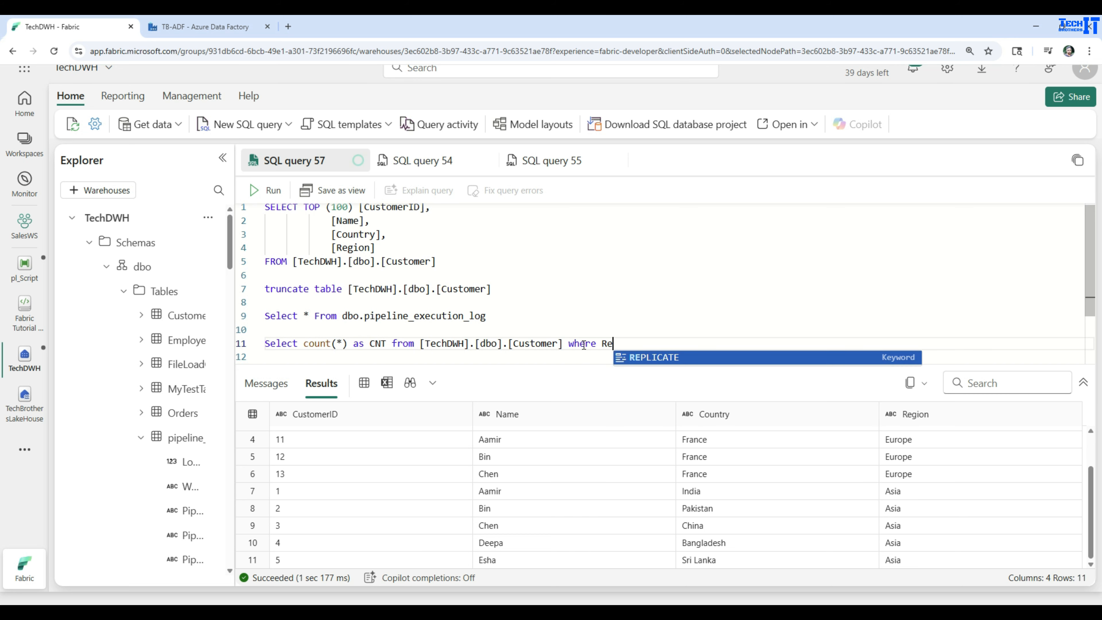
{"action": "type", "text": "gion="}
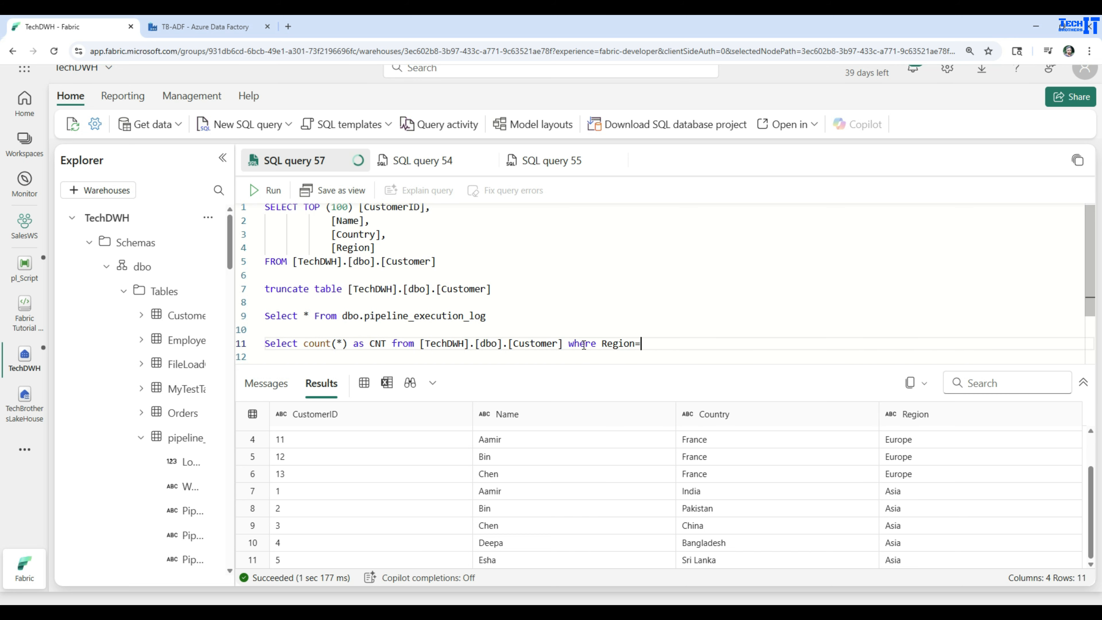
{"action": "type", "text": "'ASia"}
Run only the count query filtered on Region='Asia' and copy its text.
{"action": "key", "text": "shift+Up"}
{"action": "left_click", "coordinate": [273, 190]}
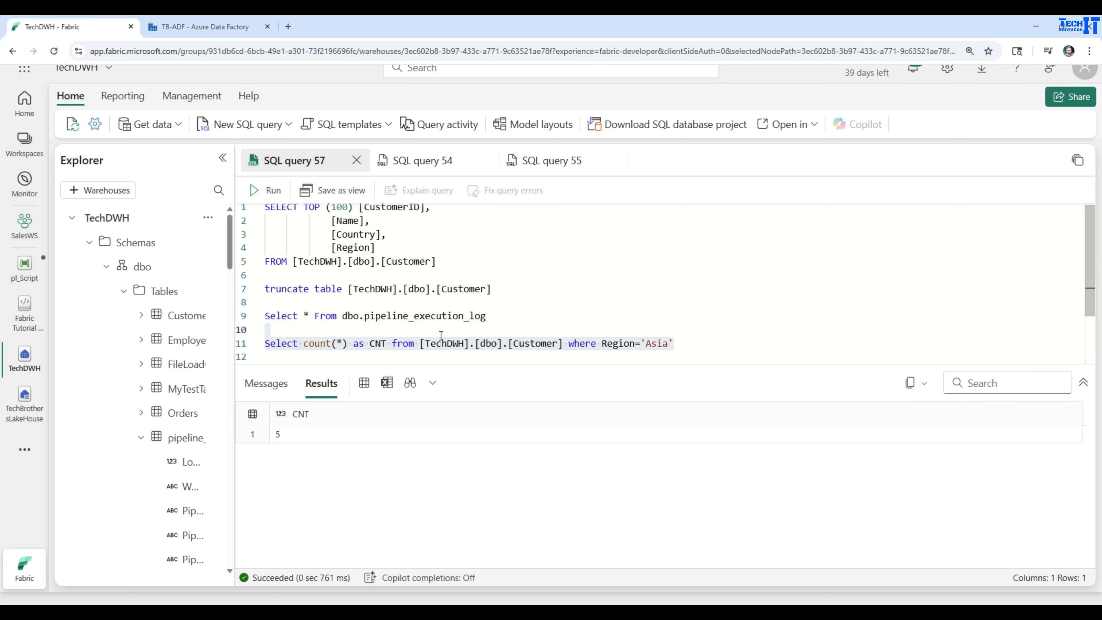
{"action": "right_click", "coordinate": [582, 342]}
{"action": "left_click", "coordinate": [610, 419]}
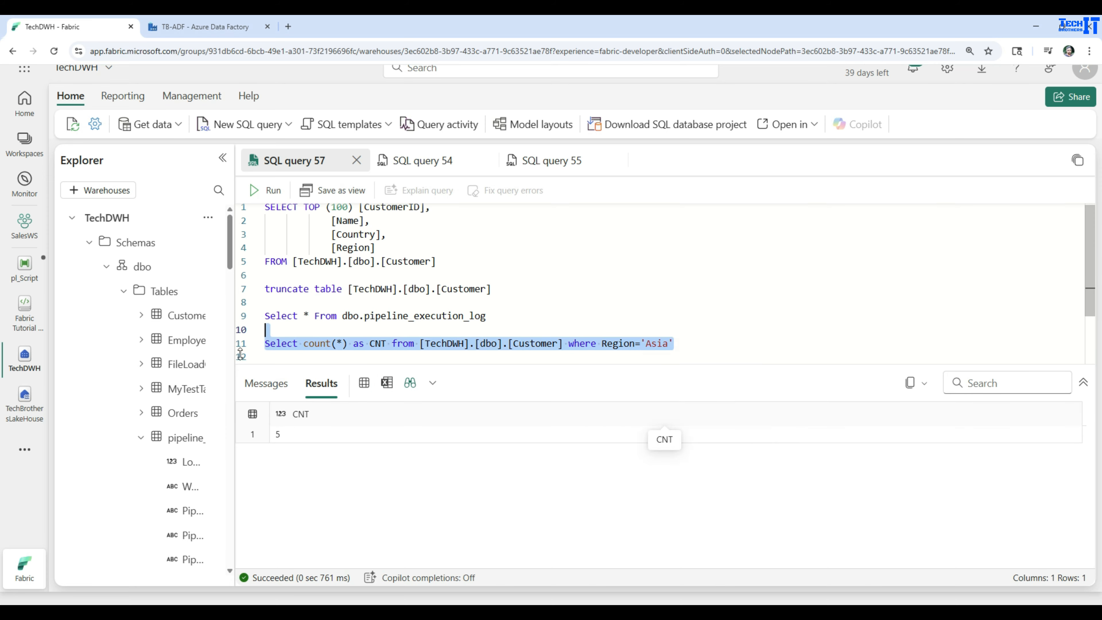
In pl_Script, add a script parameter named scrRegion to the Script activity and filter its type choices by s.
{"action": "left_click", "coordinate": [26, 271]}
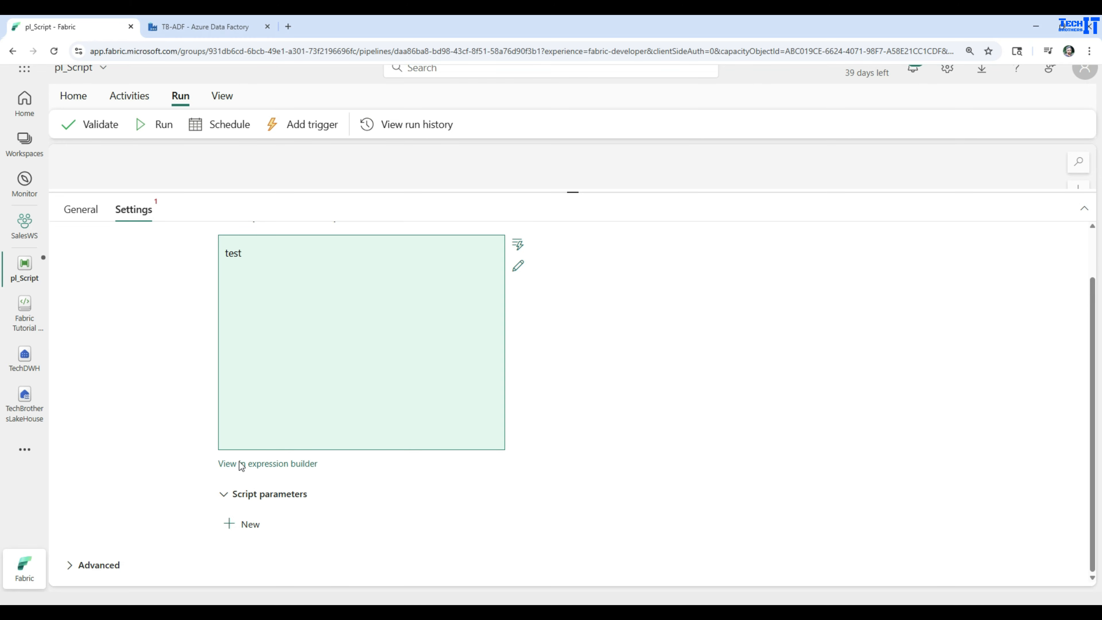
{"action": "left_click", "coordinate": [238, 523]}
{"action": "scroll", "coordinate": [613, 482], "scroll_direction": "down", "scroll_amount": 2}
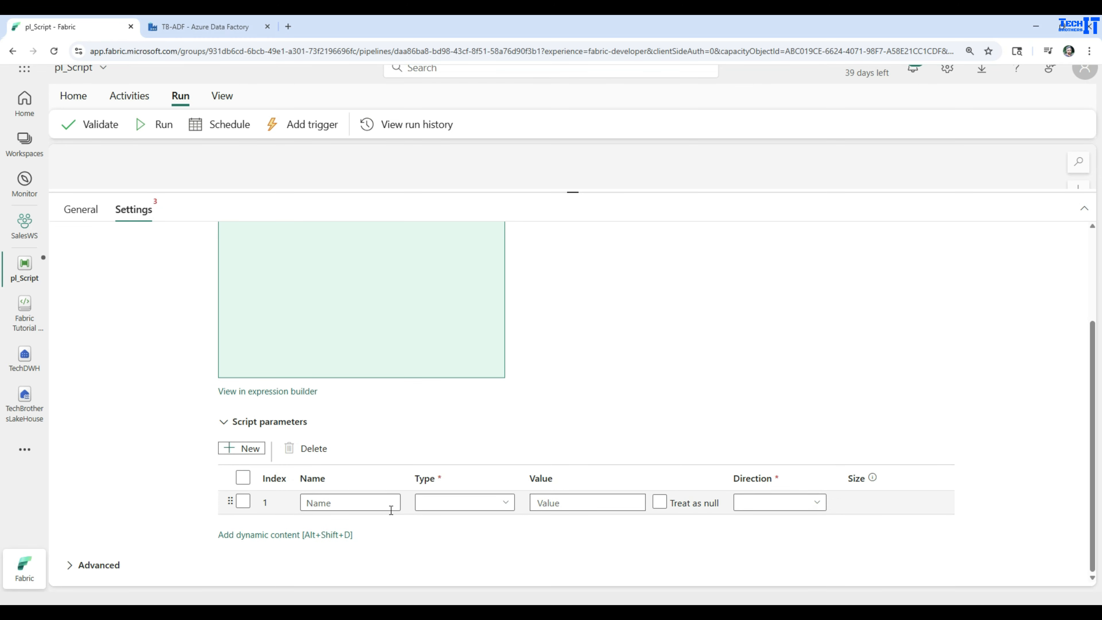
{"action": "left_click", "coordinate": [375, 502]}
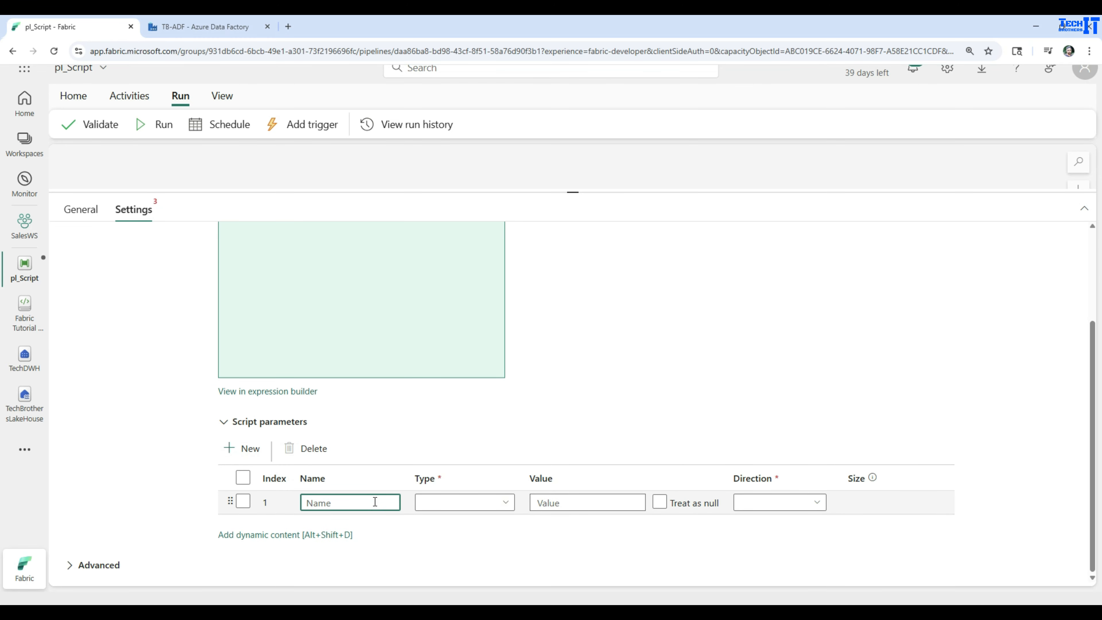
{"action": "type", "text": "scrRegion"}
{"action": "left_click", "coordinate": [474, 505]}
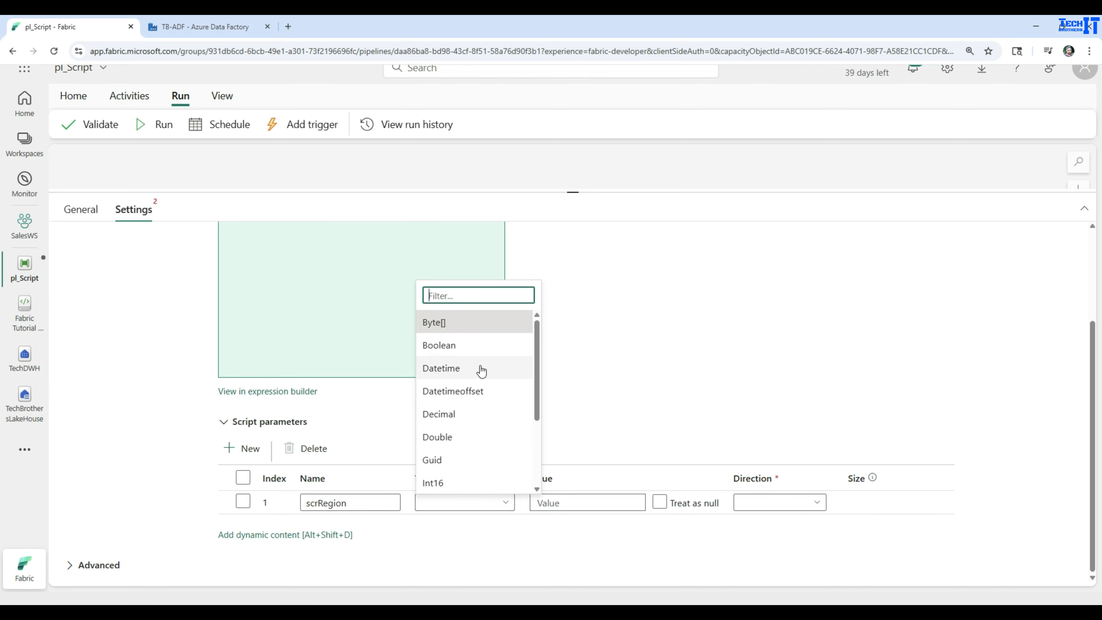
{"action": "type", "text": "s"}
{"action": "left_click", "coordinate": [496, 506]}
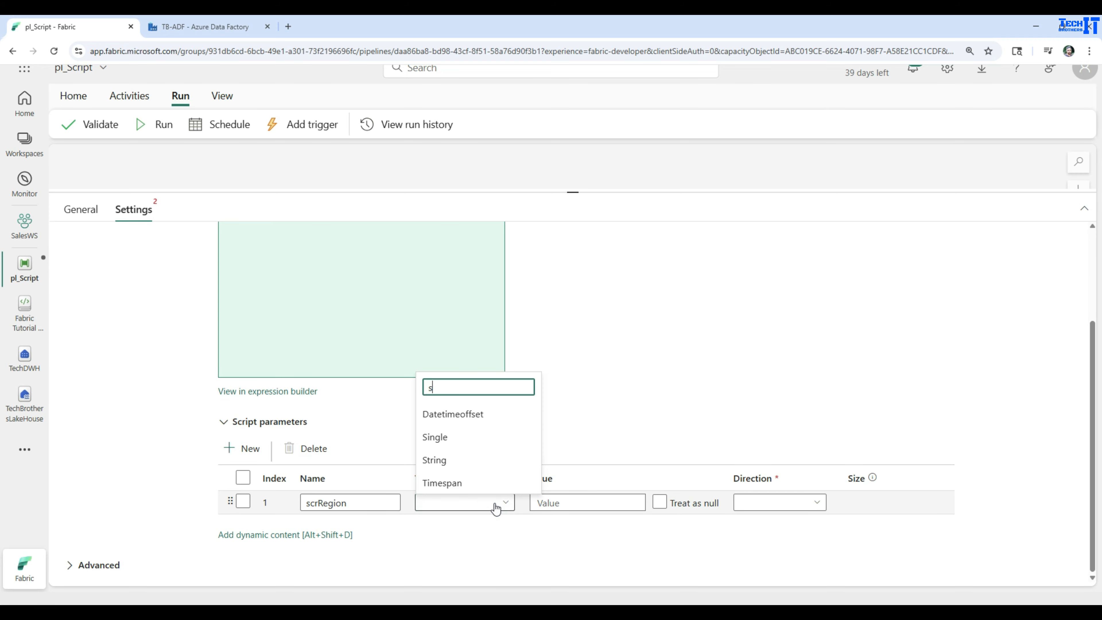
Configure the scrRegion script parameter with type String, value Asia and direction Input.
{"action": "left_click", "coordinate": [457, 438]}
{"action": "left_click", "coordinate": [488, 508]}
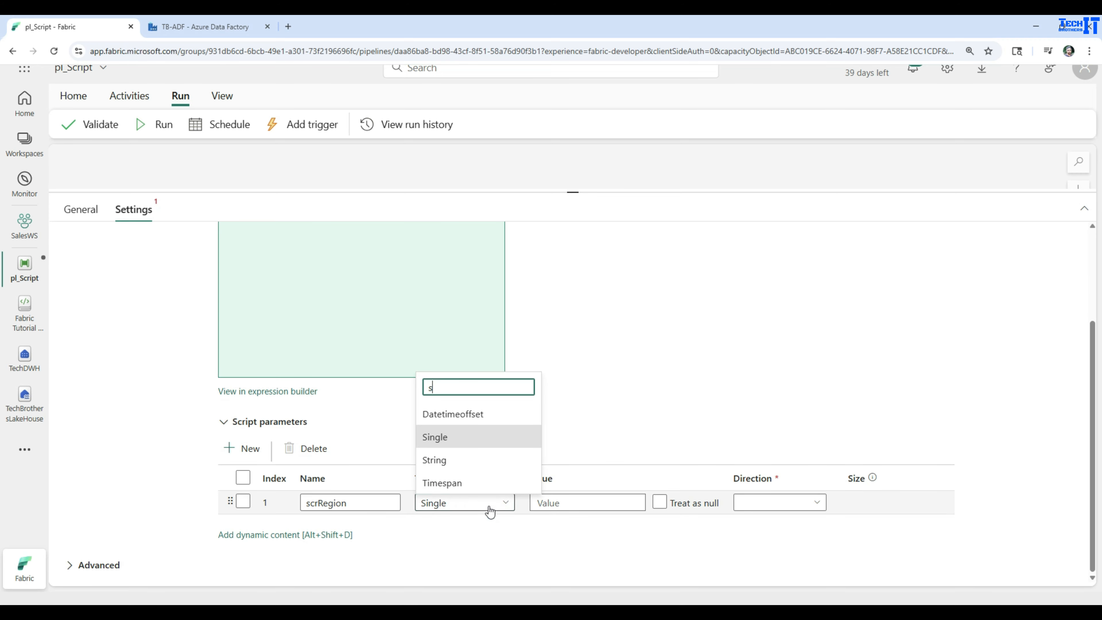
{"action": "left_click", "coordinate": [436, 461]}
{"action": "left_click", "coordinate": [583, 502]}
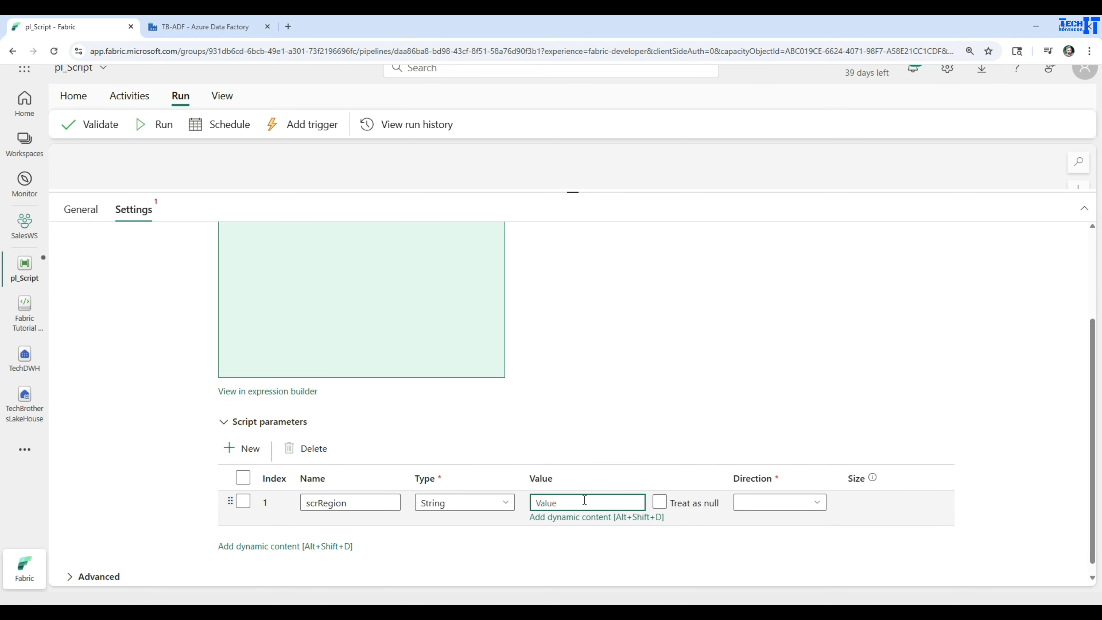
{"action": "type", "text": "Asi"}
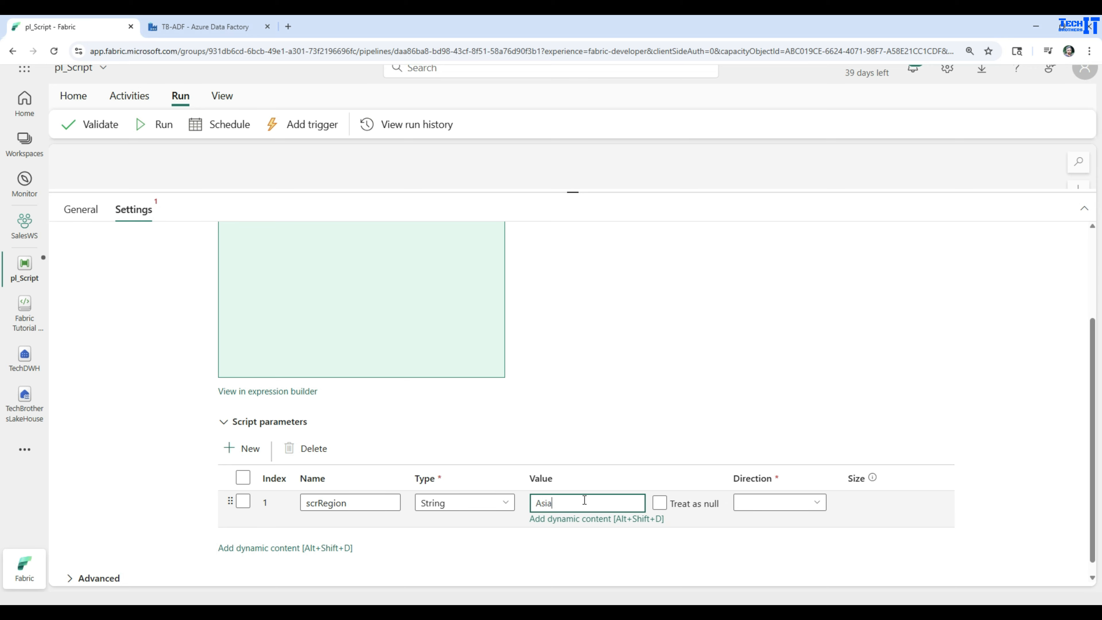
{"action": "type", "text": "a"}
{"action": "left_click", "coordinate": [815, 506]}
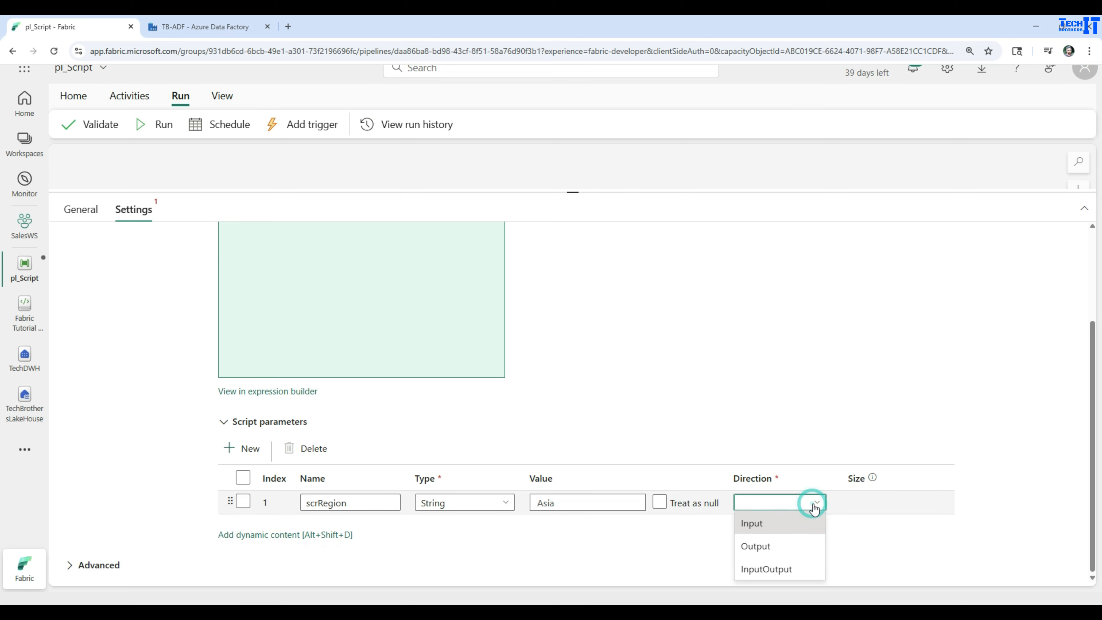
{"action": "left_click", "coordinate": [772, 577]}
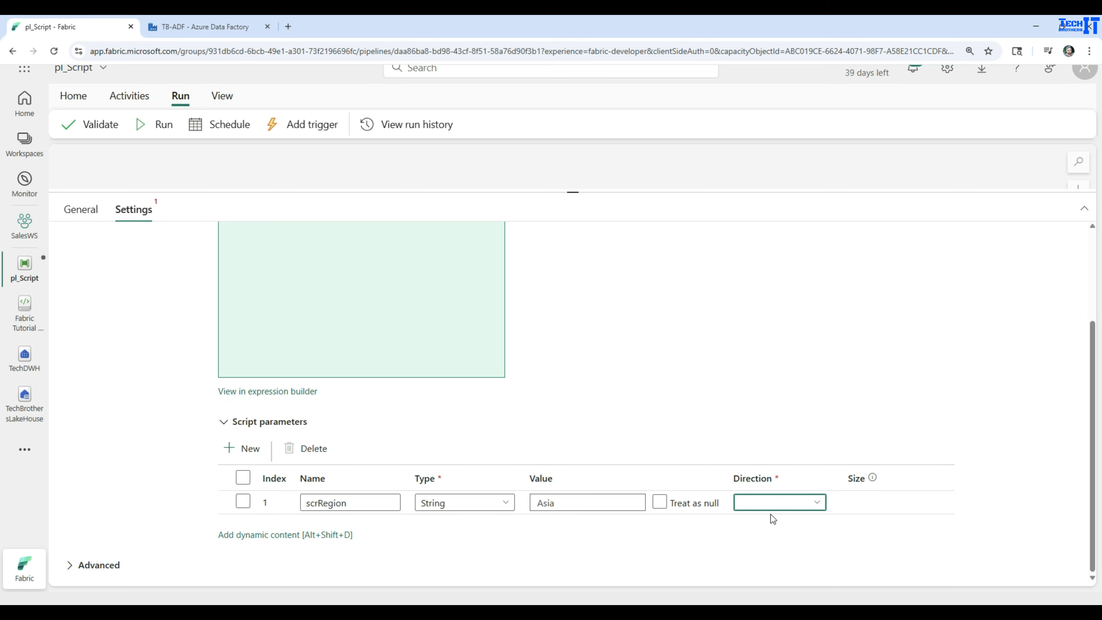
{"action": "left_click", "coordinate": [779, 504]}
{"action": "left_click", "coordinate": [756, 523]}
Replace the script text with a query that counts rows as CNT from [TechDWH].[dbo].[Customer] where Region='Asia'.
{"action": "scroll", "coordinate": [550, 551], "scroll_direction": "up", "scroll_amount": 5}
{"action": "left_click", "coordinate": [367, 311]}
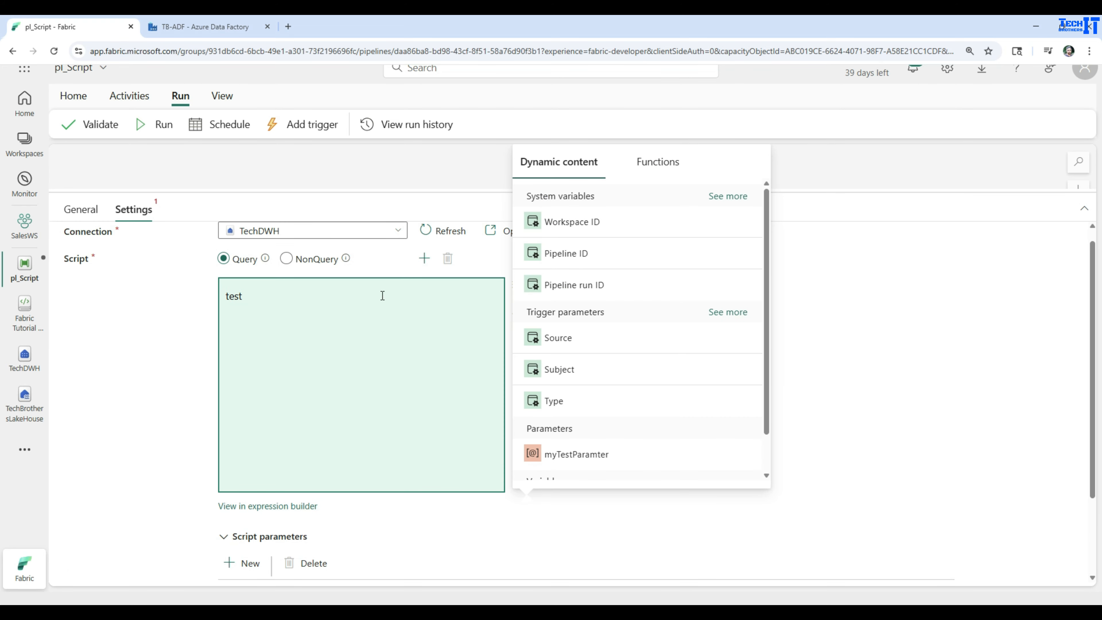
{"action": "left_click_drag", "start_coordinate": [359, 295], "coordinate": [158, 295]}
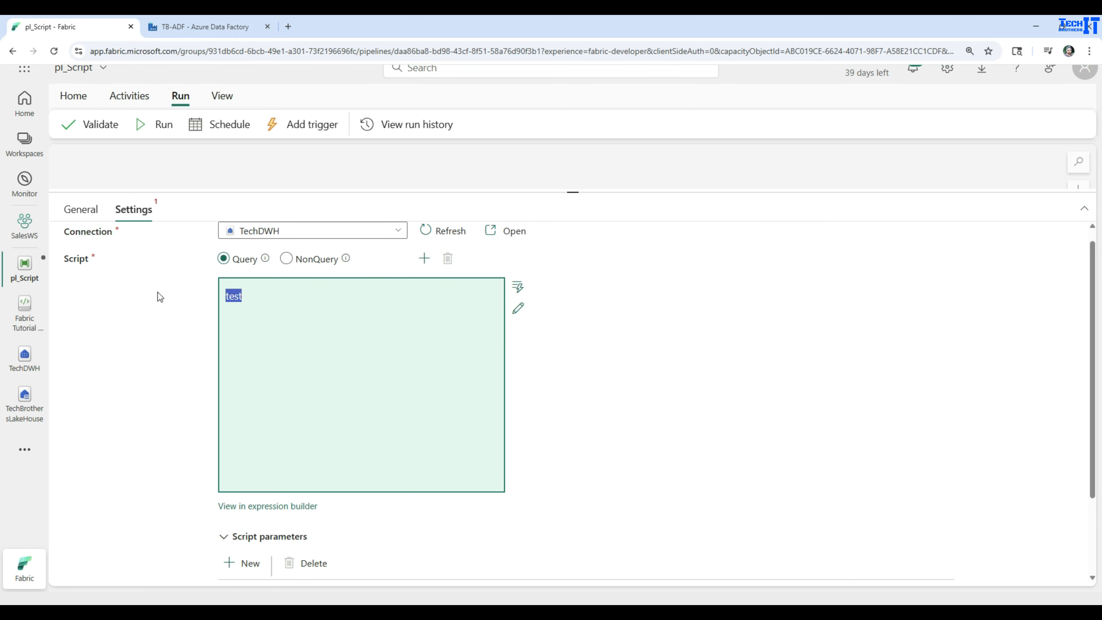
{"action": "left_click", "coordinate": [322, 295]}
{"action": "left_click", "coordinate": [522, 311]}
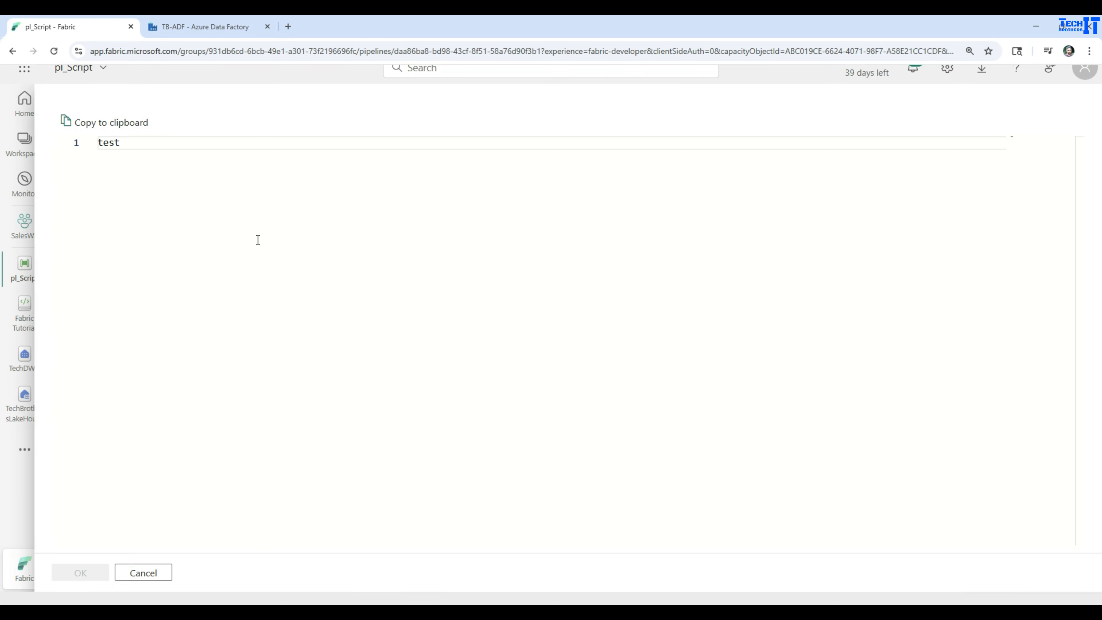
{"action": "left_click_drag", "start_coordinate": [150, 157], "coordinate": [76, 141]}
{"action": "key", "text": "ctrl+v"}
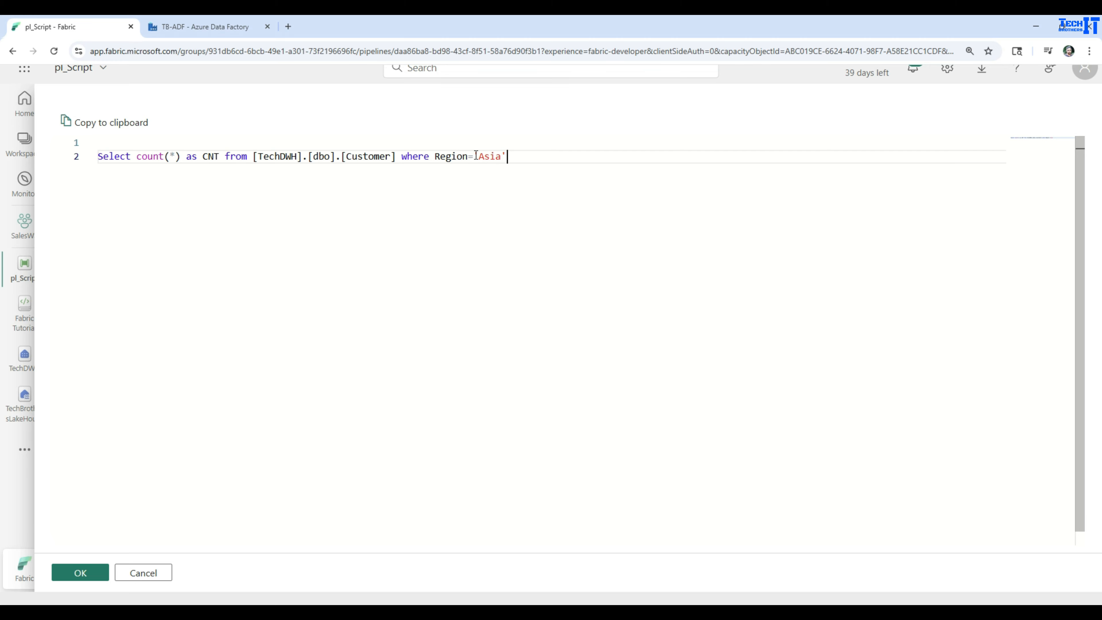
{"action": "left_click_drag", "start_coordinate": [476, 157], "coordinate": [523, 155]}
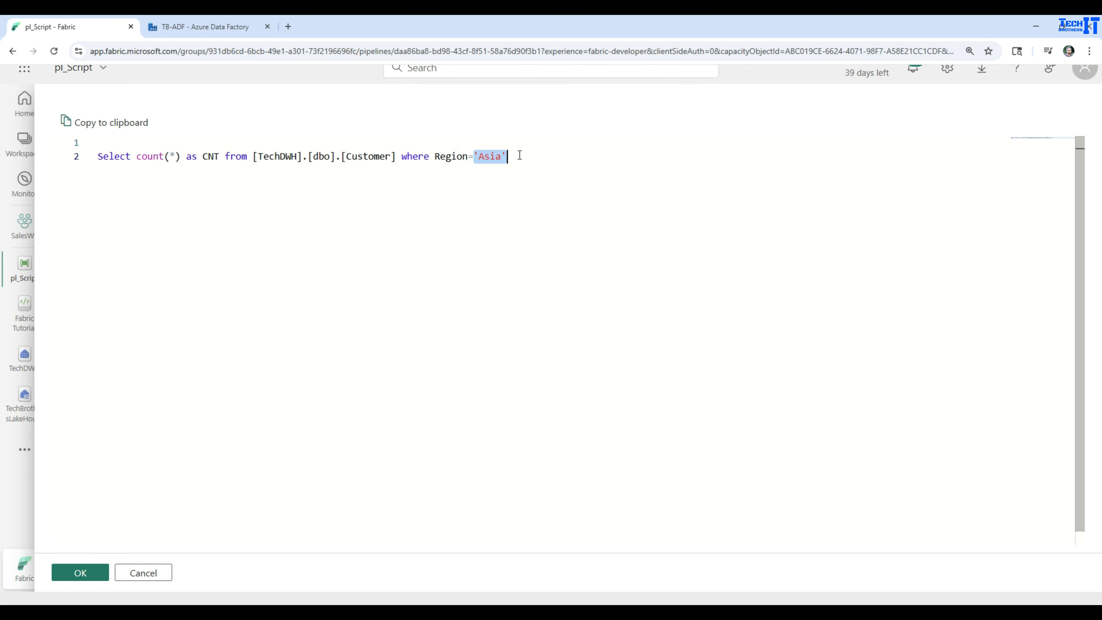
{"action": "type", "text": "@scr"}
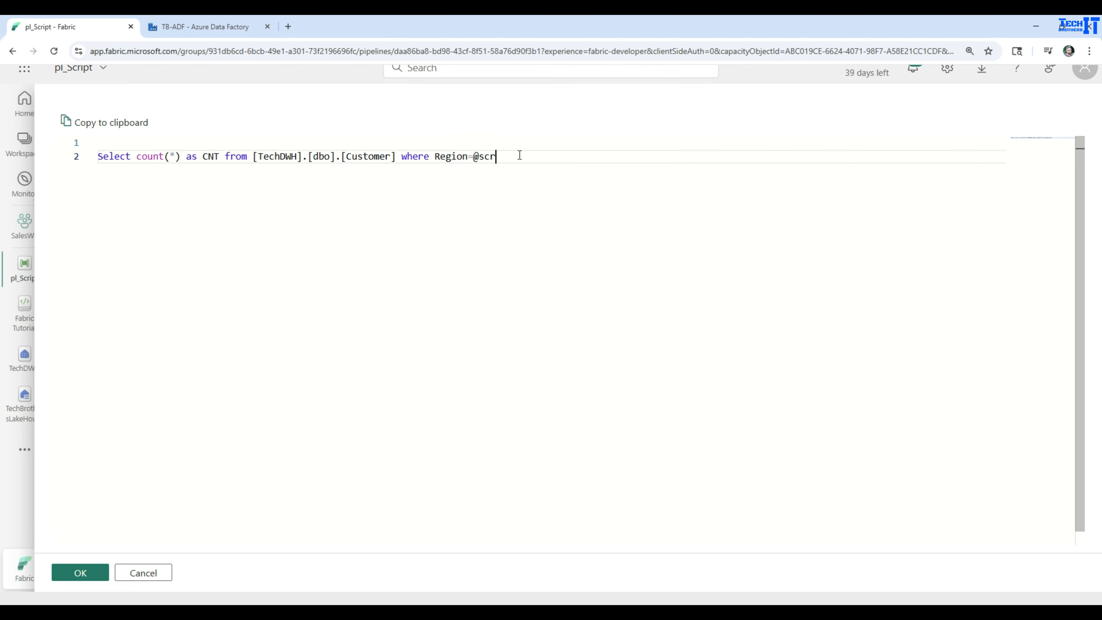
{"action": "type", "text": "Region"}
{"action": "left_click", "coordinate": [96, 572]}
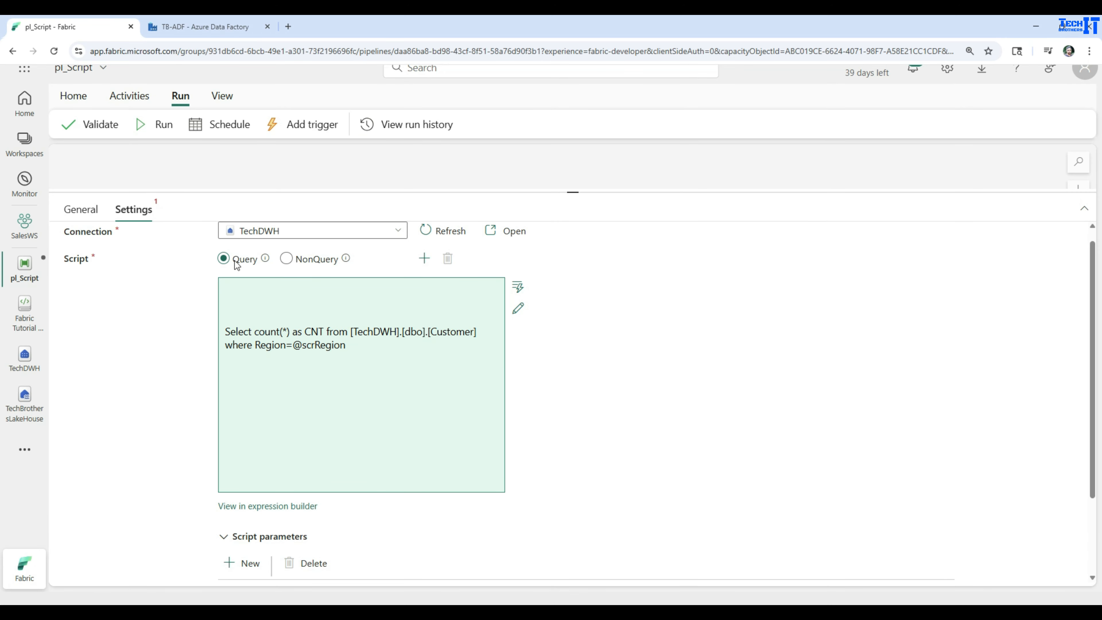
Save and run the pipeline, keeping test as the myTestParamter value.
{"action": "left_click_drag", "start_coordinate": [241, 193], "coordinate": [241, 285]}
{"action": "left_click", "coordinate": [162, 125]}
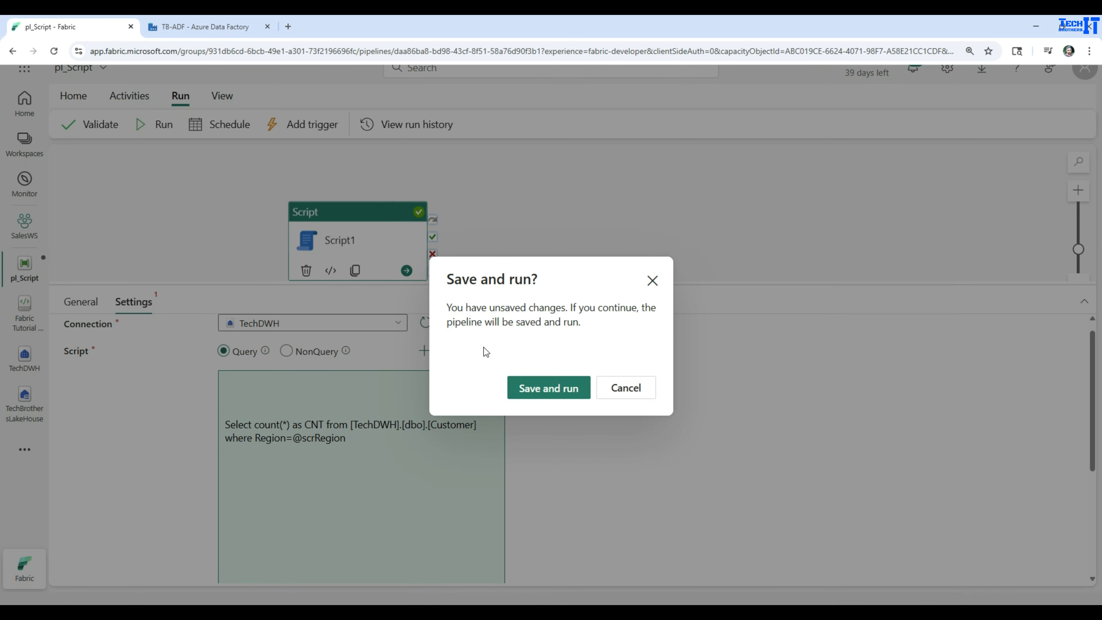
{"action": "left_click", "coordinate": [540, 387]}
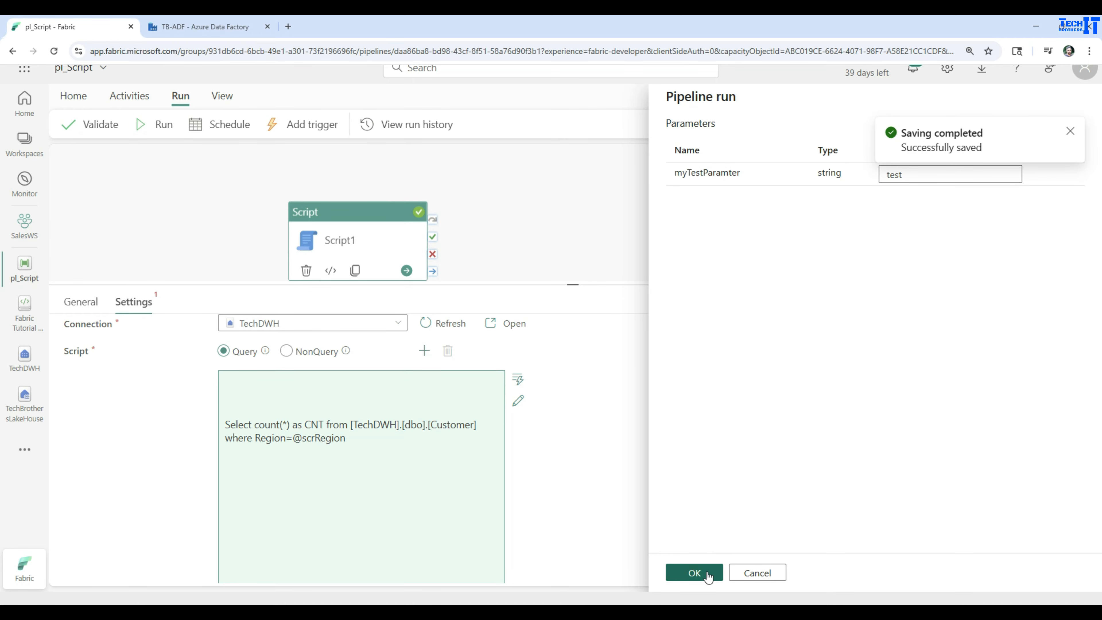
{"action": "left_click", "coordinate": [694, 572]}
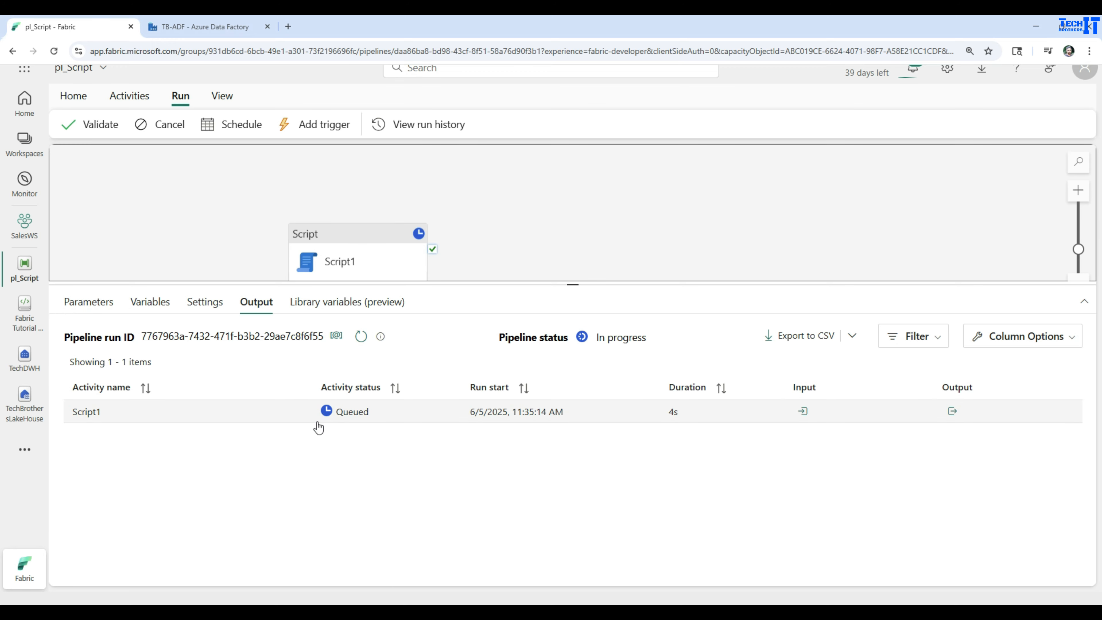
Examine the Script1 run's input for the scrRegion parameter and query text, and its output for the CNT result.
{"action": "left_click", "coordinate": [803, 411]}
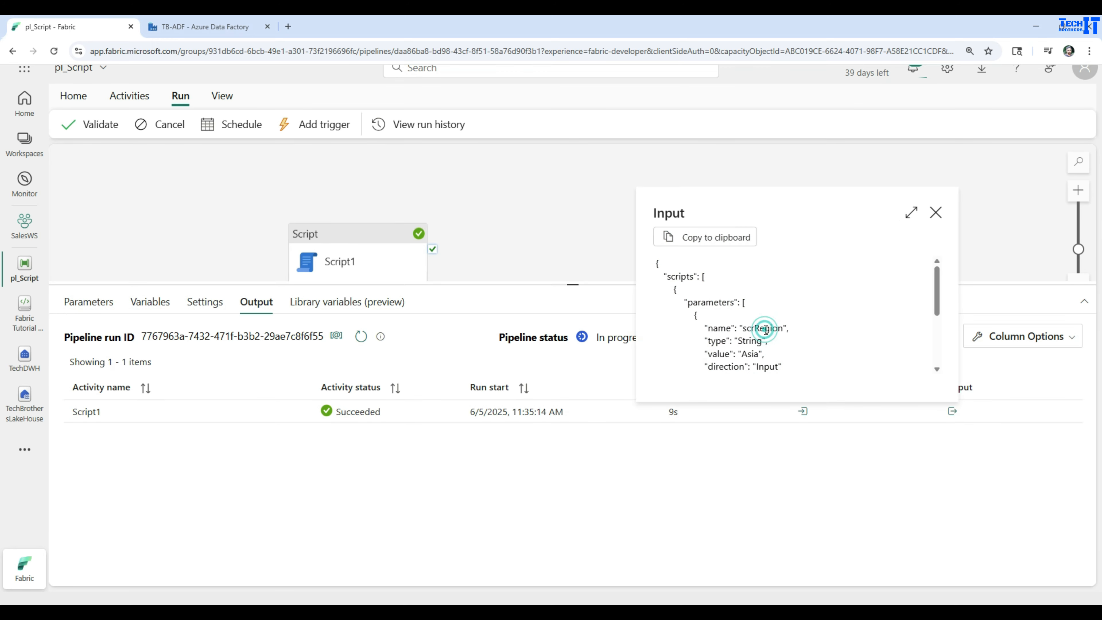
{"action": "double_click", "coordinate": [764, 327]}
{"action": "left_click", "coordinate": [754, 343]}
{"action": "scroll", "coordinate": [781, 348], "scroll_direction": "down", "scroll_amount": 5}
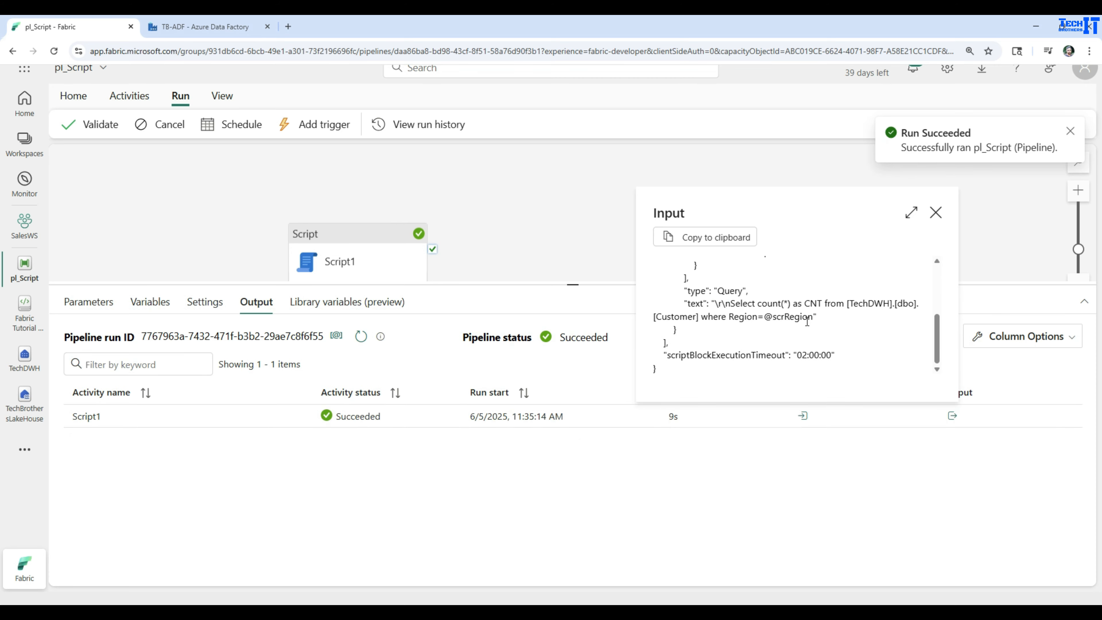
{"action": "left_click", "coordinate": [936, 213]}
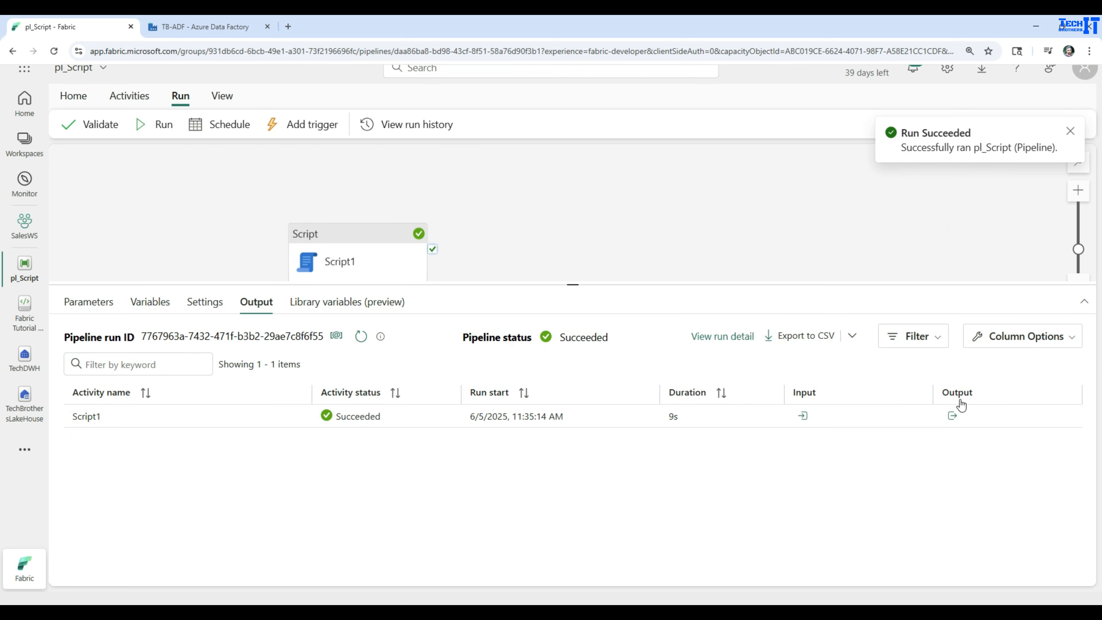
{"action": "left_click", "coordinate": [954, 416]}
{"action": "left_click_drag", "start_coordinate": [937, 369], "coordinate": [793, 377]}
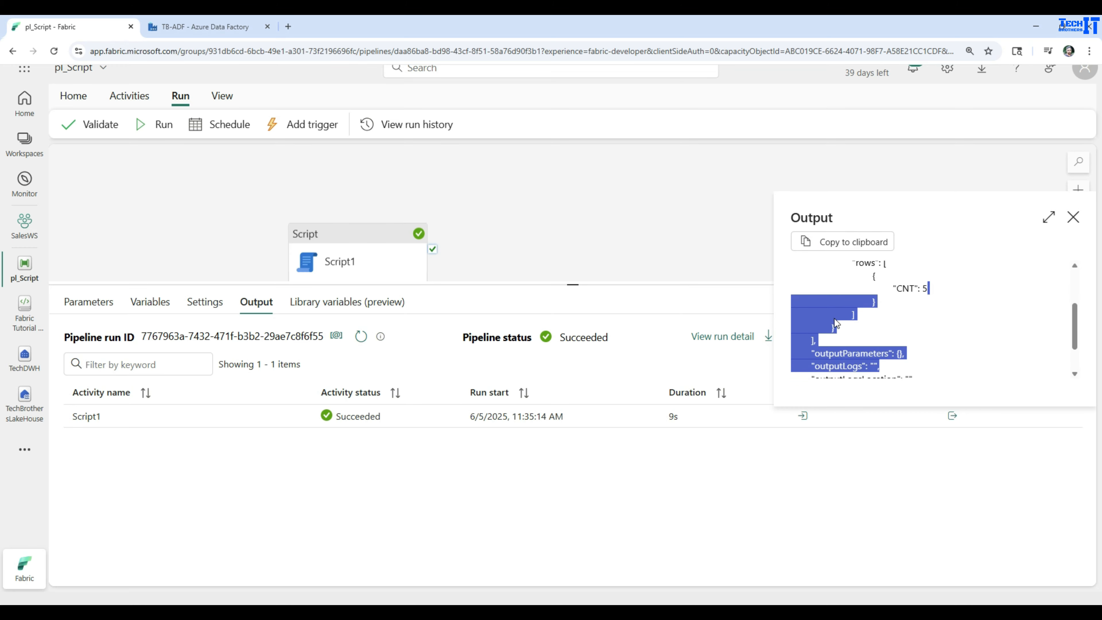
Run the SELECT TOP (100) query on the Customer table in the TechDWH warehouse and check the Region values.
{"action": "left_click", "coordinate": [24, 356]}
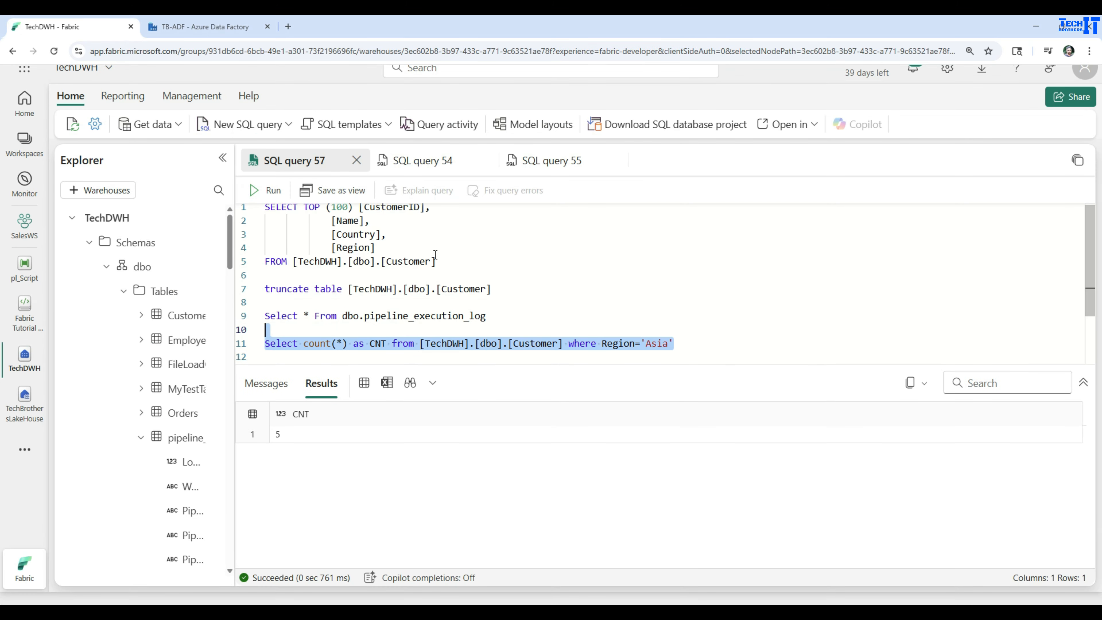
{"action": "left_click_drag", "start_coordinate": [436, 261], "coordinate": [263, 209]}
{"action": "left_click", "coordinate": [256, 191]}
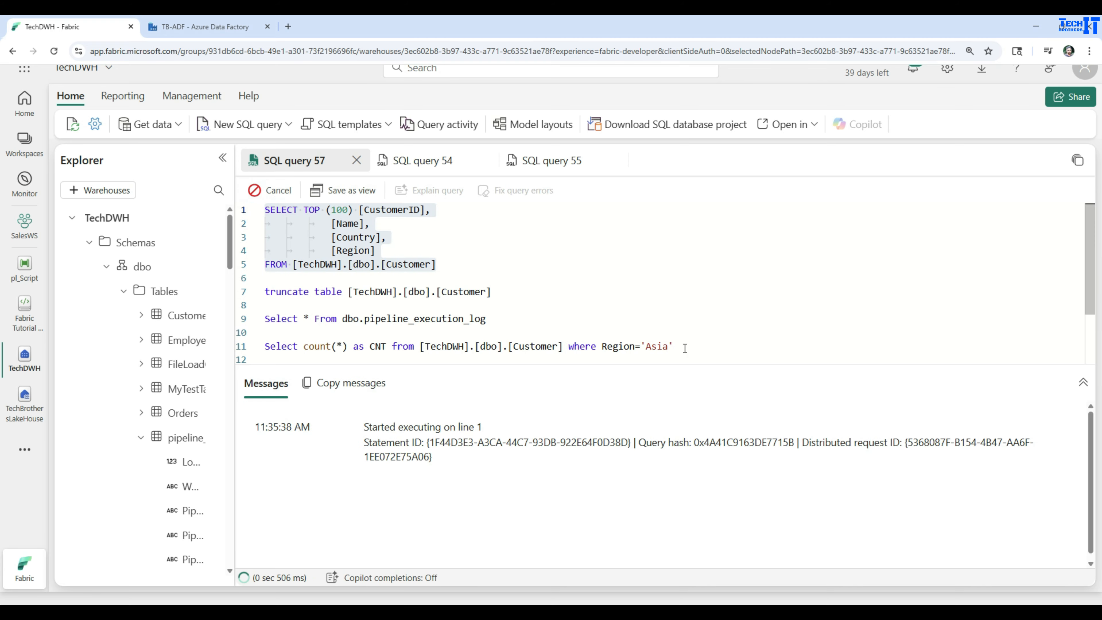
{"action": "left_click", "coordinate": [946, 436]}
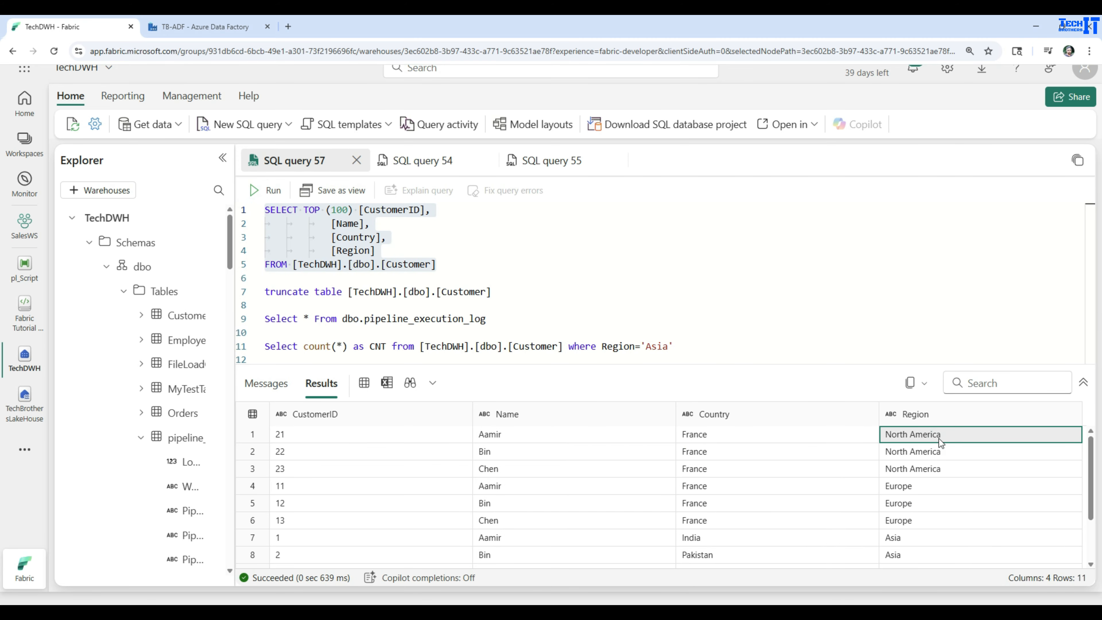
{"action": "right_click", "coordinate": [939, 439]}
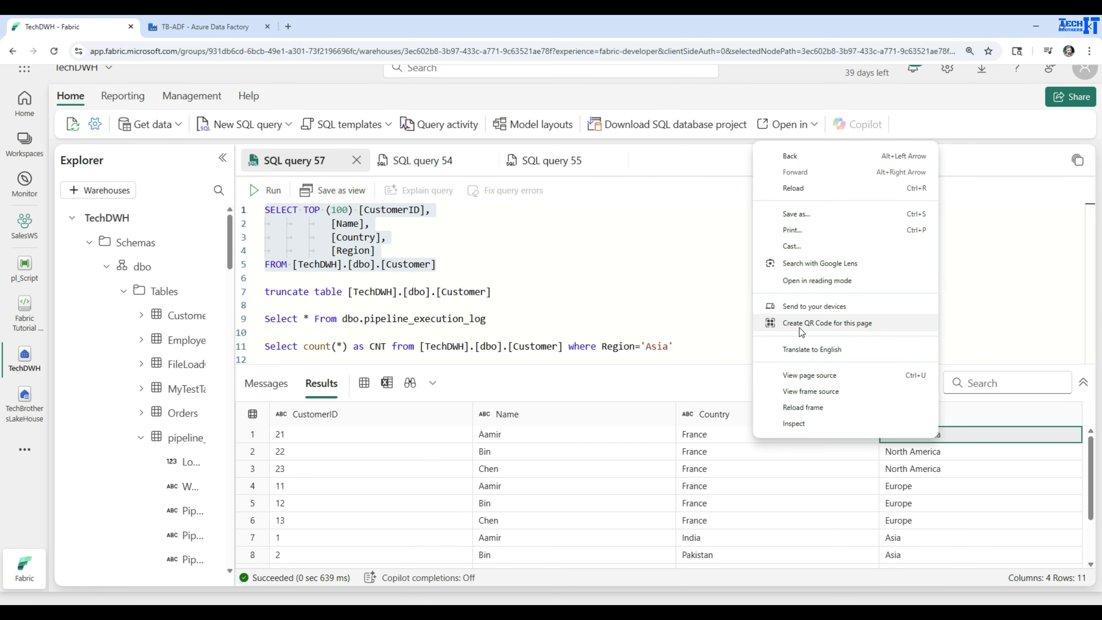
{"action": "left_click", "coordinate": [499, 264]}
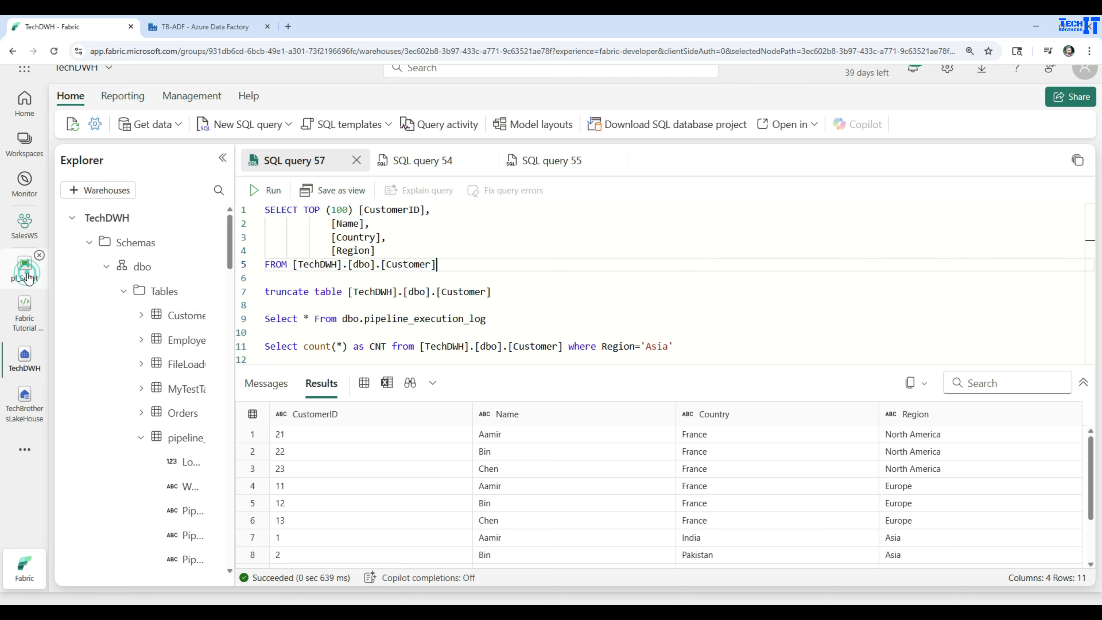
Return to the pl_Script pipeline and delete its myTestParamter parameter.
{"action": "left_click", "coordinate": [25, 267]}
{"action": "left_click", "coordinate": [174, 259]}
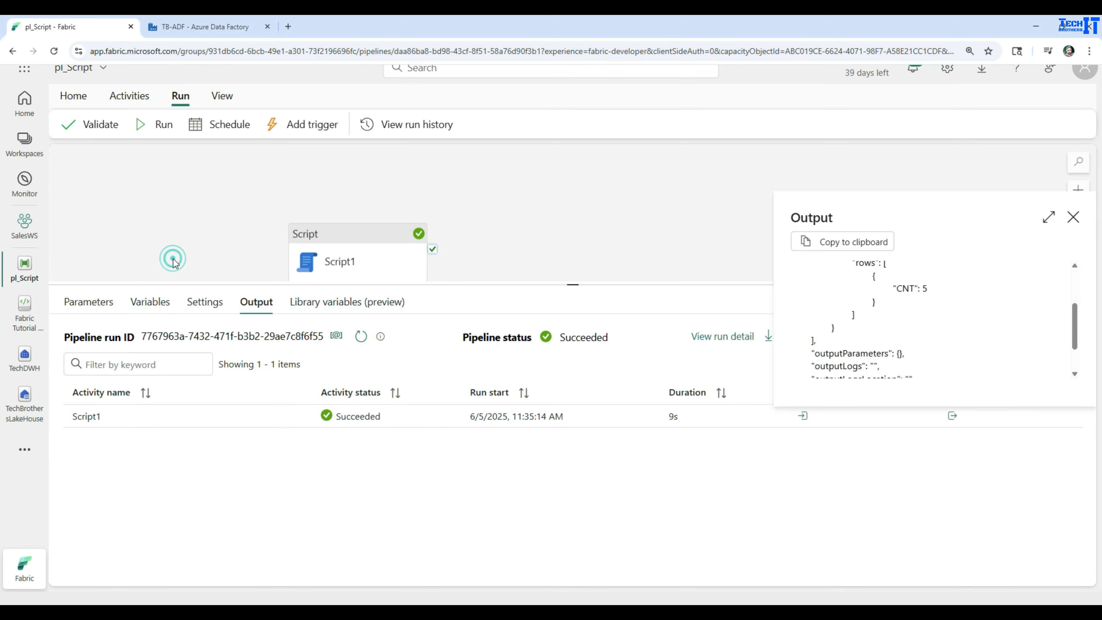
{"action": "left_click", "coordinate": [100, 299]}
{"action": "left_click", "coordinate": [79, 390]}
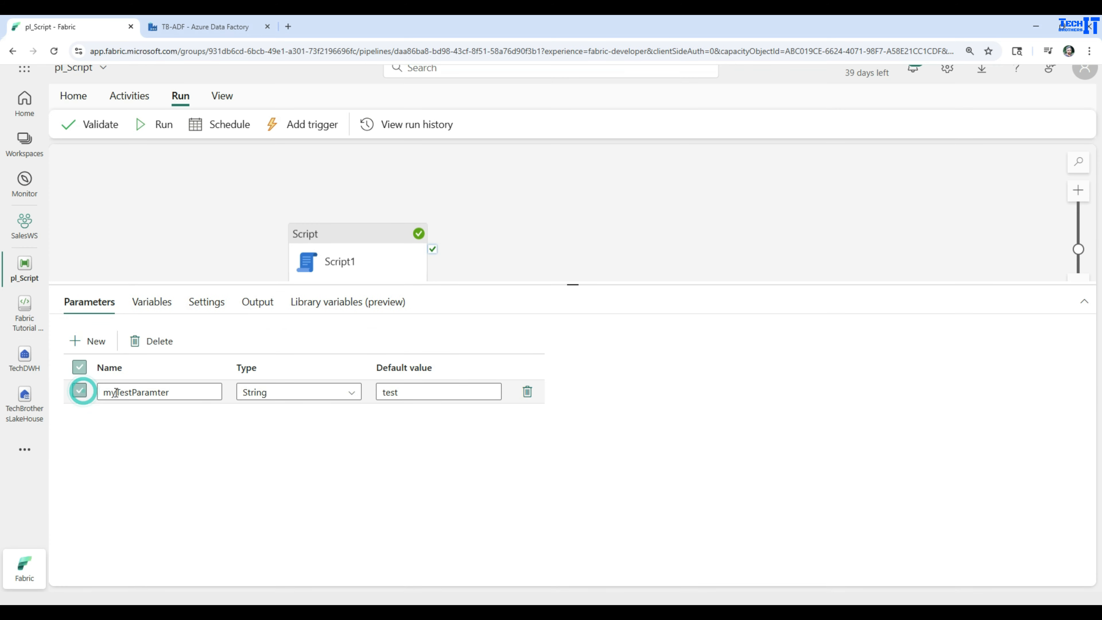
{"action": "left_click", "coordinate": [160, 347]}
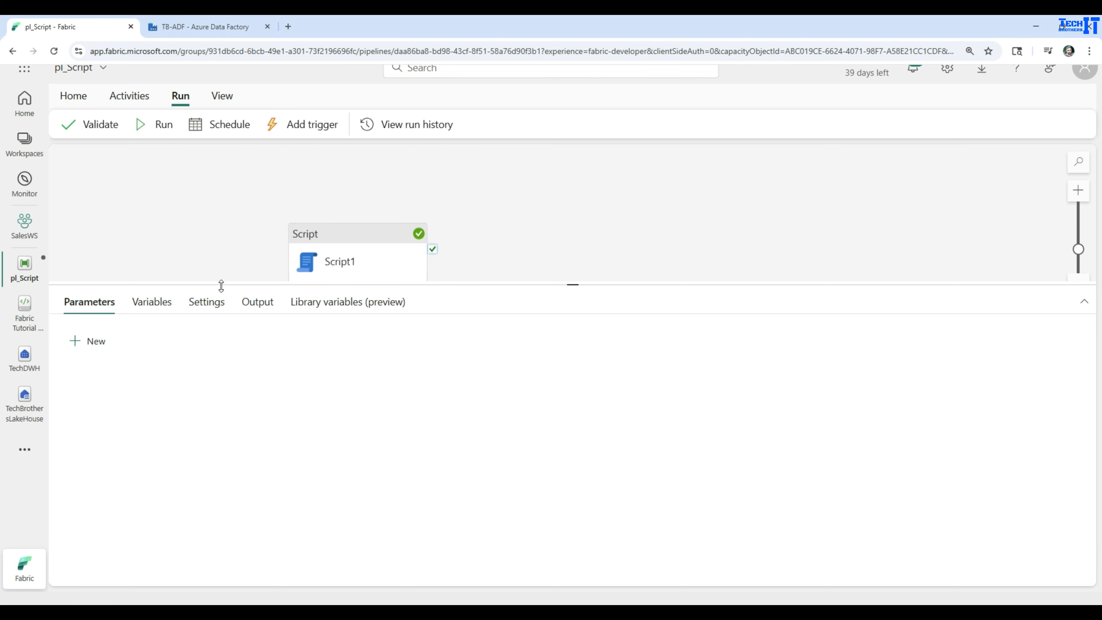
Delete the pipeline variable var.
{"action": "left_click", "coordinate": [150, 302]}
{"action": "left_click", "coordinate": [79, 367]}
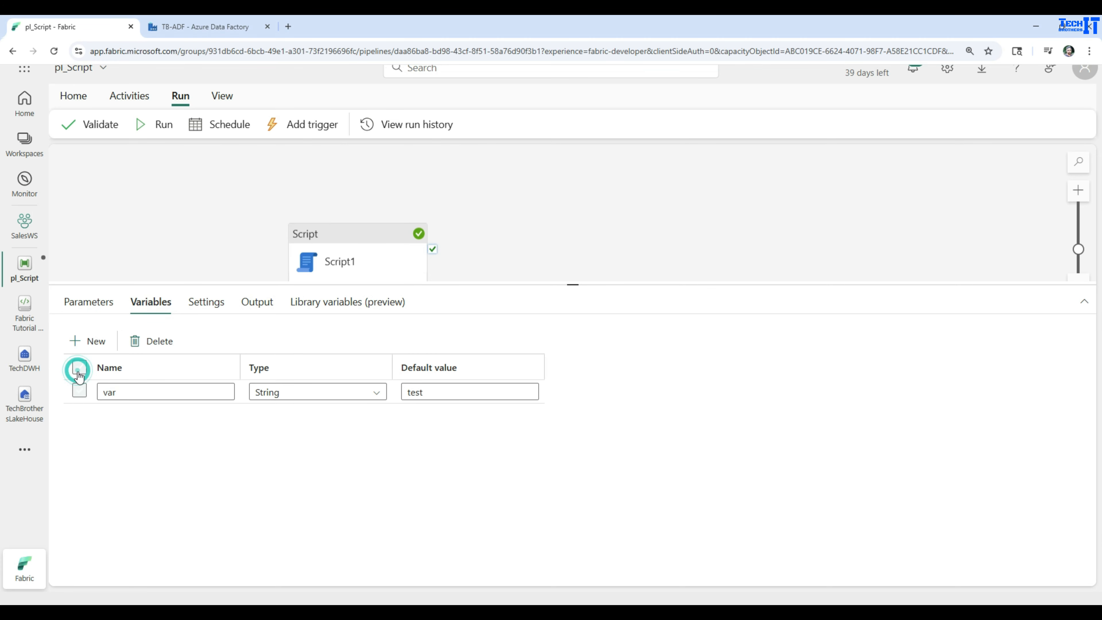
{"action": "left_click", "coordinate": [147, 342]}
Set the value of Script1's scrRegion script parameter to North America.
{"action": "left_click", "coordinate": [390, 231]}
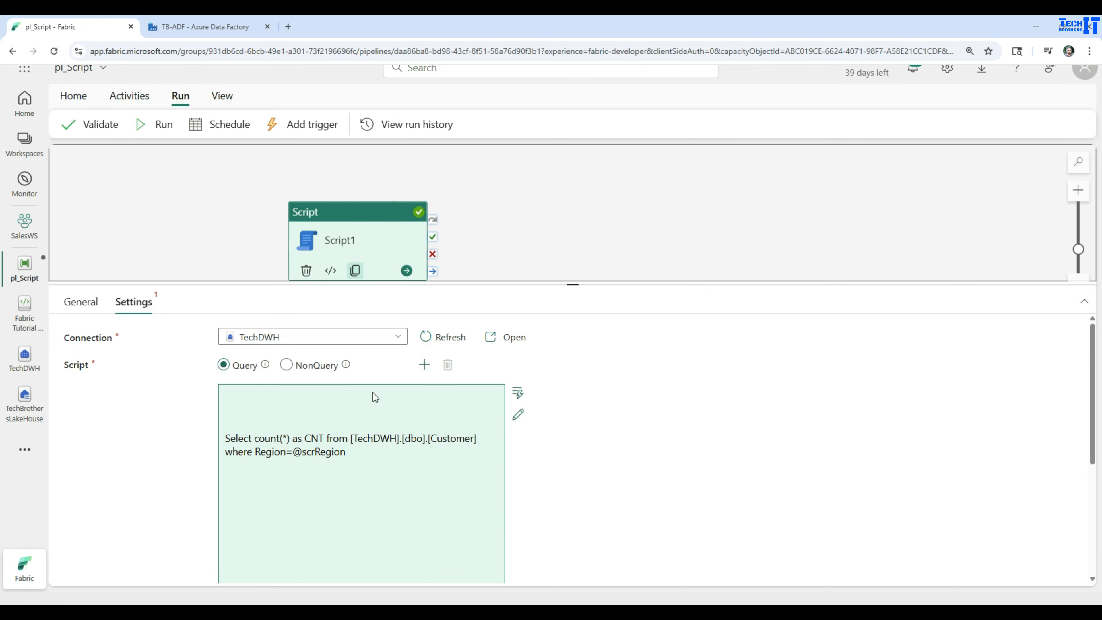
{"action": "scroll", "coordinate": [632, 502], "scroll_direction": "down", "scroll_amount": 5}
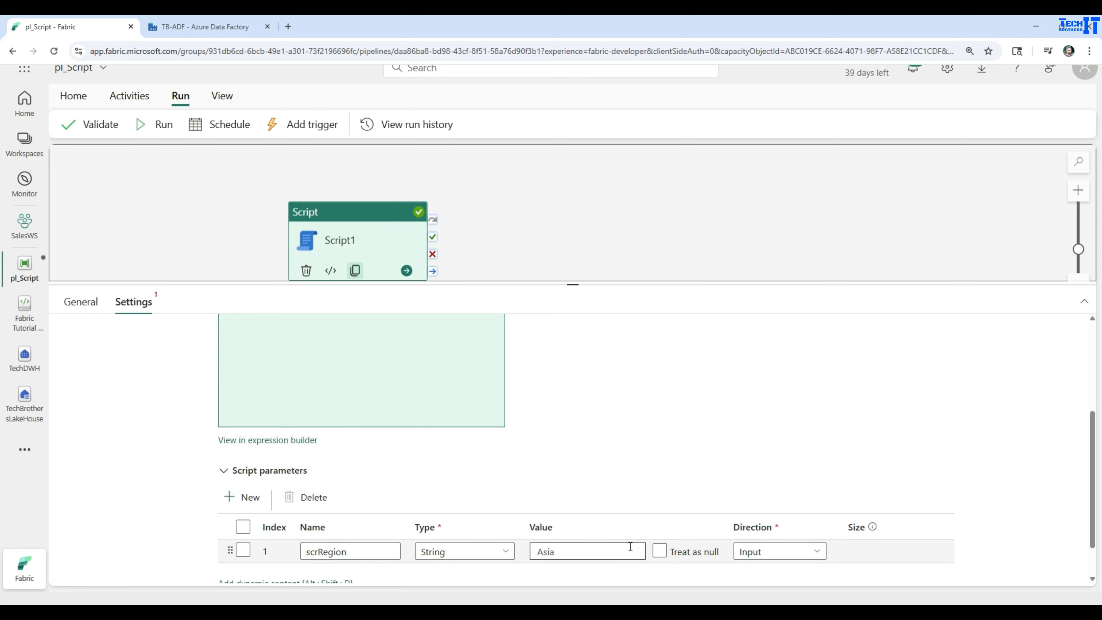
{"action": "left_click", "coordinate": [574, 552]}
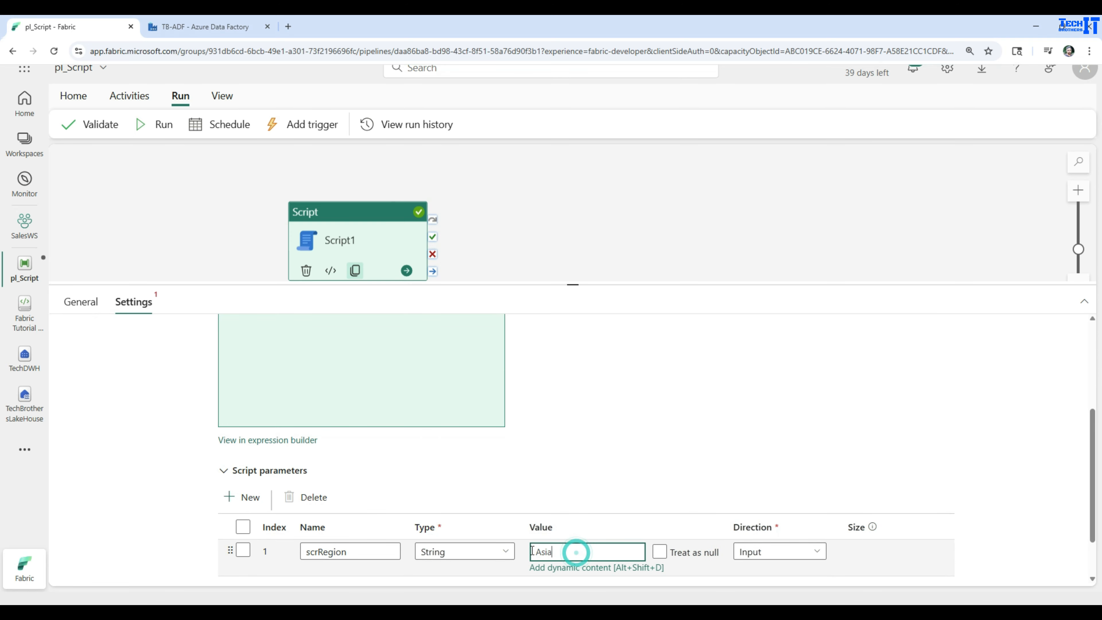
{"action": "double_click", "coordinate": [565, 552]}
{"action": "type", "text": "North"}
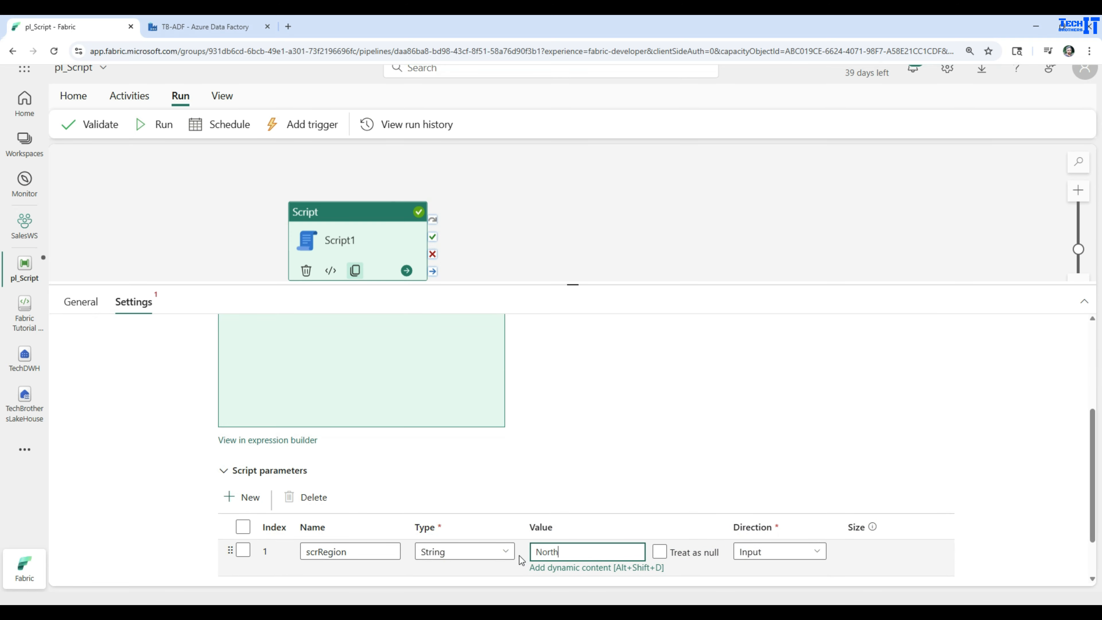
{"action": "type", "text": " America"}
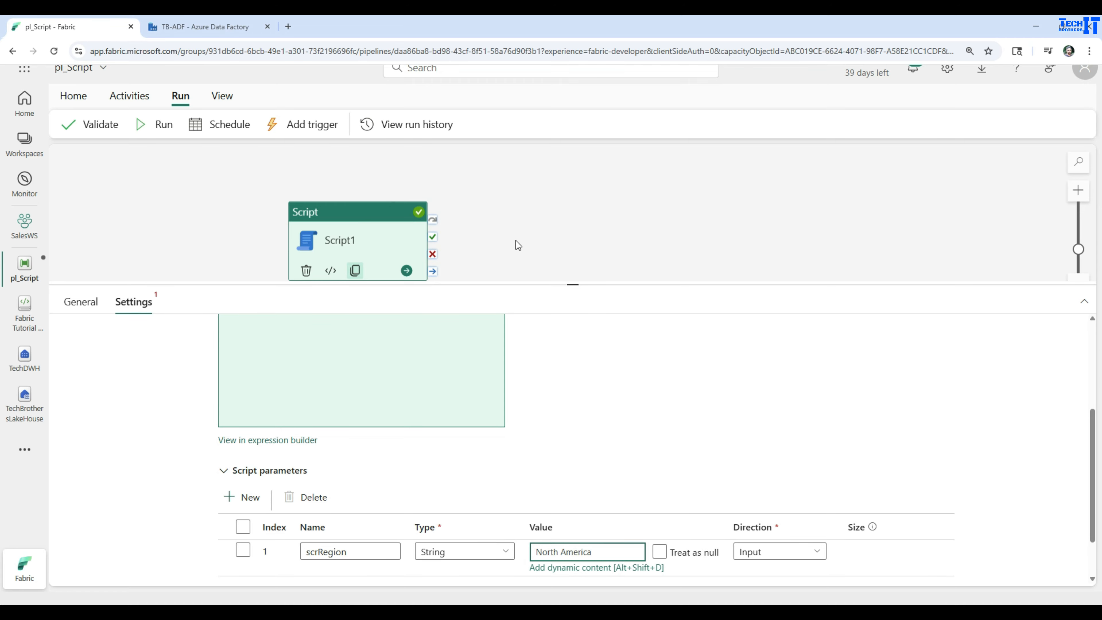
Save the pipeline changes and run pl_Script again.
{"action": "left_click", "coordinate": [518, 245]}
{"action": "left_click", "coordinate": [162, 127]}
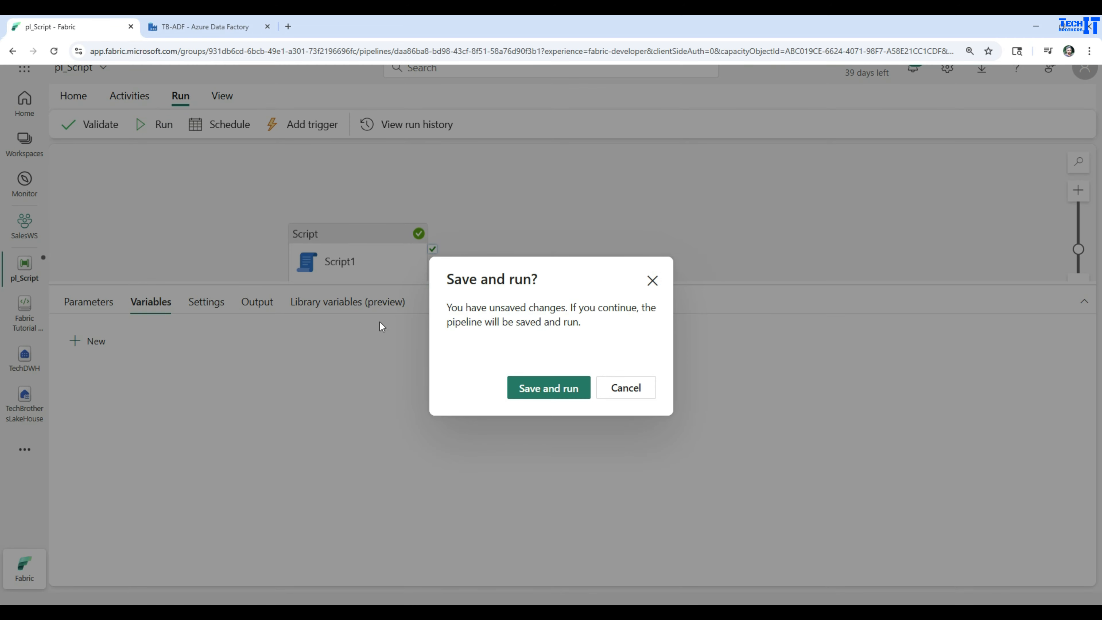
{"action": "left_click", "coordinate": [548, 388]}
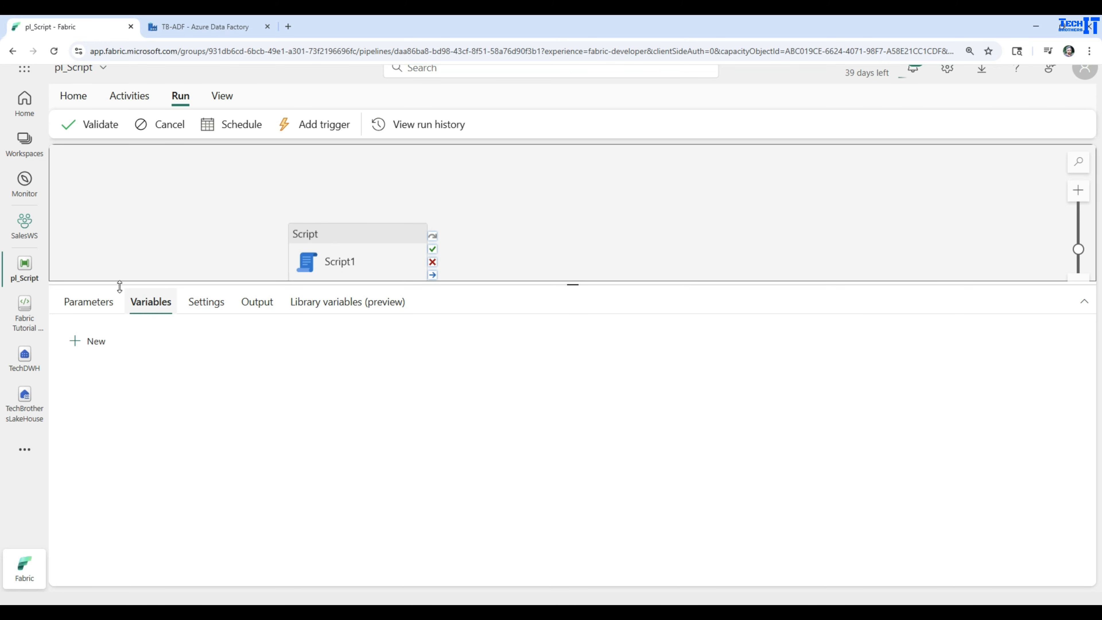
Inspect the scrRegion parameter's name and value in the input details of Script1's current run.
{"action": "left_click", "coordinate": [803, 412]}
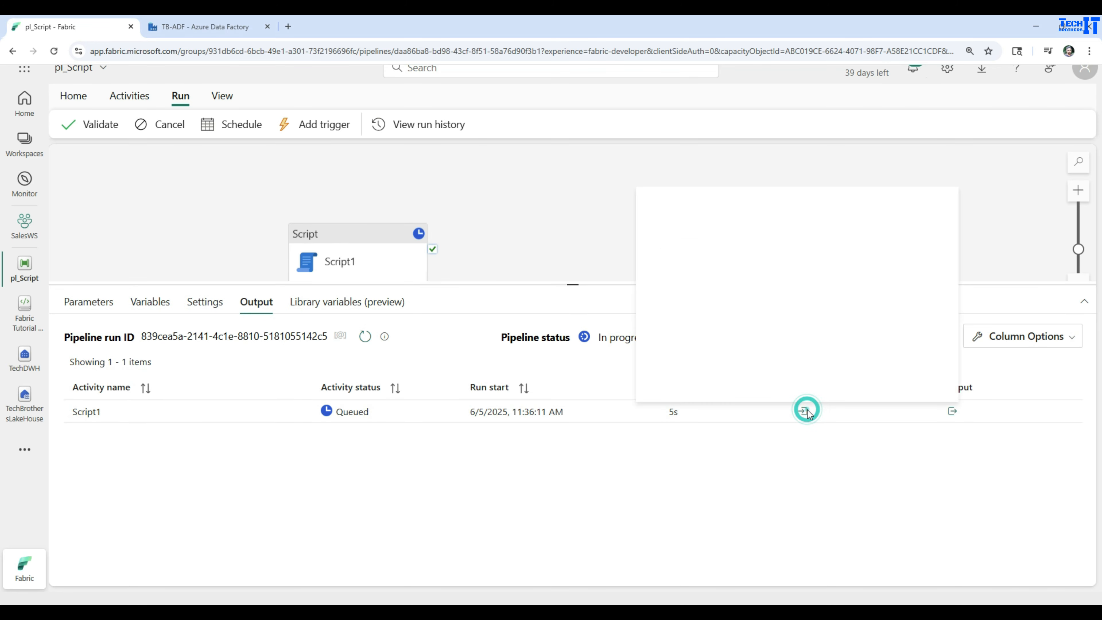
{"action": "left_click_drag", "start_coordinate": [789, 328], "coordinate": [744, 328]}
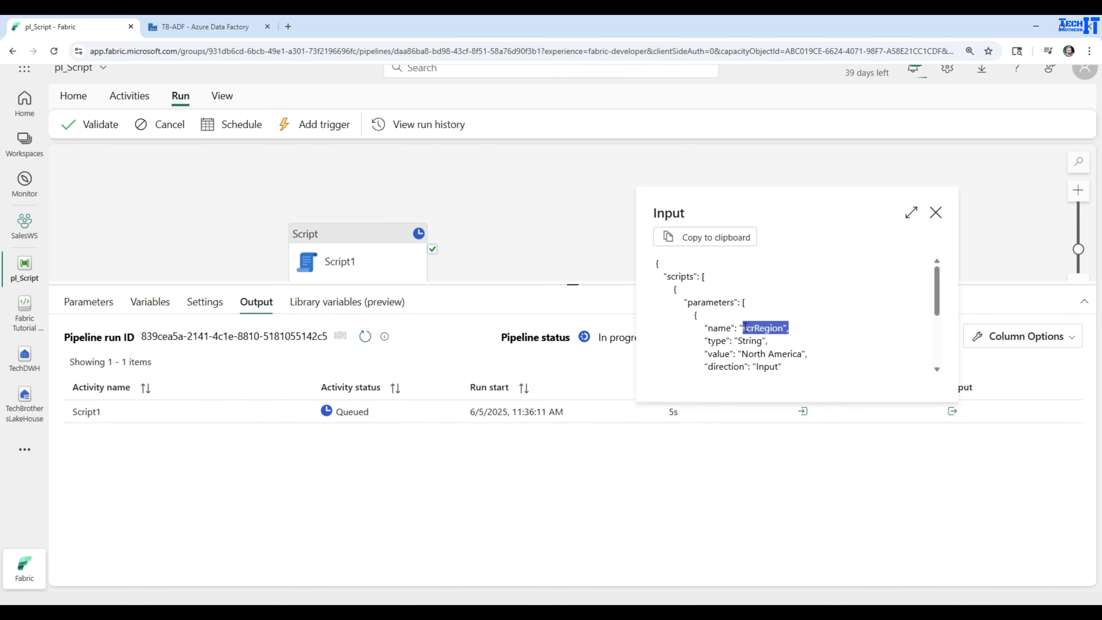
{"action": "double_click", "coordinate": [762, 354]}
{"action": "left_click", "coordinate": [795, 355]}
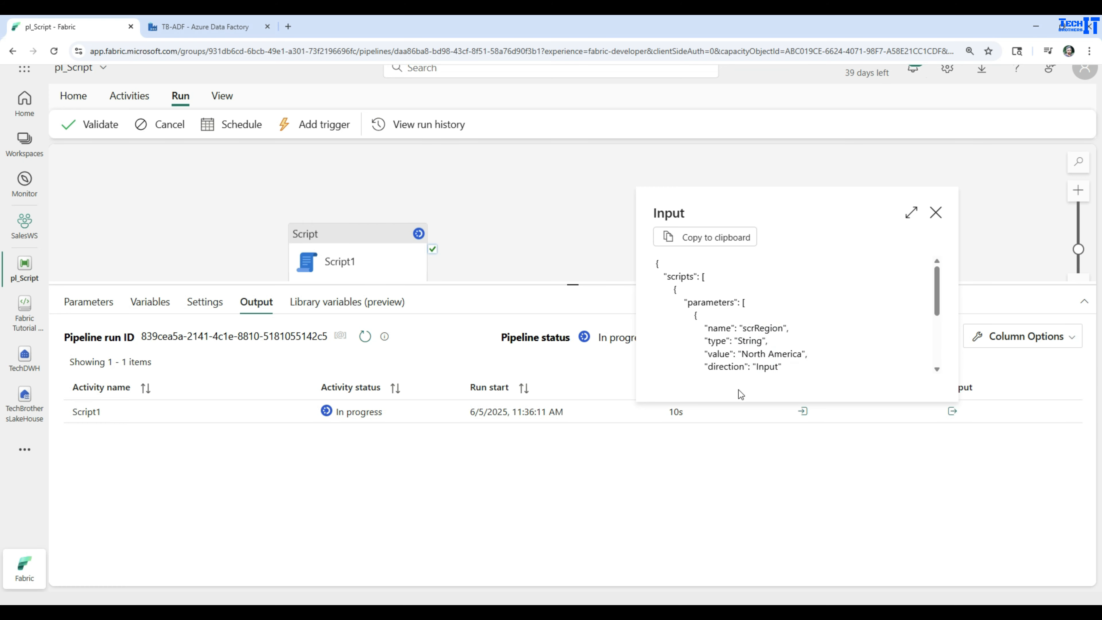
{"action": "left_click", "coordinate": [936, 213]}
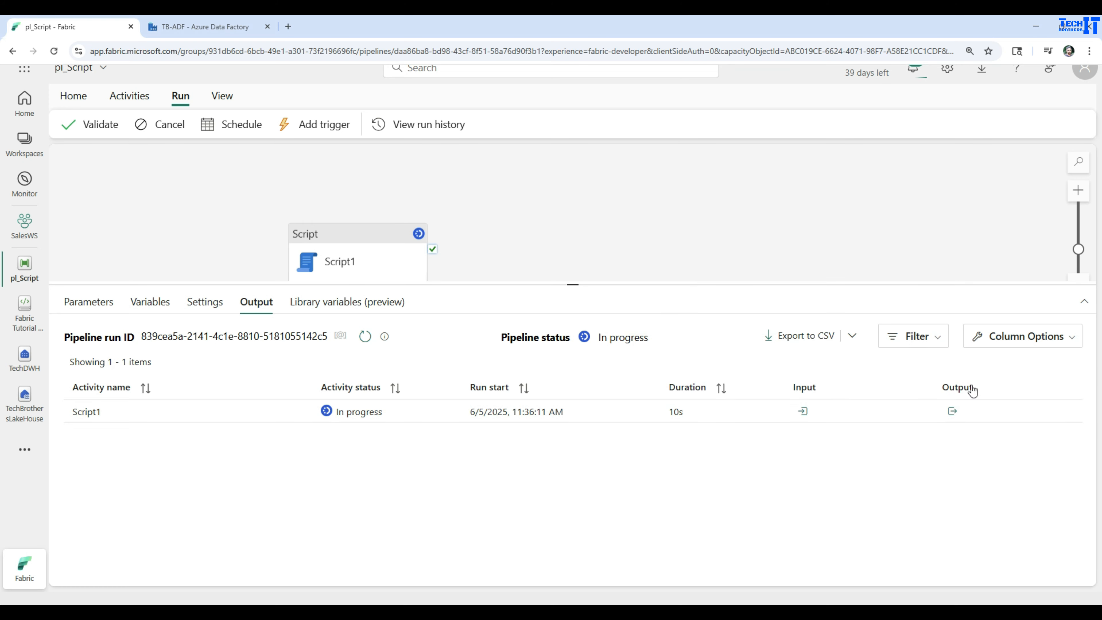
Examine the CNT value in the output details of Script1's run, then close them.
{"action": "left_click", "coordinate": [952, 411]}
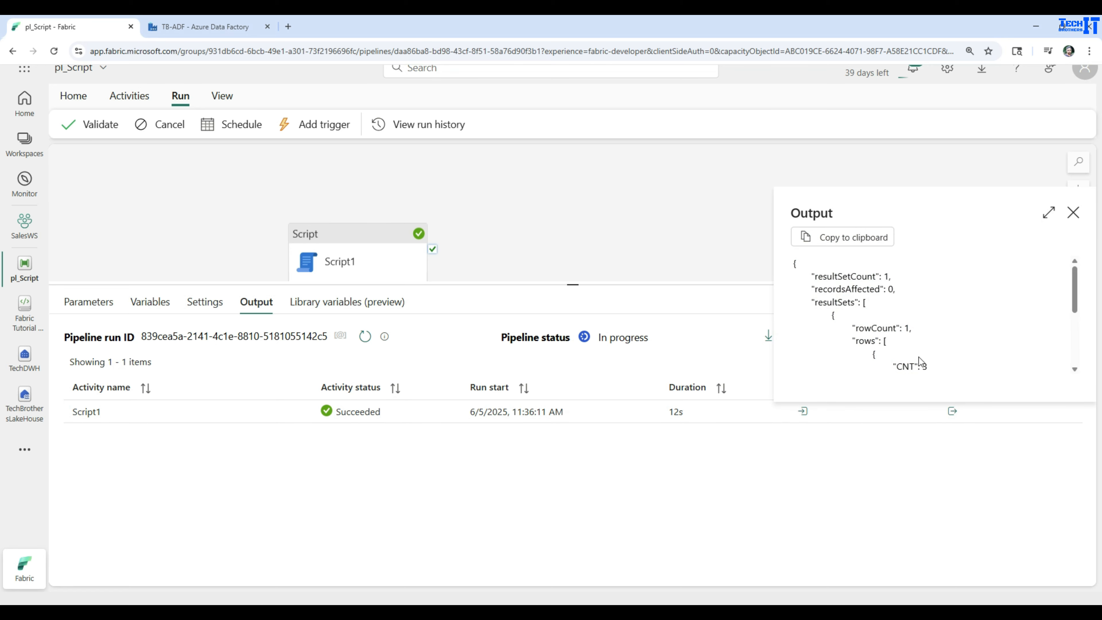
{"action": "double_click", "coordinate": [925, 363]}
{"action": "left_click_drag", "start_coordinate": [912, 367], "coordinate": [886, 277]}
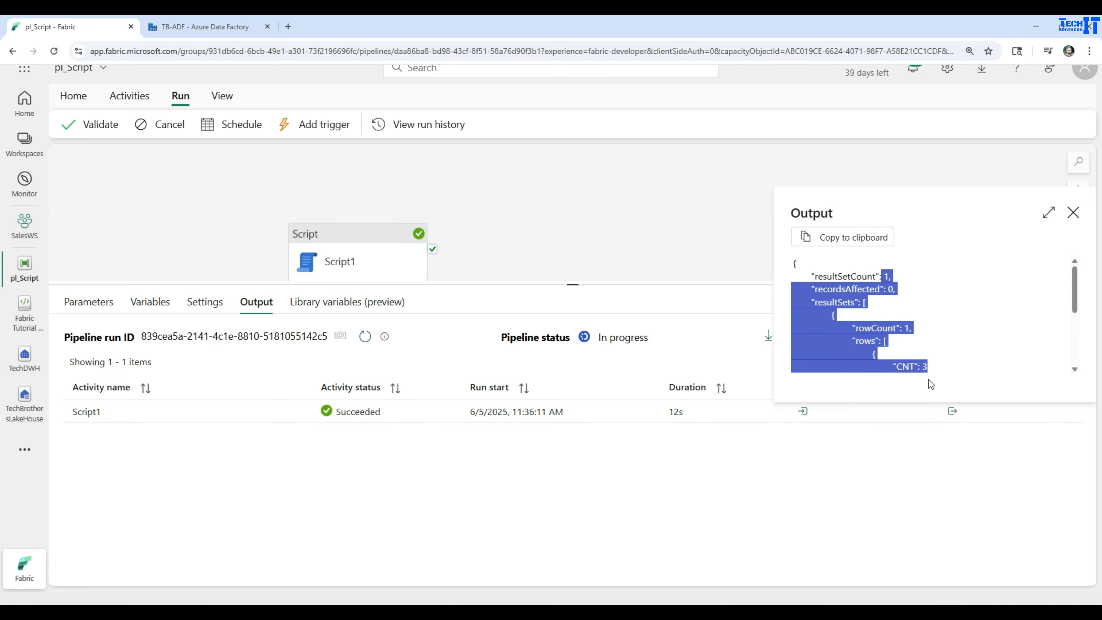
{"action": "left_click", "coordinate": [929, 380]}
{"action": "left_click", "coordinate": [899, 366]}
{"action": "left_click_drag", "start_coordinate": [899, 365], "coordinate": [920, 308]}
{"action": "left_click", "coordinate": [931, 310]}
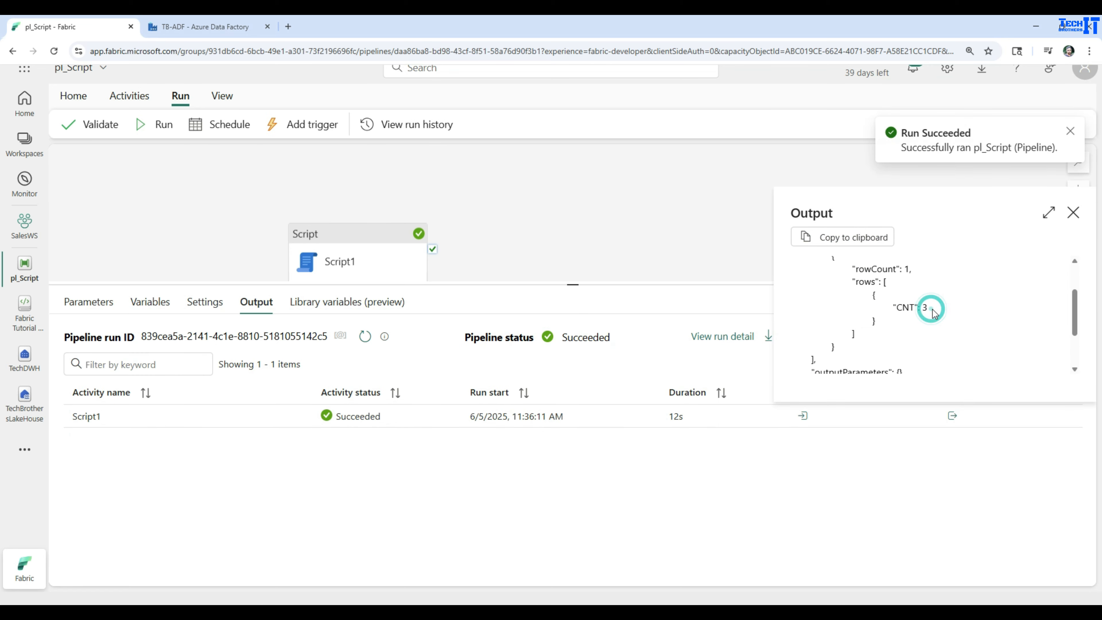
{"action": "left_click", "coordinate": [1073, 213]}
Add a second script parameter named scrCount with type Int64 to the Script1 activity.
{"action": "left_click", "coordinate": [347, 261]}
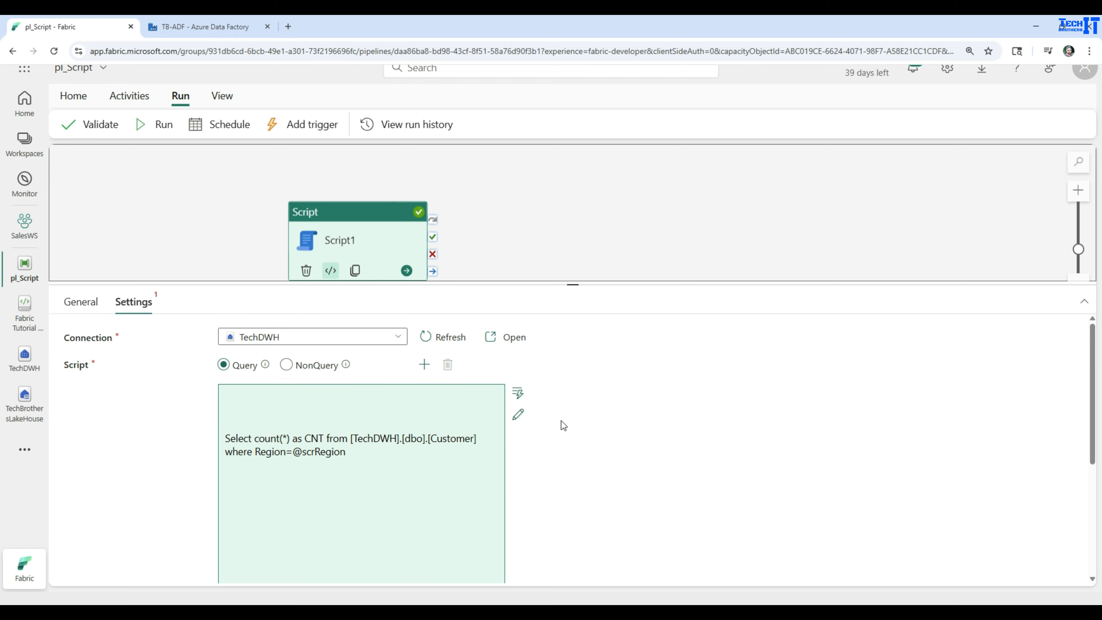
{"action": "scroll", "coordinate": [562, 420], "scroll_direction": "down", "scroll_amount": 5}
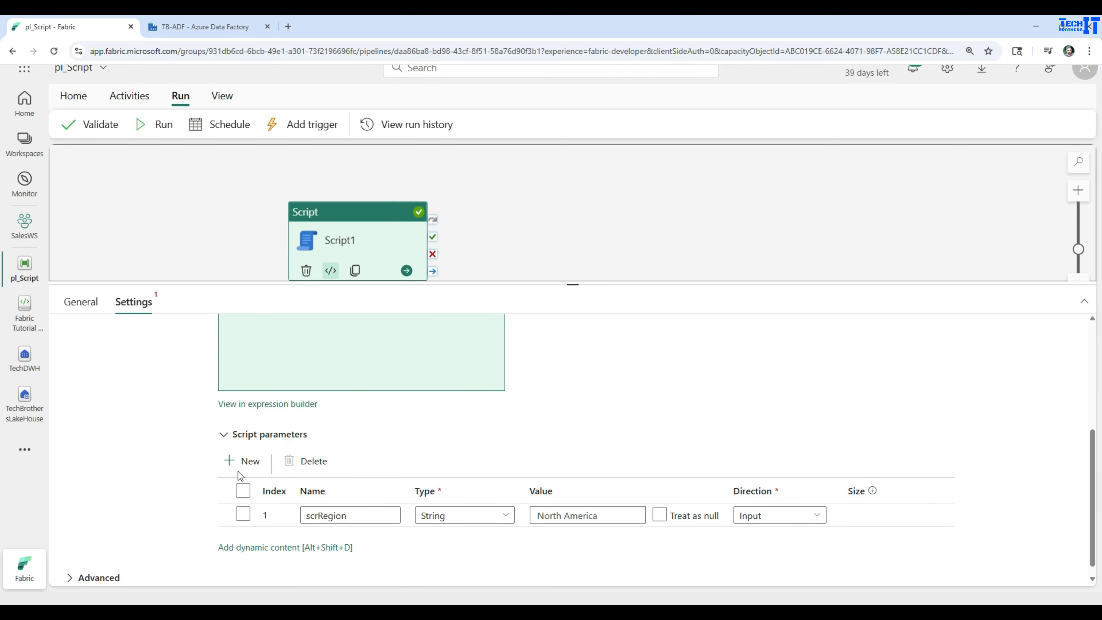
{"action": "left_click", "coordinate": [241, 461]}
{"action": "left_click", "coordinate": [345, 538]}
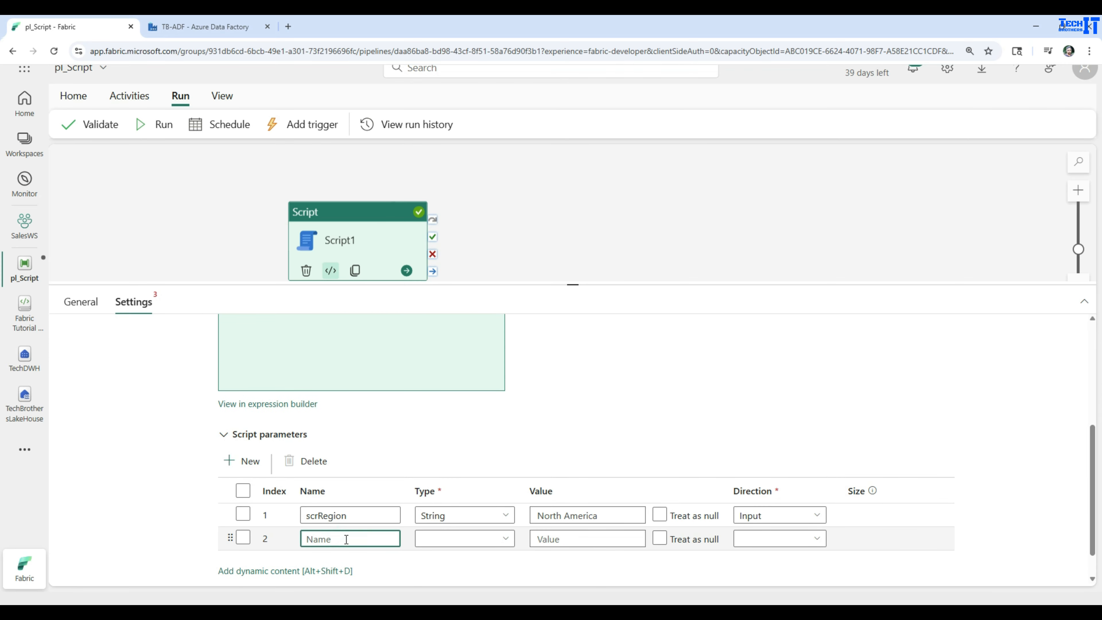
{"action": "type", "text": "scrCount"}
{"action": "left_click", "coordinate": [478, 539]}
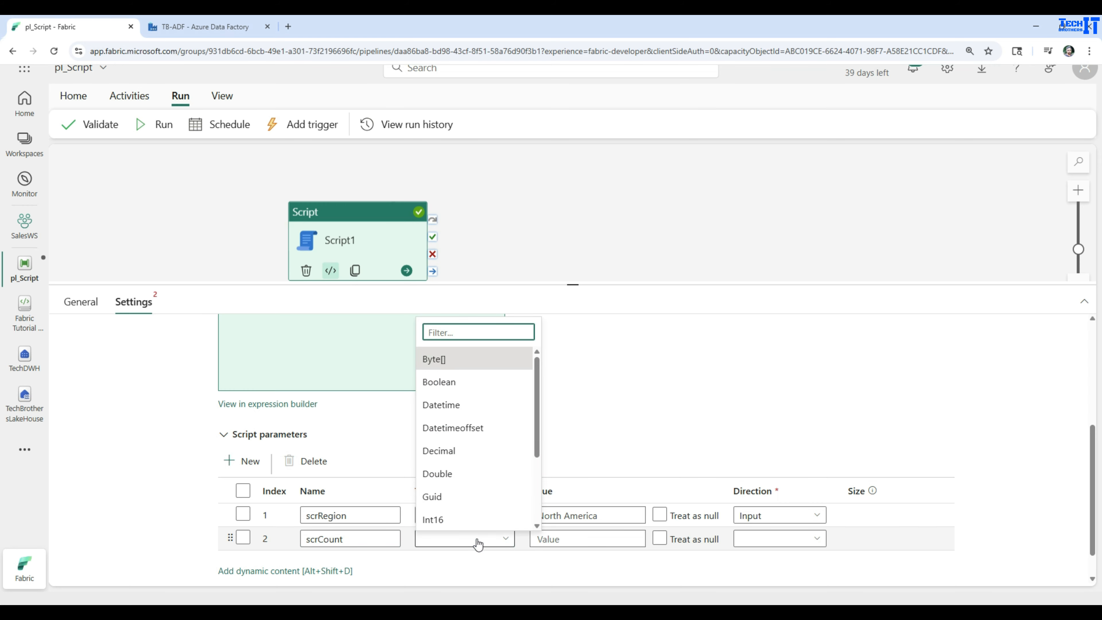
{"action": "type", "text": "in"}
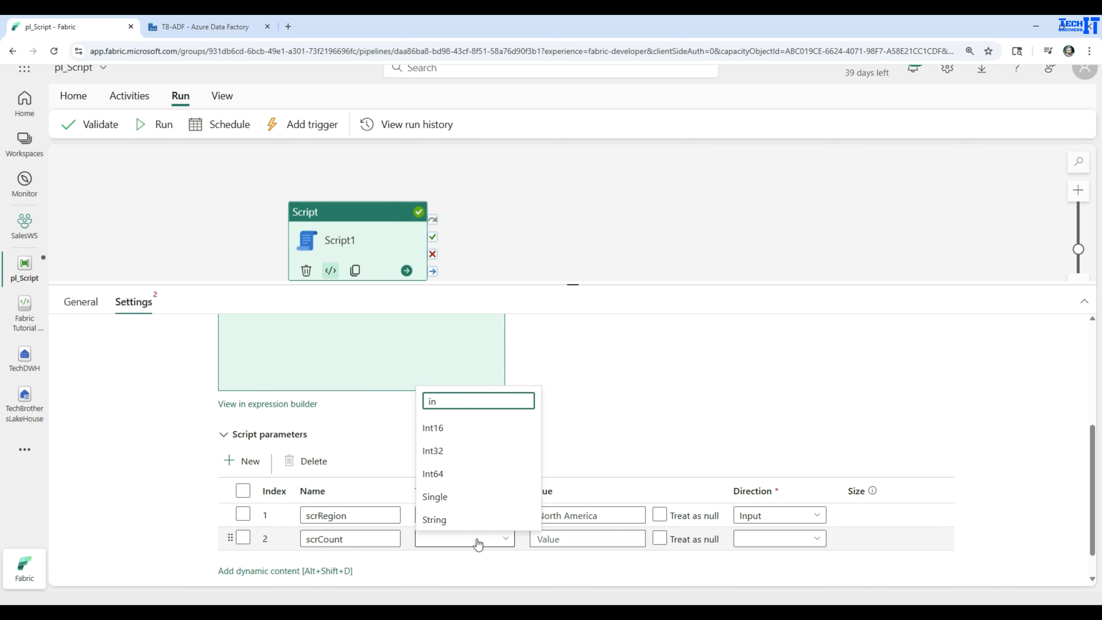
{"action": "left_click", "coordinate": [475, 474]}
Give the scrCount script parameter the value 0 and the direction Output.
{"action": "left_click", "coordinate": [610, 545]}
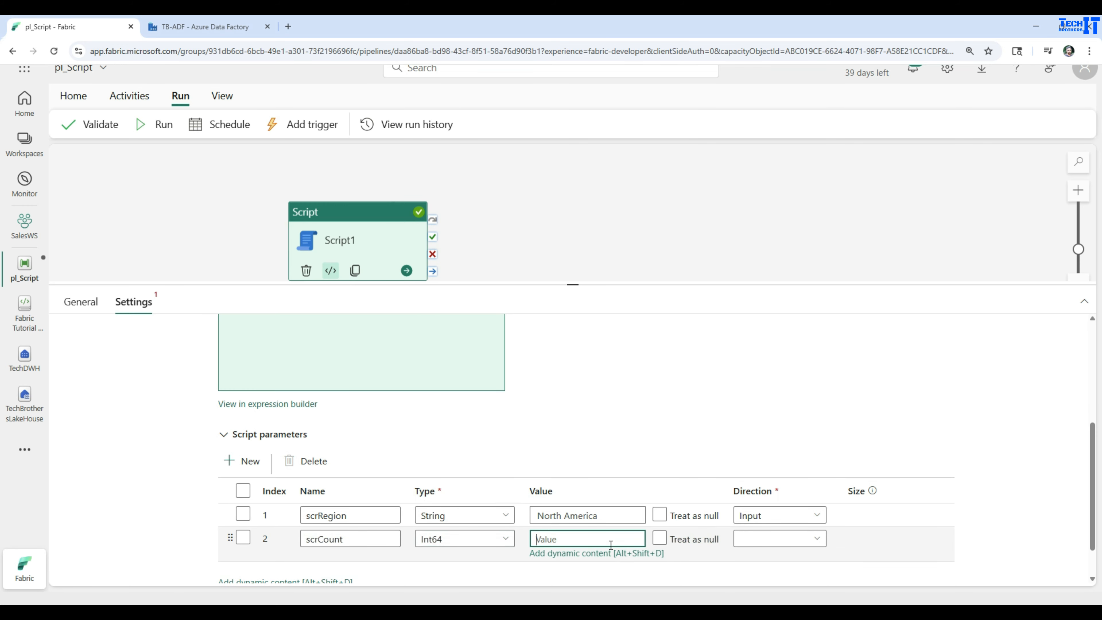
{"action": "type", "text": "0"}
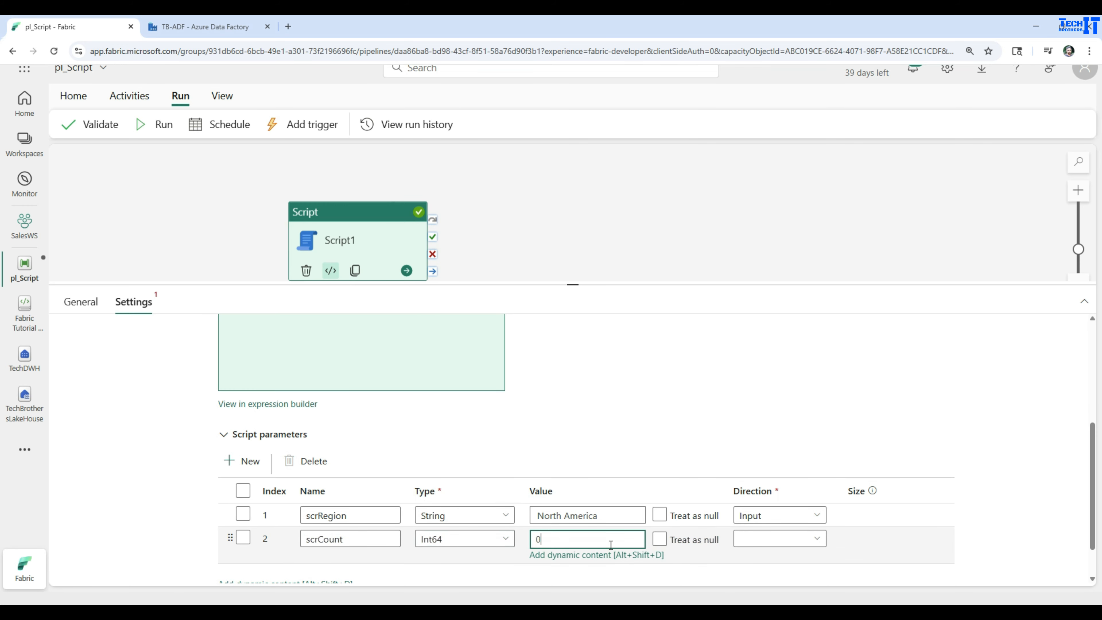
{"action": "left_click", "coordinate": [816, 541]}
{"action": "left_click", "coordinate": [790, 505]}
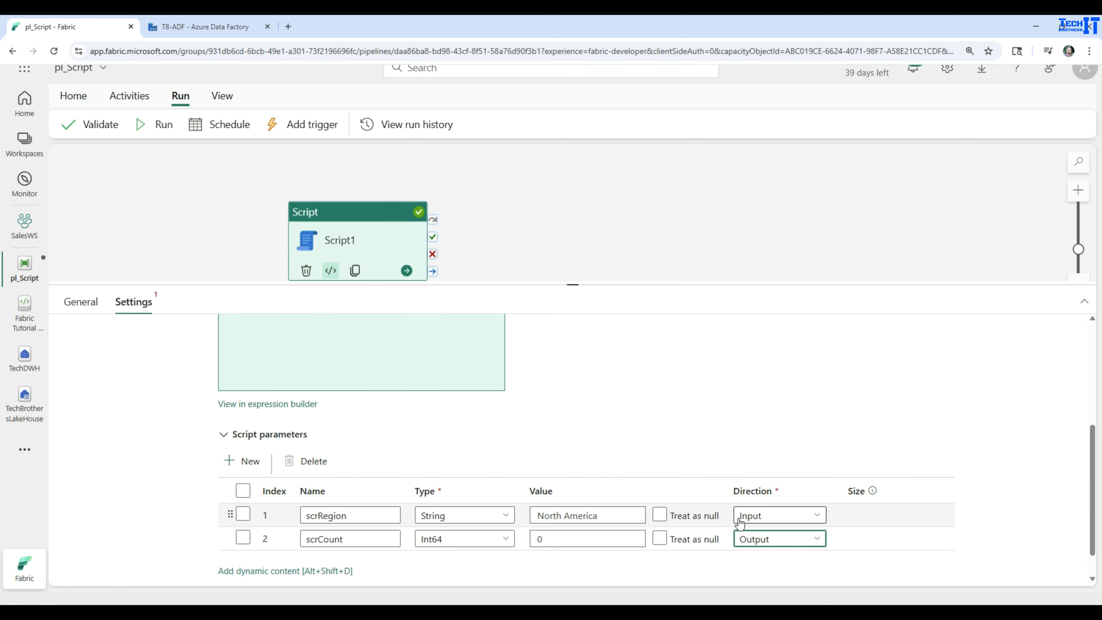
{"action": "left_click", "coordinate": [663, 542]}
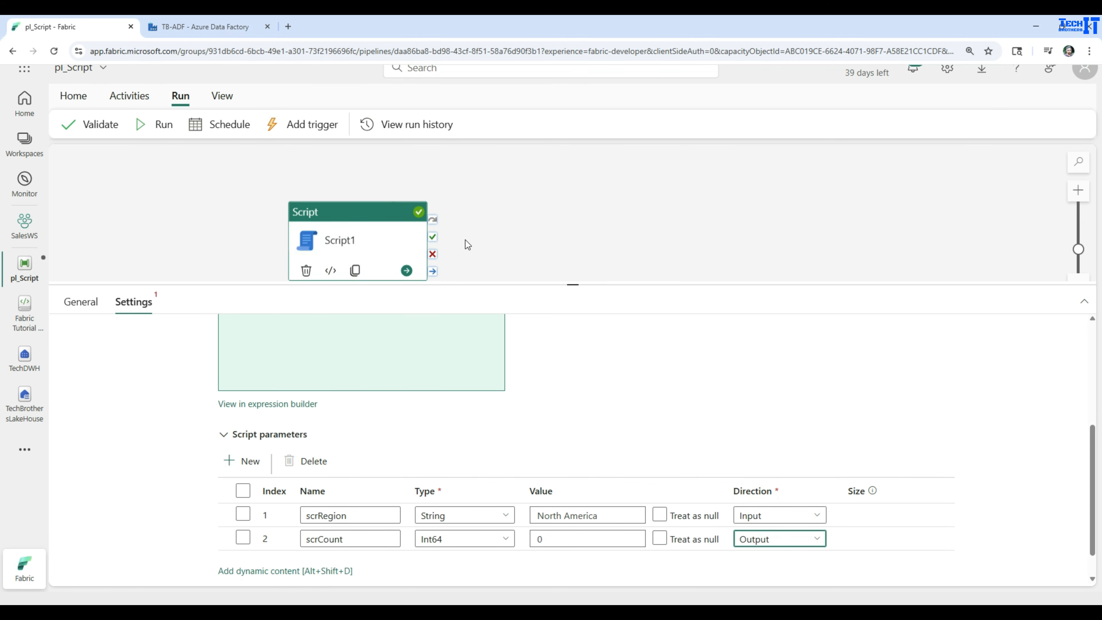
Open Script1's query for editing and remove the "as CNT" alias after count(*).
{"action": "left_click", "coordinate": [355, 355]}
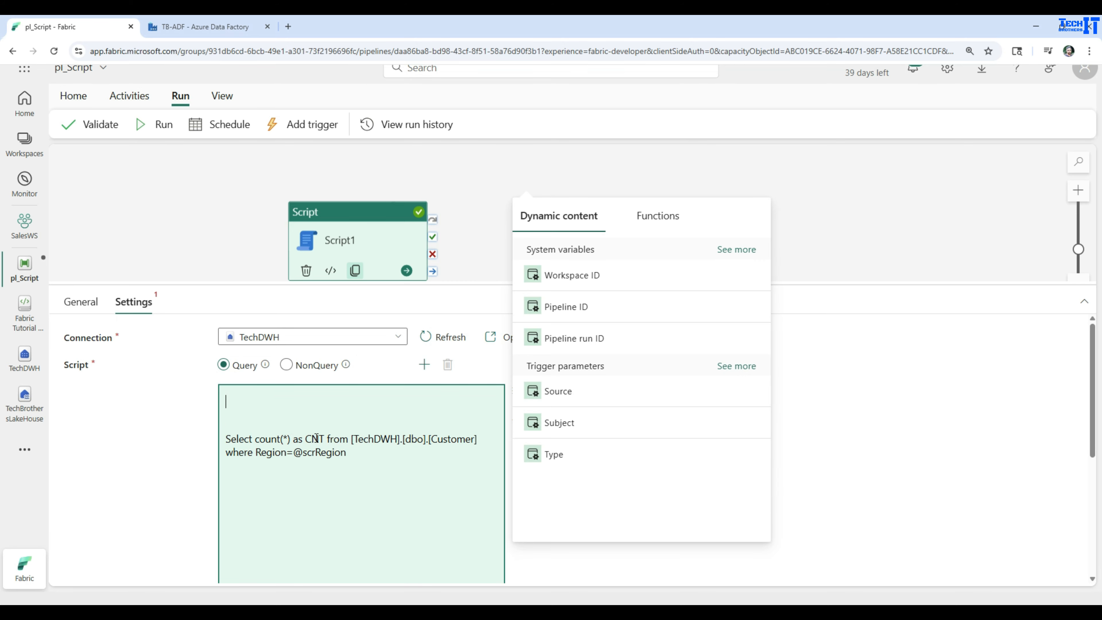
{"action": "left_click", "coordinate": [655, 561]}
{"action": "scroll", "coordinate": [682, 532], "scroll_direction": "down", "scroll_amount": 5}
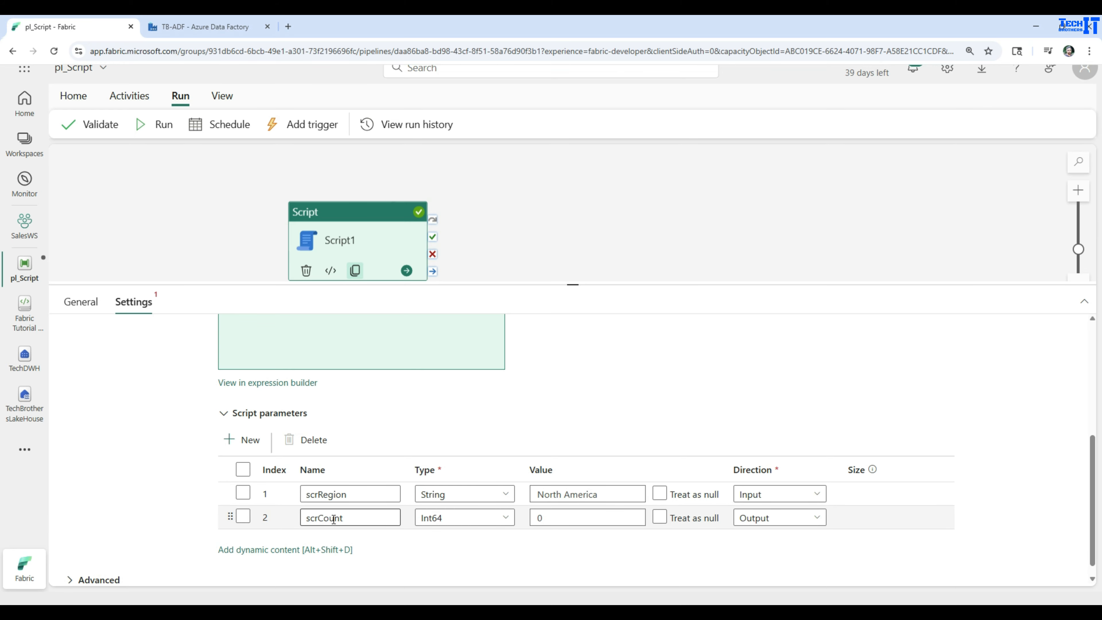
{"action": "scroll", "coordinate": [571, 416], "scroll_direction": "up", "scroll_amount": 5}
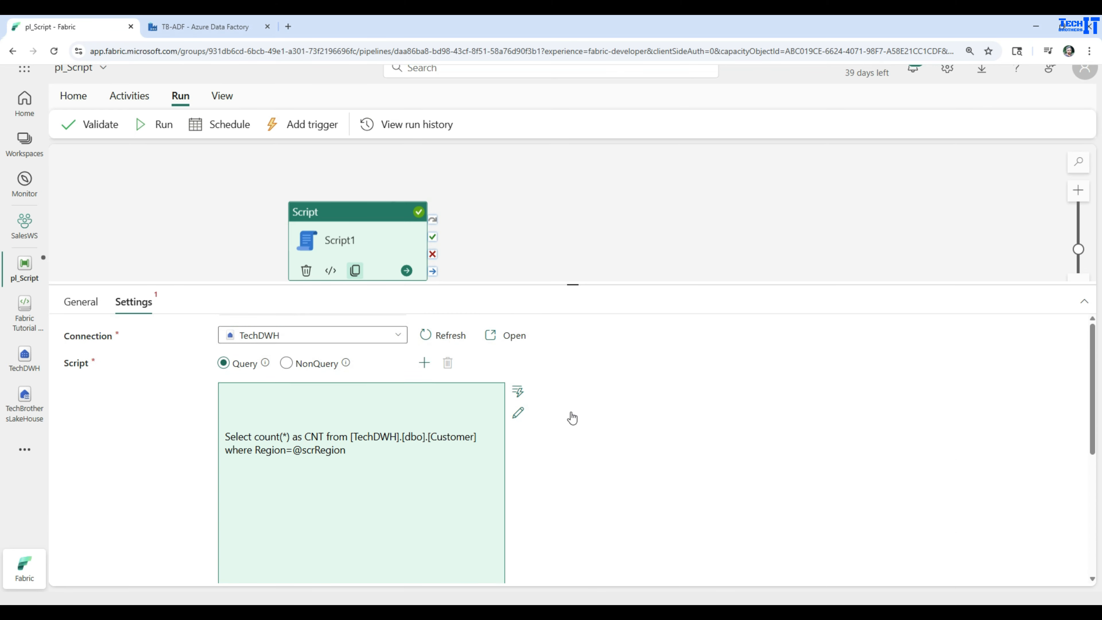
{"action": "left_click", "coordinate": [518, 416]}
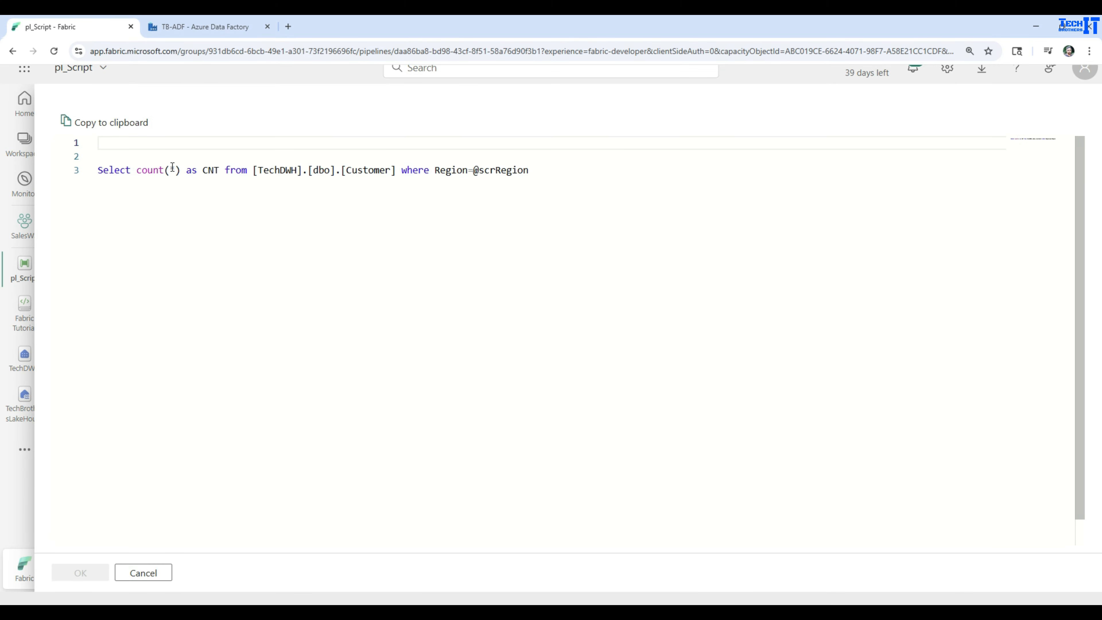
{"action": "left_click_drag", "start_coordinate": [218, 169], "coordinate": [185, 170]}
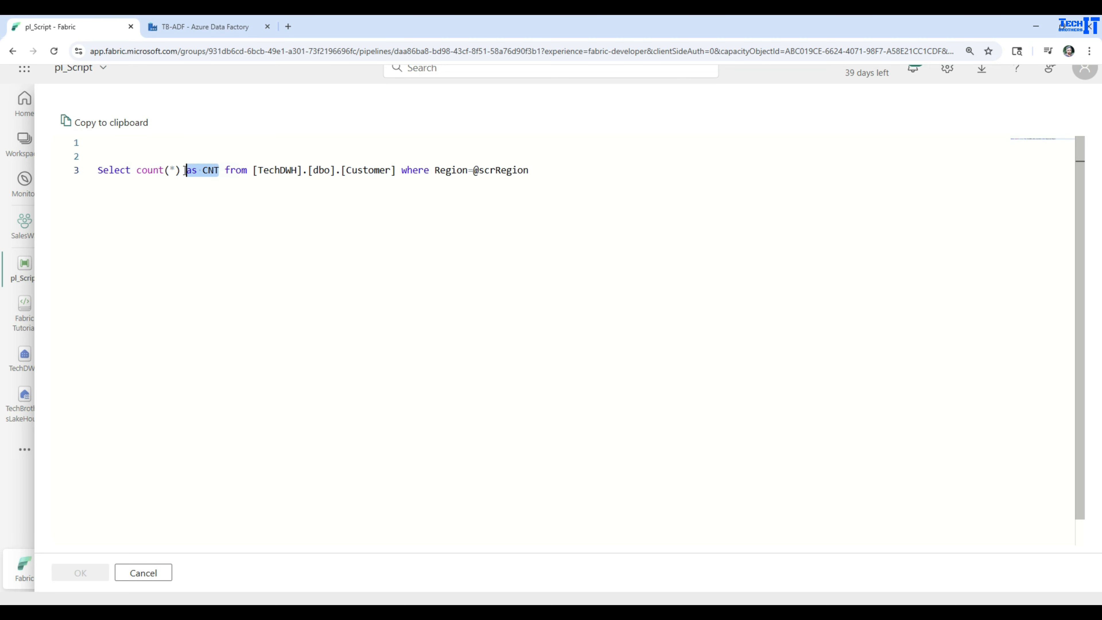
{"action": "key", "text": "Delete"}
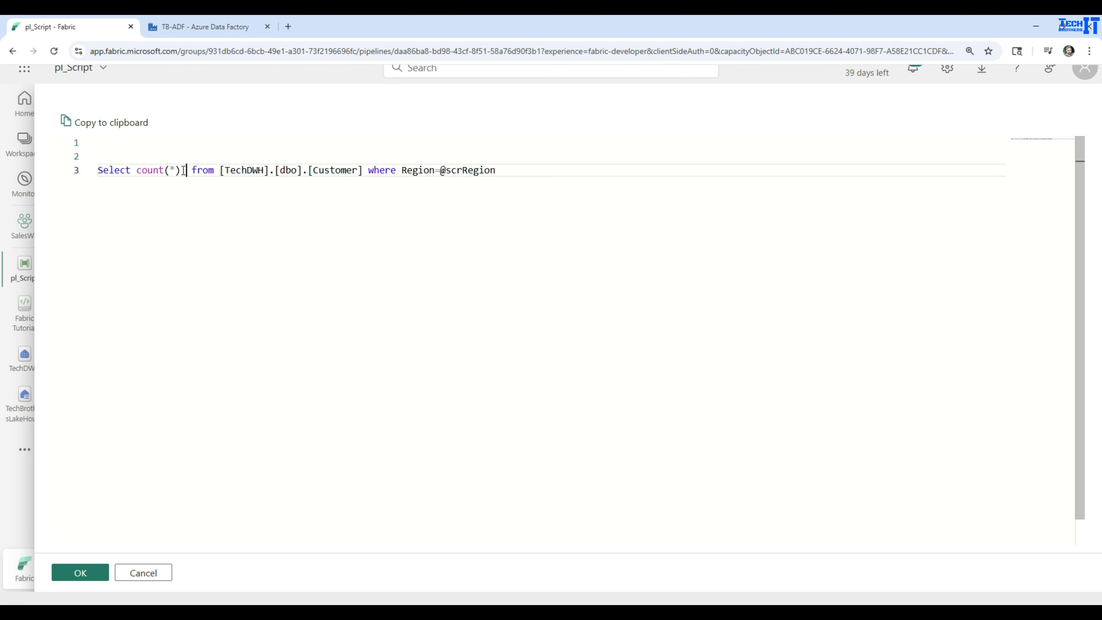
{"action": "left_click", "coordinate": [142, 170]}
{"action": "type", "text": "@s"}
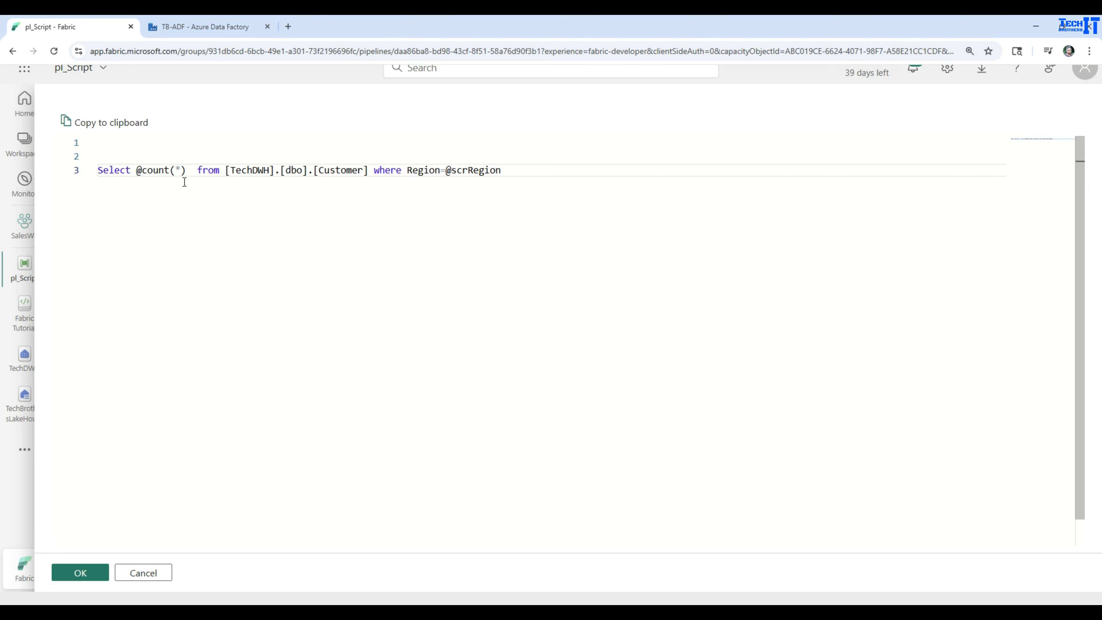
{"action": "type", "text": "c"}
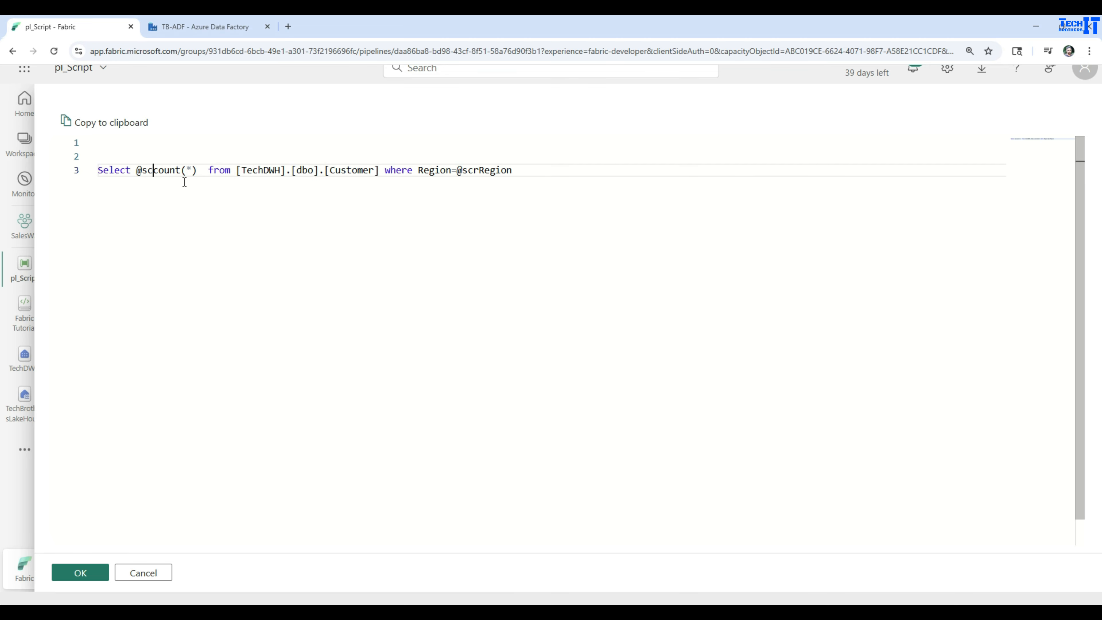
{"action": "type", "text": "r"}
{"action": "type", "text": "Count"}
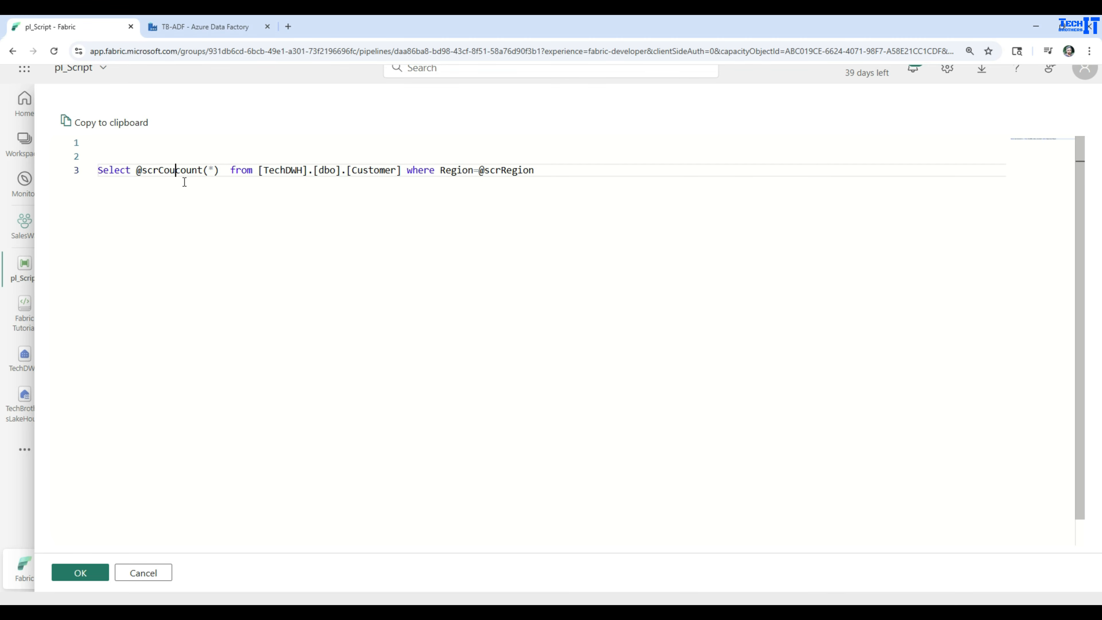
{"action": "type", "text": "="}
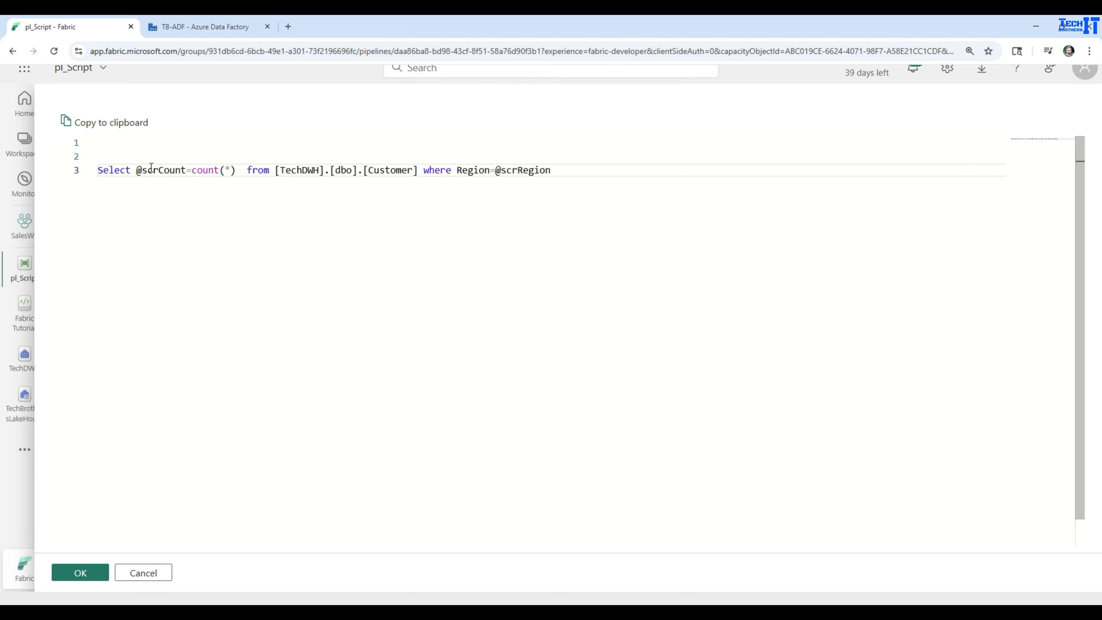
{"action": "left_click_drag", "start_coordinate": [135, 170], "coordinate": [194, 170]}
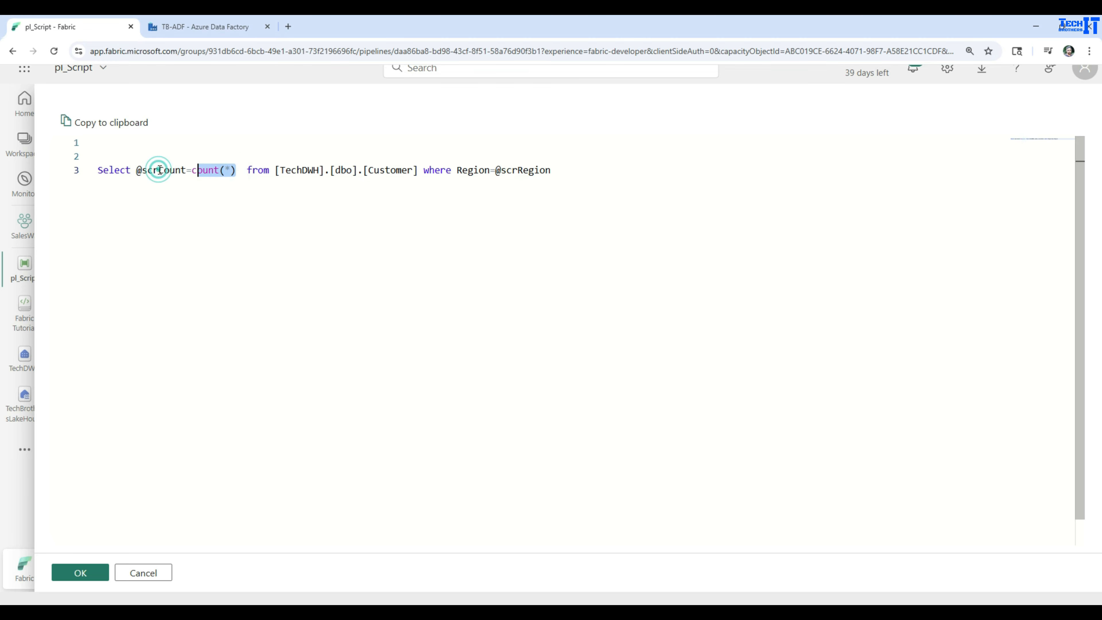
{"action": "double_click", "coordinate": [159, 170]}
{"action": "left_click", "coordinate": [197, 180]}
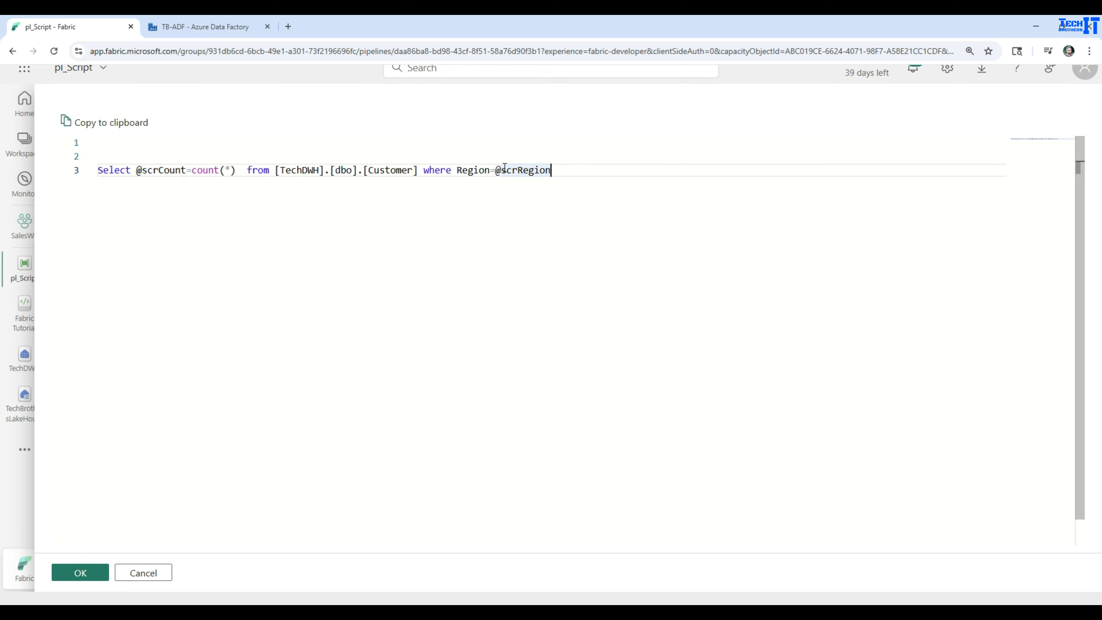
{"action": "left_click", "coordinate": [83, 573]}
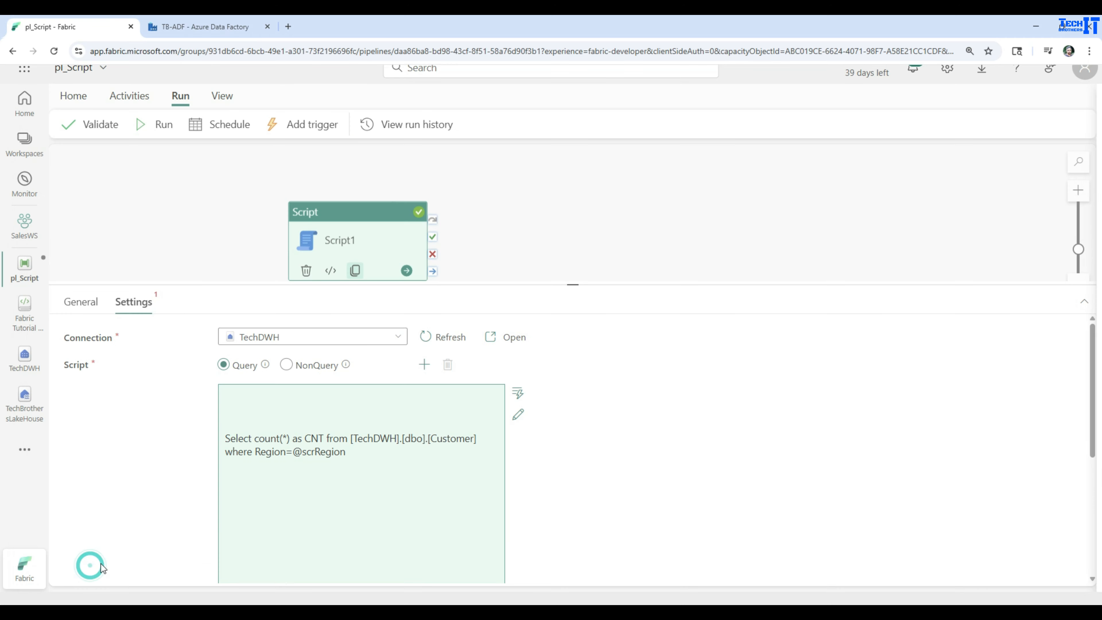
Review Script1's parameters and updated query, then save the changes and run the pipeline.
{"action": "scroll", "coordinate": [576, 456], "scroll_direction": "down", "scroll_amount": 4}
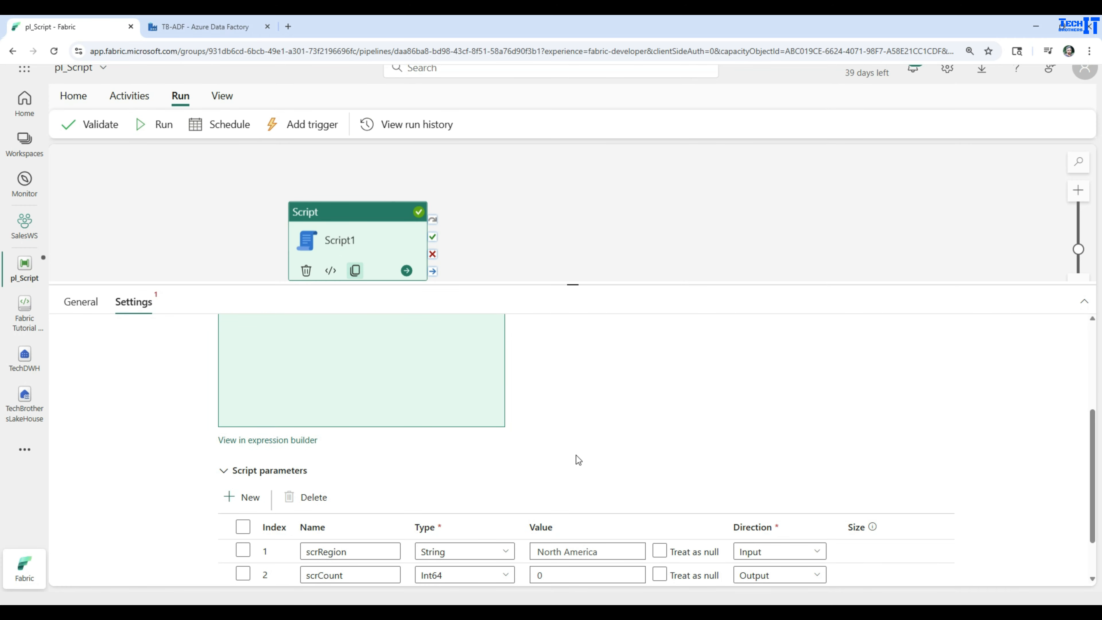
{"action": "scroll", "coordinate": [450, 448], "scroll_direction": "up", "scroll_amount": 5}
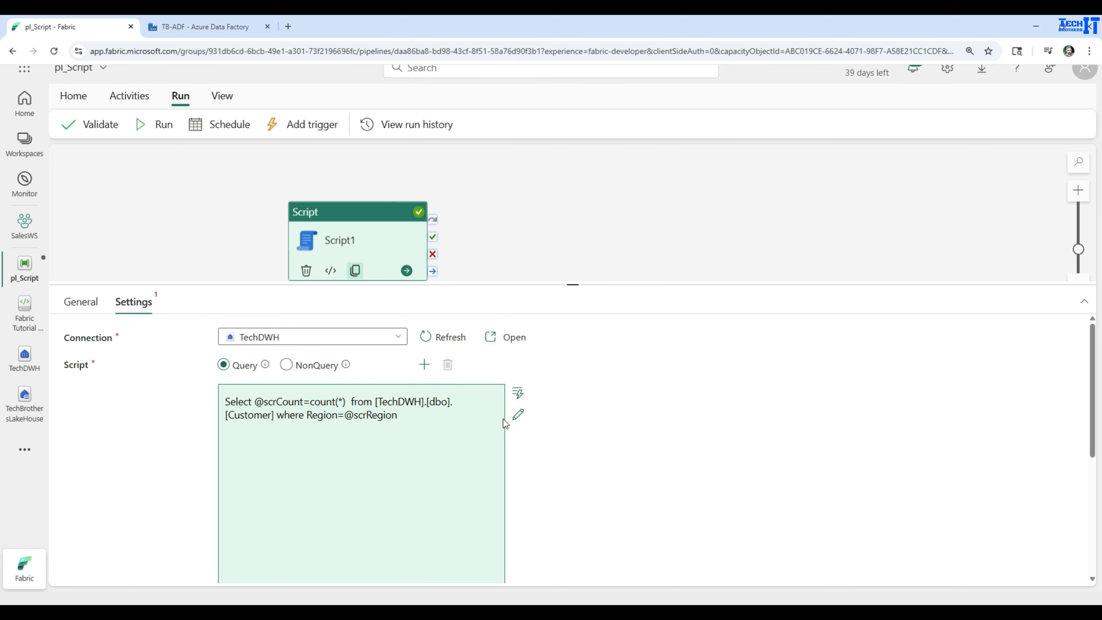
{"action": "left_click", "coordinate": [155, 127]}
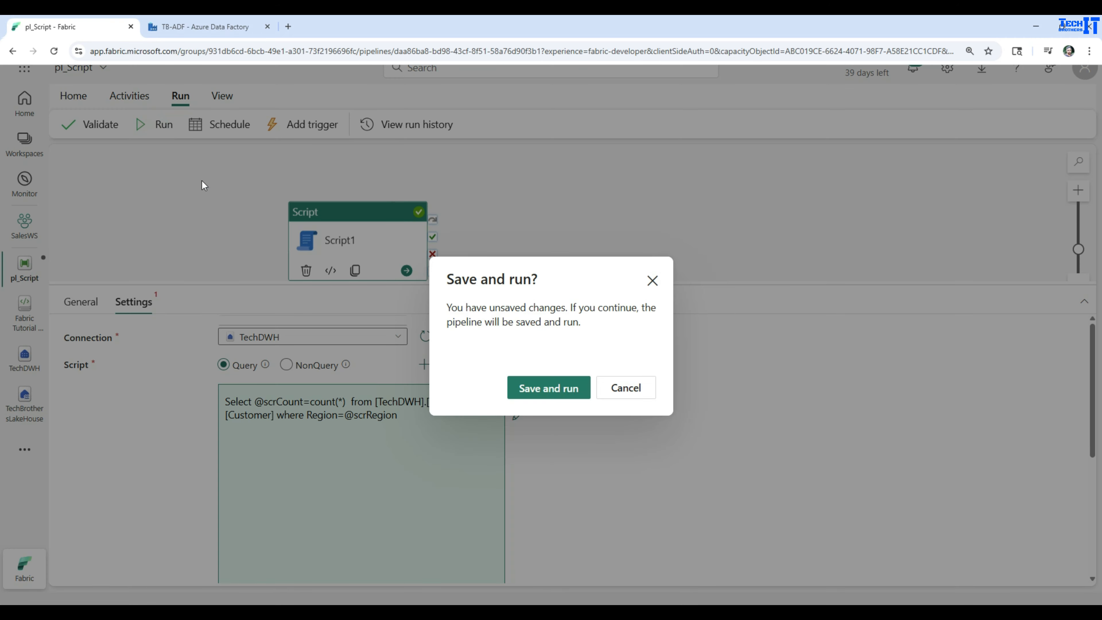
{"action": "left_click", "coordinate": [552, 389]}
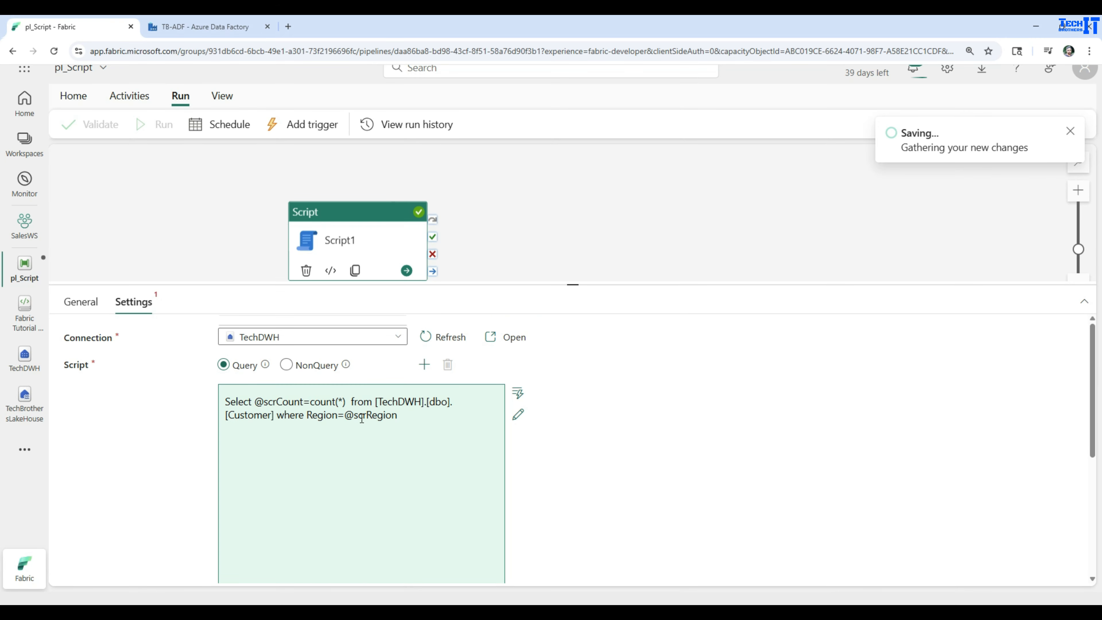
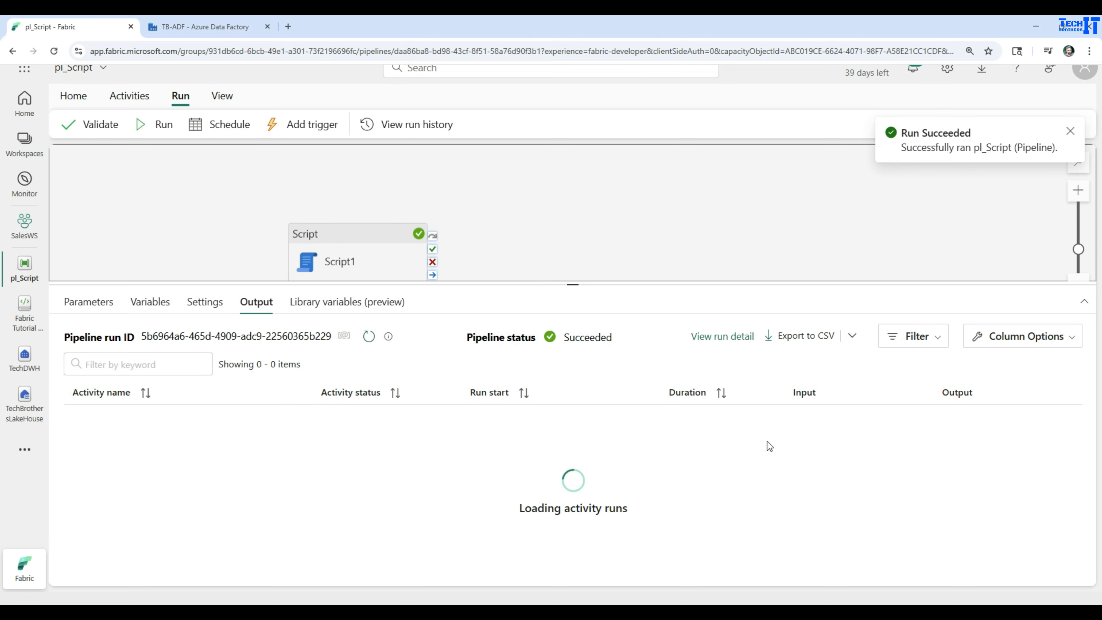
Examine Script1's run input and output, checking the scrCount output parameter, and close the output details.
{"action": "left_click", "coordinate": [803, 416]}
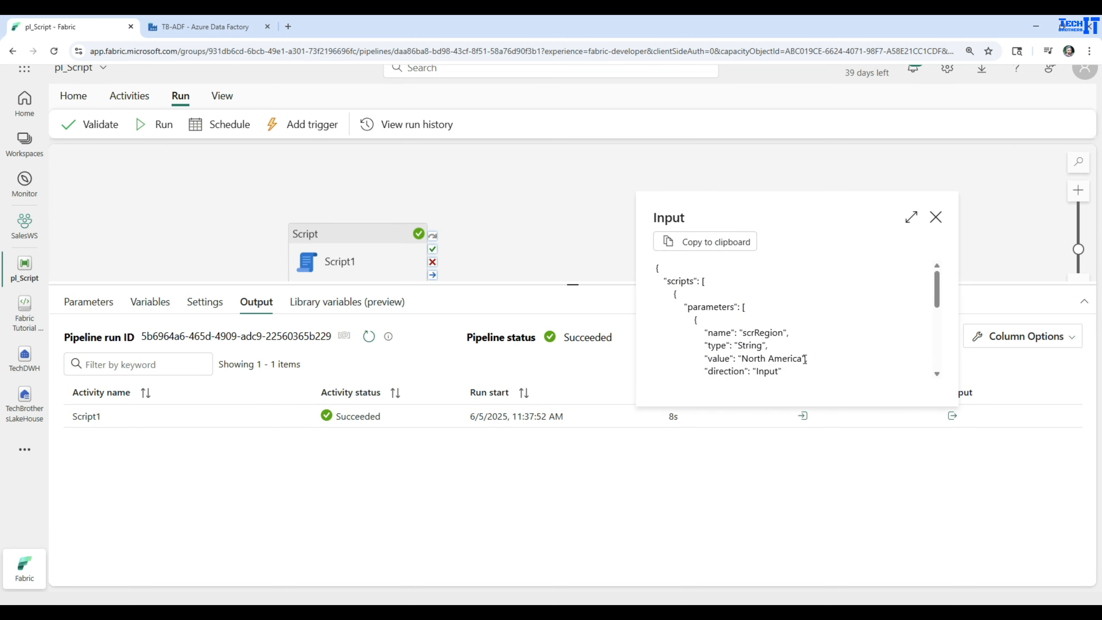
{"action": "left_click_drag", "start_coordinate": [935, 279], "coordinate": [938, 319]}
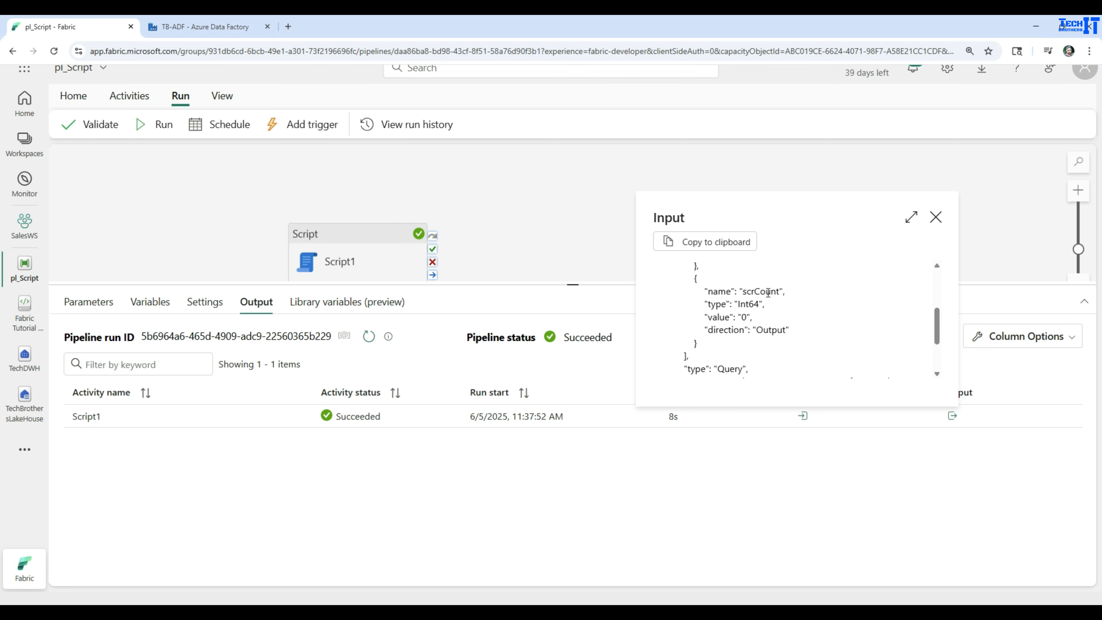
{"action": "left_click", "coordinate": [952, 416]}
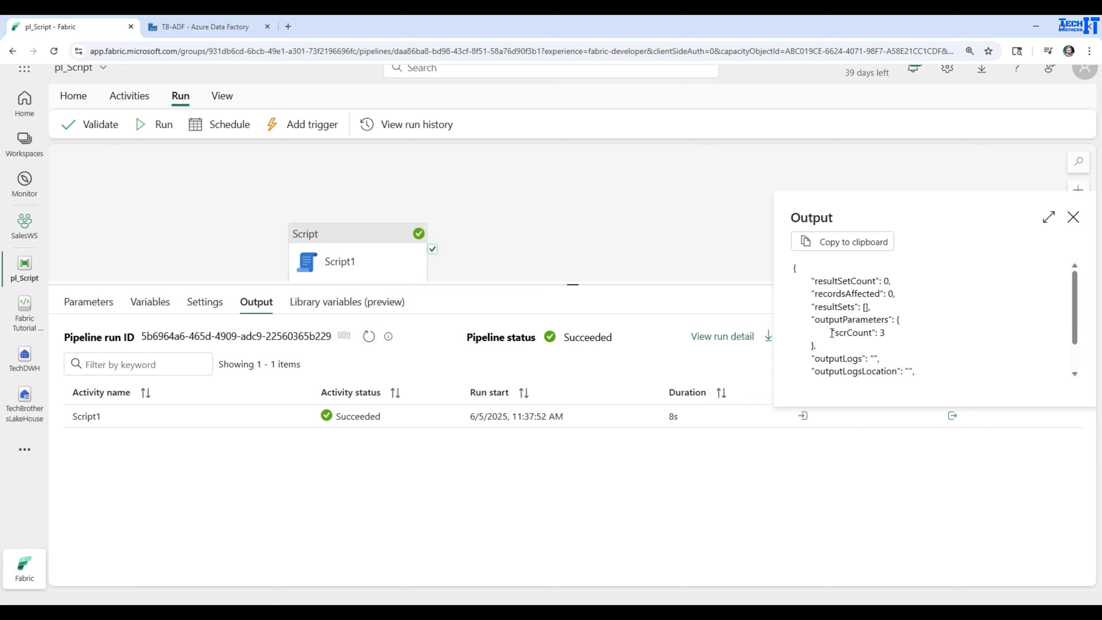
{"action": "left_click_drag", "start_coordinate": [832, 333], "coordinate": [876, 333]}
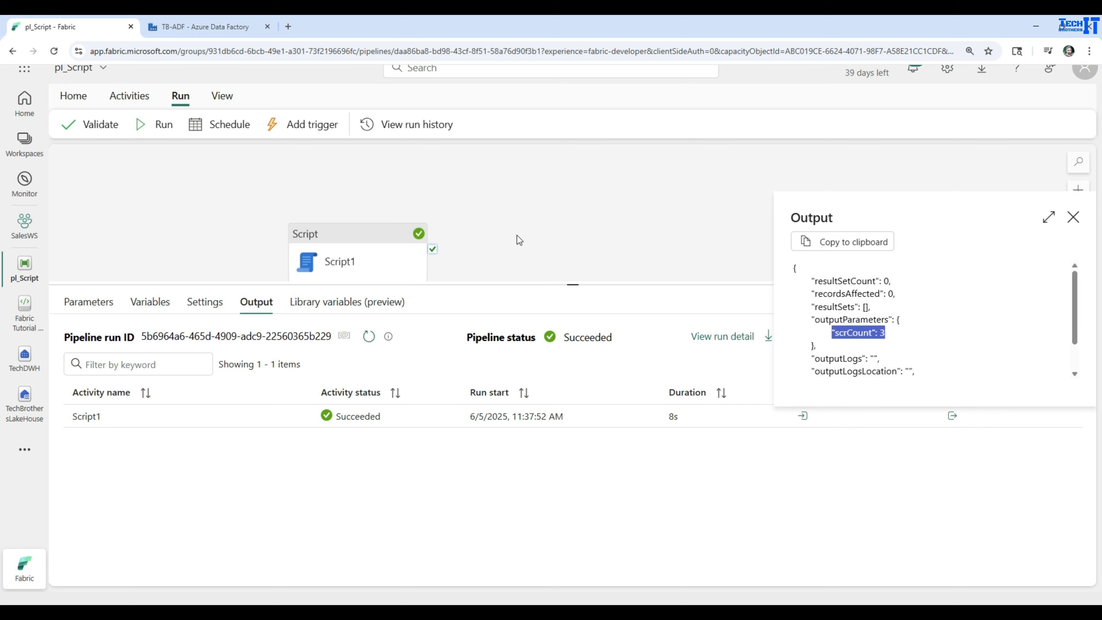
{"action": "left_click", "coordinate": [842, 334]}
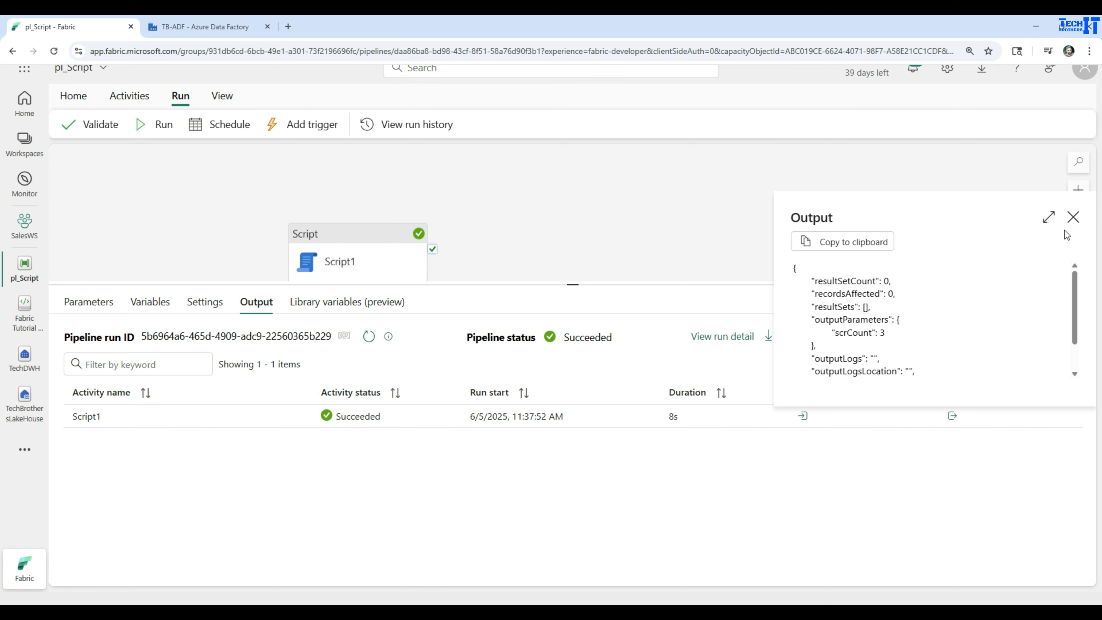
{"action": "left_click", "coordinate": [1073, 217]}
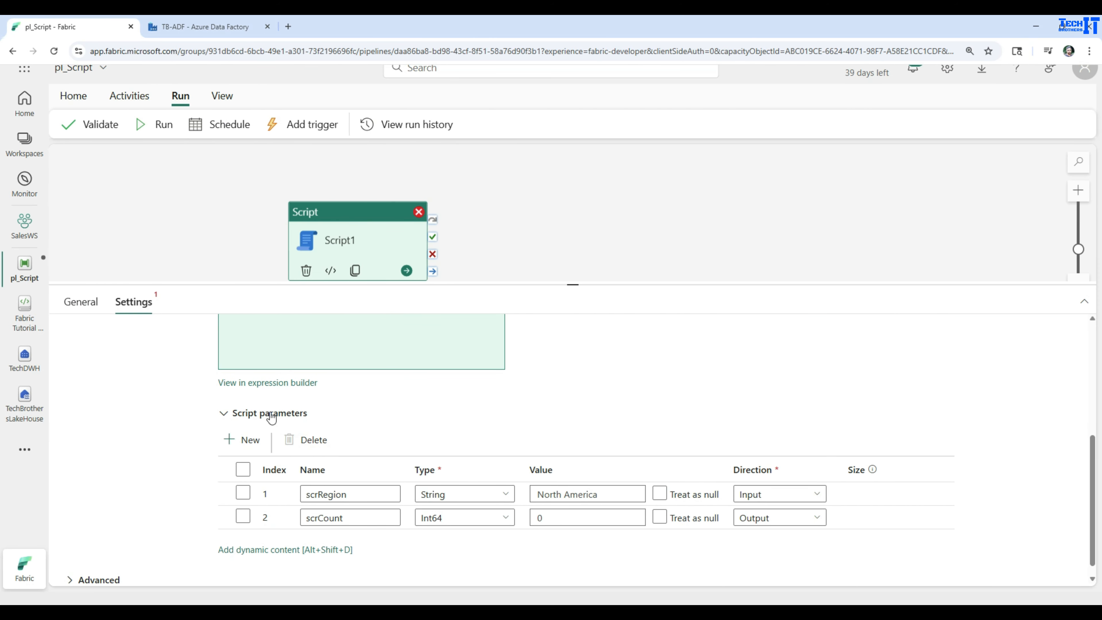
Add a third script parameter to Script1 named scrInputOutputRegion.
{"action": "left_click", "coordinate": [249, 441]}
{"action": "left_click", "coordinate": [347, 542]}
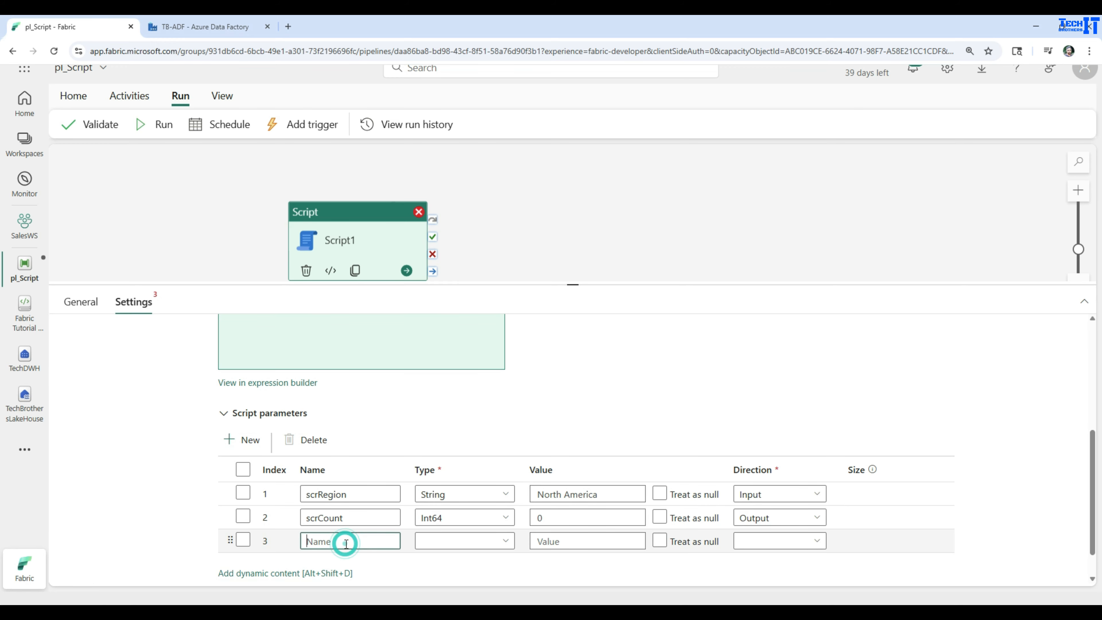
{"action": "type", "text": "sc"}
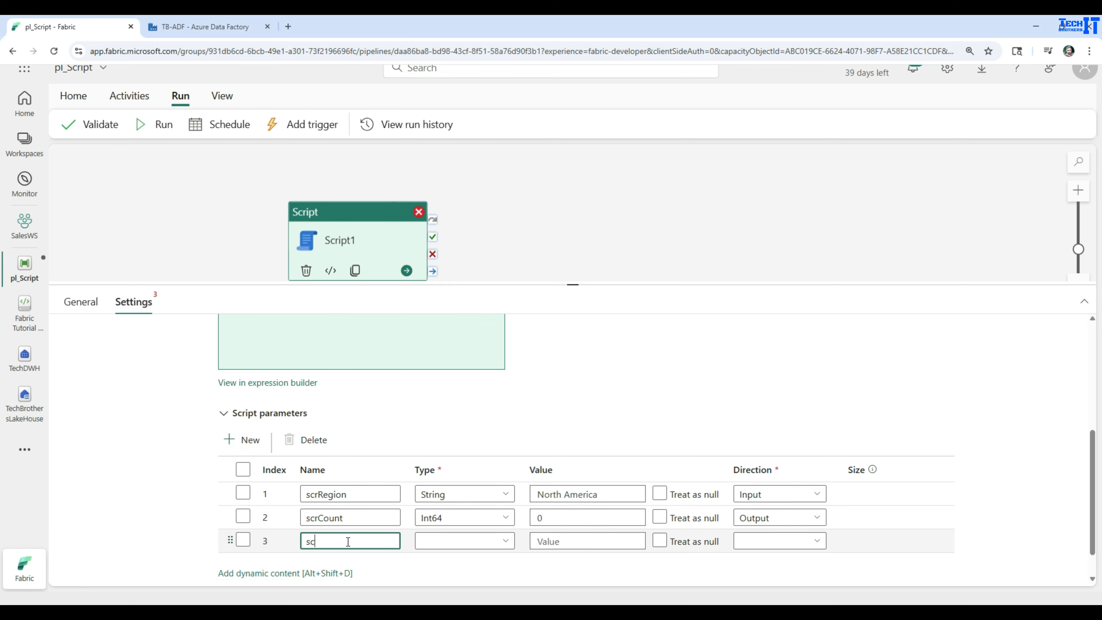
{"action": "type", "text": "rInpu"}
{"action": "key", "text": "BackSpace"}
{"action": "key", "text": "BackSpace"}
{"action": "type", "text": "putOutputRegion"}
Give the scrInputOutputRegion parameter the type String, the value Asia and the direction InputOutput.
{"action": "left_click", "coordinate": [451, 542]}
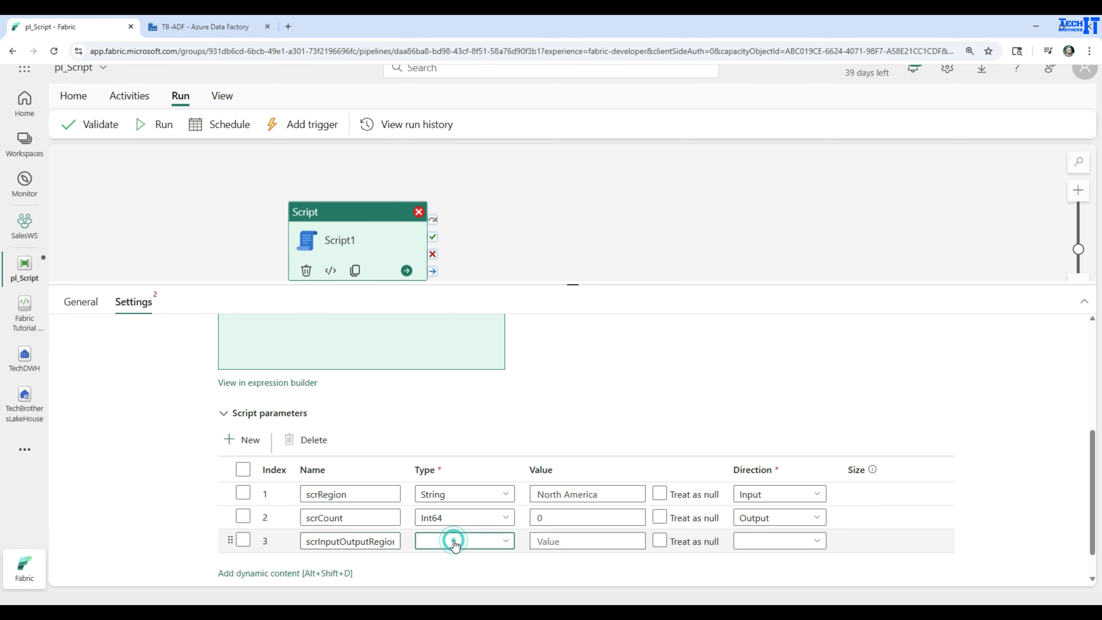
{"action": "type", "text": "s"}
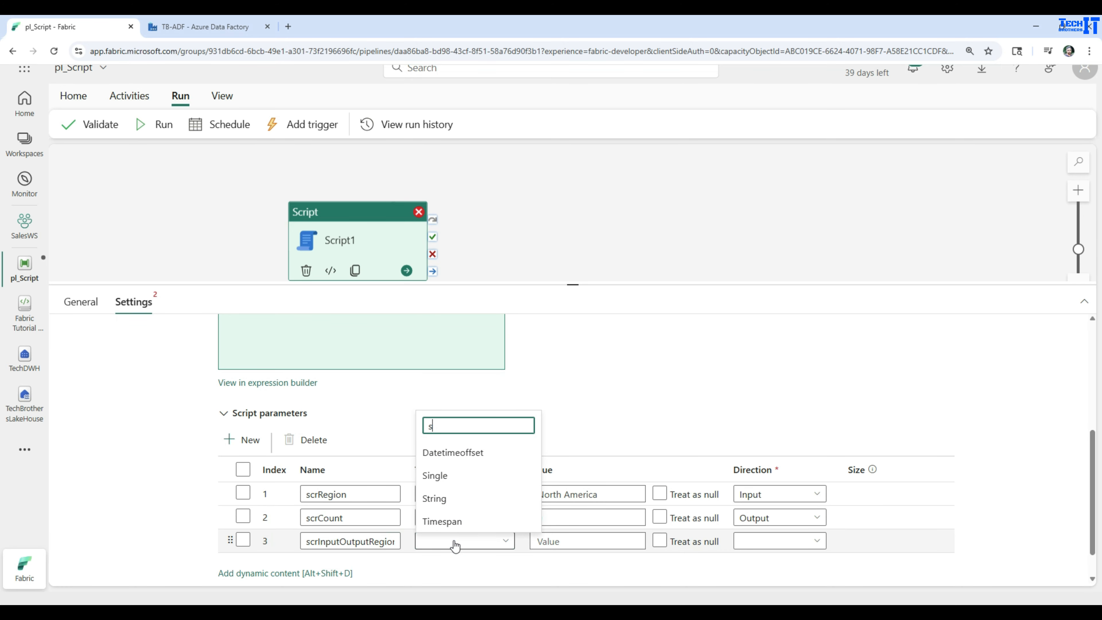
{"action": "left_click", "coordinate": [455, 495]}
{"action": "left_click", "coordinate": [581, 541]}
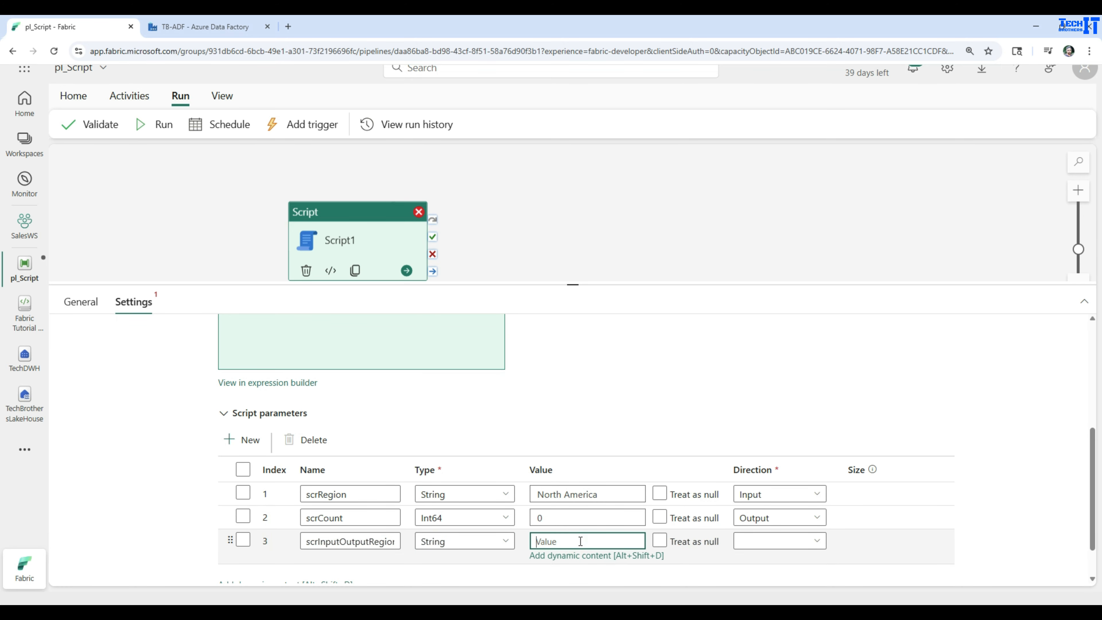
{"action": "type", "text": "ASIA"}
{"action": "key", "text": "BackSpace"}
{"action": "key", "text": "BackSpace"}
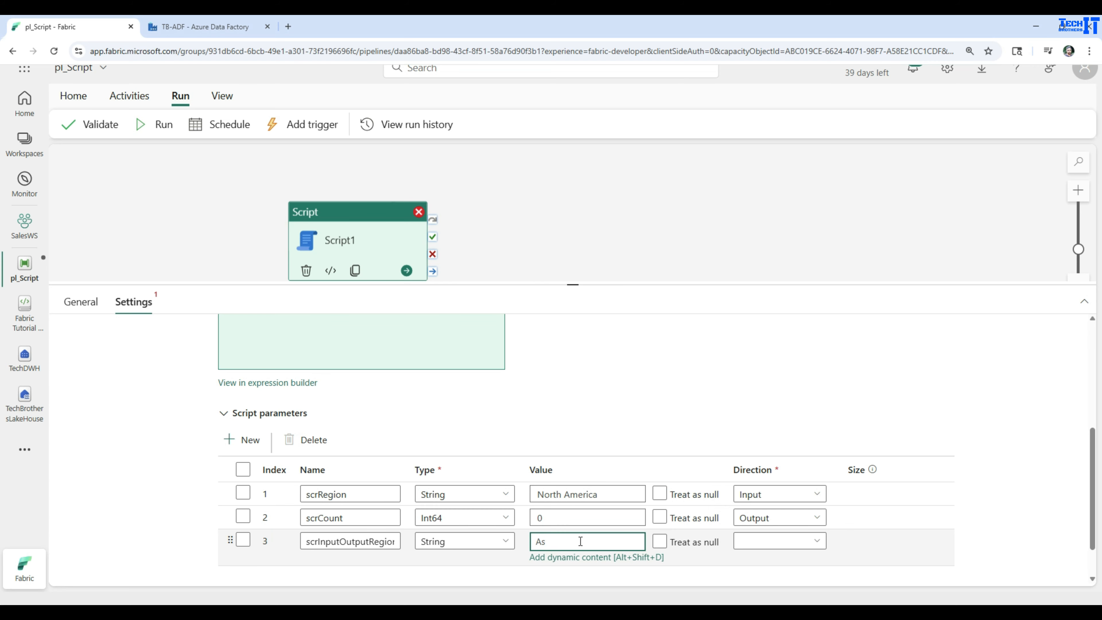
{"action": "type", "text": "ia"}
{"action": "left_click", "coordinate": [777, 544]}
{"action": "left_click", "coordinate": [779, 524]}
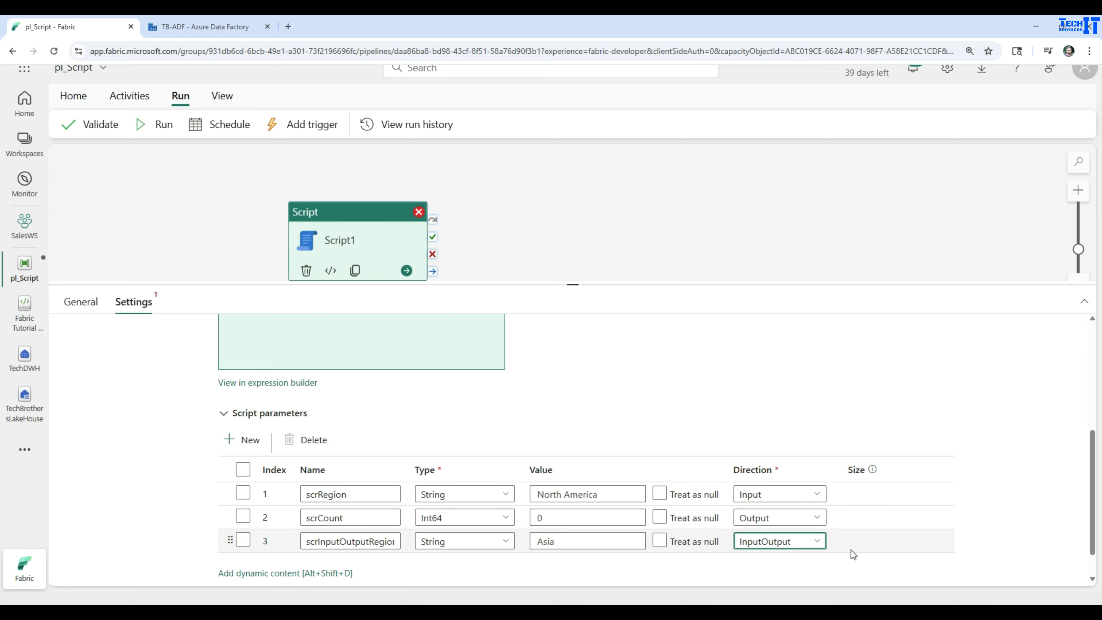
Copy the scrInputOutputRegion parameter name and open Script1's query for editing.
{"action": "left_click", "coordinate": [370, 543]}
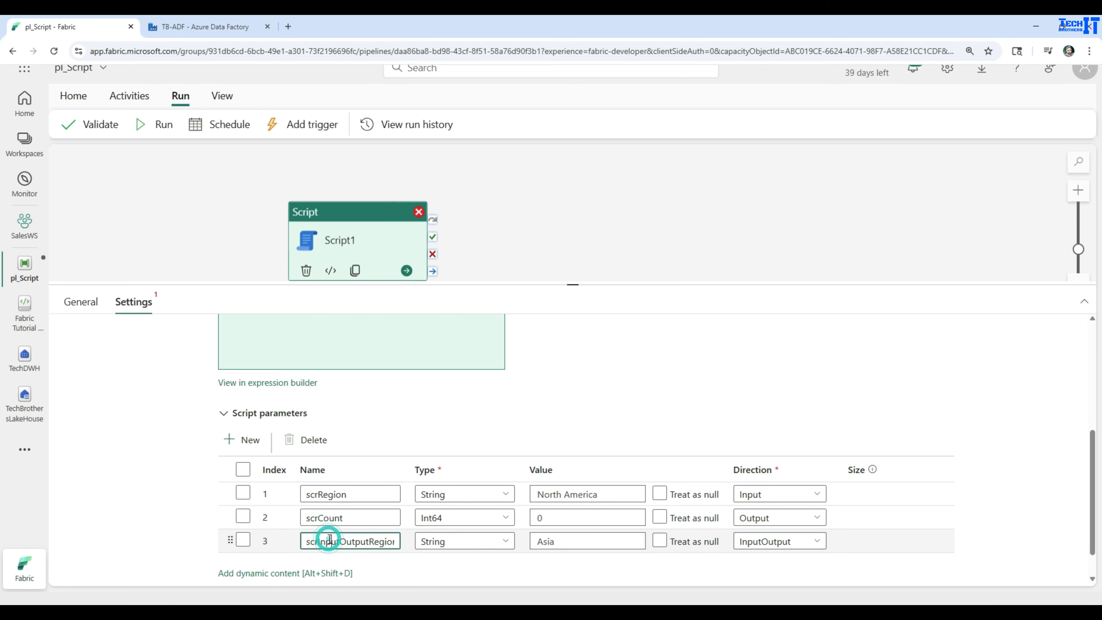
{"action": "double_click", "coordinate": [341, 543]}
{"action": "right_click", "coordinate": [341, 545]}
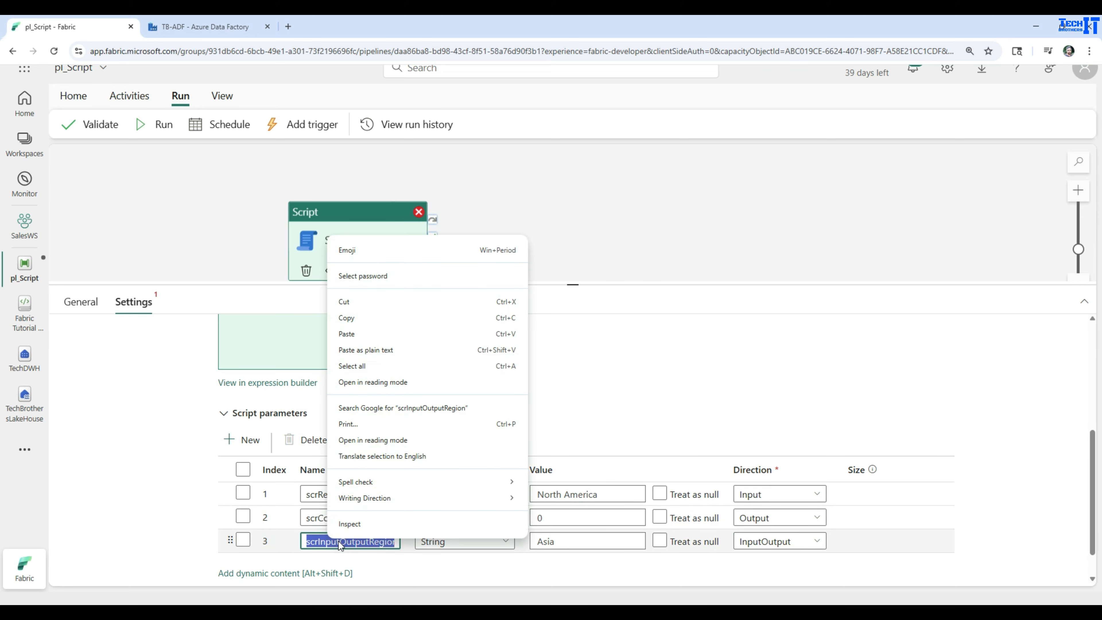
{"action": "left_click", "coordinate": [359, 318]}
{"action": "left_click", "coordinate": [578, 425]}
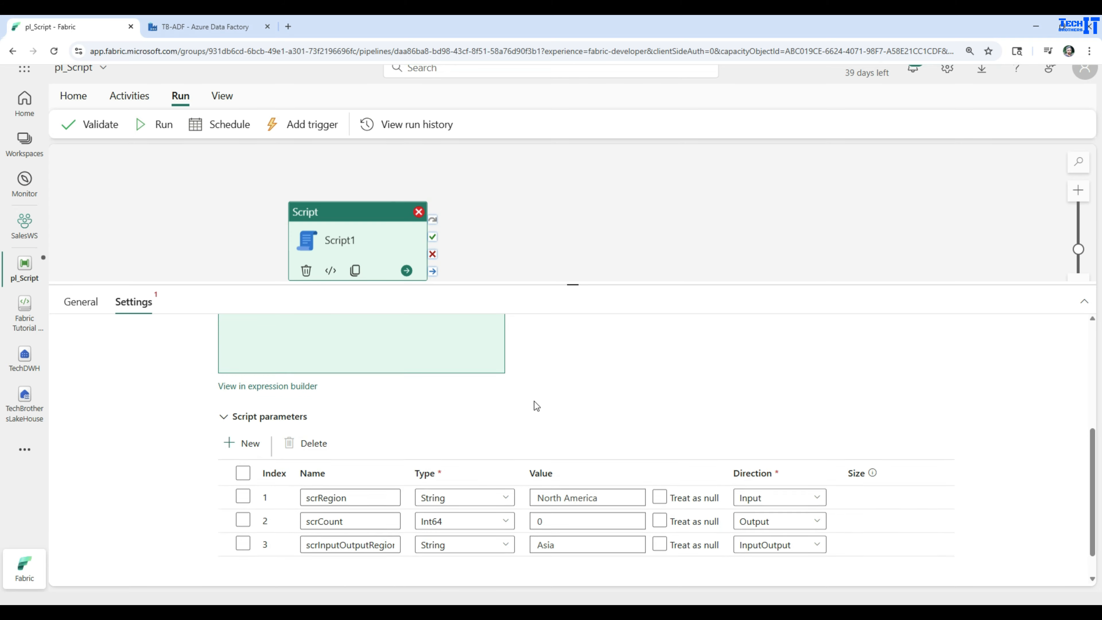
{"action": "scroll", "coordinate": [534, 404], "scroll_direction": "up", "scroll_amount": 4}
{"action": "left_click", "coordinate": [517, 359]}
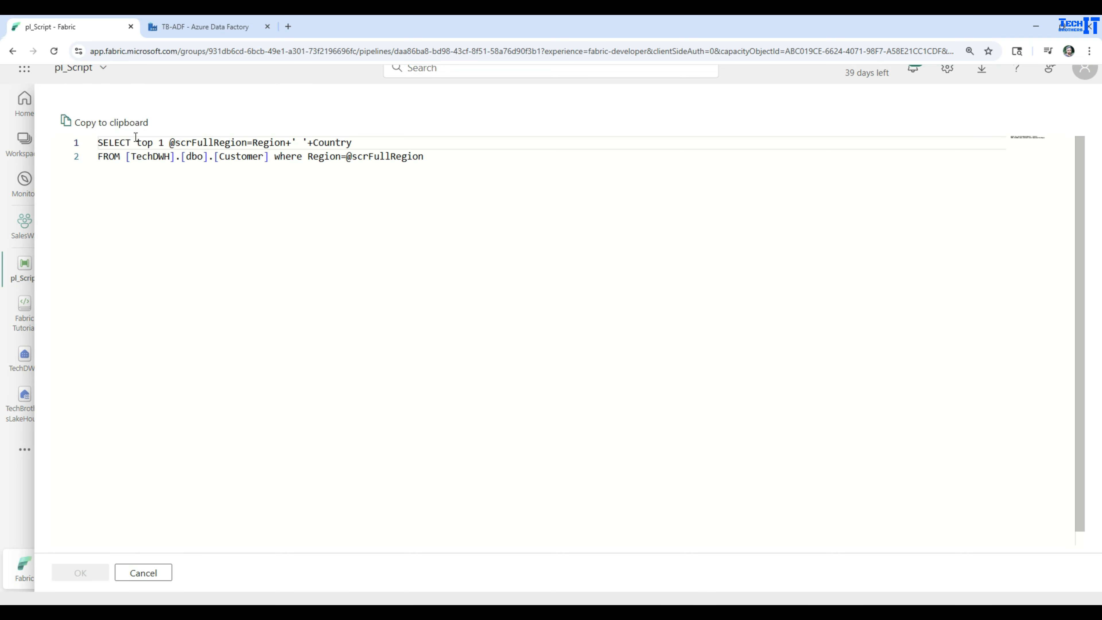
Change the query to SELECT * from the Customer table where Region=scrInputOutputRegion, and apply the edited script.
{"action": "left_click_drag", "start_coordinate": [353, 143], "coordinate": [138, 143]}
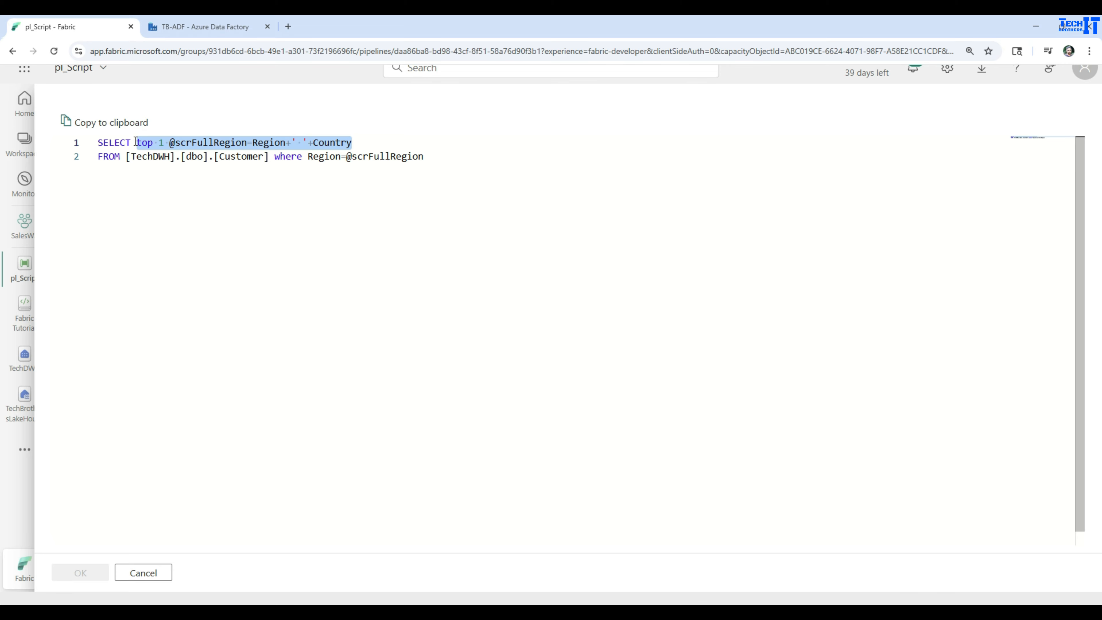
{"action": "type", "text": "*"}
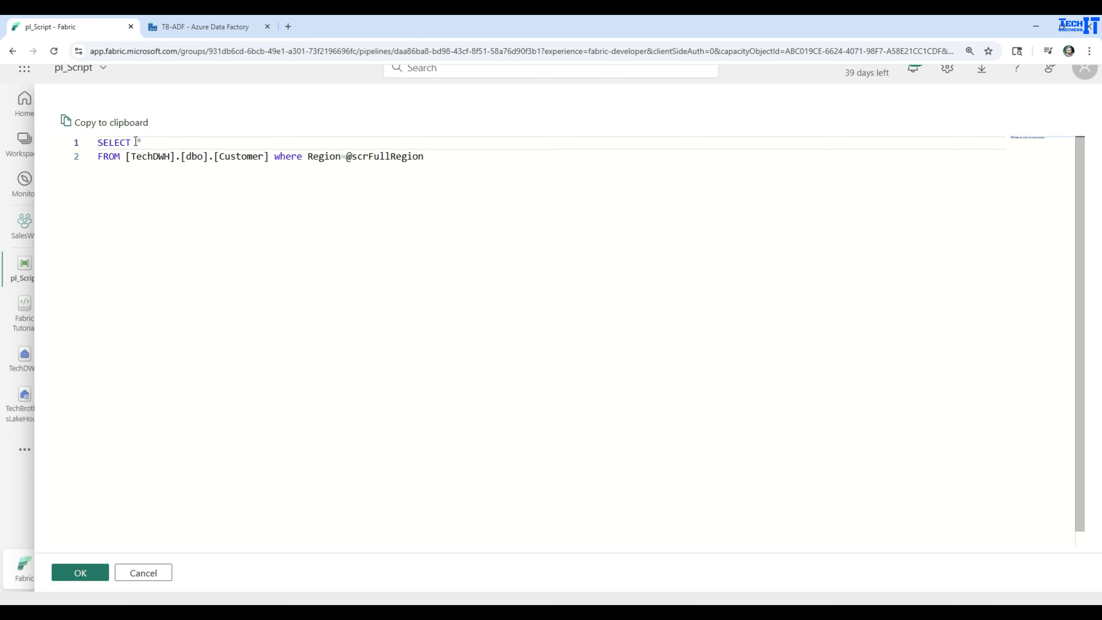
{"action": "left_click_drag", "start_coordinate": [348, 157], "coordinate": [460, 160]}
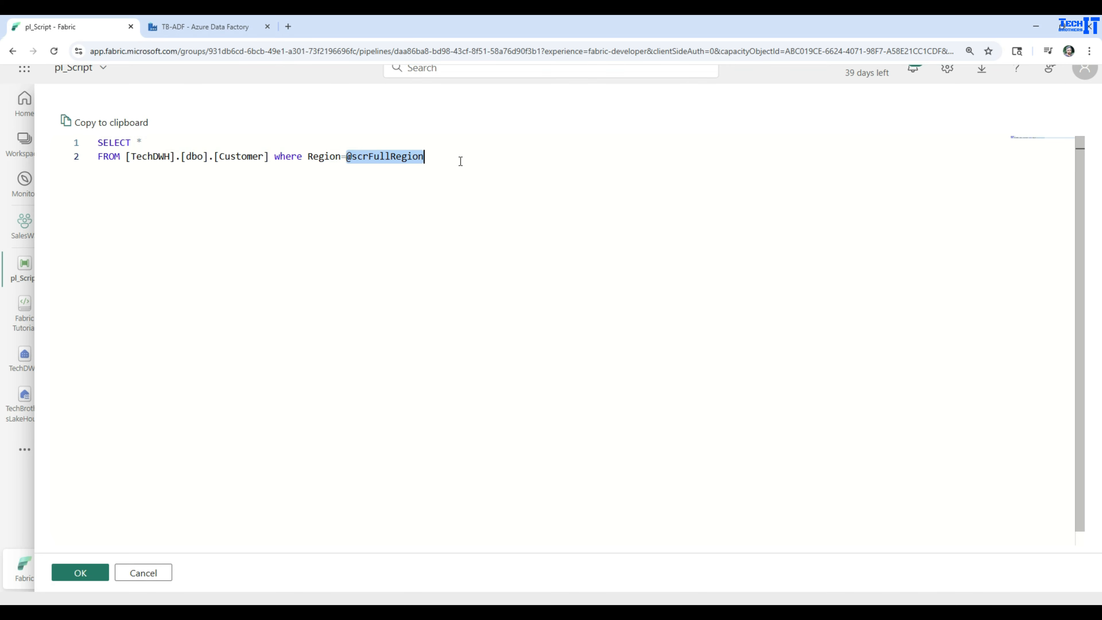
{"action": "key", "text": "ctrl+v"}
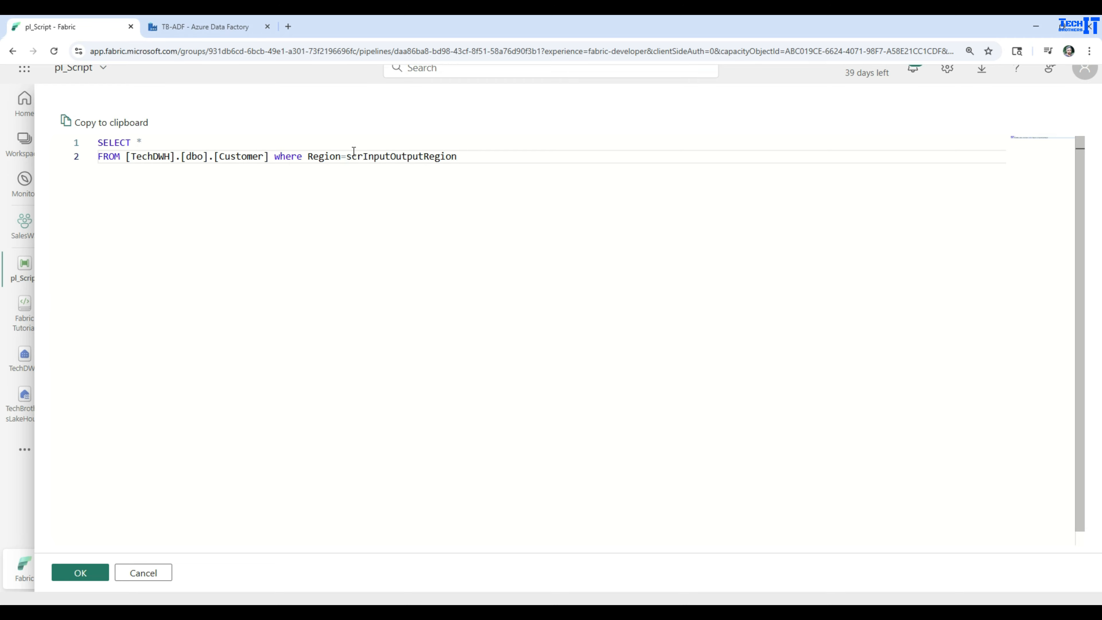
{"action": "left_click", "coordinate": [87, 572]}
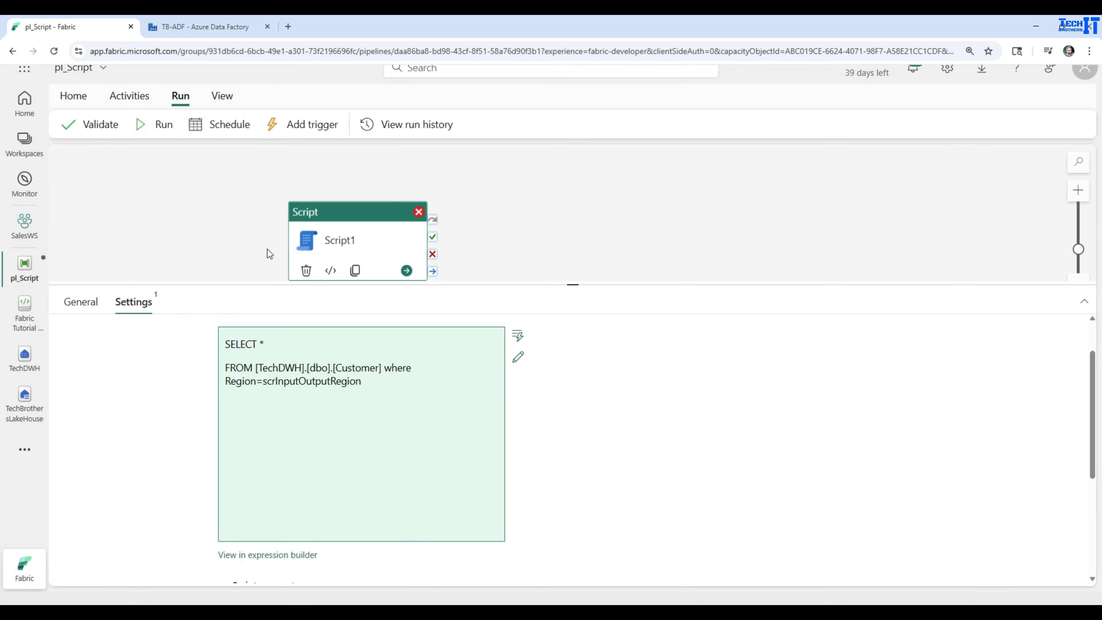
Try to run the pipeline, read the validation output for Script1 and close it.
{"action": "left_click", "coordinate": [164, 127]}
{"action": "left_click", "coordinate": [521, 385]}
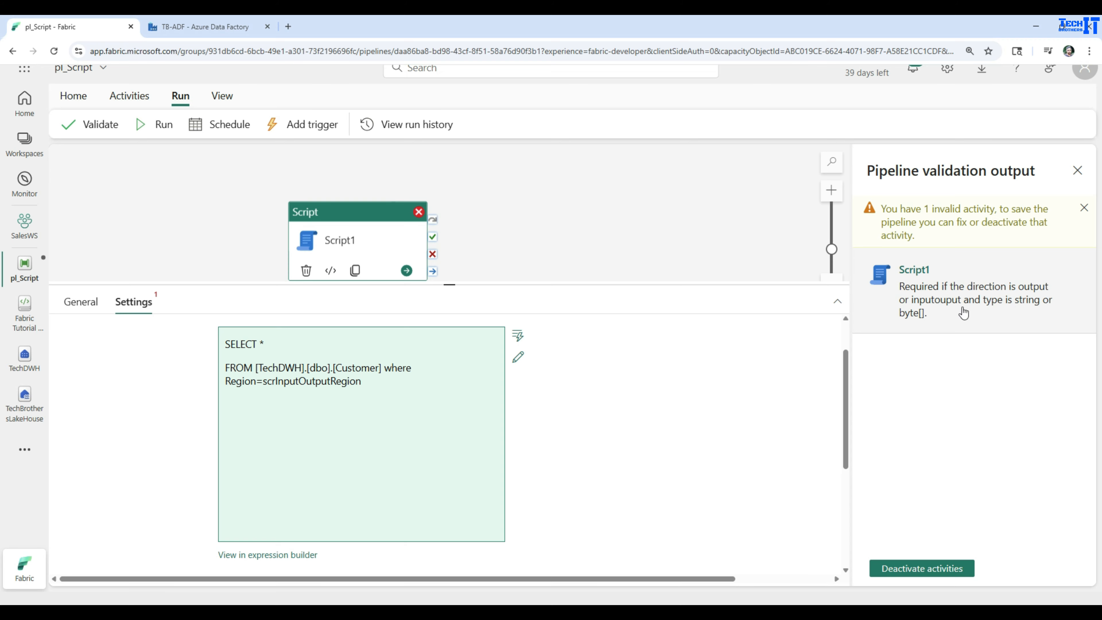
{"action": "left_click", "coordinate": [1077, 170]}
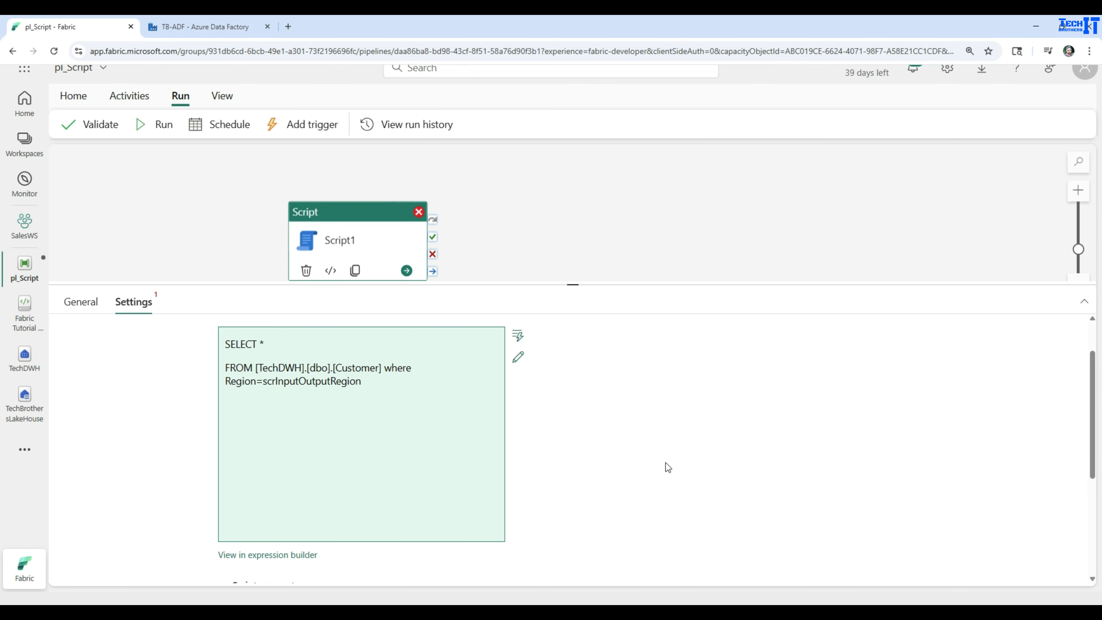
Switch the scrInputOutputRegion parameter's direction to Output and set its size to 1000.
{"action": "scroll", "coordinate": [666, 463], "scroll_direction": "down", "scroll_amount": 4}
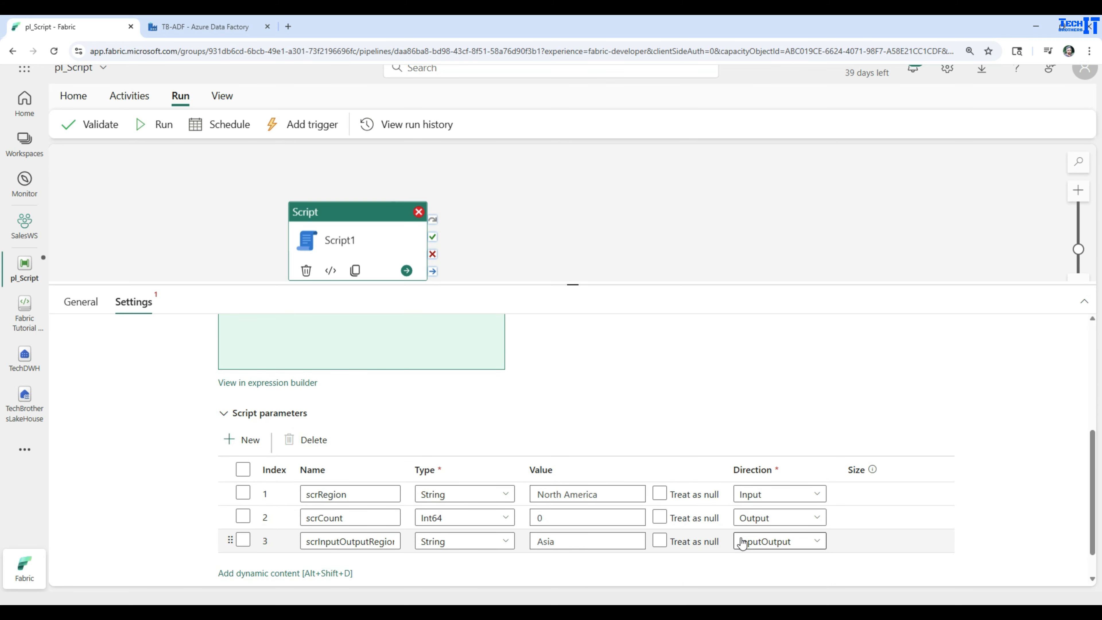
{"action": "left_click", "coordinate": [838, 540]}
{"action": "mouse_move", "coordinate": [873, 470]}
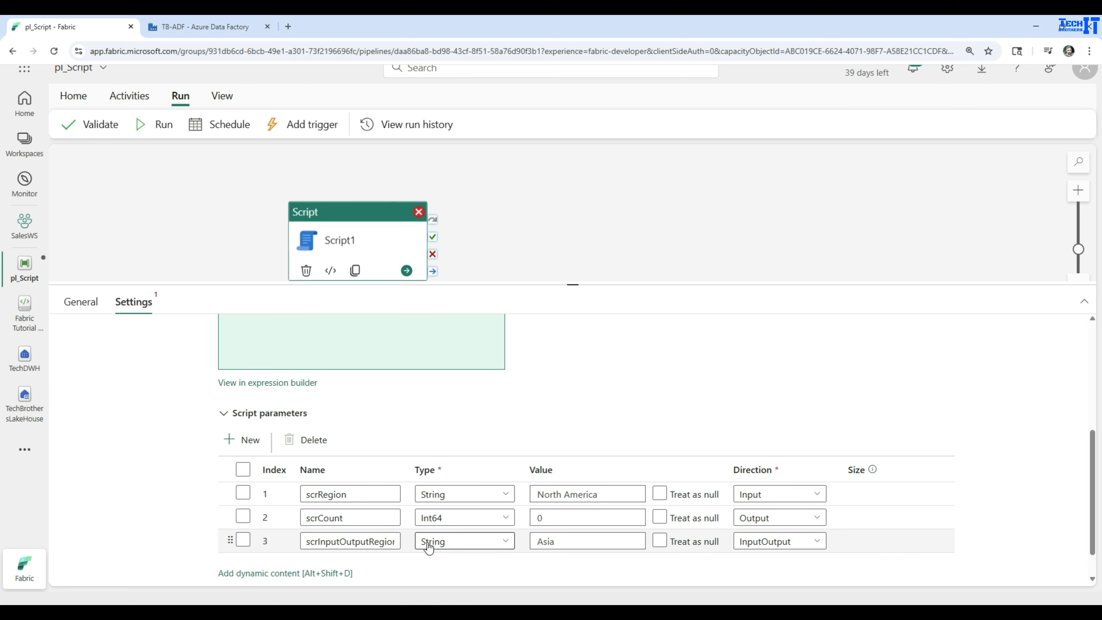
{"action": "left_click", "coordinate": [876, 542]}
{"action": "left_click", "coordinate": [758, 543]}
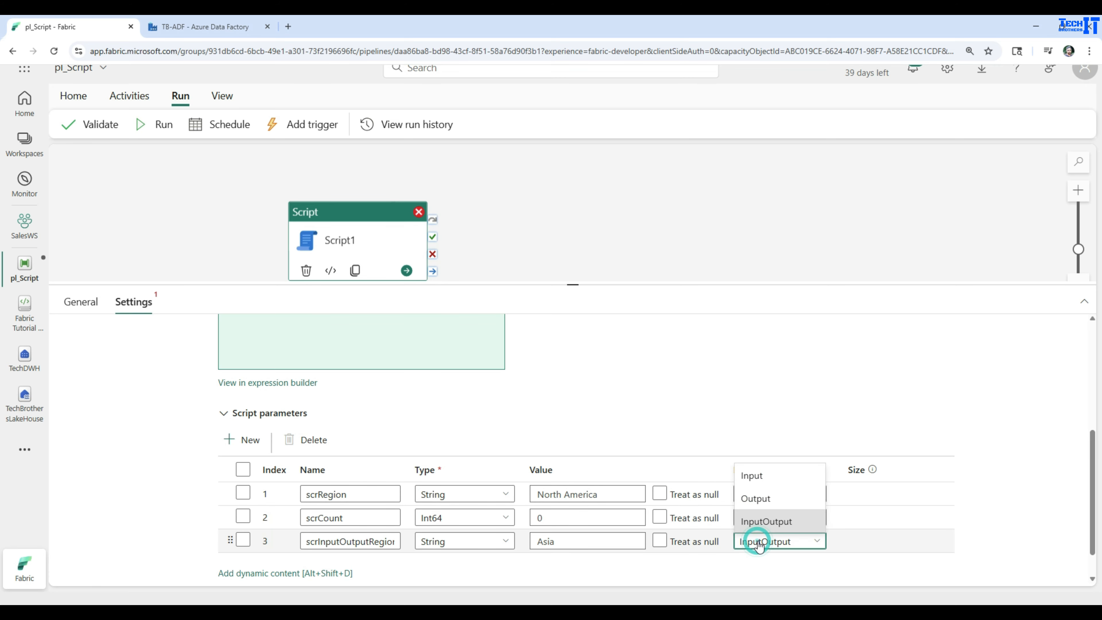
{"action": "left_click", "coordinate": [766, 499]}
{"action": "left_click", "coordinate": [870, 541]}
{"action": "type", "text": "1"}
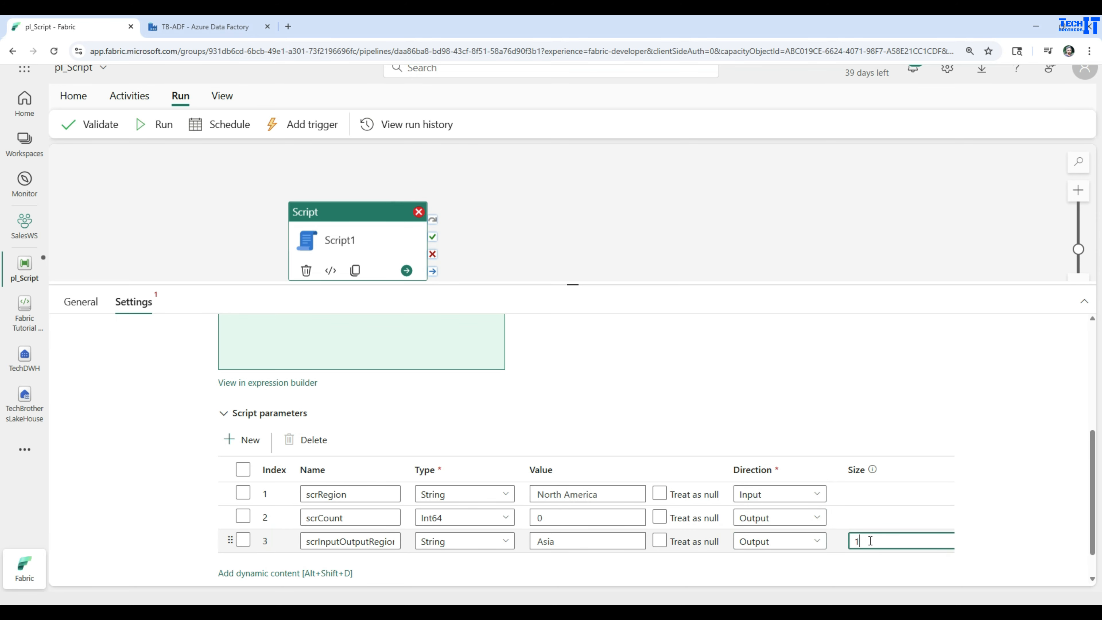
{"action": "type", "text": "000"}
Set the scrInputOutputRegion parameter's direction back to InputOutput.
{"action": "left_click", "coordinate": [808, 564]}
{"action": "left_click", "coordinate": [809, 540]}
{"action": "left_click", "coordinate": [771, 523]}
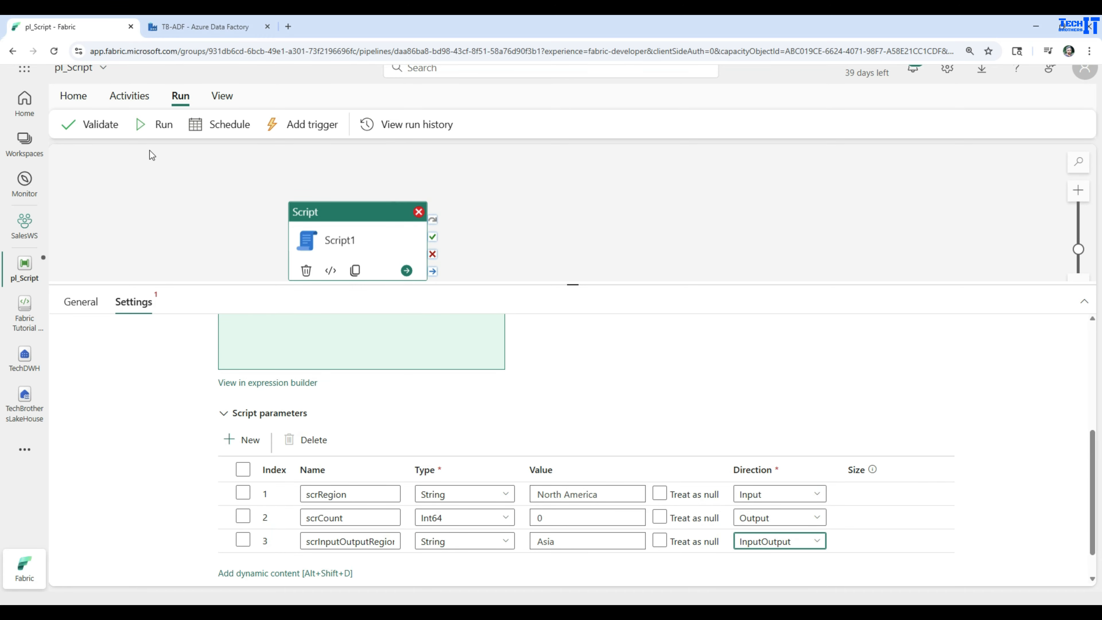
Run the pipeline again, review Script1's error details and close them.
{"action": "left_click", "coordinate": [156, 126]}
{"action": "left_click", "coordinate": [546, 394]}
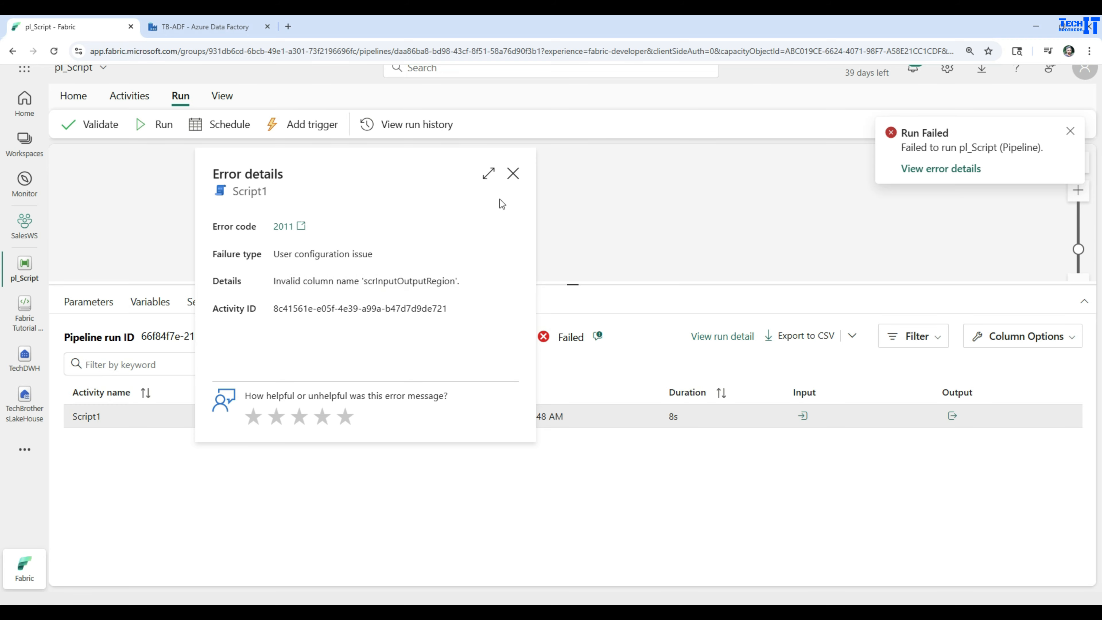
{"action": "left_click", "coordinate": [513, 173]}
Correct Script1's query by adding @ before scrInputOutputRegion in the where clause.
{"action": "left_click", "coordinate": [326, 250]}
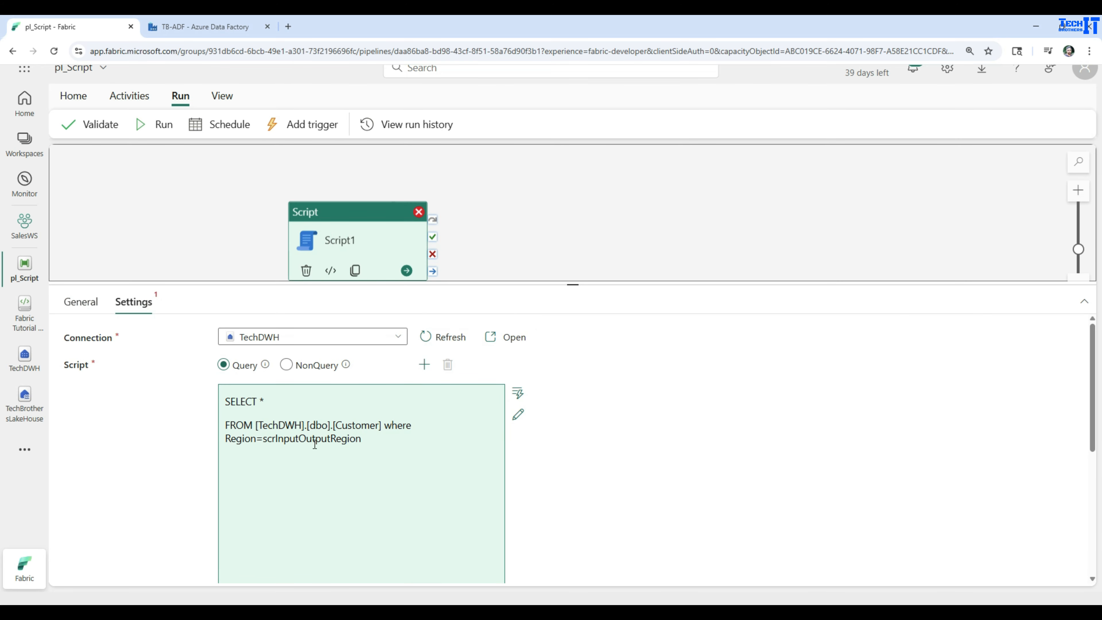
{"action": "left_click", "coordinate": [267, 439]}
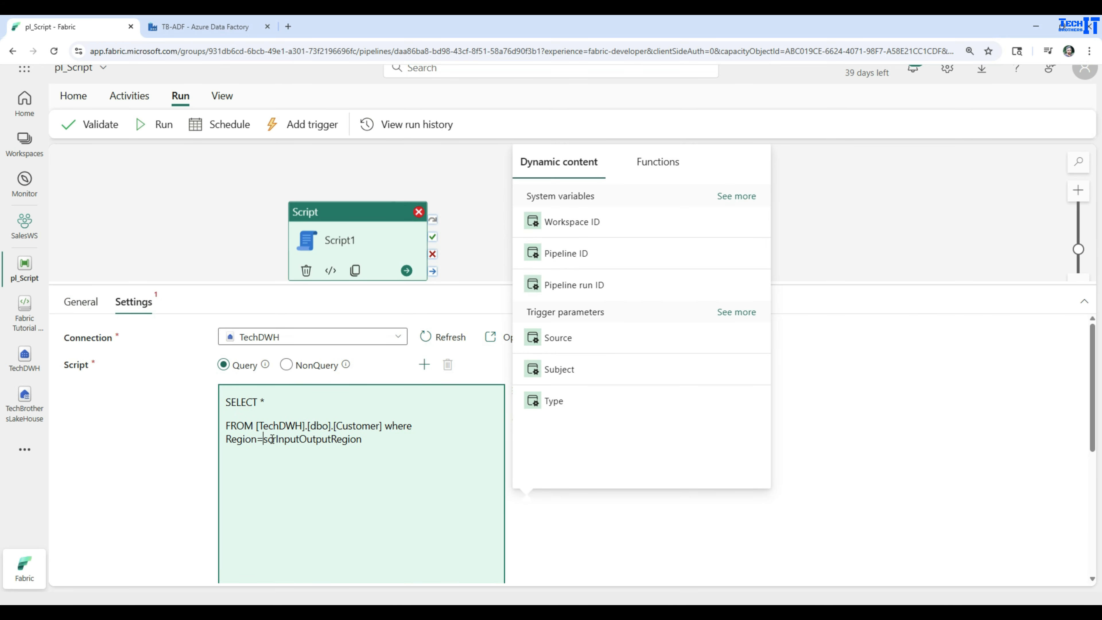
{"action": "type", "text": "@"}
{"action": "left_click", "coordinate": [199, 449]}
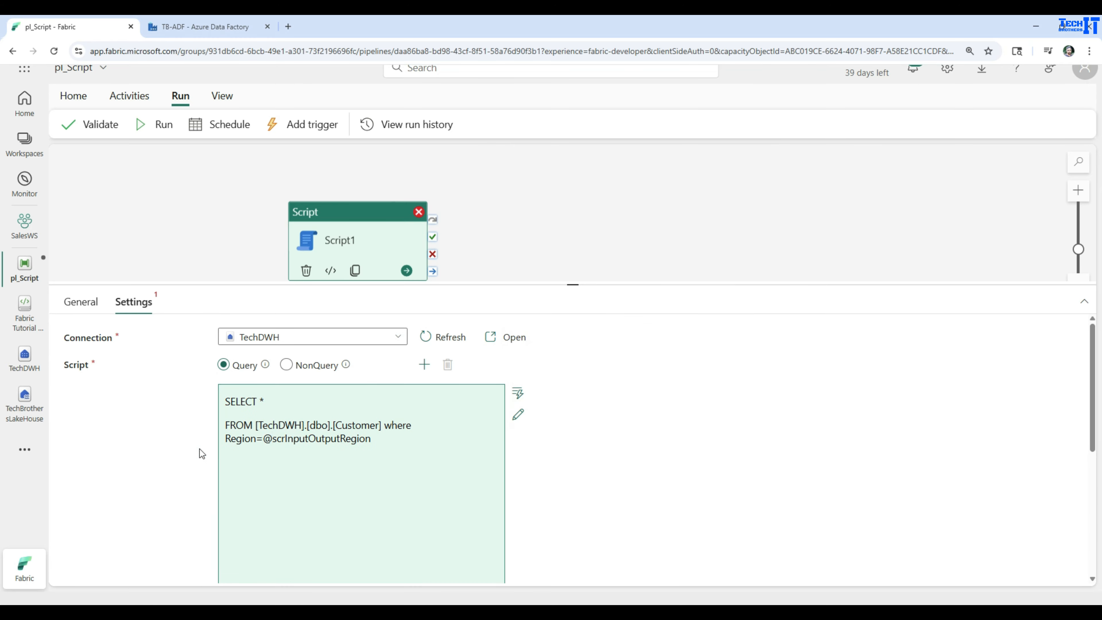
Run the pipeline and check the scrInputOutputRegion value passed in Script1's input details.
{"action": "left_click", "coordinate": [156, 125]}
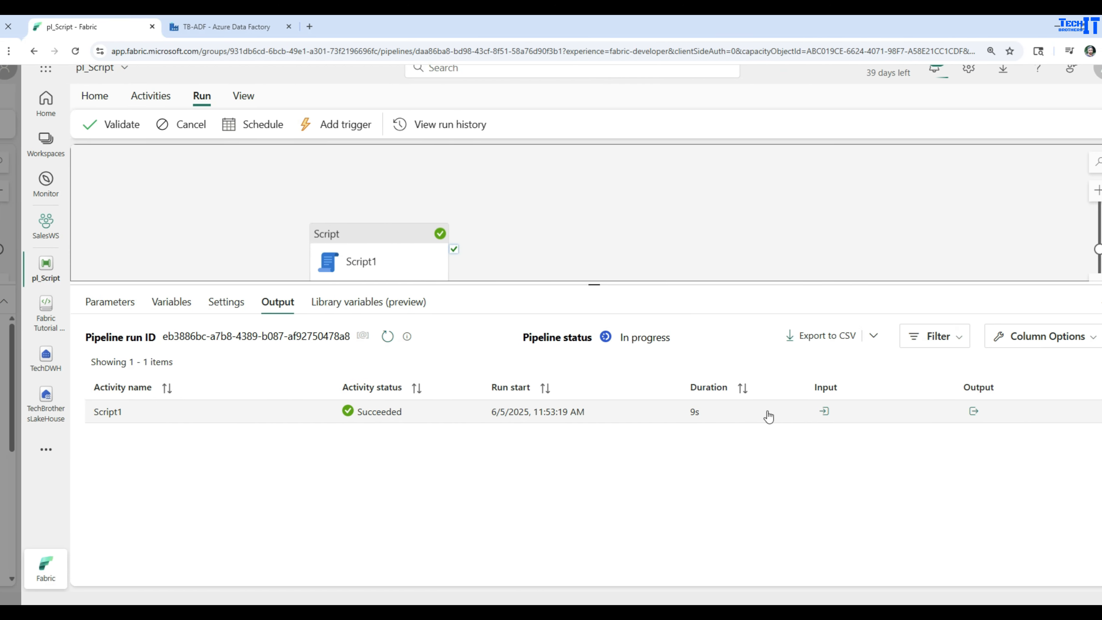
{"action": "left_click", "coordinate": [824, 411]}
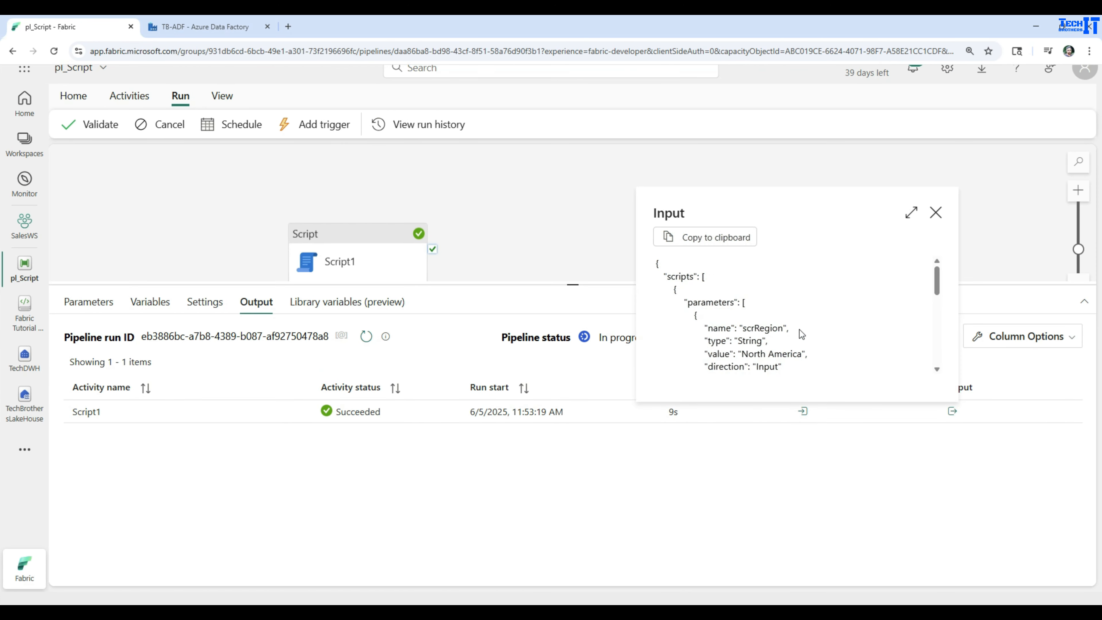
{"action": "scroll", "coordinate": [805, 329], "scroll_direction": "down", "scroll_amount": 5}
{"action": "scroll", "coordinate": [848, 359], "scroll_direction": "up", "scroll_amount": 2}
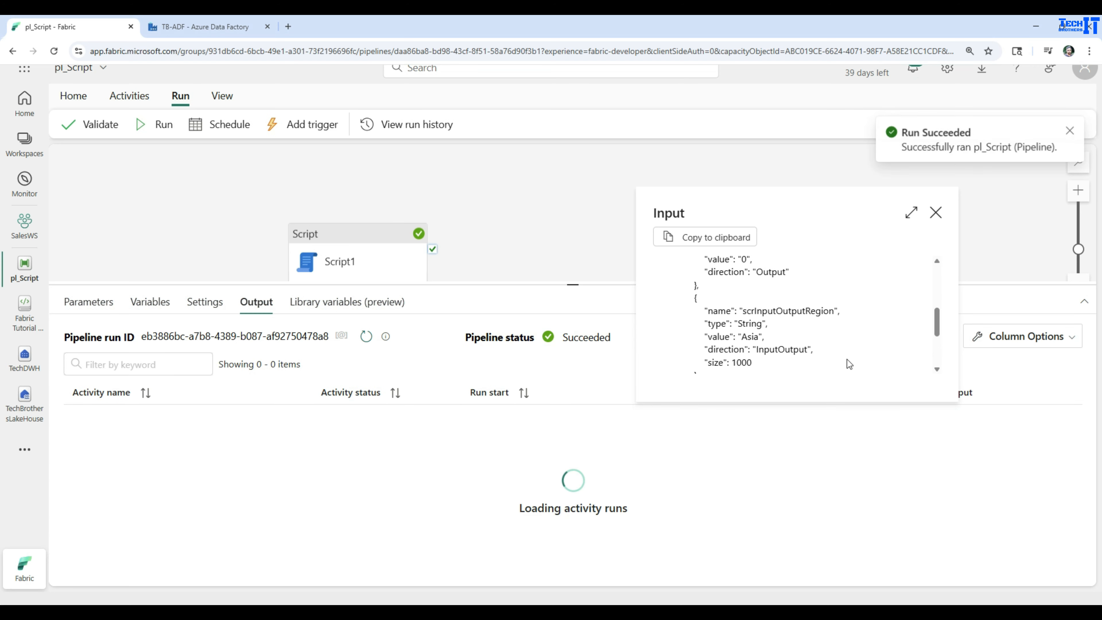
{"action": "left_click_drag", "start_coordinate": [813, 350], "coordinate": [698, 335]}
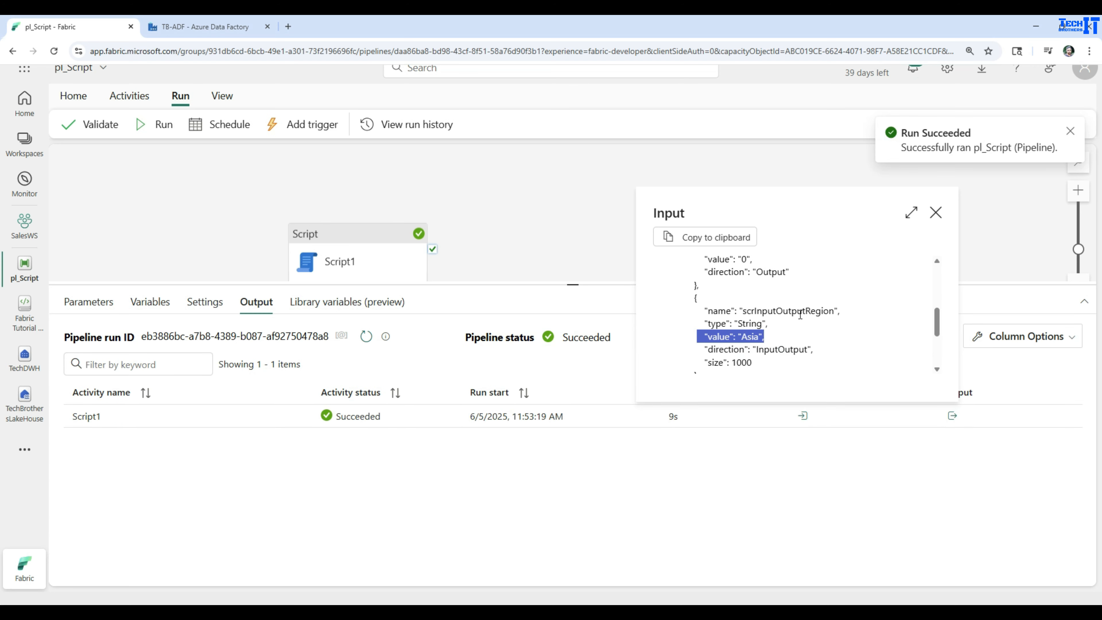
{"action": "left_click", "coordinate": [936, 212]}
Review the customer rows returned in Script1's output and close the details.
{"action": "left_click", "coordinate": [953, 416]}
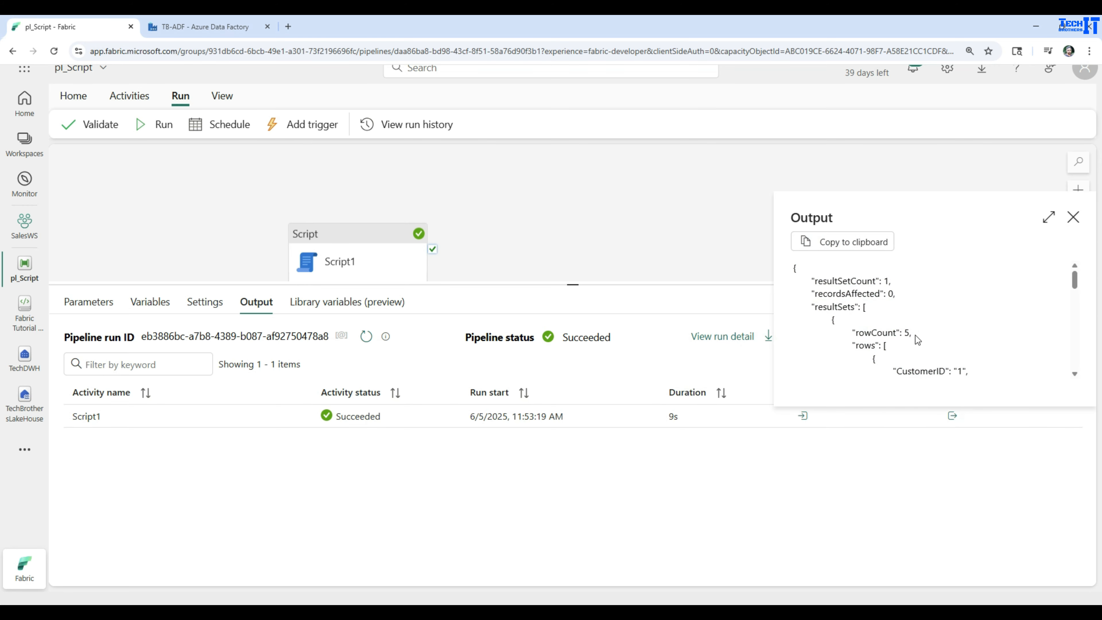
{"action": "scroll", "coordinate": [935, 357], "scroll_direction": "down", "scroll_amount": 6}
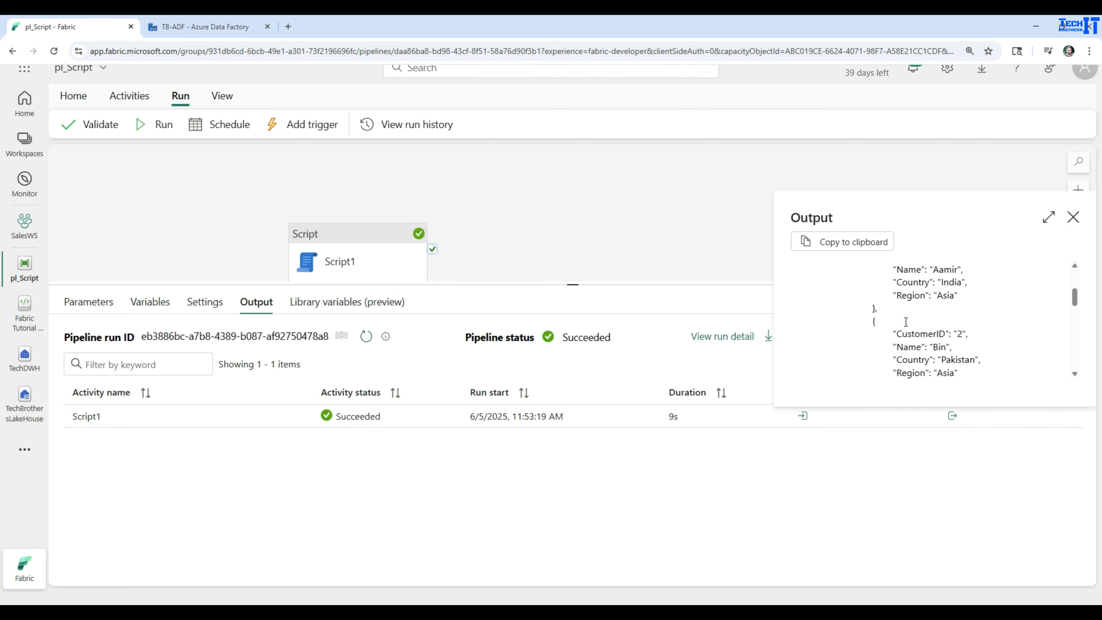
{"action": "left_click", "coordinate": [1073, 217]}
{"action": "left_click", "coordinate": [356, 253]}
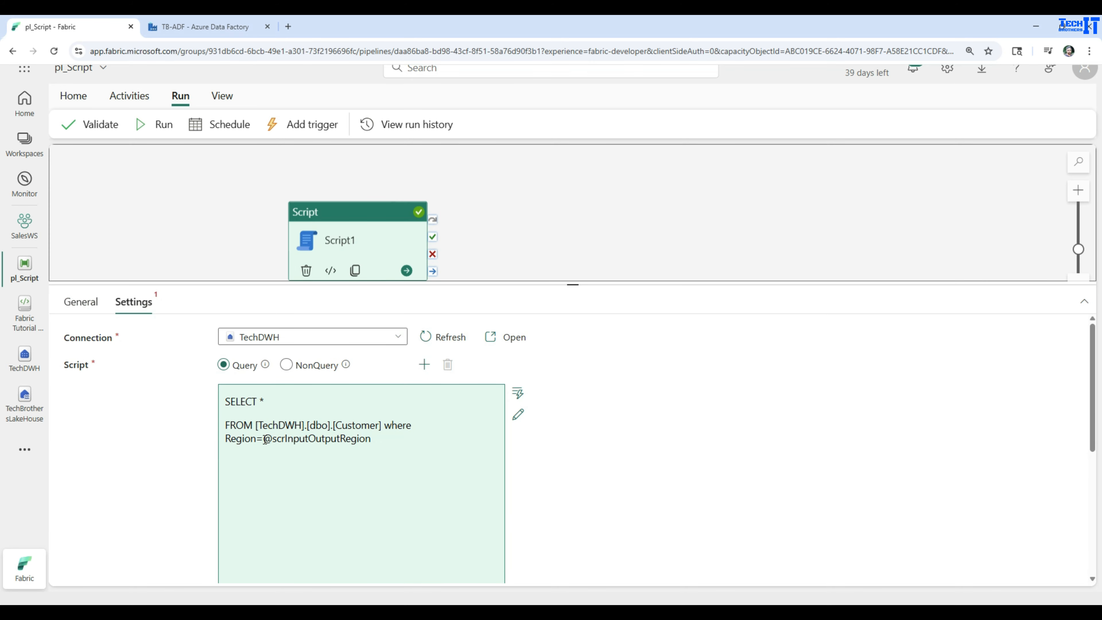
{"action": "left_click_drag", "start_coordinate": [265, 440], "coordinate": [373, 441]}
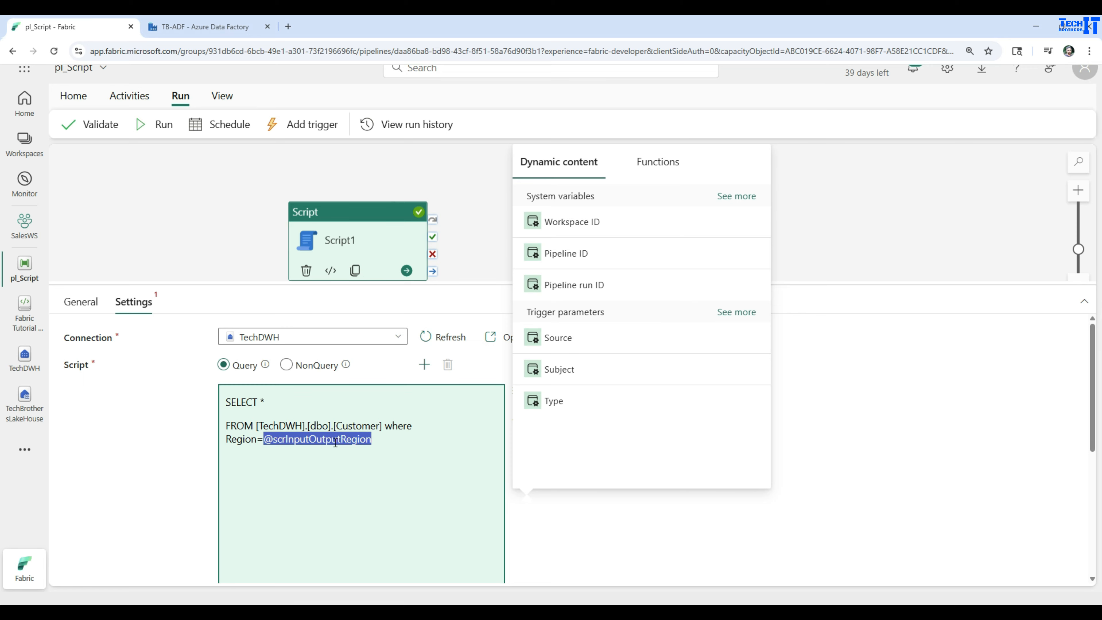
{"action": "left_click", "coordinate": [517, 415]}
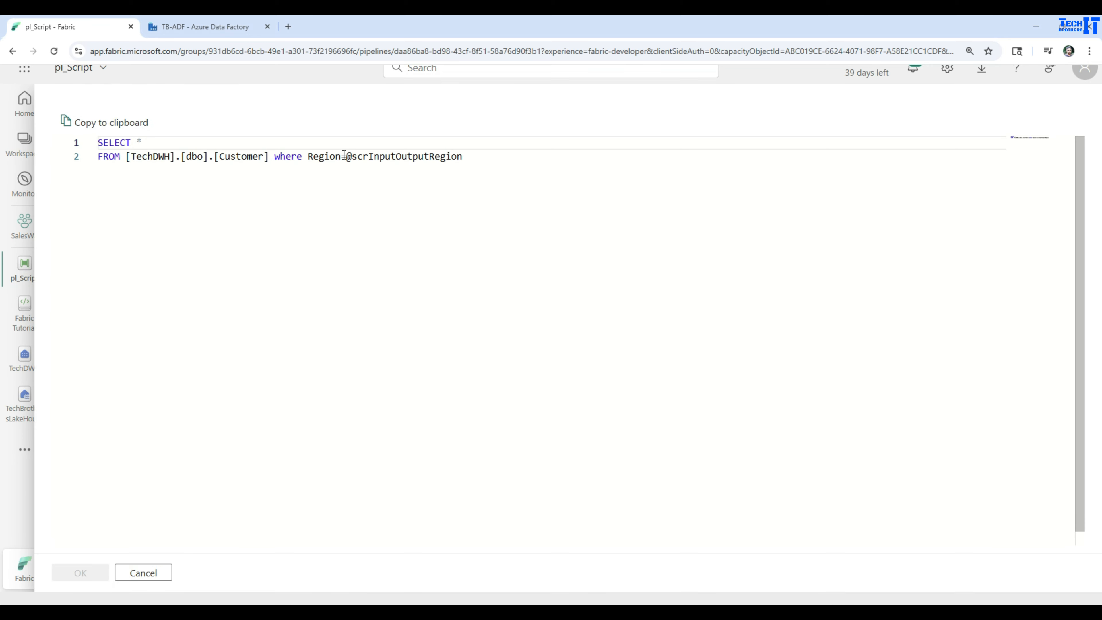
{"action": "left_click_drag", "start_coordinate": [347, 156], "coordinate": [468, 157]}
{"action": "right_click", "coordinate": [443, 156]}
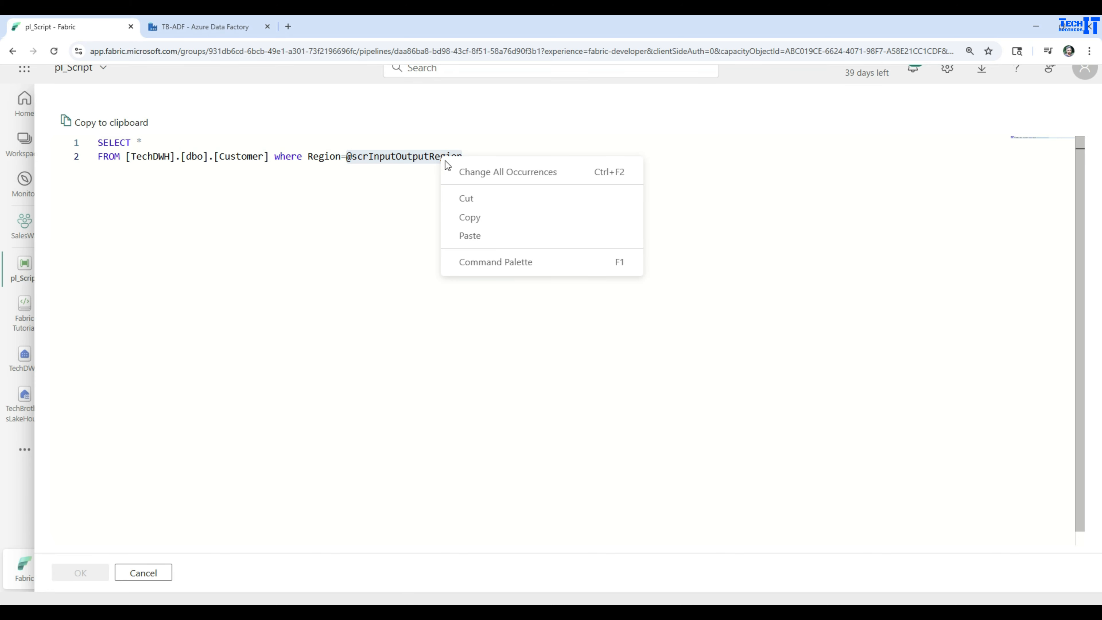
{"action": "left_click", "coordinate": [493, 200]}
{"action": "type", "text": "'"}
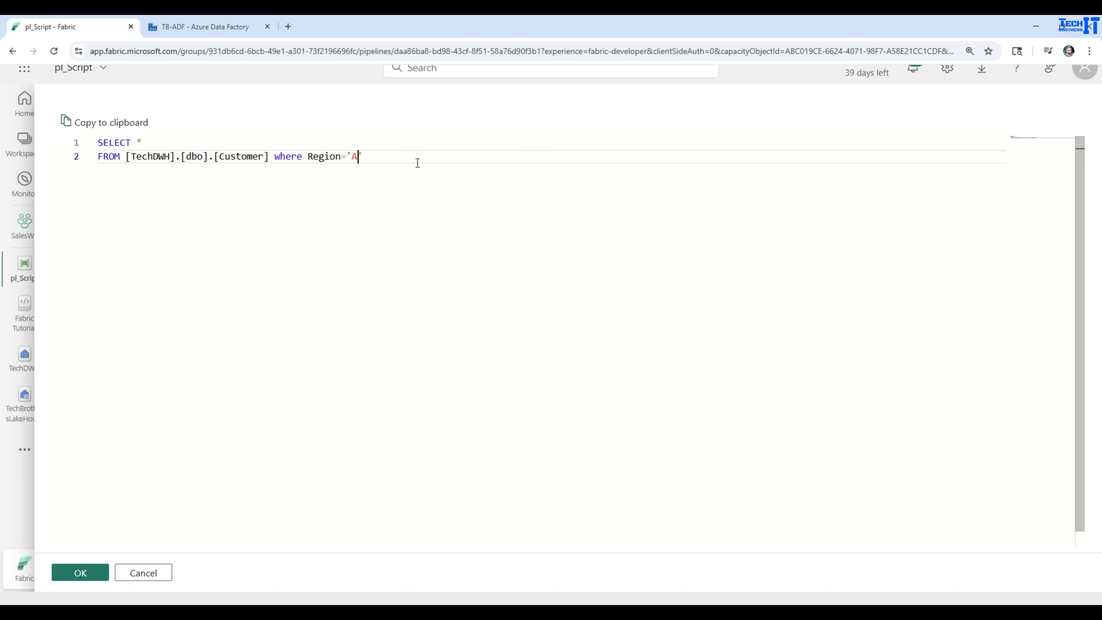
{"action": "type", "text": "Asia"}
{"action": "left_click", "coordinate": [146, 138]}
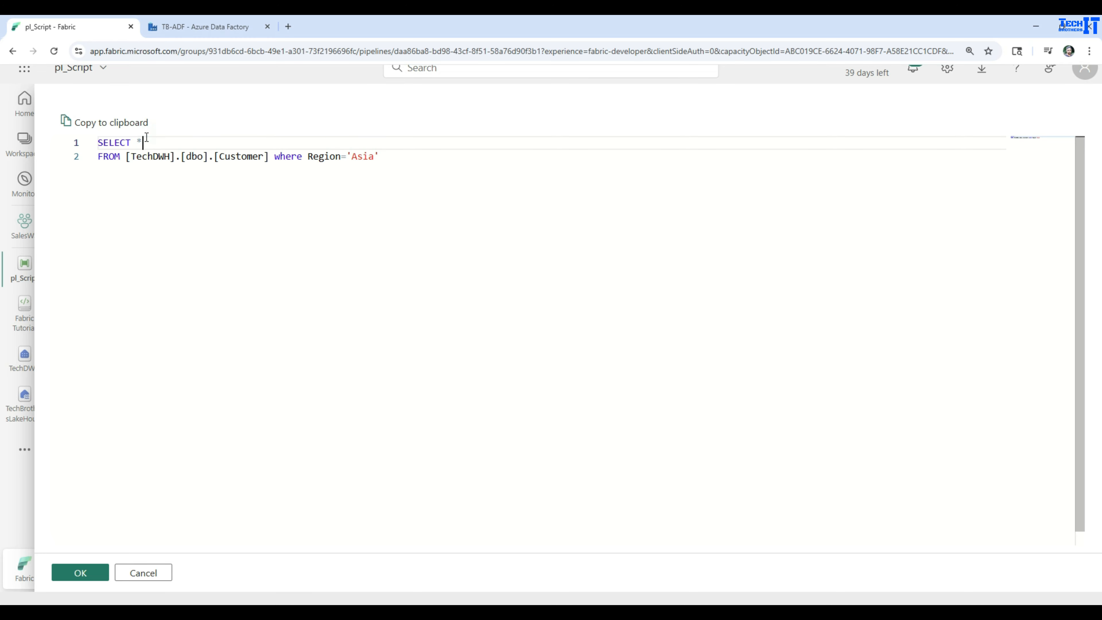
{"action": "key", "text": "ctrl+v"}
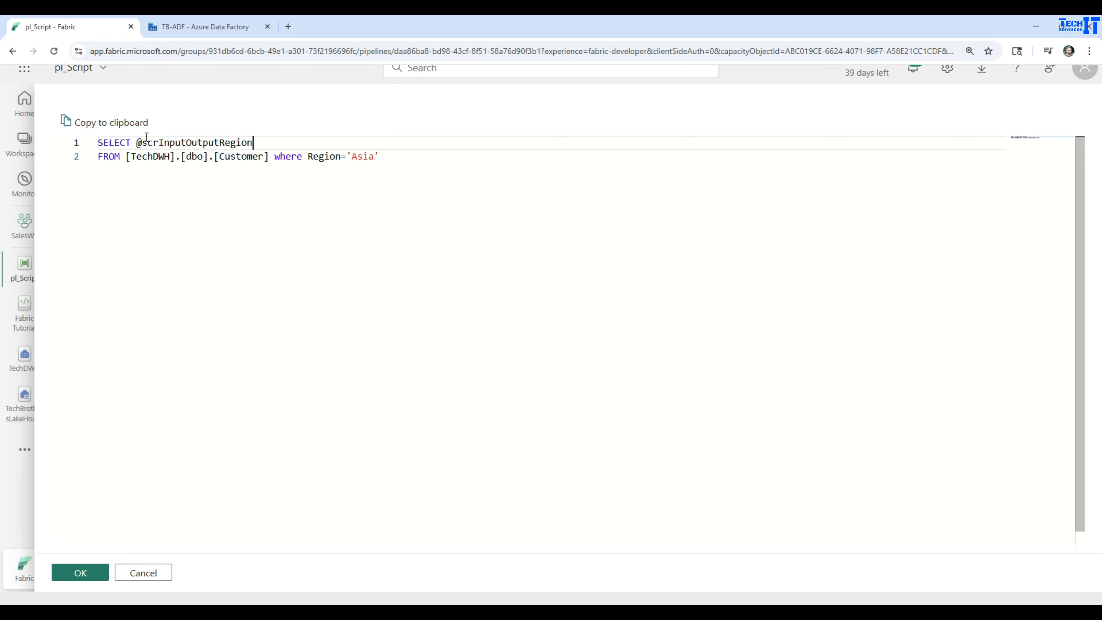
{"action": "type", "text": "=Cu"}
{"action": "key", "text": "BackSpace"}
{"action": "key", "text": "BackSpace"}
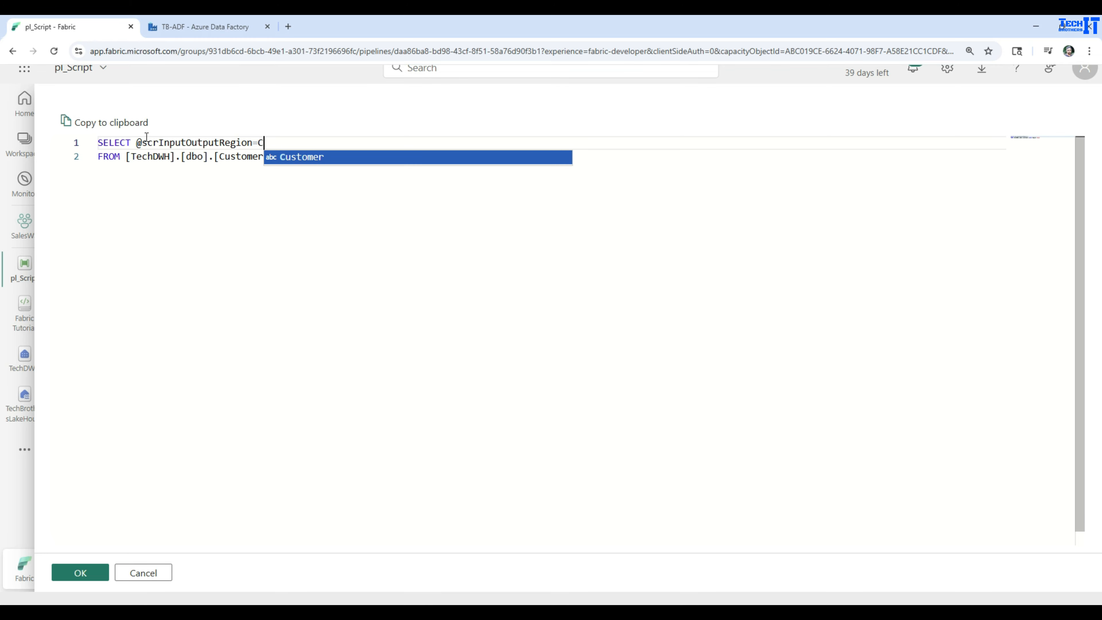
{"action": "type", "text": "Region"}
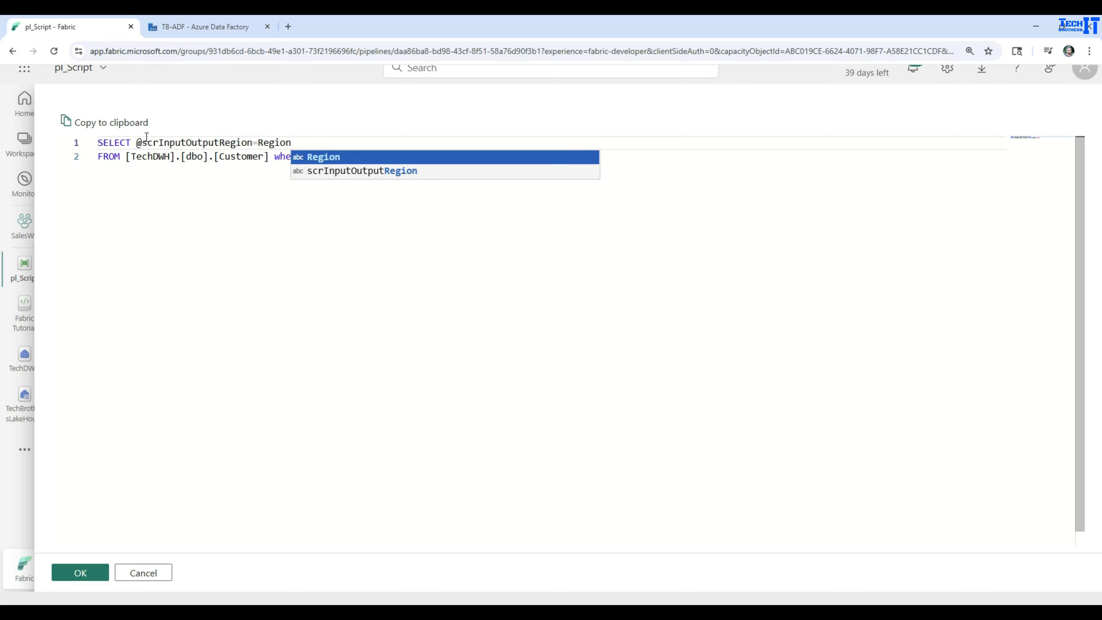
{"action": "left_click", "coordinate": [224, 247]}
Extend the SELECT expression with + '' + Country after Region.
{"action": "left_click", "coordinate": [292, 142]}
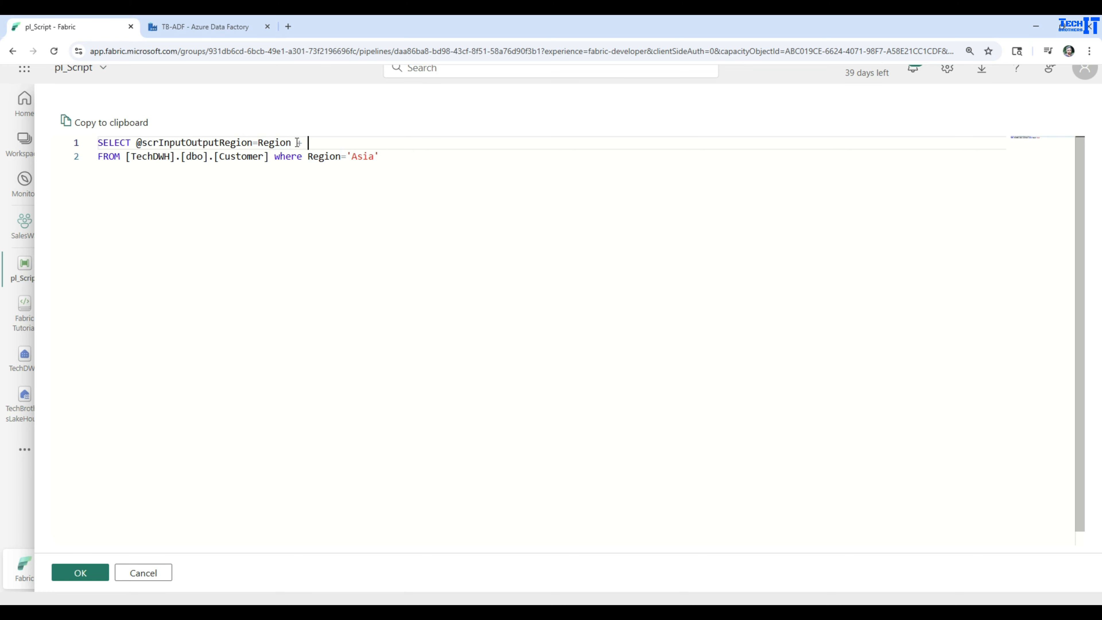
{"action": "type", "text": "'"}
{"action": "key", "text": "BackSpace"}
{"action": "key", "text": "BackSpace"}
{"action": "type", "text": "'"}
{"action": "key", "text": "Right"}
{"action": "key", "text": "Right"}
{"action": "left_click", "coordinate": [325, 140]}
{"action": "type", "text": "Country"}
Insert top 1 after SELECT and save the edited query to Script1.
{"action": "left_click", "coordinate": [138, 143]}
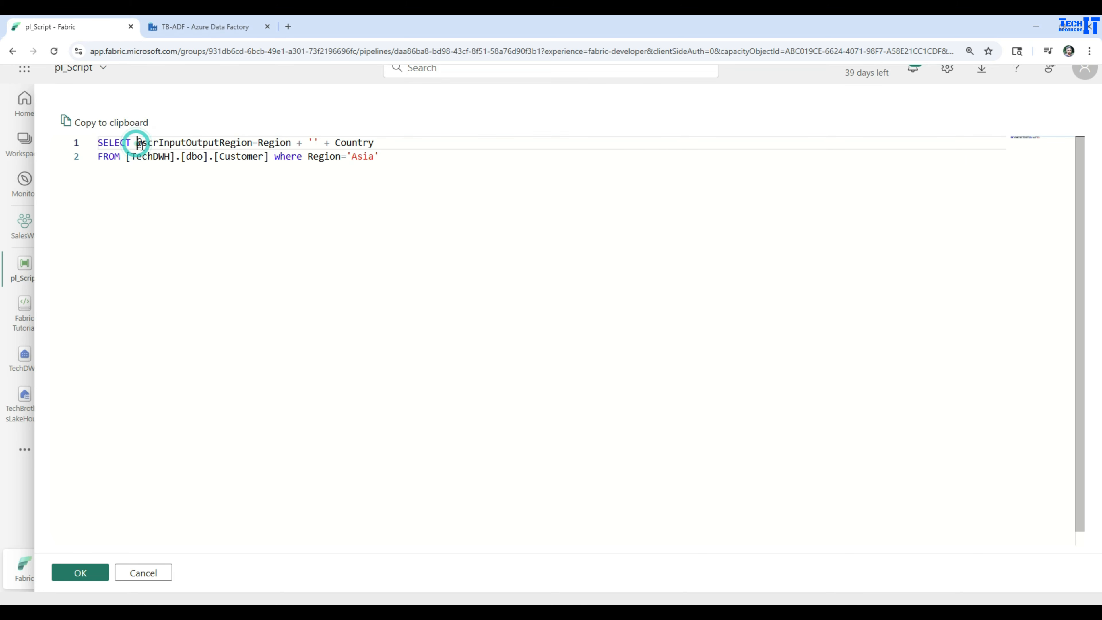
{"action": "type", "text": "top 1"}
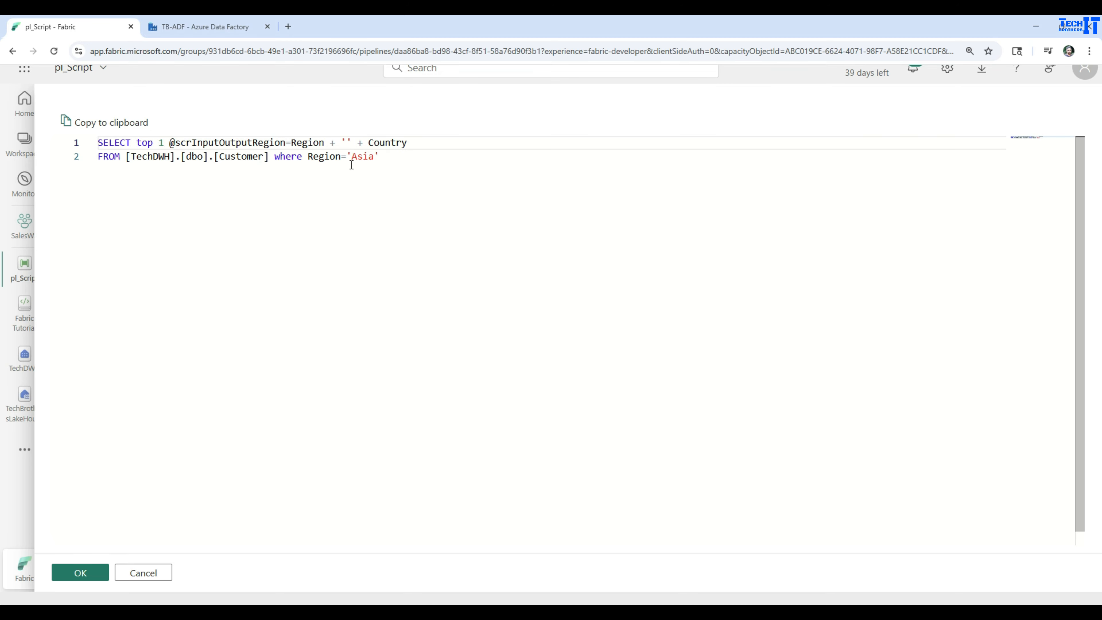
{"action": "left_click", "coordinate": [87, 579]}
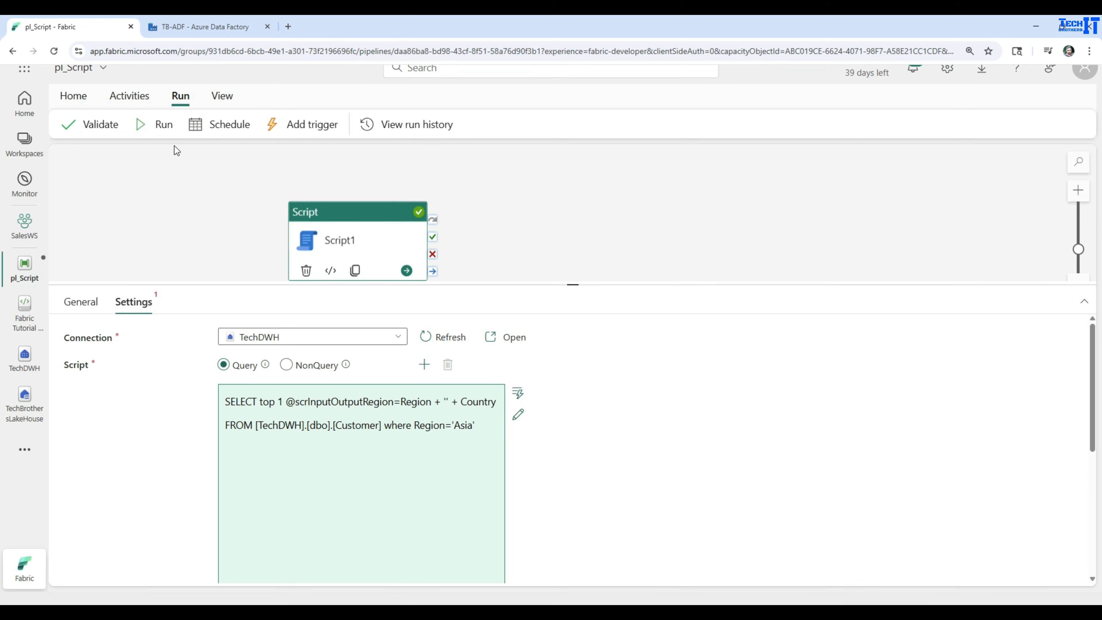
Run the pipeline with the new query and review the scrInputOutputRegion parameter in Script1's input details.
{"action": "left_click", "coordinate": [158, 125]}
{"action": "left_click", "coordinate": [538, 390]}
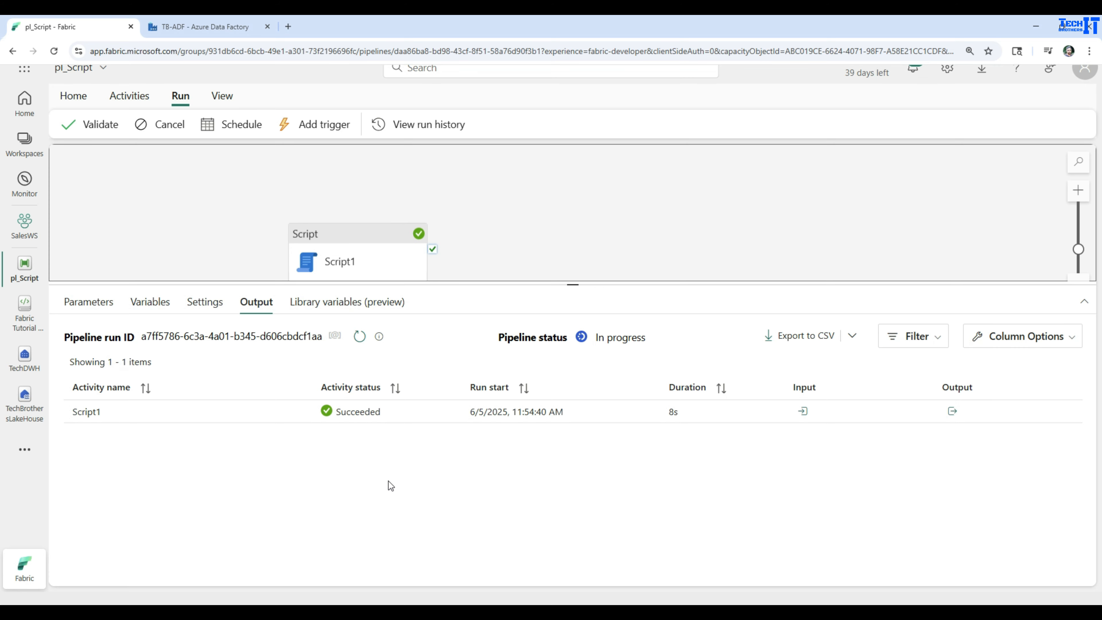
{"action": "left_click", "coordinate": [803, 412]}
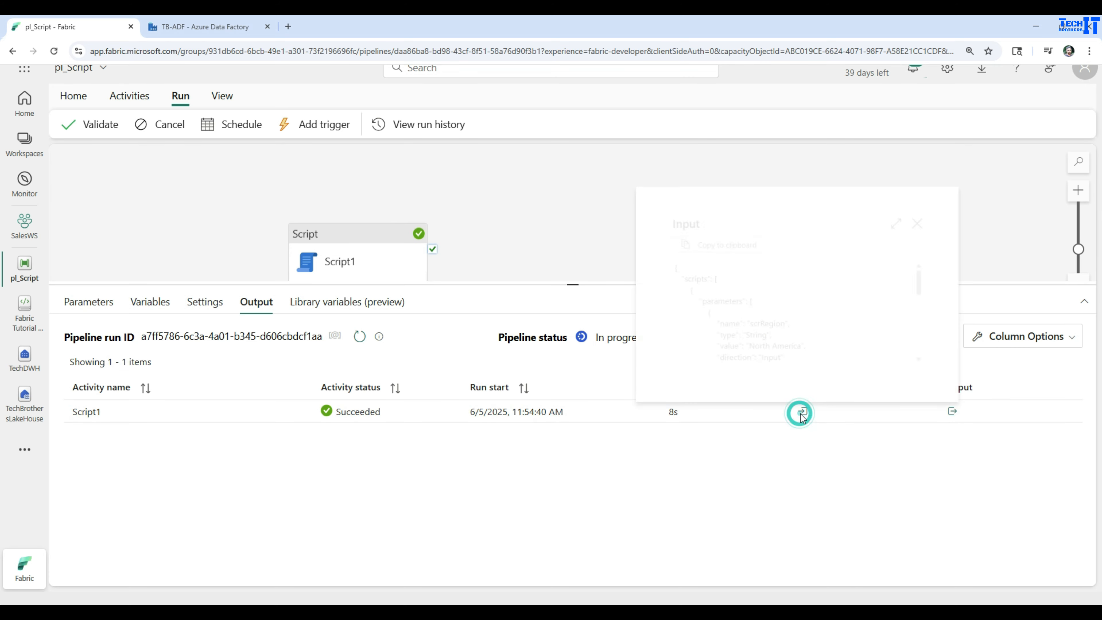
{"action": "scroll", "coordinate": [820, 323], "scroll_direction": "down", "scroll_amount": 4}
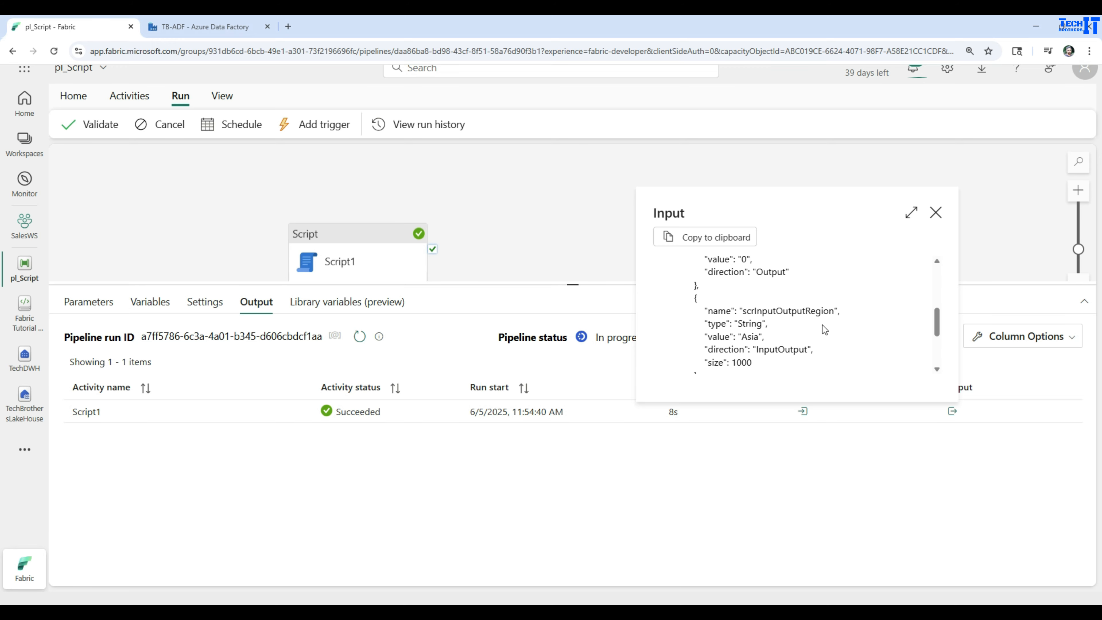
{"action": "left_click_drag", "start_coordinate": [816, 350], "coordinate": [696, 313]}
{"action": "scroll", "coordinate": [809, 321], "scroll_direction": "down", "scroll_amount": 3}
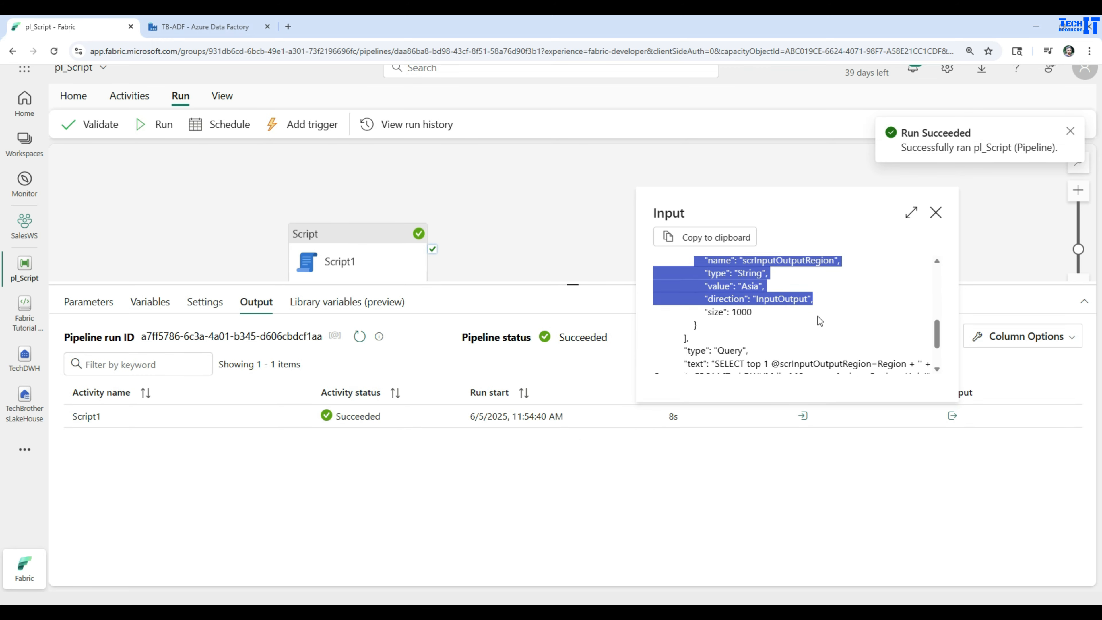
{"action": "left_click", "coordinate": [759, 282]}
{"action": "left_click_drag", "start_coordinate": [765, 280], "coordinate": [702, 279]}
{"action": "left_click", "coordinate": [936, 217]}
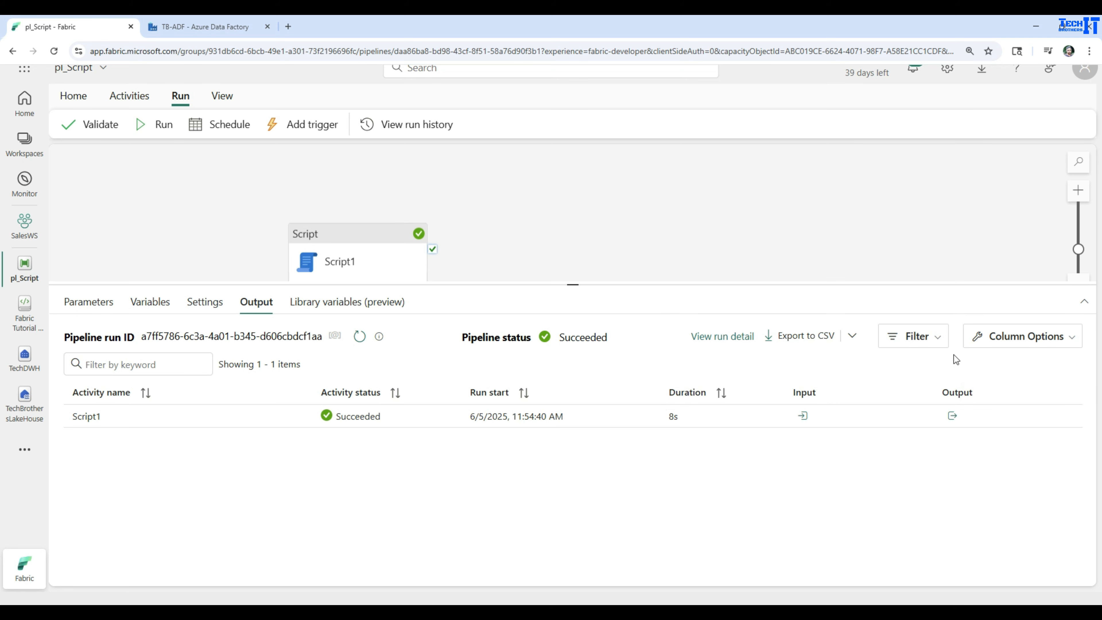
Check the scrInputOutputRegion value among the output parameters in Script1's output and close the details.
{"action": "left_click", "coordinate": [953, 416]}
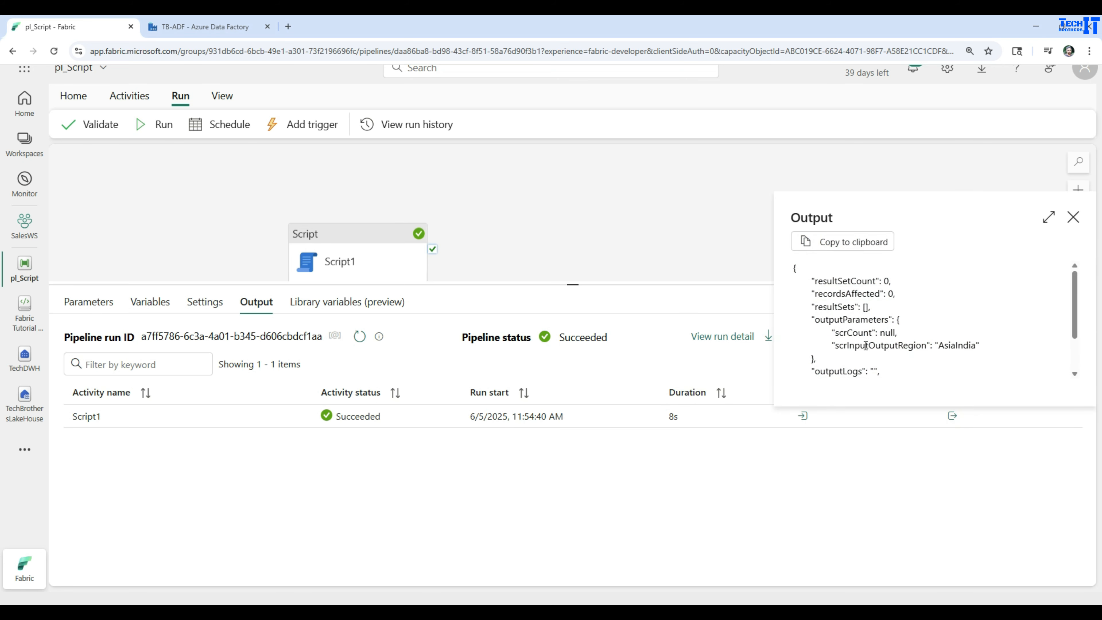
{"action": "double_click", "coordinate": [951, 350]}
{"action": "left_click", "coordinate": [991, 345]}
{"action": "left_click_drag", "start_coordinate": [1010, 344], "coordinate": [963, 347]}
{"action": "left_click", "coordinate": [887, 352]}
{"action": "double_click", "coordinate": [887, 350]}
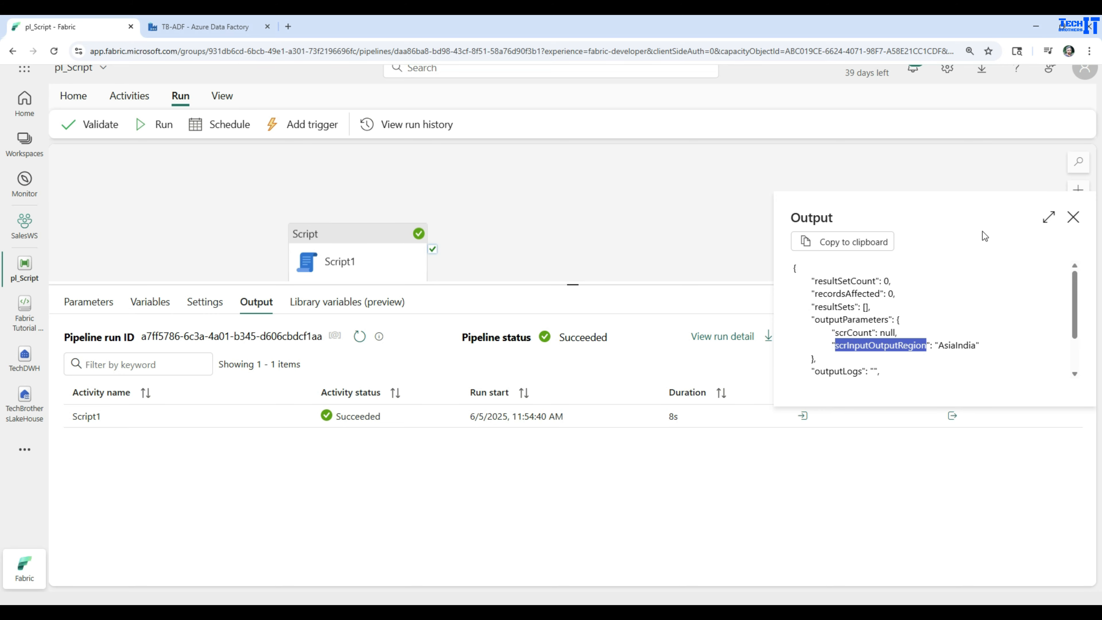
{"action": "left_click", "coordinate": [1074, 217]}
Open SQL query 54 in the TechDWH warehouse at the stored procedure definition.
{"action": "left_click", "coordinate": [357, 249]}
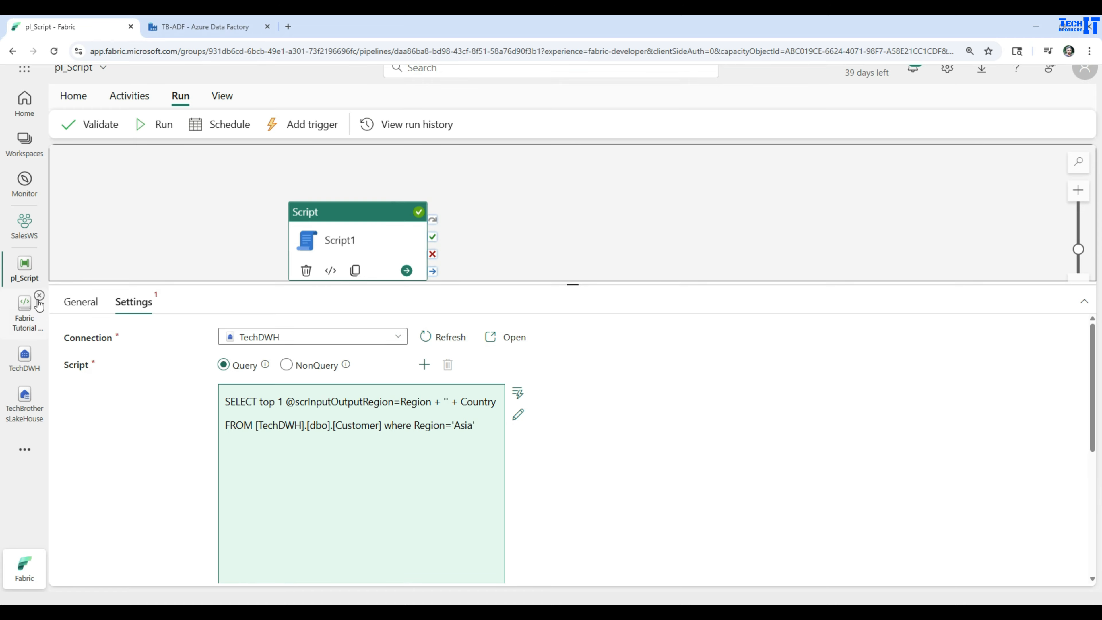
{"action": "left_click", "coordinate": [24, 372]}
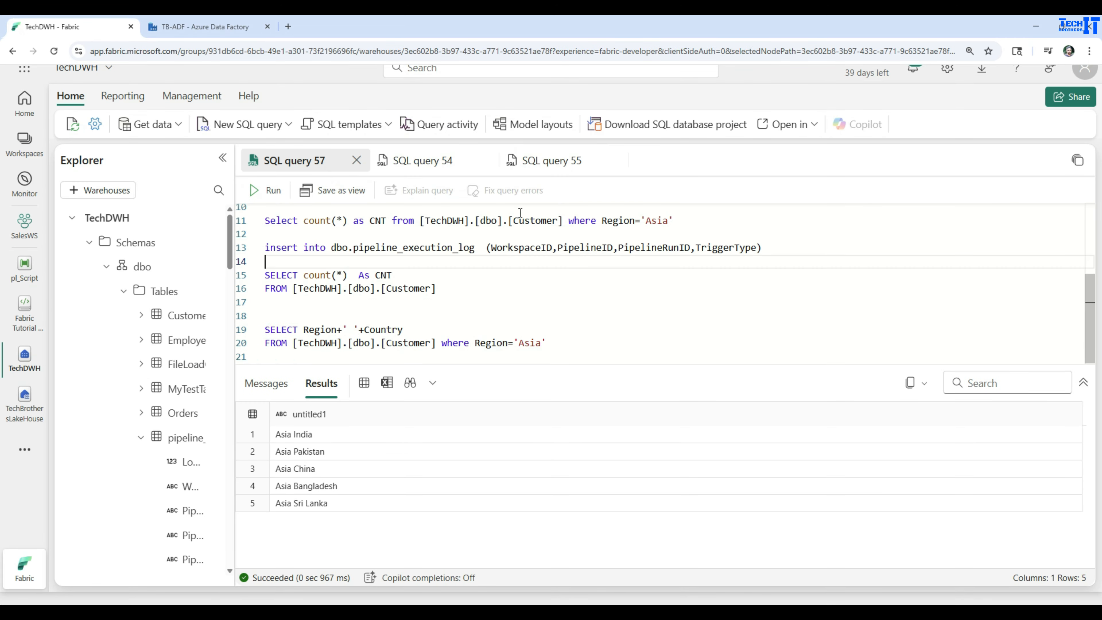
{"action": "left_click", "coordinate": [549, 161]}
{"action": "left_click", "coordinate": [443, 161]}
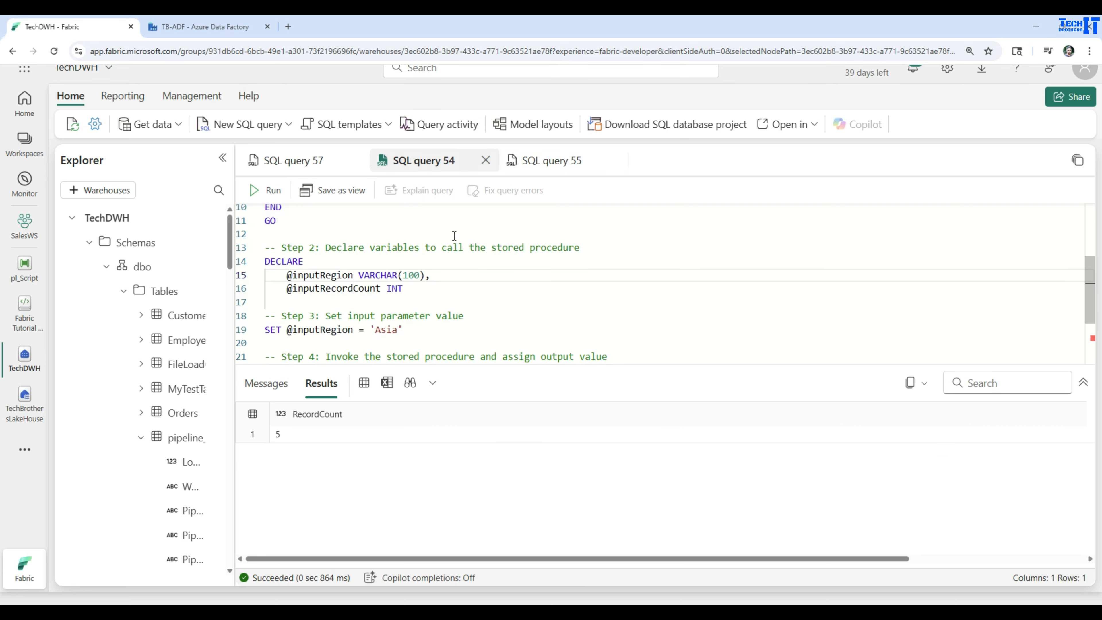
{"action": "scroll", "coordinate": [409, 289], "scroll_direction": "up", "scroll_amount": 3}
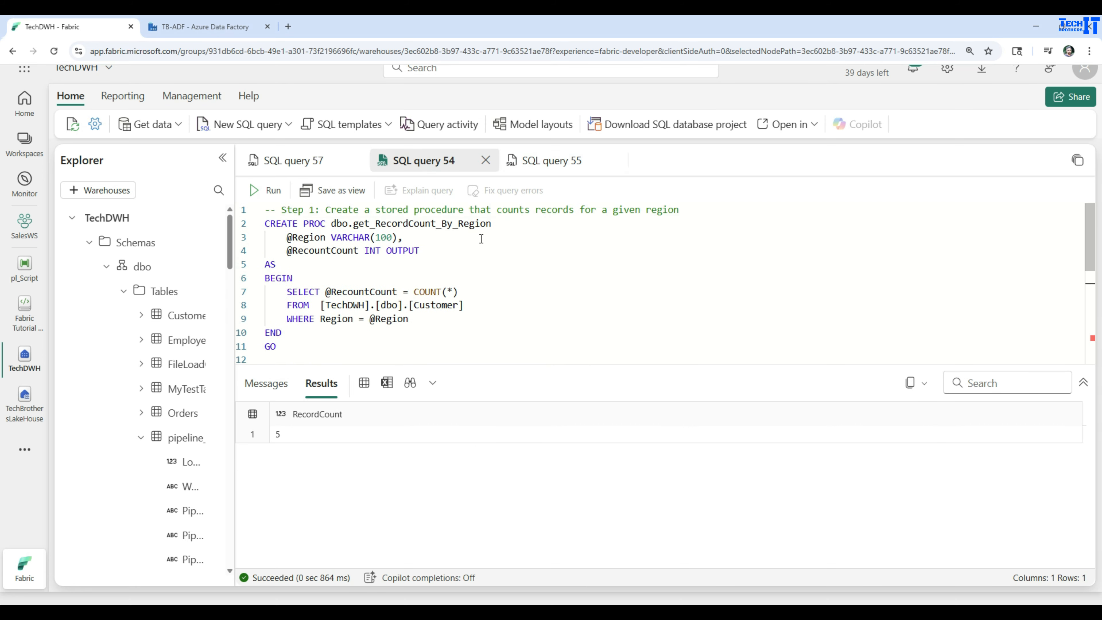
{"action": "double_click", "coordinate": [467, 225]}
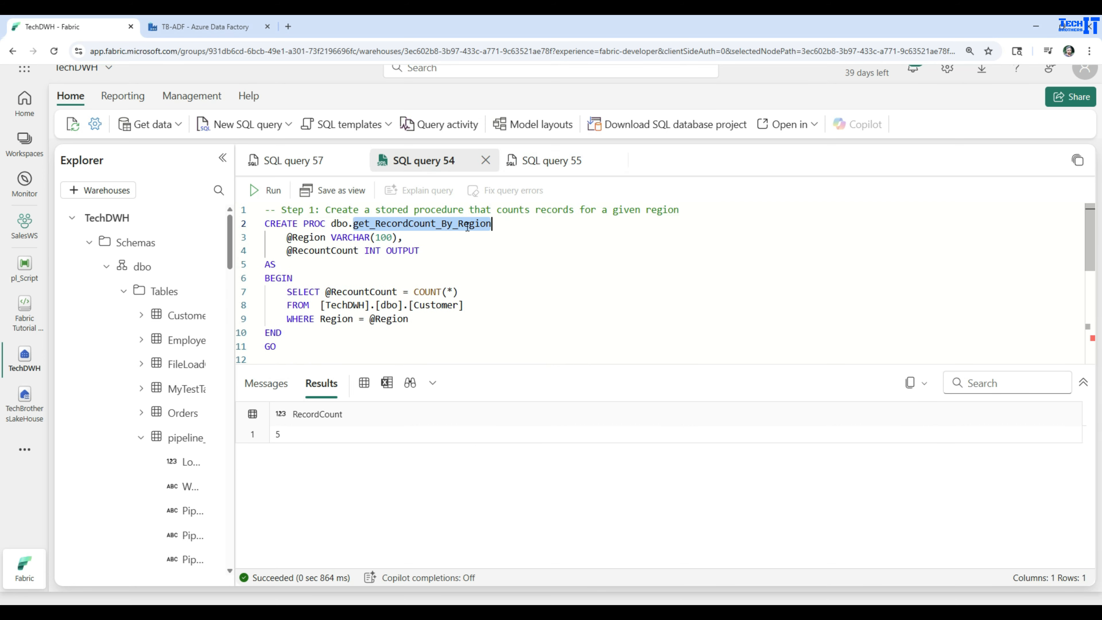
{"action": "double_click", "coordinate": [325, 251]}
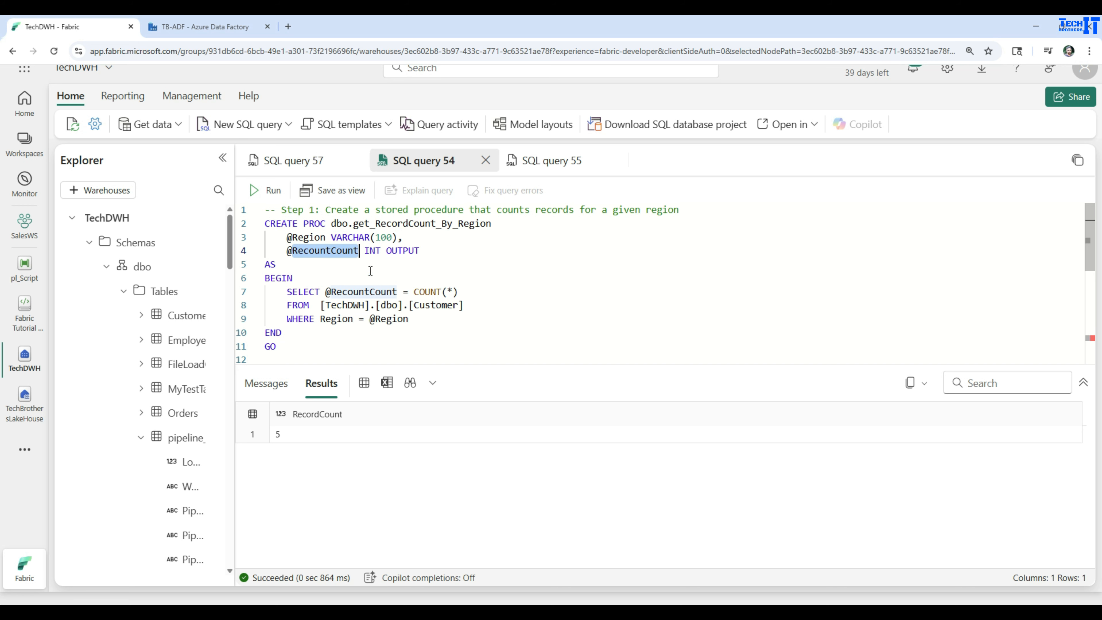
{"action": "left_click", "coordinate": [309, 237]}
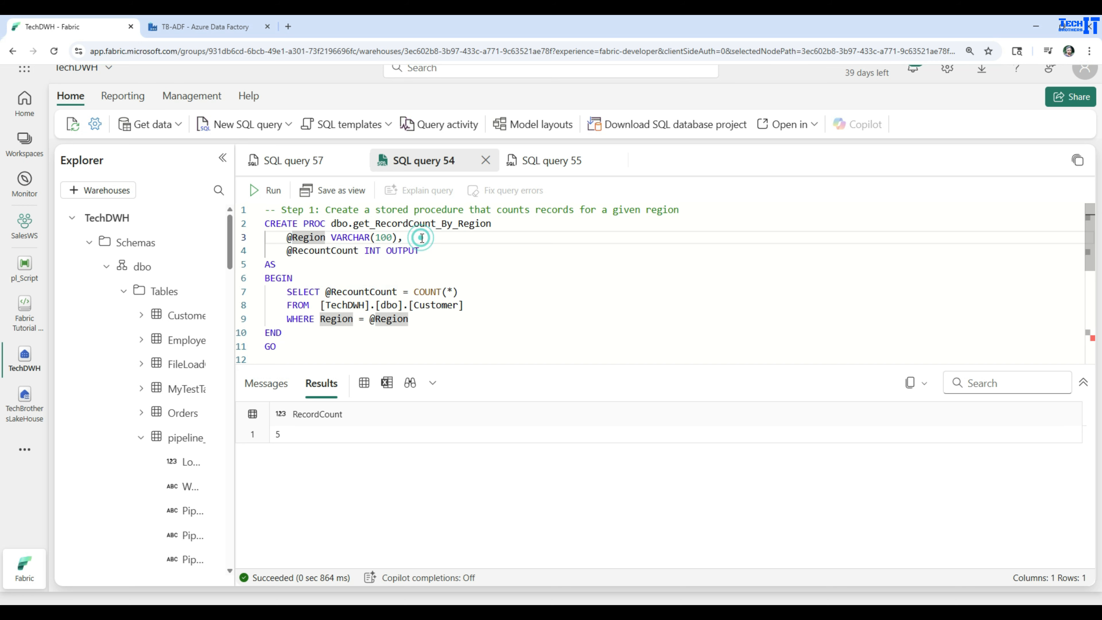
{"action": "left_click_drag", "start_coordinate": [404, 237], "coordinate": [285, 235]}
{"action": "left_click_drag", "start_coordinate": [420, 251], "coordinate": [266, 251]}
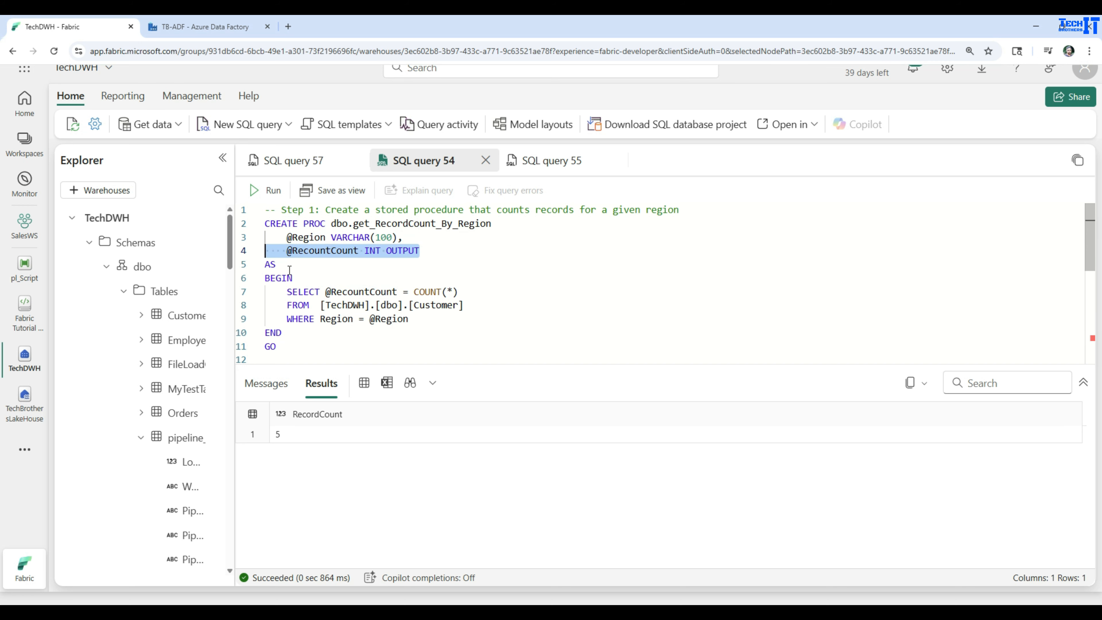
{"action": "left_click_drag", "start_coordinate": [321, 292], "coordinate": [409, 291]}
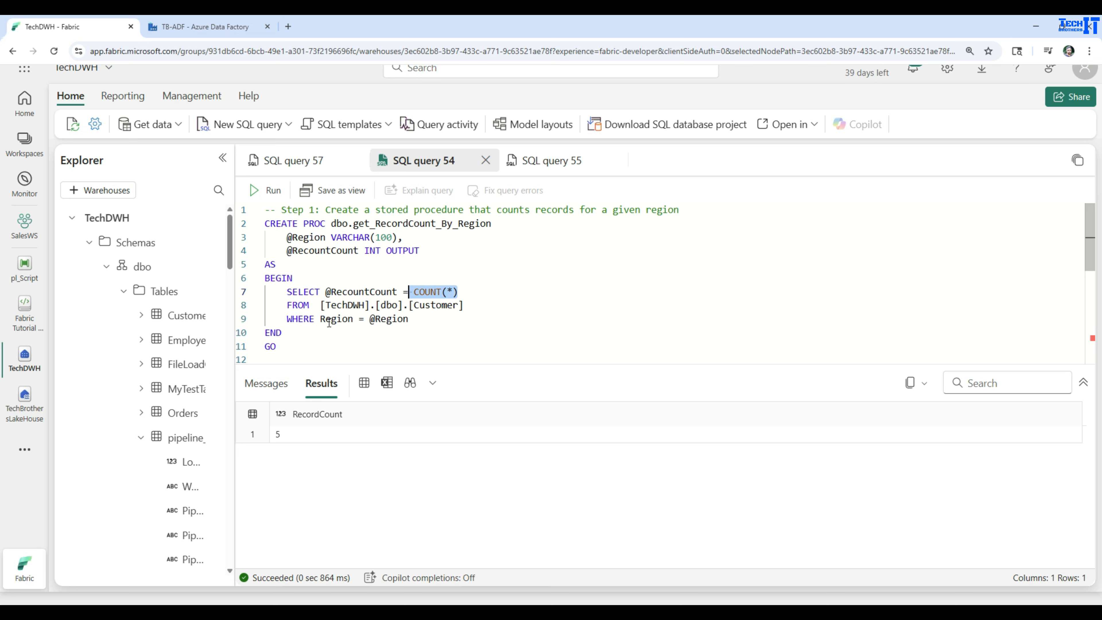
{"action": "double_click", "coordinate": [382, 319]}
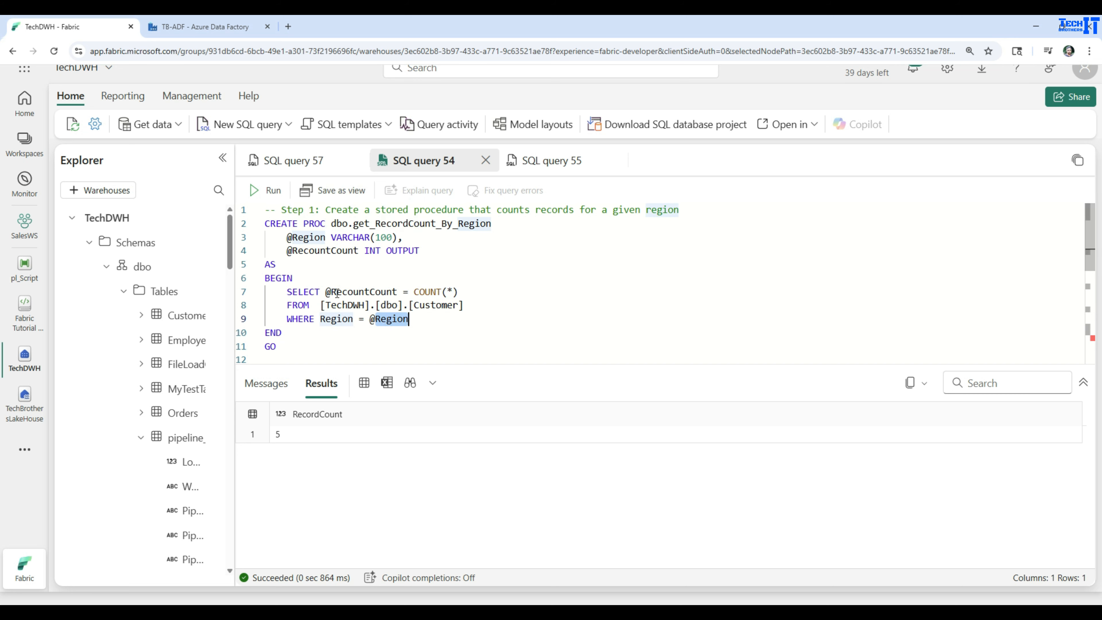
{"action": "double_click", "coordinate": [307, 250]}
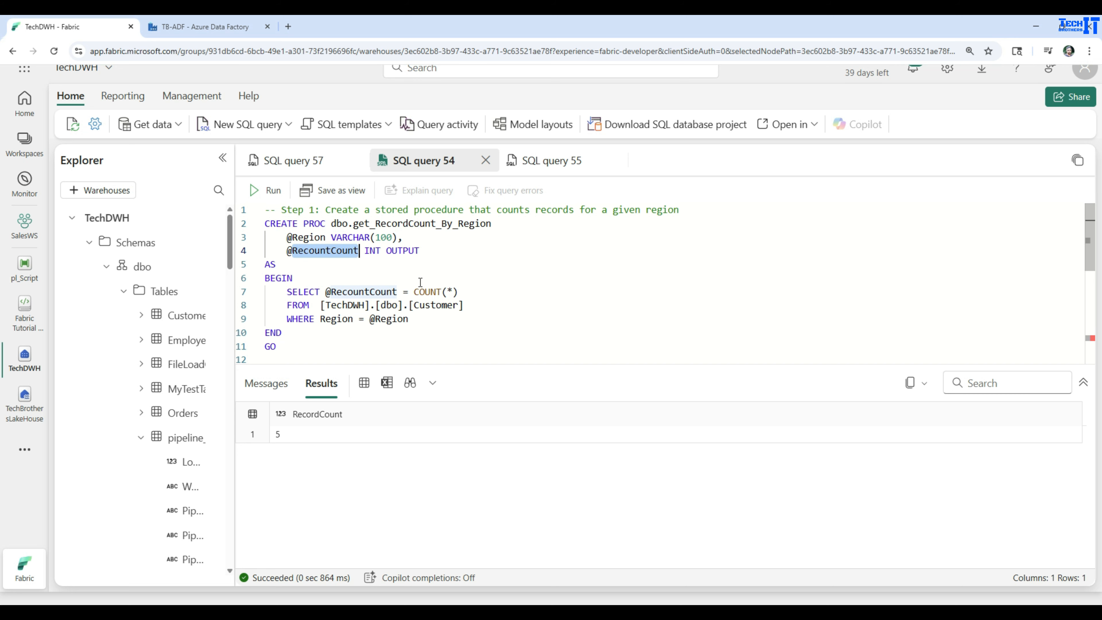
Examine the calling script's declared variables, the 'Asia' region assignment and the arguments passed in the EXEC statement.
{"action": "scroll", "coordinate": [420, 282], "scroll_direction": "down", "scroll_amount": 5}
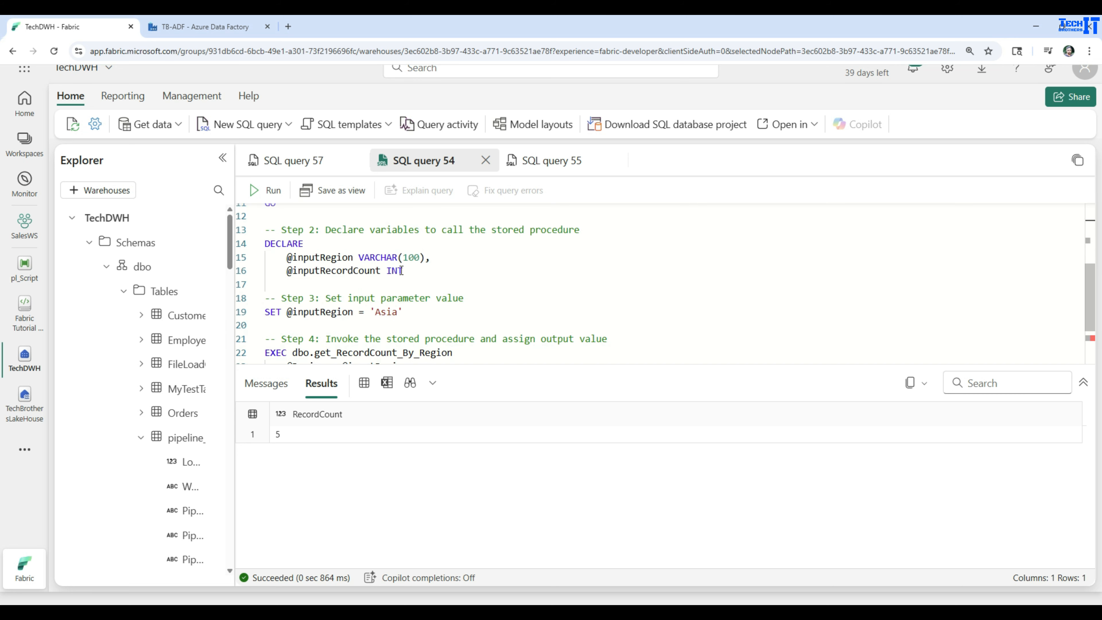
{"action": "left_click", "coordinate": [300, 258]}
{"action": "left_click", "coordinate": [322, 271]}
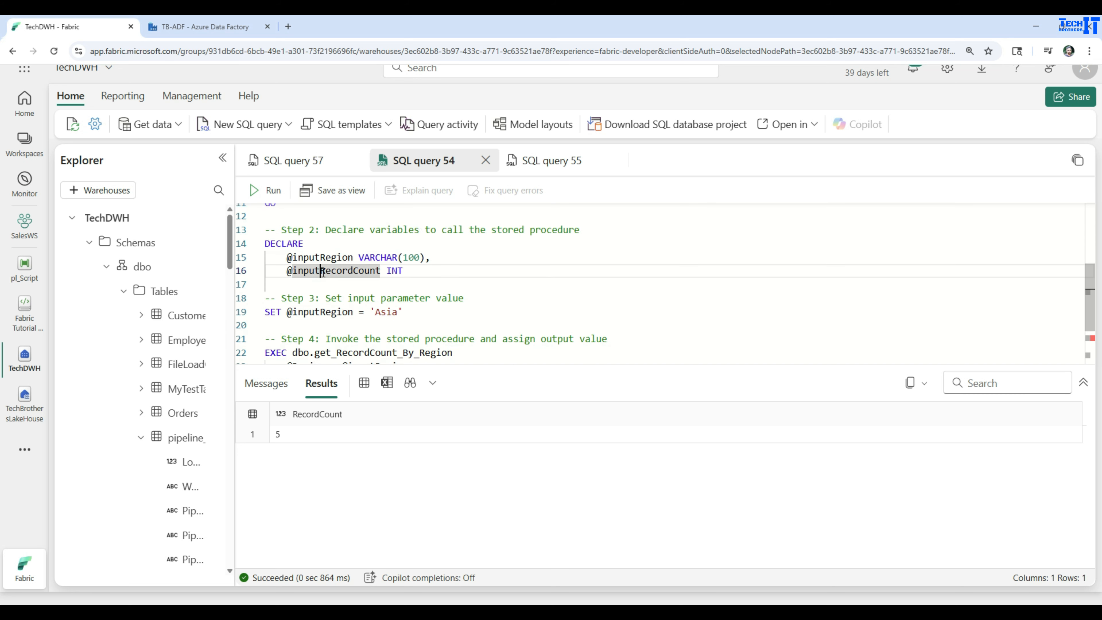
{"action": "left_click", "coordinate": [309, 257]}
{"action": "double_click", "coordinate": [310, 257]}
{"action": "left_click", "coordinate": [327, 272]}
{"action": "scroll", "coordinate": [406, 279], "scroll_direction": "down", "scroll_amount": 1}
{"action": "left_click", "coordinate": [303, 283]}
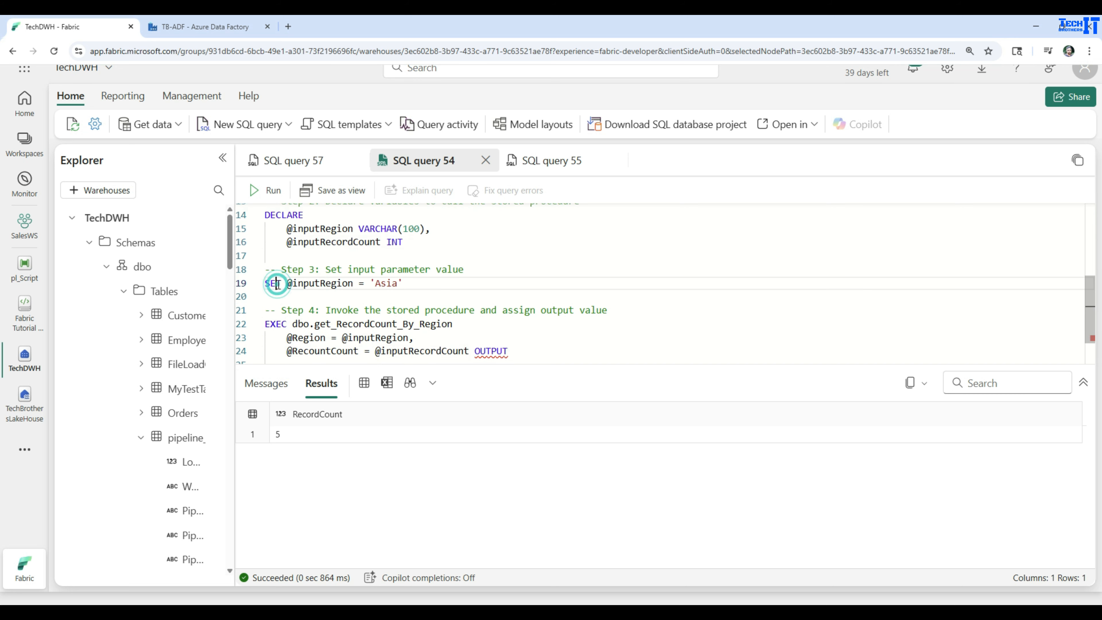
{"action": "left_click_drag", "start_coordinate": [405, 283], "coordinate": [353, 283]}
{"action": "left_click", "coordinate": [310, 324]}
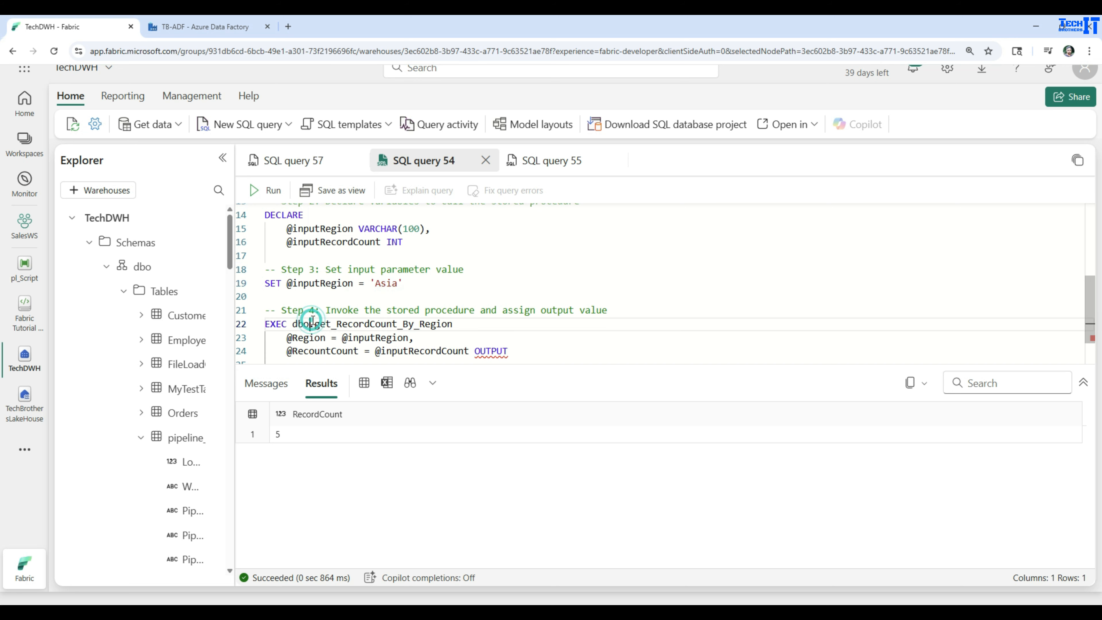
{"action": "scroll", "coordinate": [381, 287], "scroll_direction": "down", "scroll_amount": 1}
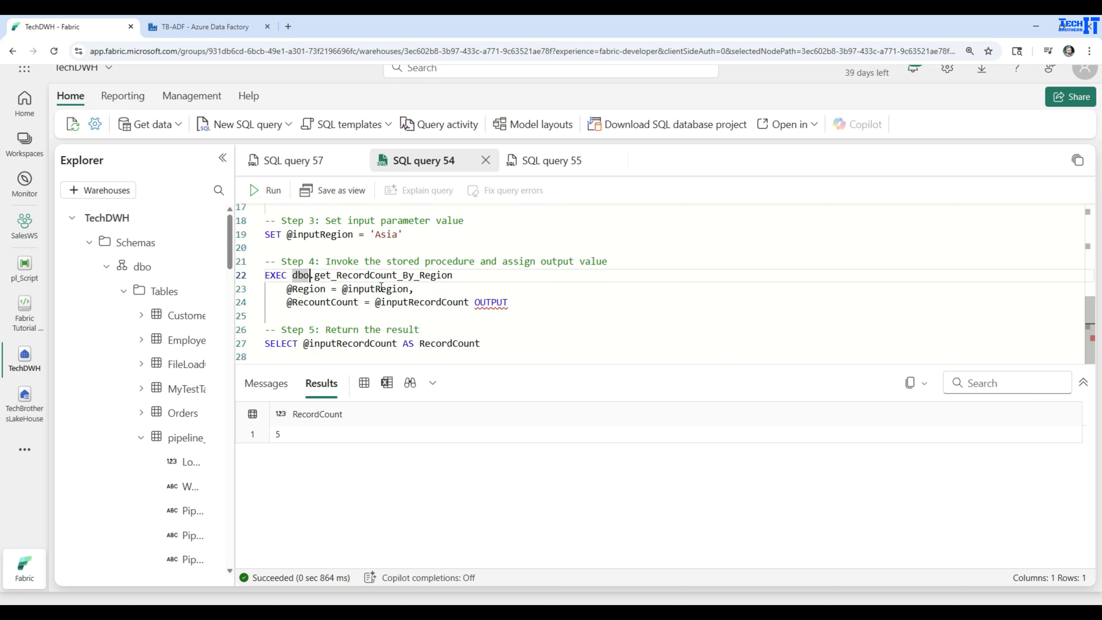
{"action": "left_click", "coordinate": [317, 305]}
{"action": "double_click", "coordinate": [401, 303]}
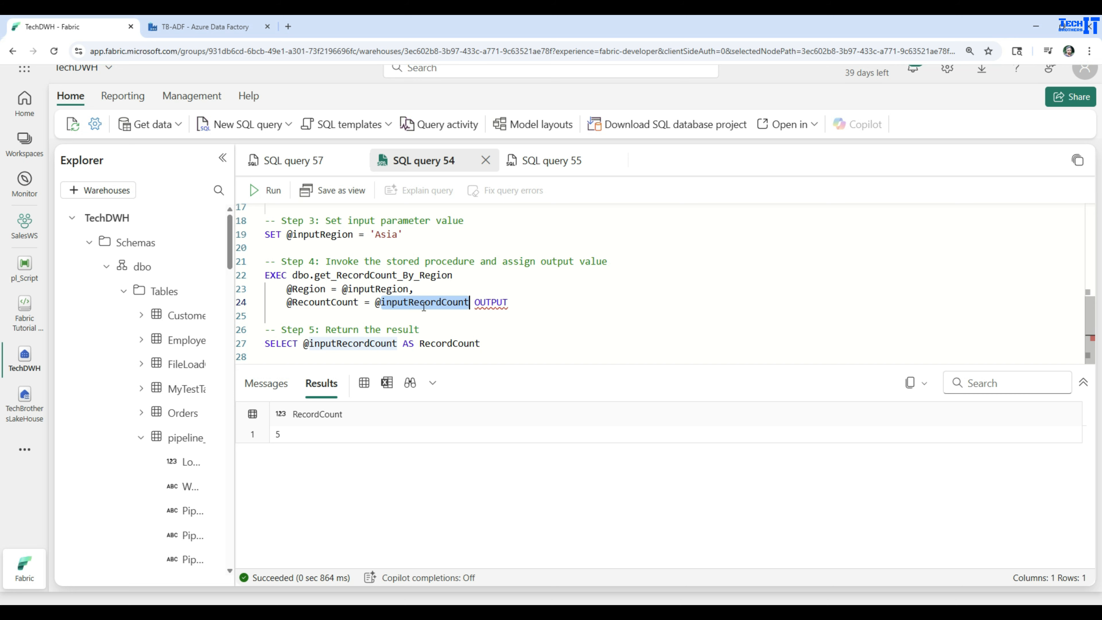
{"action": "left_click_drag", "start_coordinate": [480, 343], "coordinate": [265, 221]}
{"action": "scroll", "coordinate": [266, 223], "scroll_direction": "up", "scroll_amount": 2}
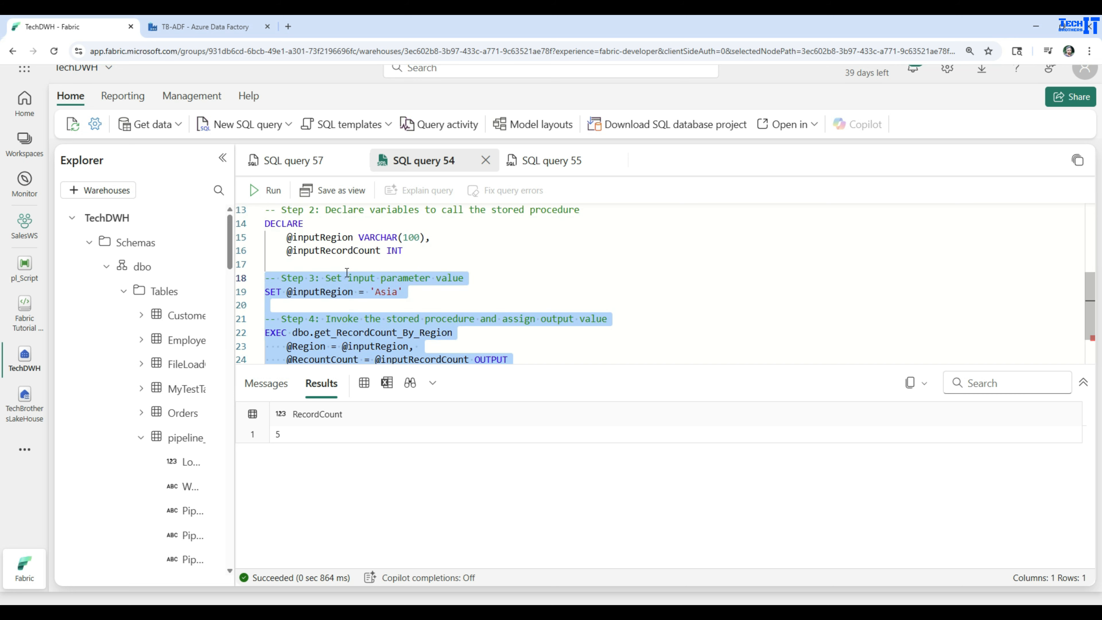
{"action": "key", "text": "shift+Up"}
{"action": "key", "text": "shift+Up"}
{"action": "key", "text": "shift+Up"}
{"action": "key", "text": "shift+Up"}
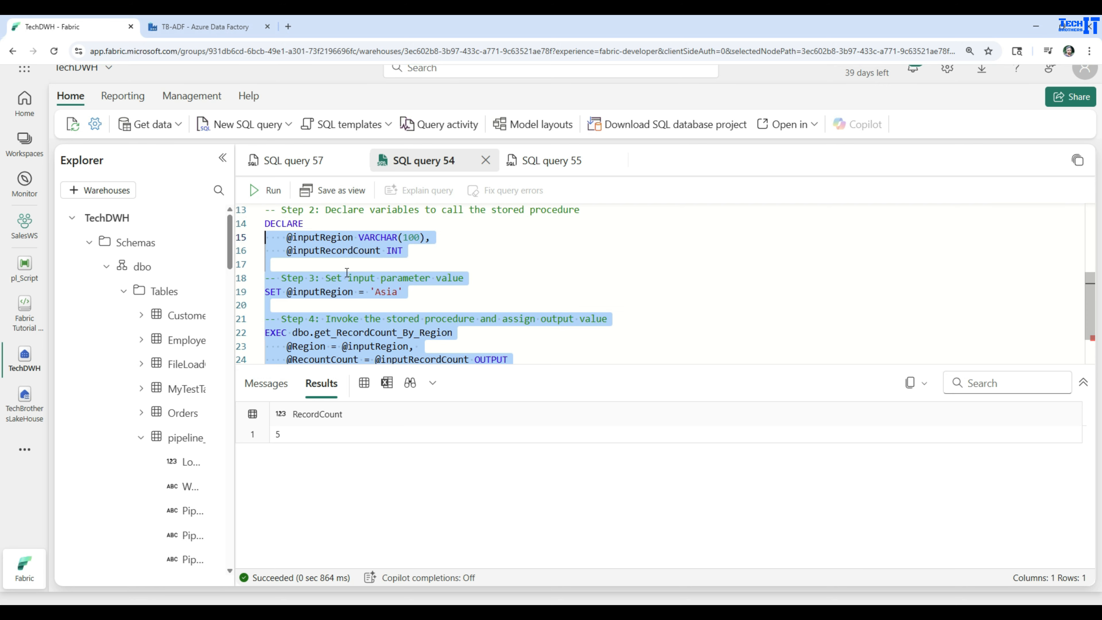
{"action": "left_click", "coordinate": [265, 190]}
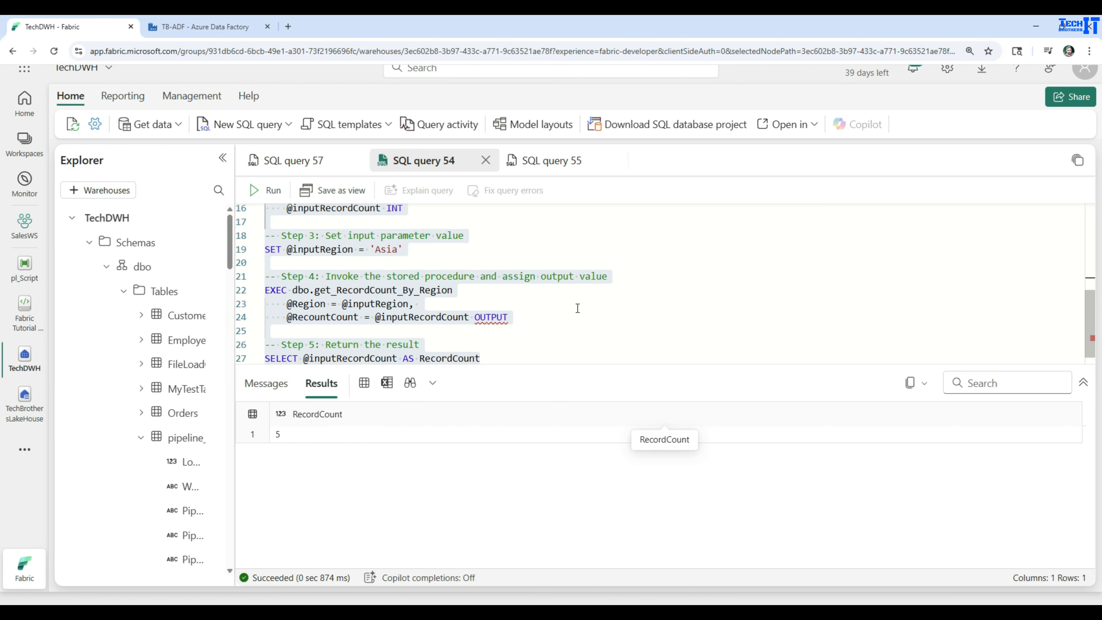
Copy the three-line EXEC dbo.get_RecordCount_By_Region statement and check its parameter assignments.
{"action": "scroll", "coordinate": [581, 308], "scroll_direction": "down", "scroll_amount": 1}
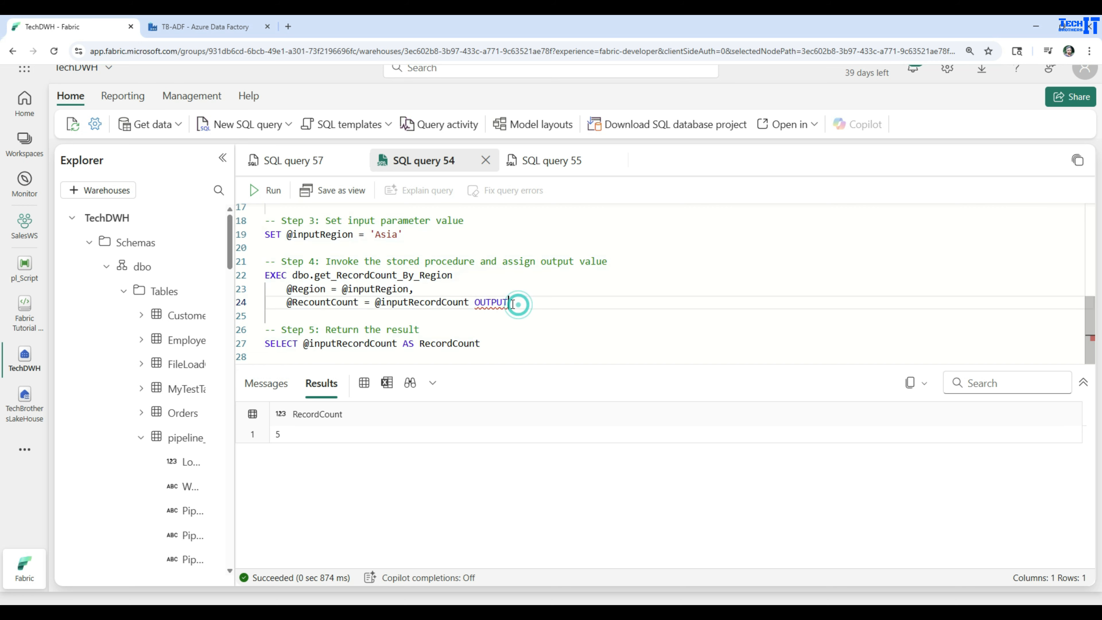
{"action": "left_click_drag", "start_coordinate": [510, 302], "coordinate": [249, 273]}
{"action": "right_click", "coordinate": [323, 287]}
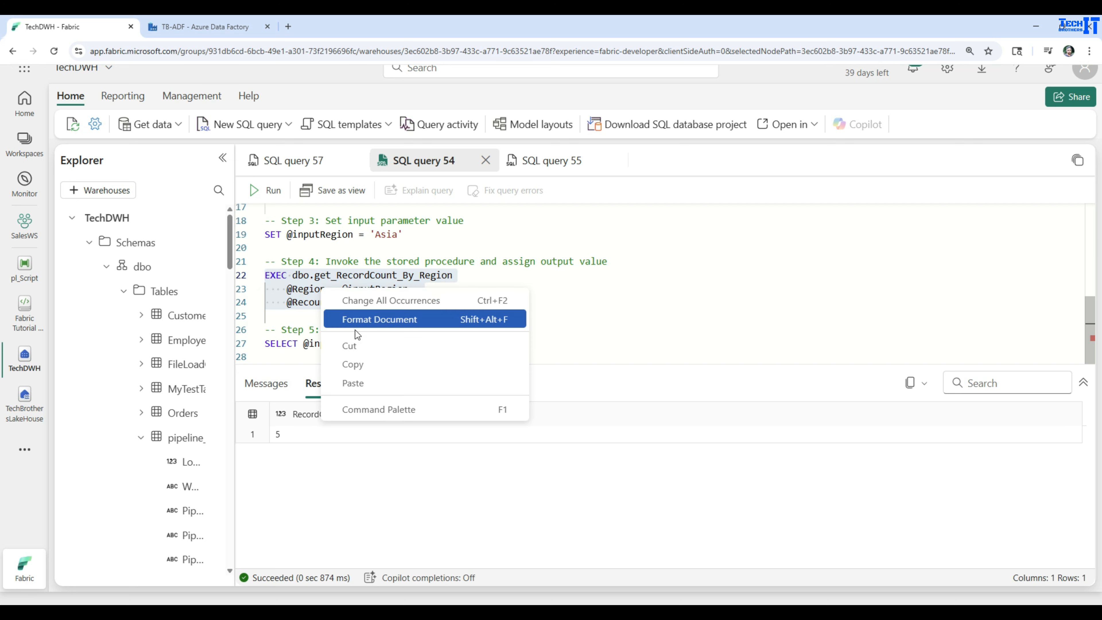
{"action": "left_click", "coordinate": [363, 361]}
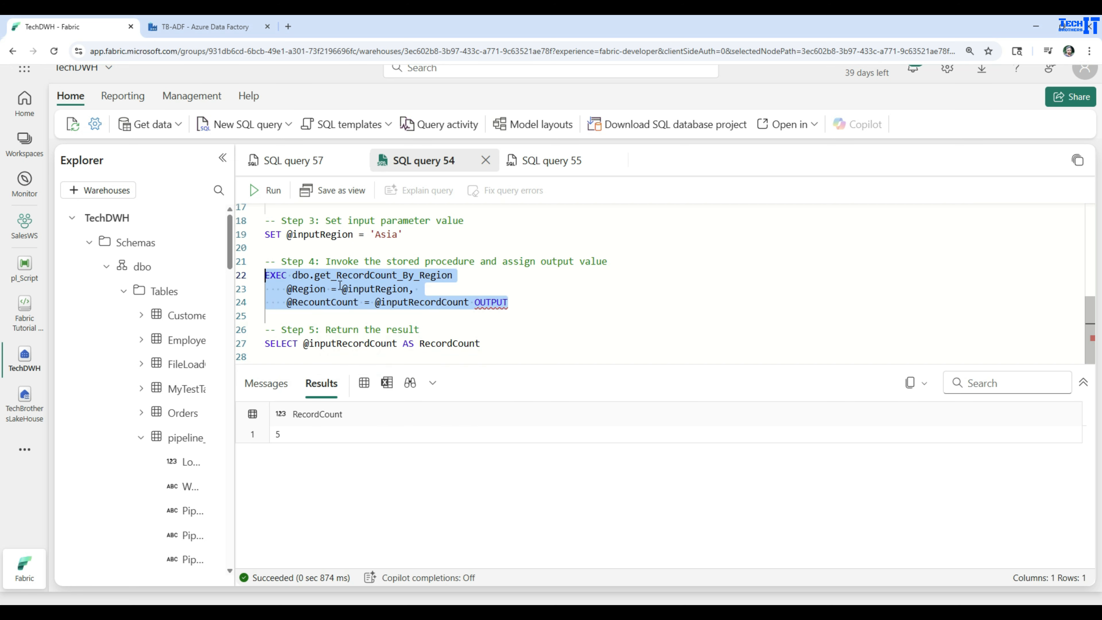
{"action": "left_click", "coordinate": [306, 290]}
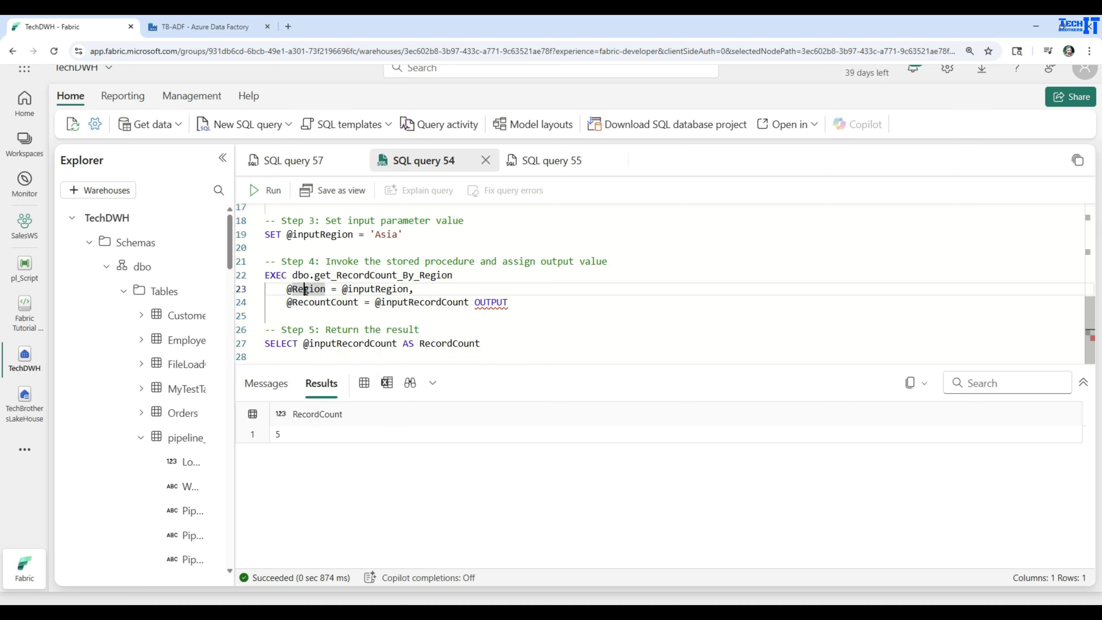
{"action": "left_click", "coordinate": [371, 289]}
{"action": "left_click", "coordinate": [326, 303]}
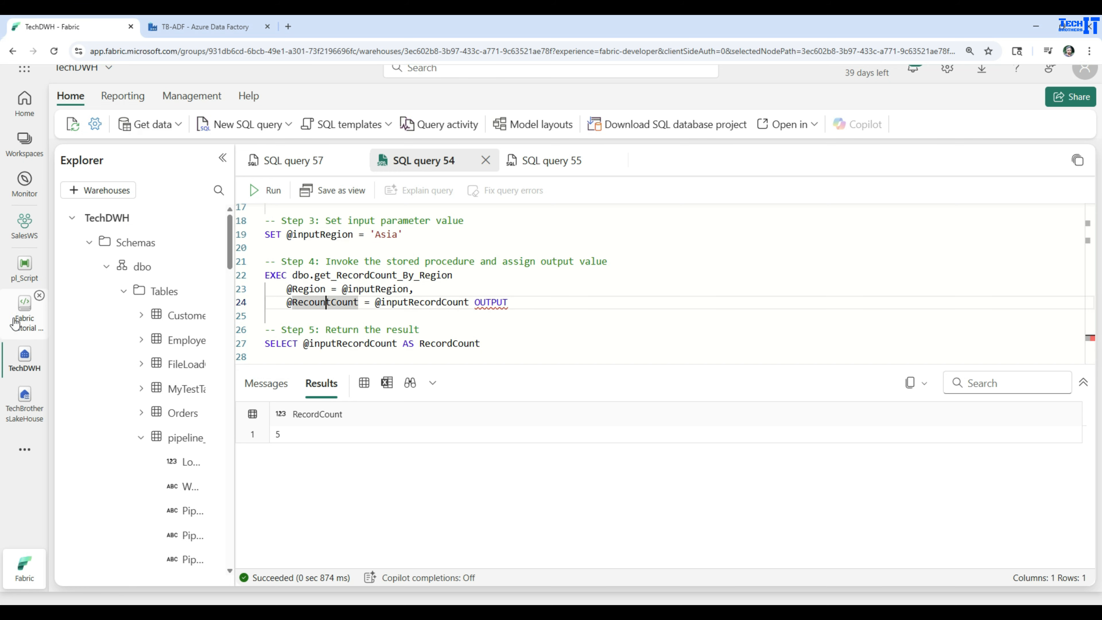
Return to the pl_Script pipeline and replace Script1's whole query with the copied EXEC statement.
{"action": "left_click", "coordinate": [25, 267]}
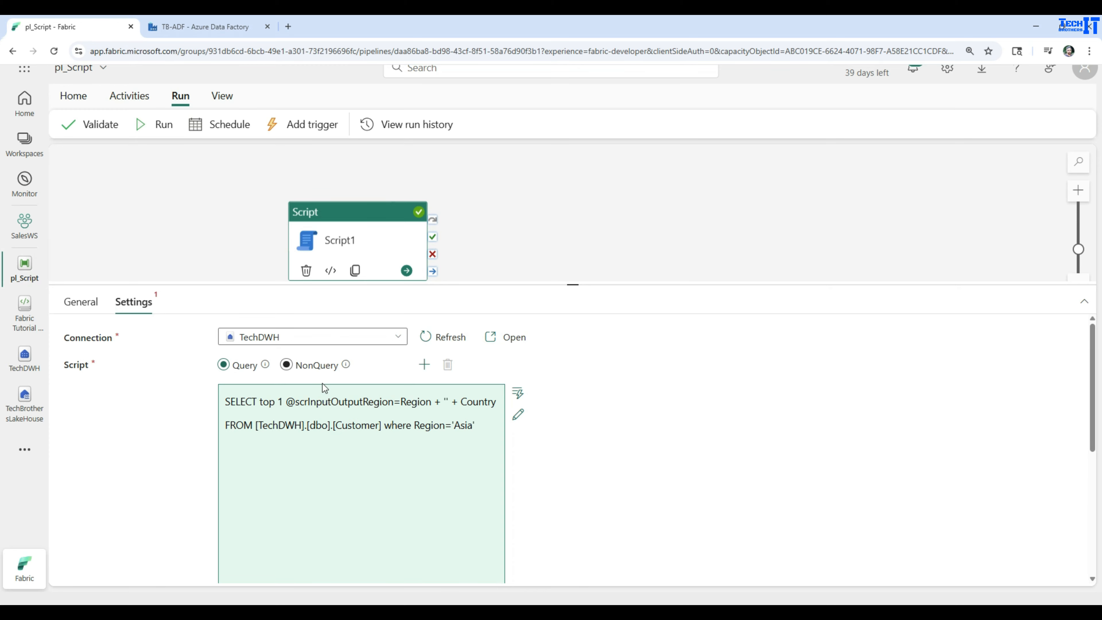
{"action": "left_click", "coordinate": [519, 415]}
{"action": "left_click", "coordinate": [443, 163]}
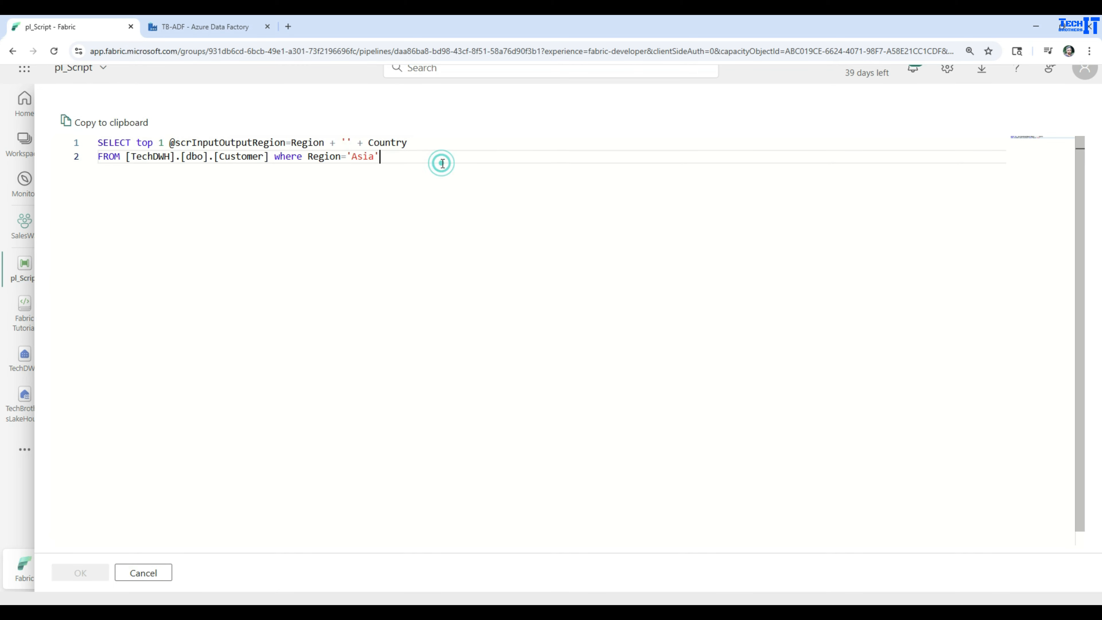
{"action": "key", "text": "ctrl+a"}
{"action": "key", "text": "ctrl+v"}
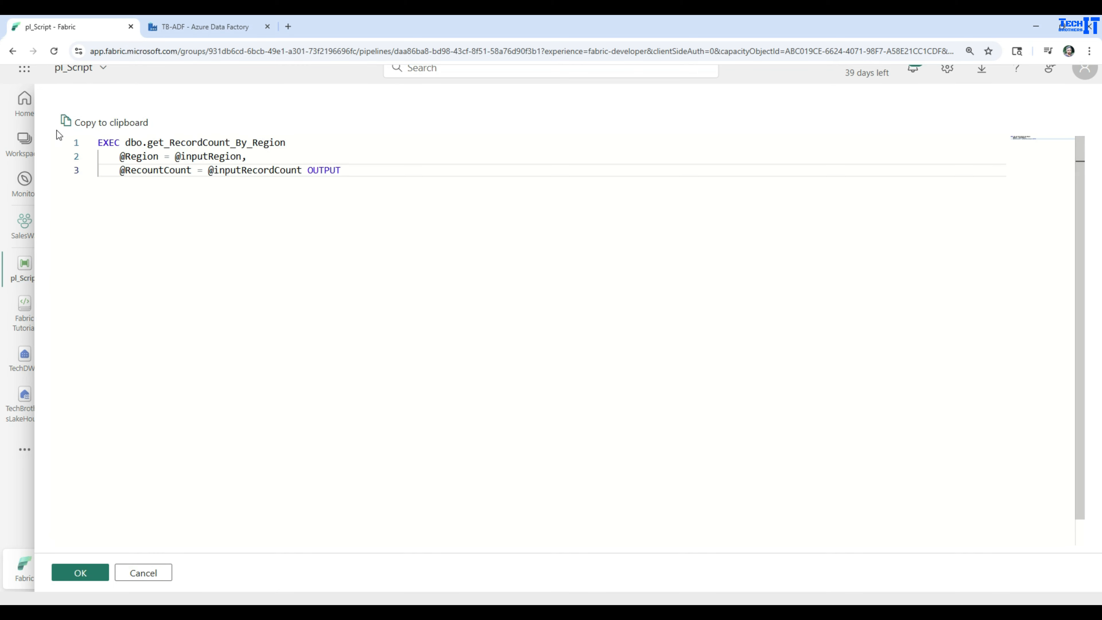
Join the three lines of the EXEC statement into a single line.
{"action": "left_click", "coordinate": [300, 143]}
{"action": "key", "text": "Delete"}
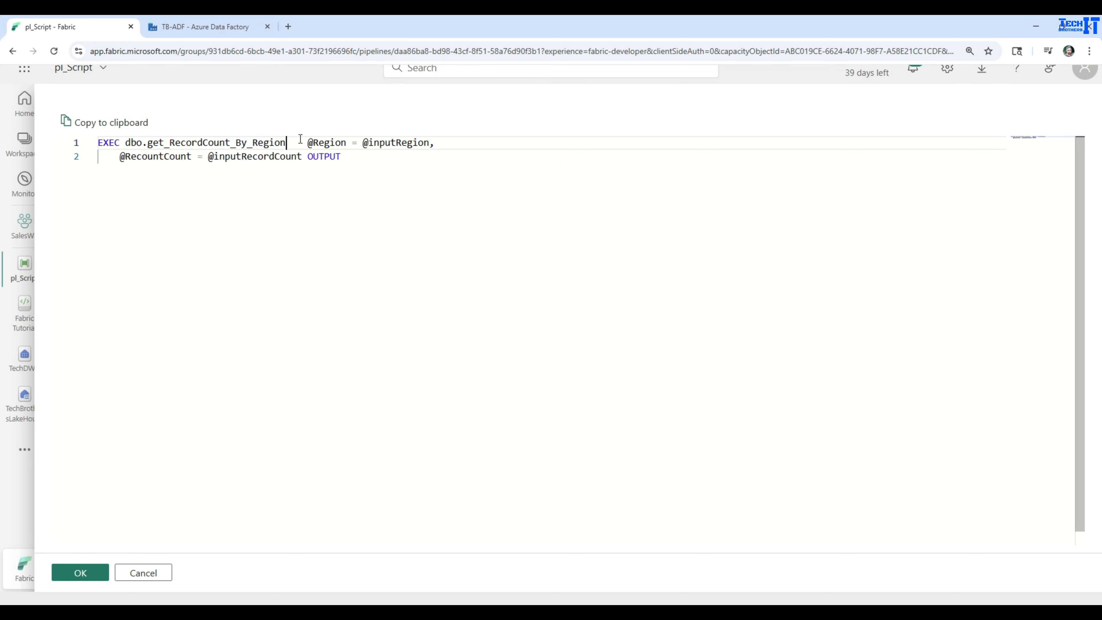
{"action": "left_click", "coordinate": [489, 145]}
{"action": "key", "text": "Delete"}
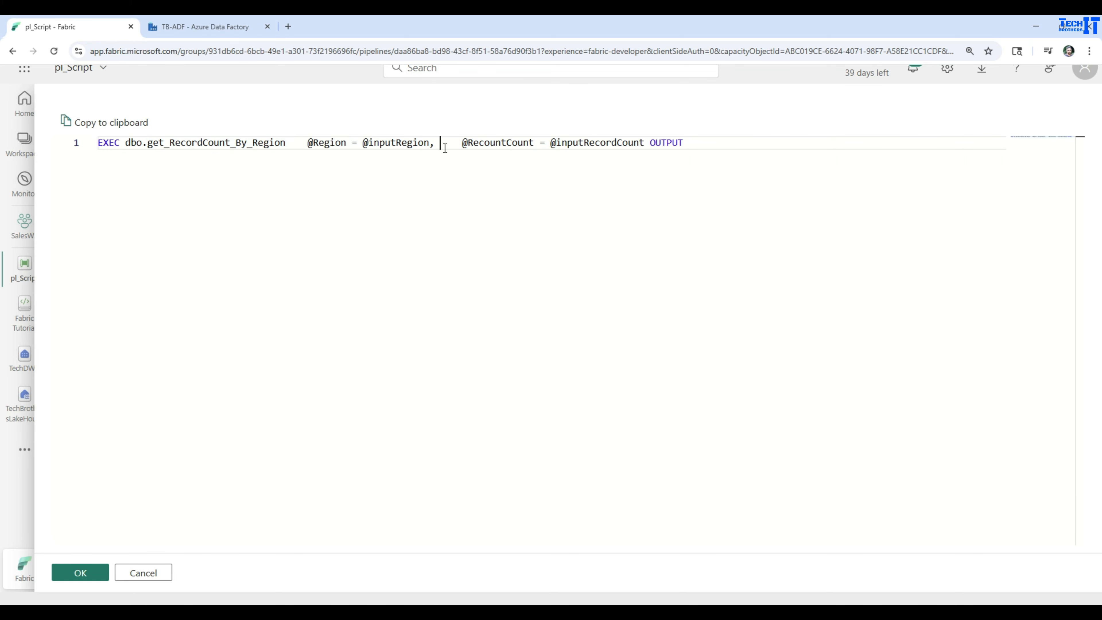
{"action": "left_click", "coordinate": [350, 167]}
{"action": "left_click_drag", "start_coordinate": [99, 143], "coordinate": [309, 141]}
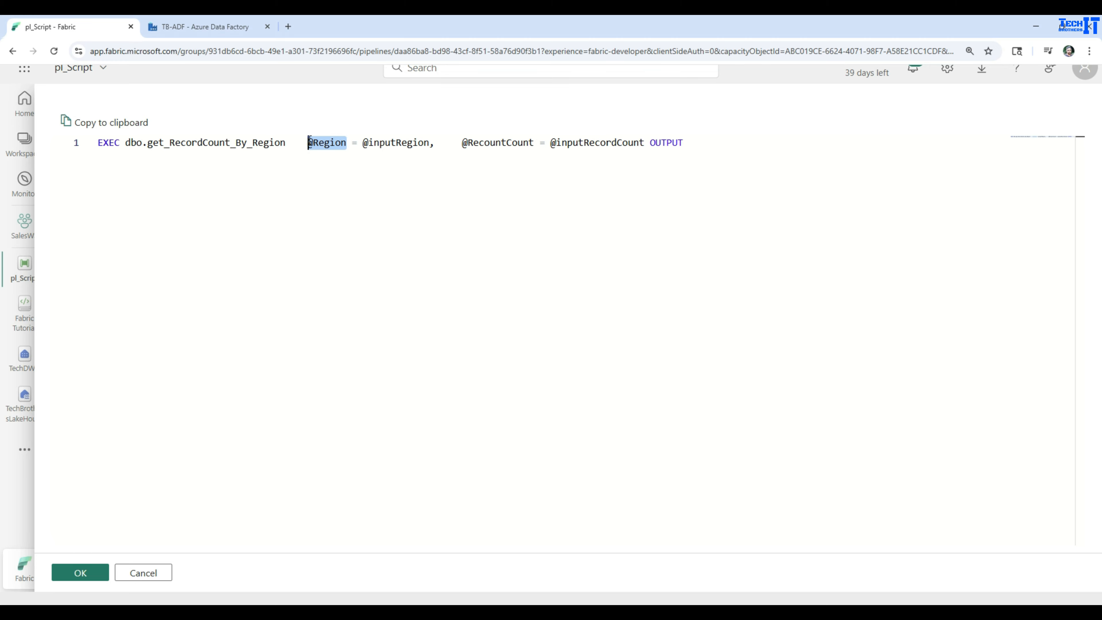
{"action": "left_click", "coordinate": [380, 142]}
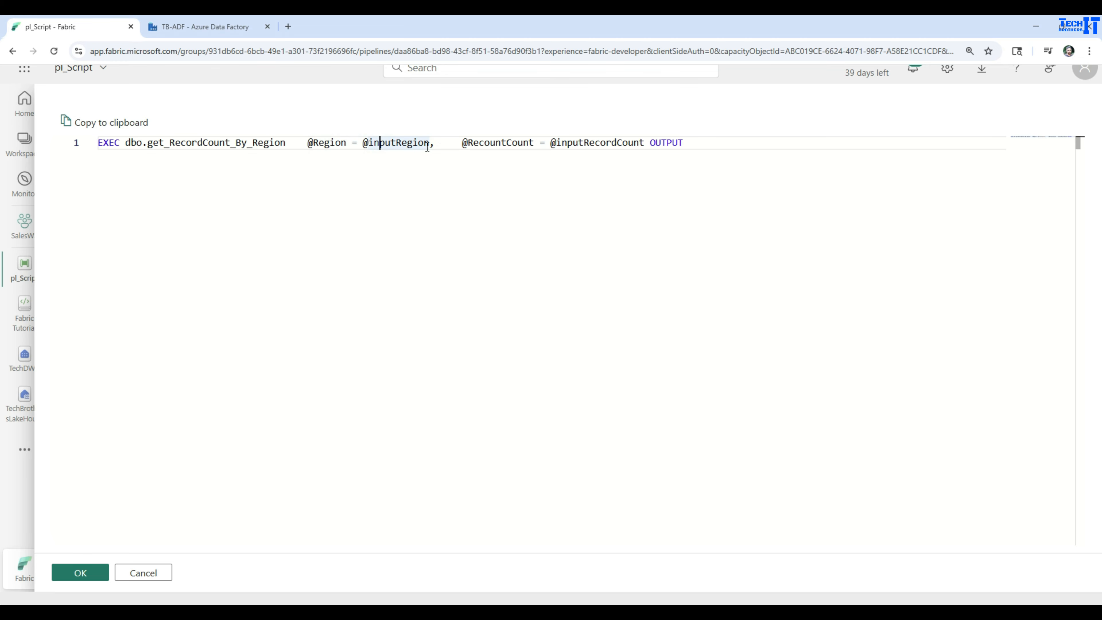
{"action": "left_click_drag", "start_coordinate": [431, 144], "coordinate": [364, 143]}
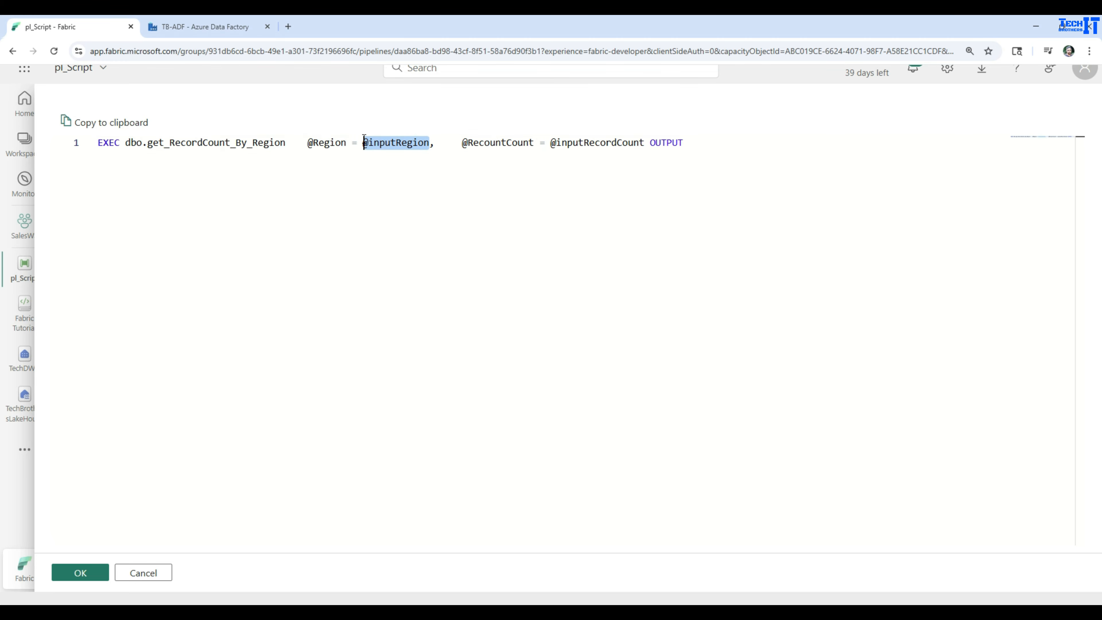
{"action": "left_click", "coordinate": [477, 142]}
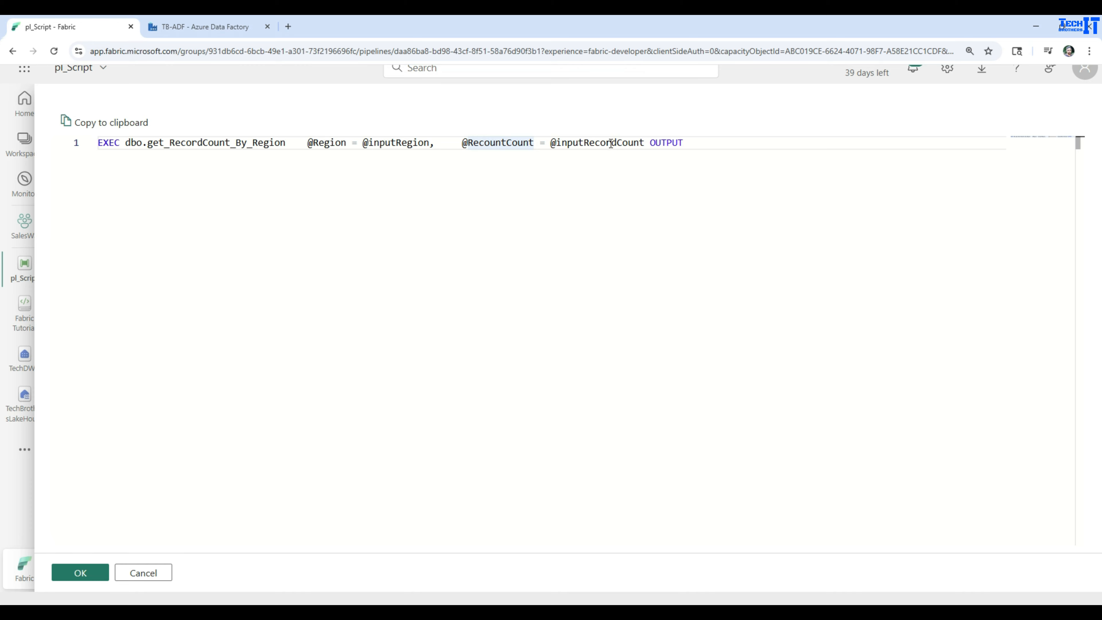
{"action": "left_click", "coordinate": [569, 143]}
{"action": "left_click", "coordinate": [619, 142]}
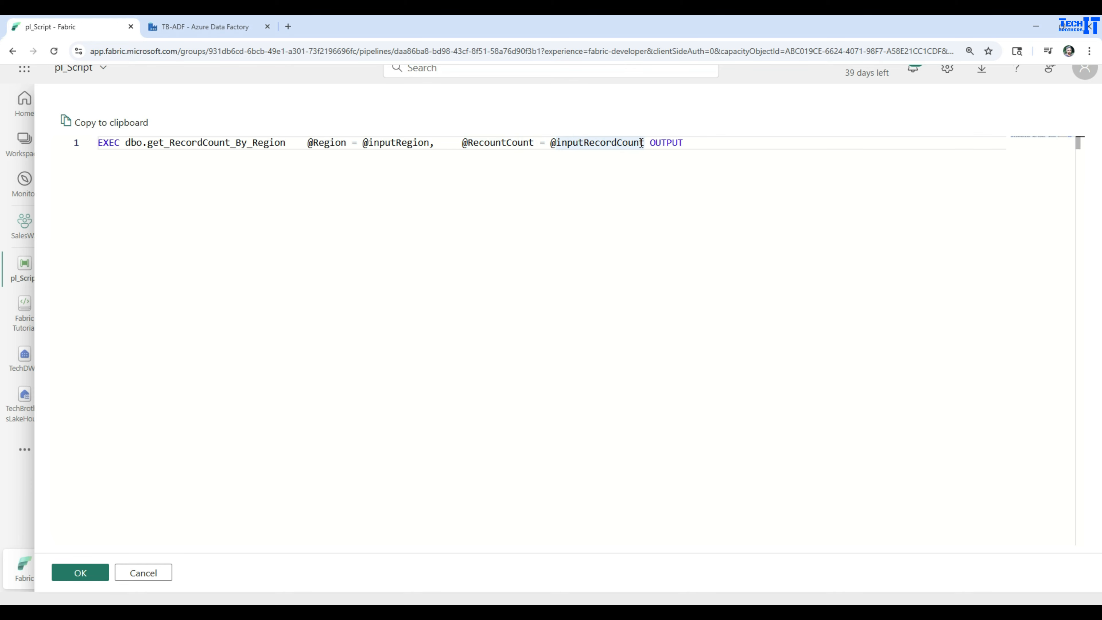
{"action": "left_click_drag", "start_coordinate": [646, 143], "coordinate": [558, 142]}
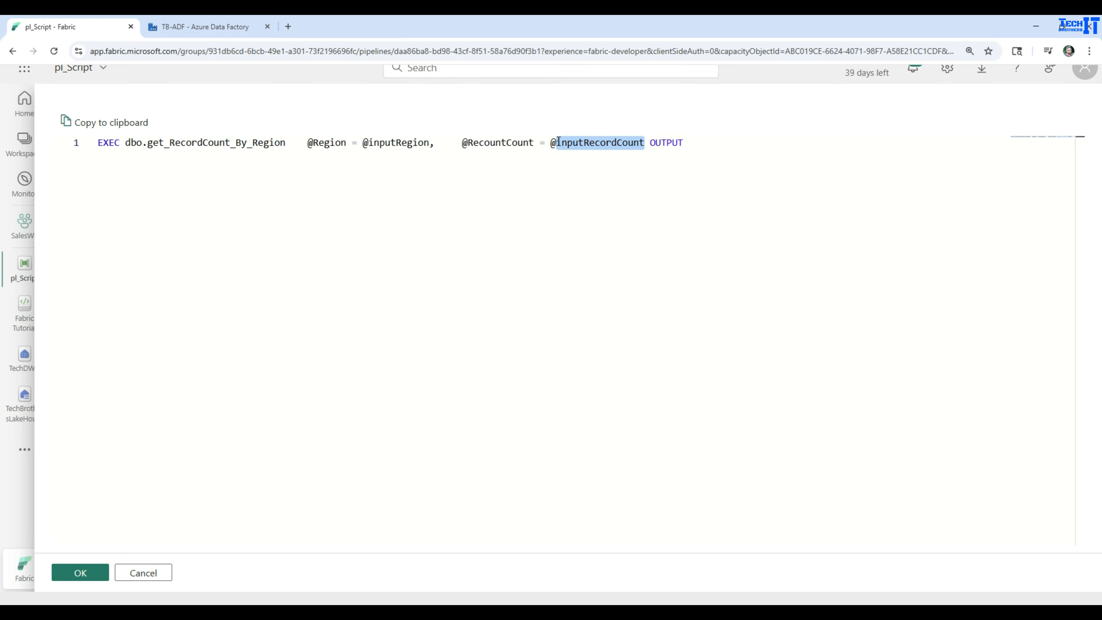
{"action": "left_click", "coordinate": [558, 143]}
{"action": "left_click", "coordinate": [381, 139]}
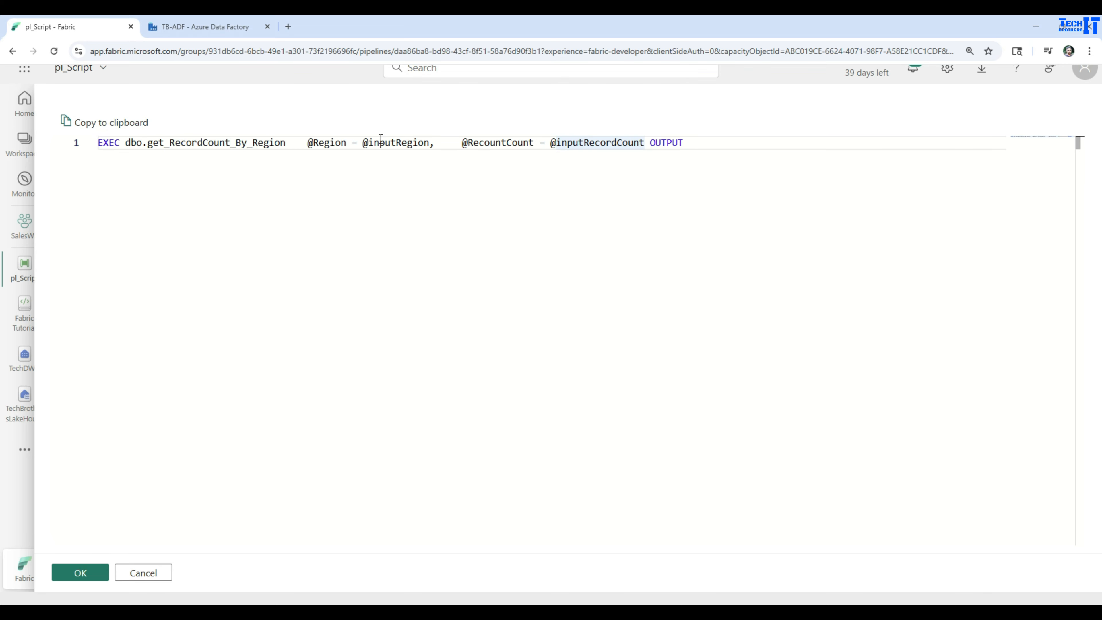
{"action": "left_click", "coordinate": [381, 141]}
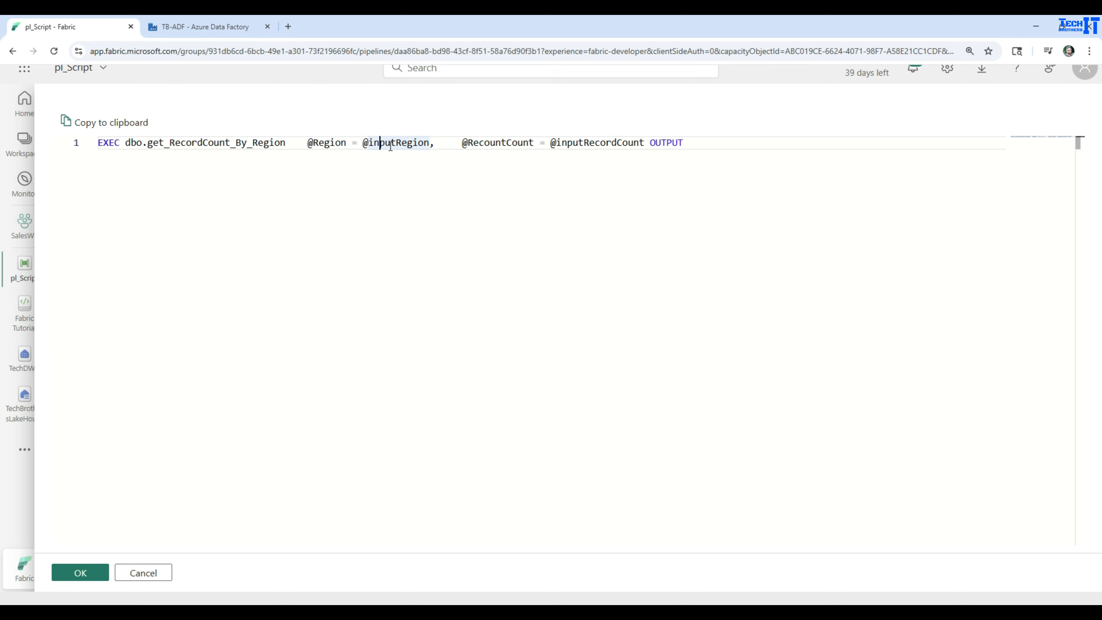
{"action": "left_click", "coordinate": [69, 572]}
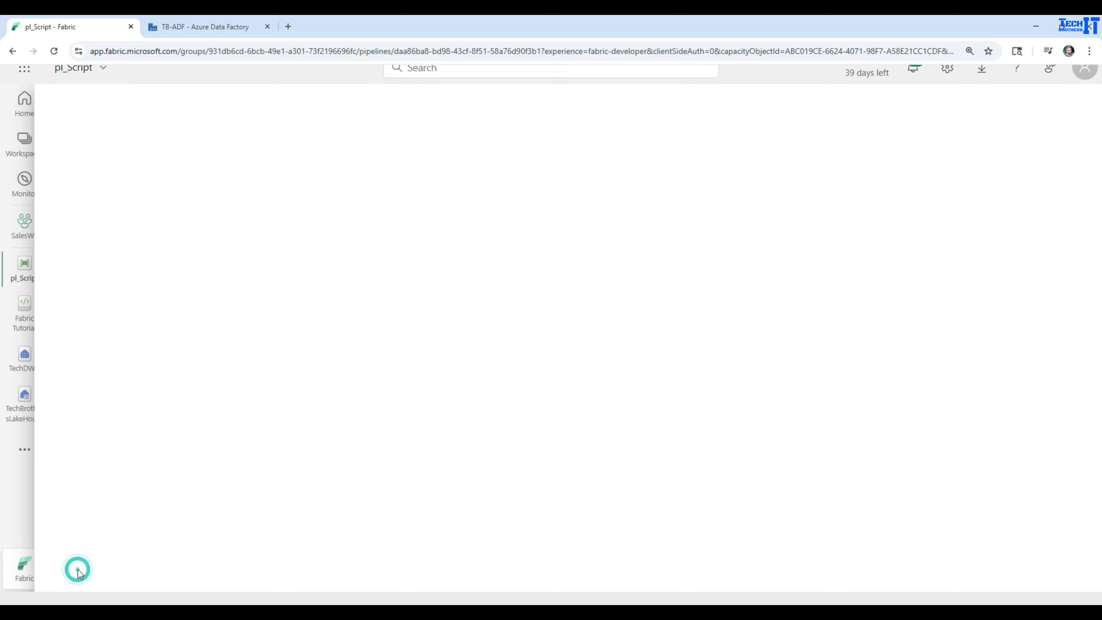
Delete all three existing script parameters from Script1.
{"action": "scroll", "coordinate": [570, 390], "scroll_direction": "down", "scroll_amount": 5}
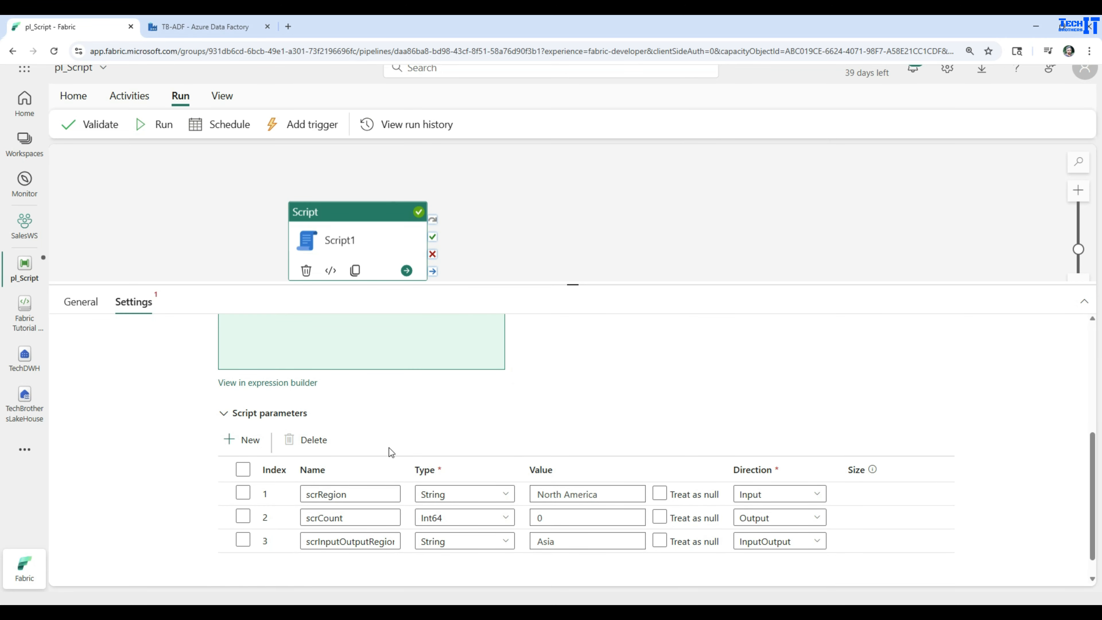
{"action": "left_click", "coordinate": [243, 469]}
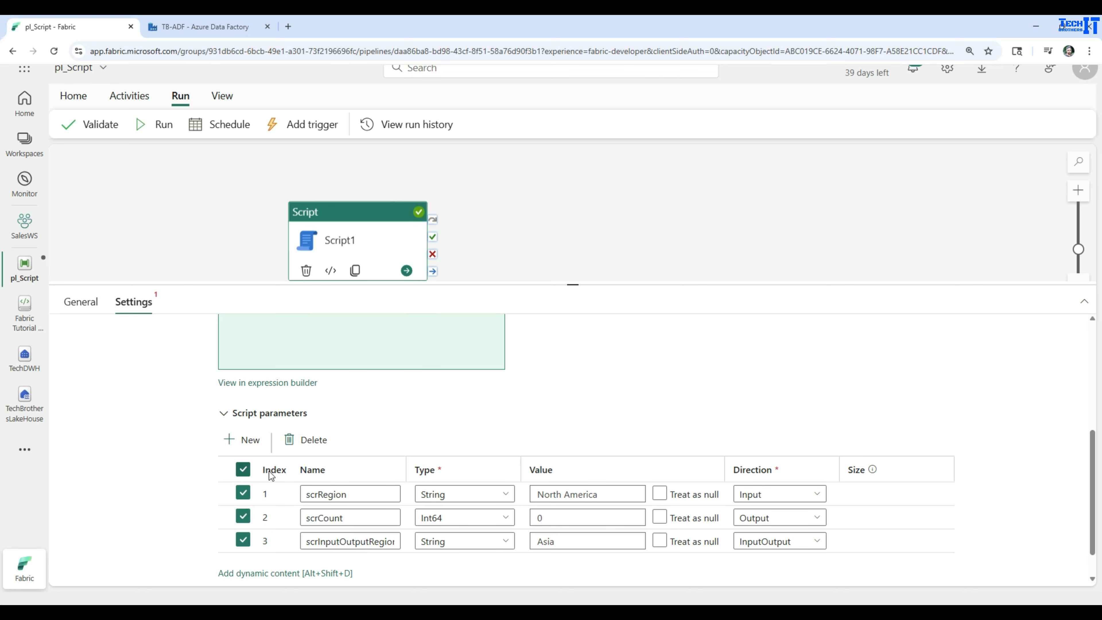
{"action": "left_click", "coordinate": [305, 440]}
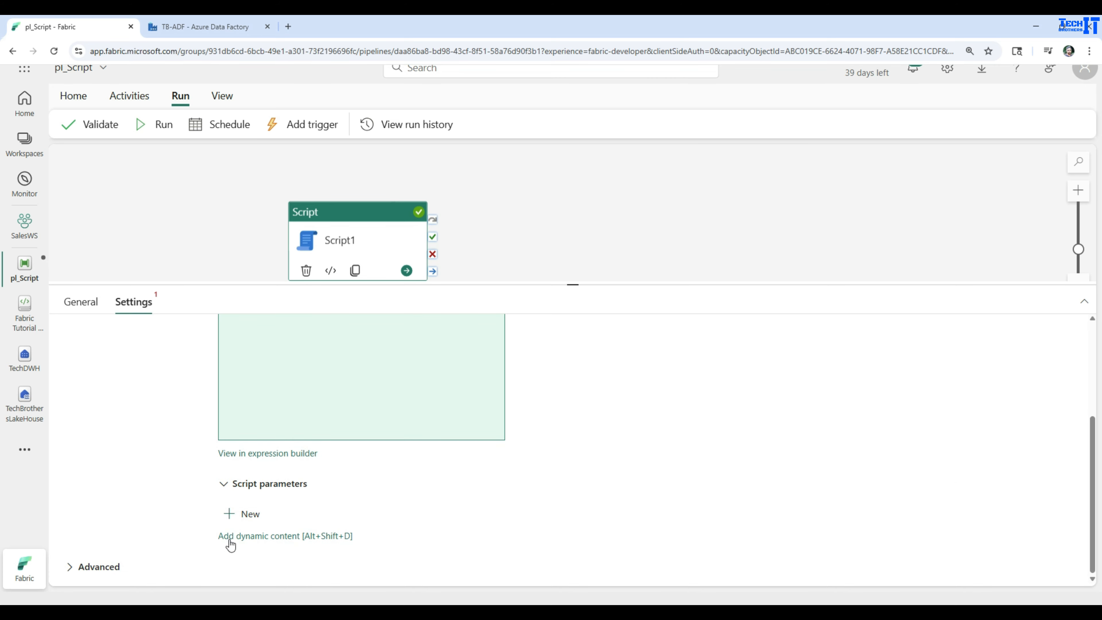
Add an input script parameter named scrRegion with type String and value Asia.
{"action": "left_click", "coordinate": [242, 513]}
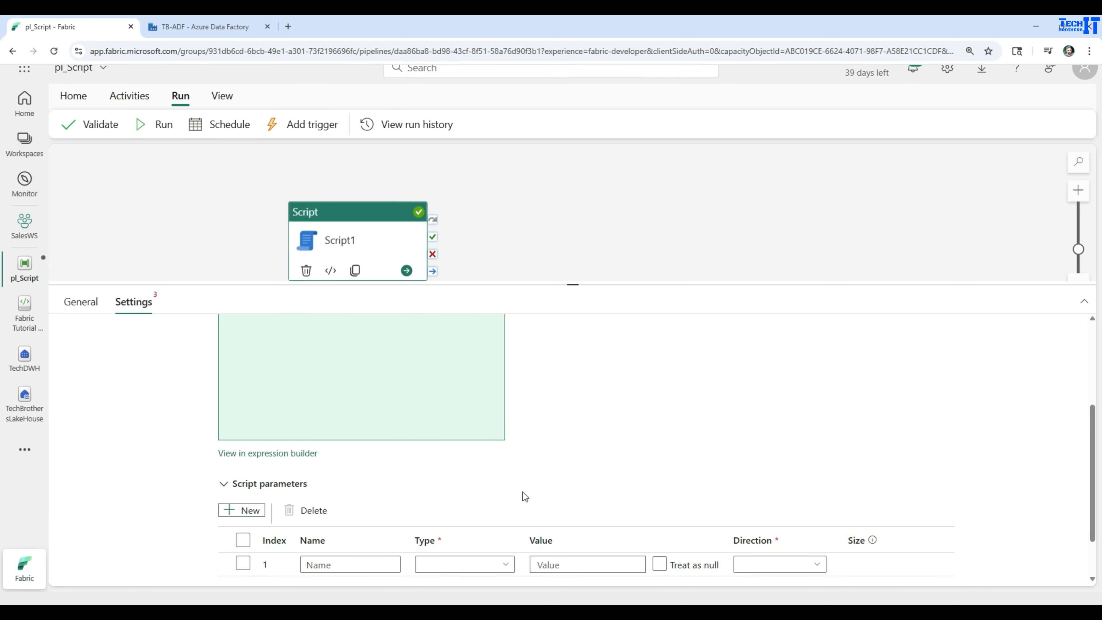
{"action": "scroll", "coordinate": [524, 491], "scroll_direction": "down", "scroll_amount": 1}
{"action": "left_click", "coordinate": [356, 515]}
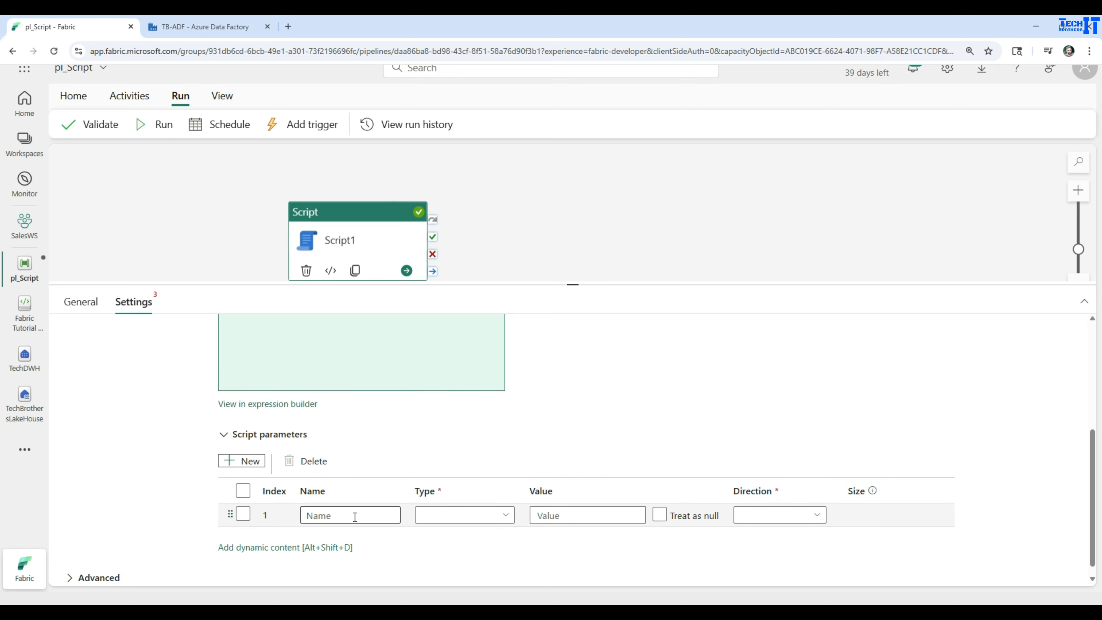
{"action": "type", "text": "scrRegion"}
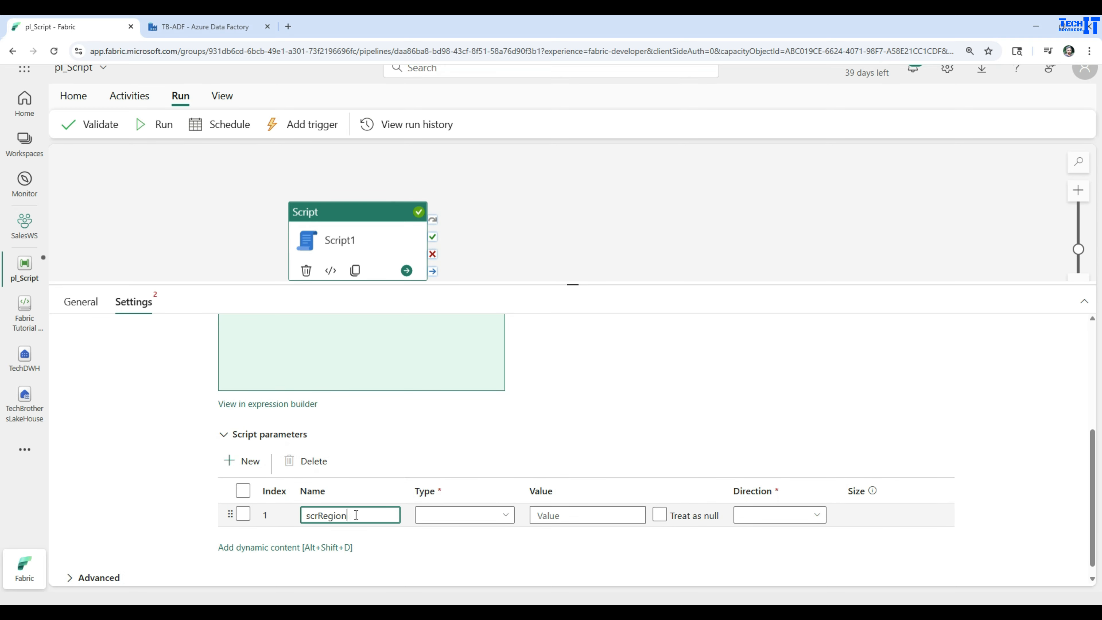
{"action": "left_click", "coordinate": [459, 517]}
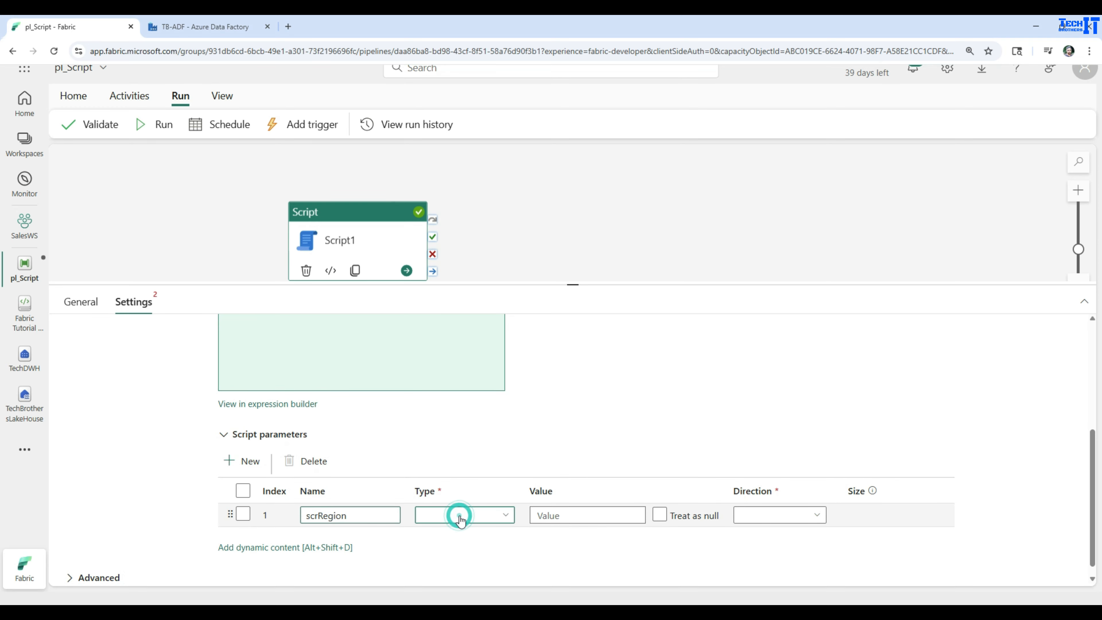
{"action": "type", "text": "s"}
{"action": "left_click", "coordinate": [450, 473]}
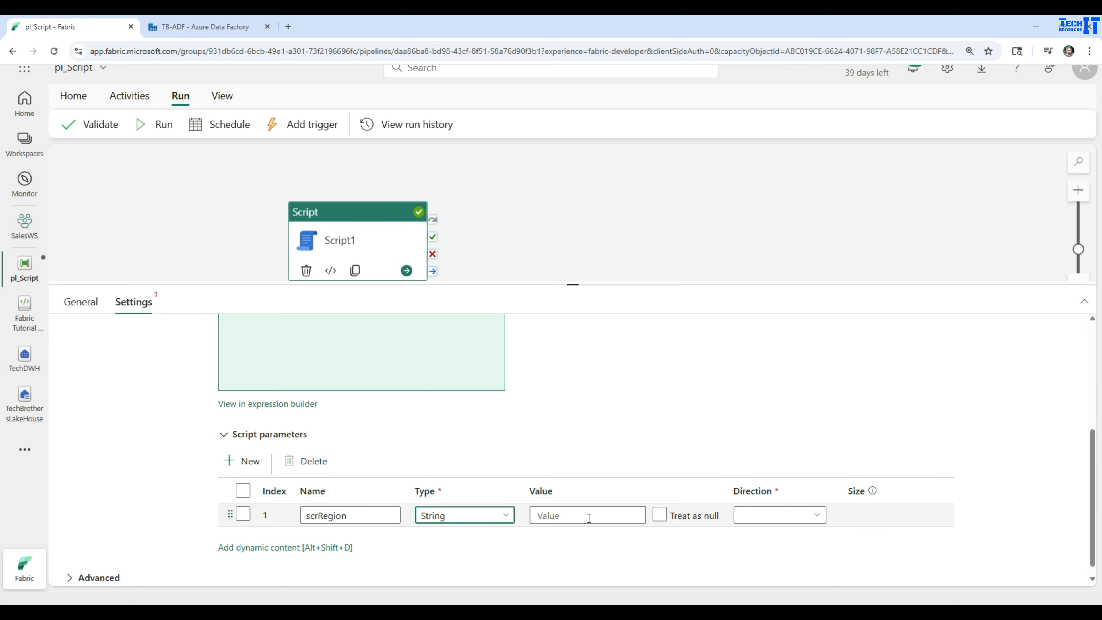
{"action": "left_click", "coordinate": [590, 516]}
{"action": "type", "text": "Asia"}
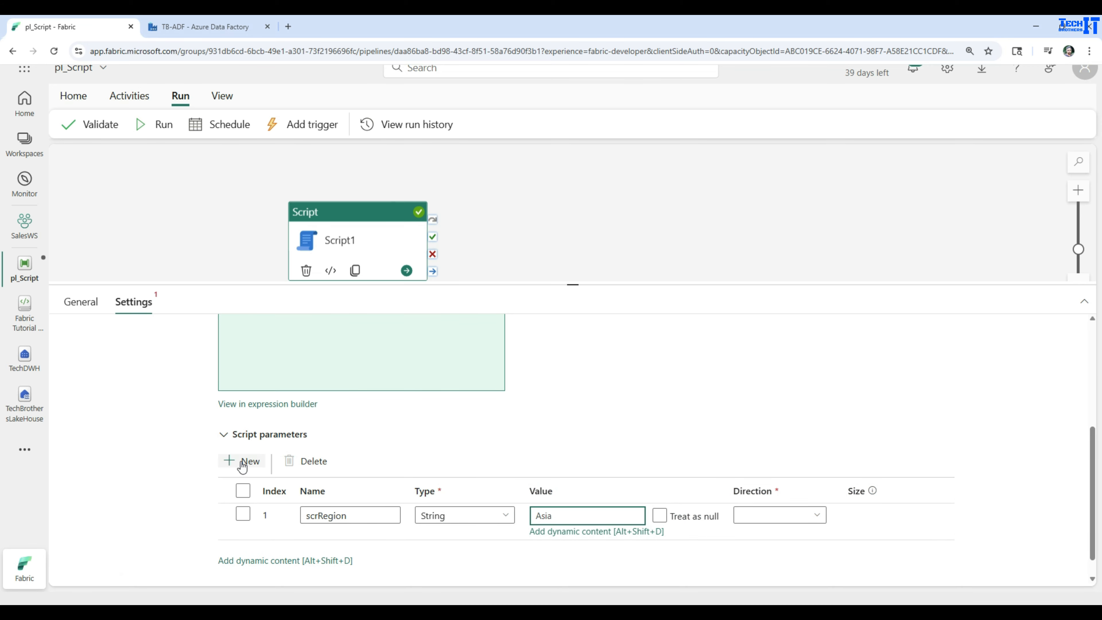
{"action": "left_click", "coordinate": [781, 516]}
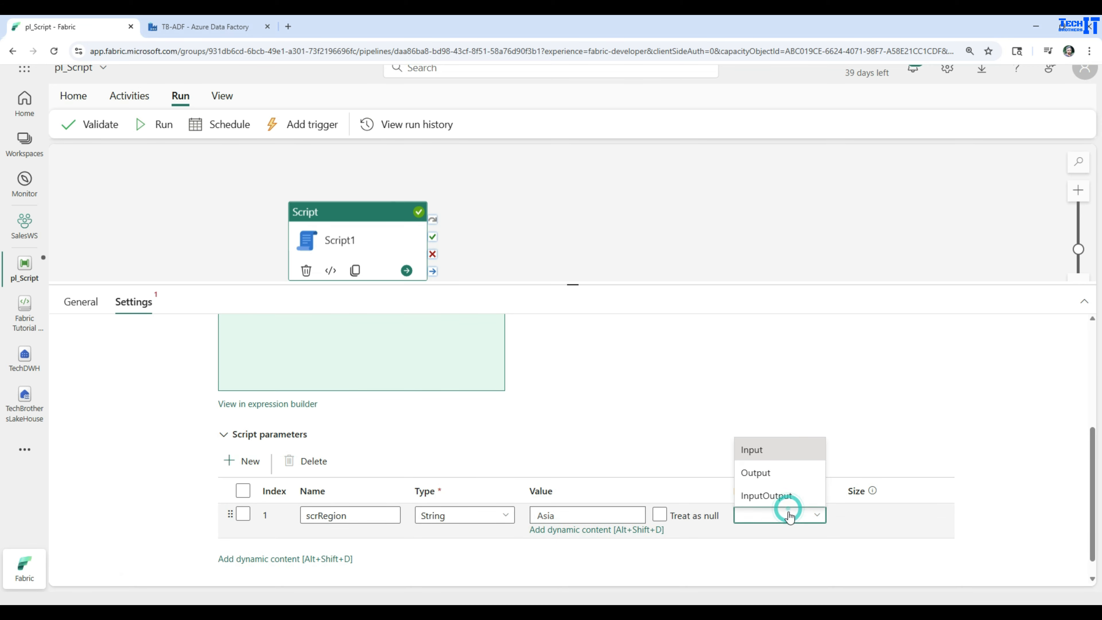
{"action": "left_click", "coordinate": [762, 452]}
Add a second script parameter named scrRecordCount with type Int64, value 0 and direction Output.
{"action": "left_click", "coordinate": [245, 461]}
{"action": "left_click", "coordinate": [328, 539]}
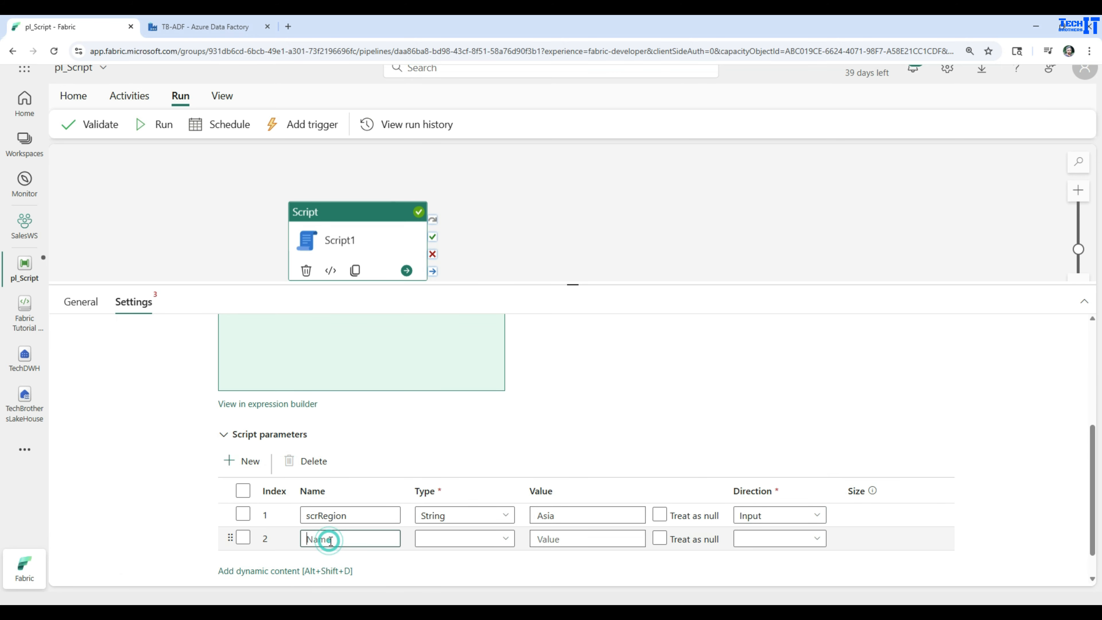
{"action": "type", "text": "scrRecordCount"}
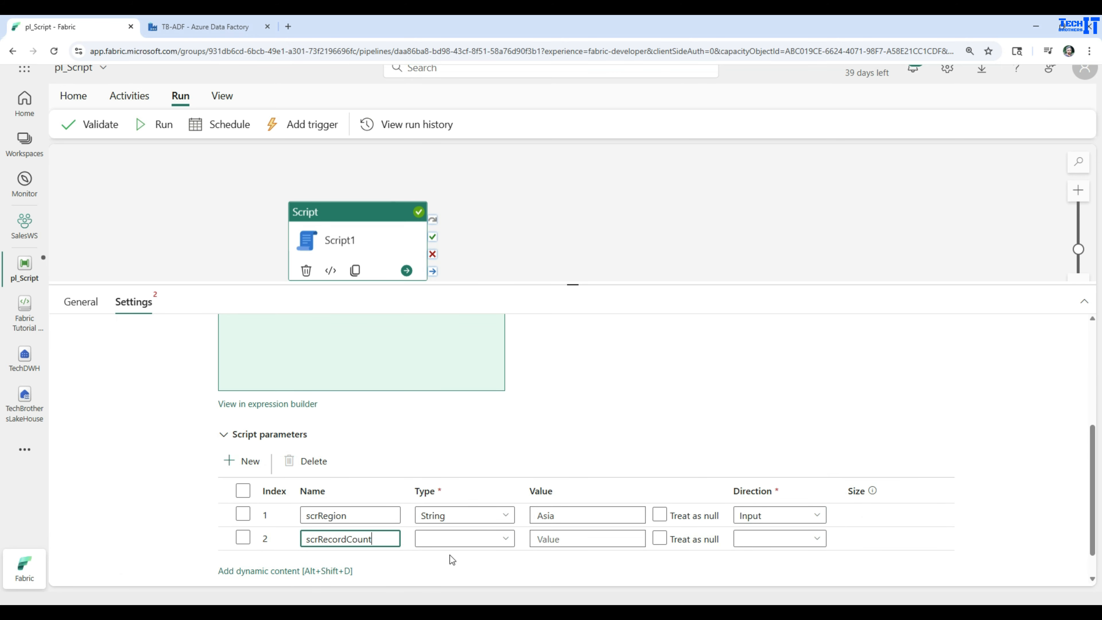
{"action": "left_click", "coordinate": [456, 543]}
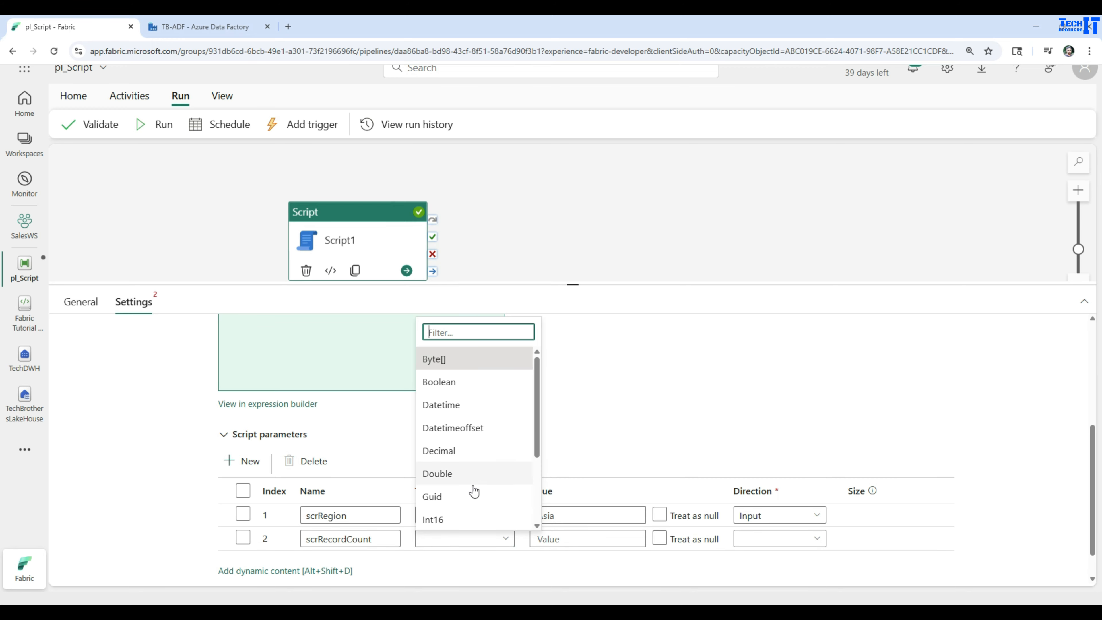
{"action": "scroll", "coordinate": [472, 490], "scroll_direction": "down", "scroll_amount": 3}
{"action": "left_click", "coordinate": [462, 508]}
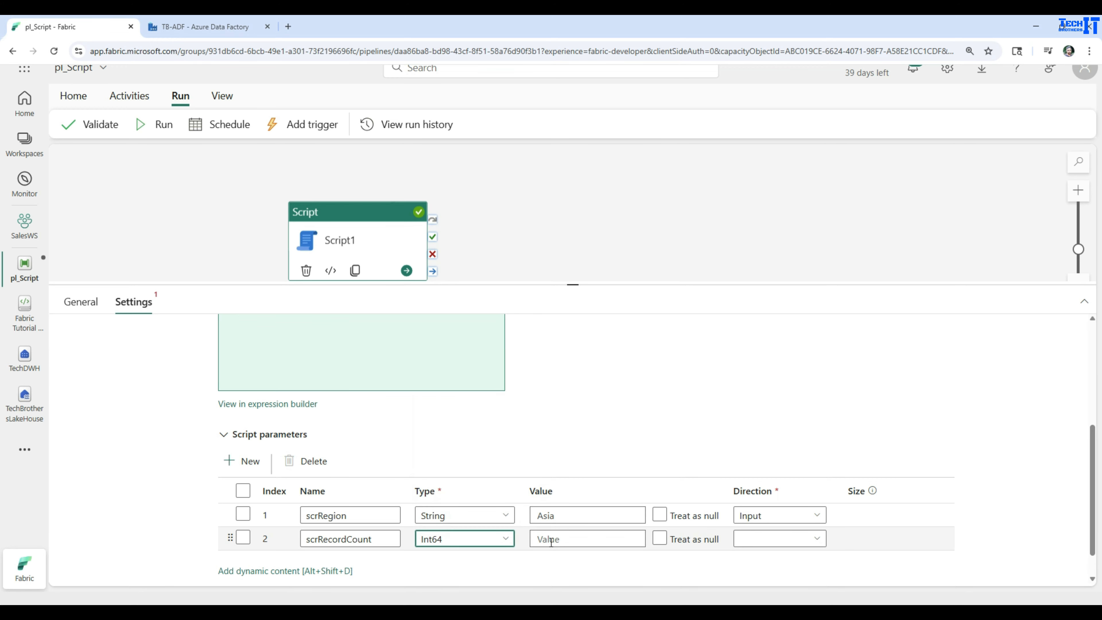
{"action": "left_click", "coordinate": [606, 540]}
{"action": "type", "text": "0"}
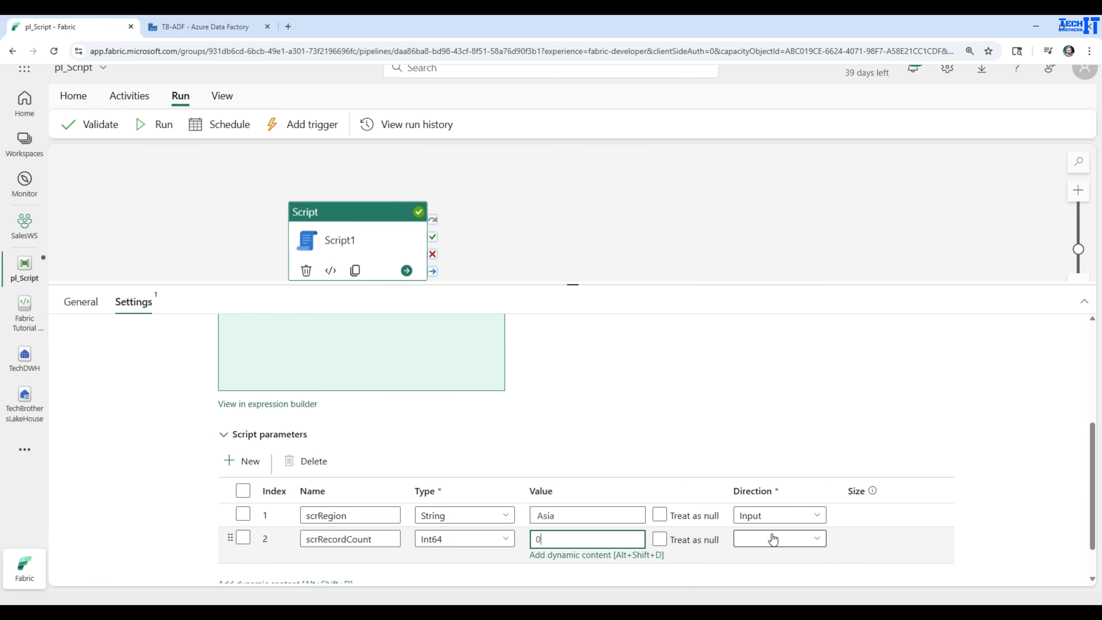
{"action": "left_click", "coordinate": [775, 539]}
{"action": "left_click", "coordinate": [753, 495]}
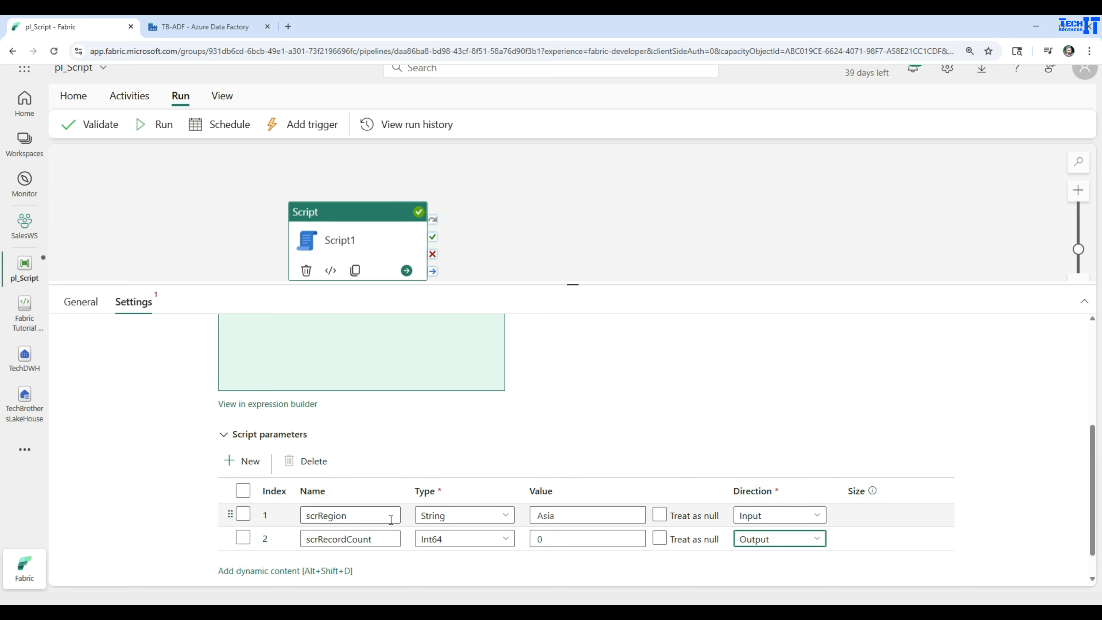
{"action": "scroll", "coordinate": [597, 372], "scroll_direction": "up", "scroll_amount": 4}
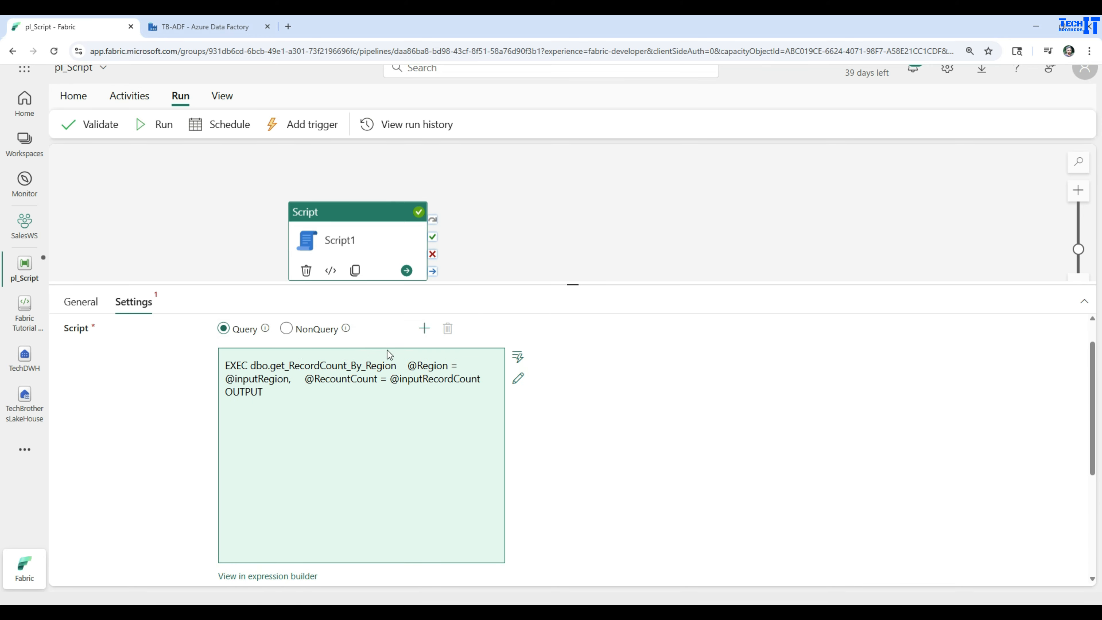
{"action": "left_click", "coordinate": [518, 381]}
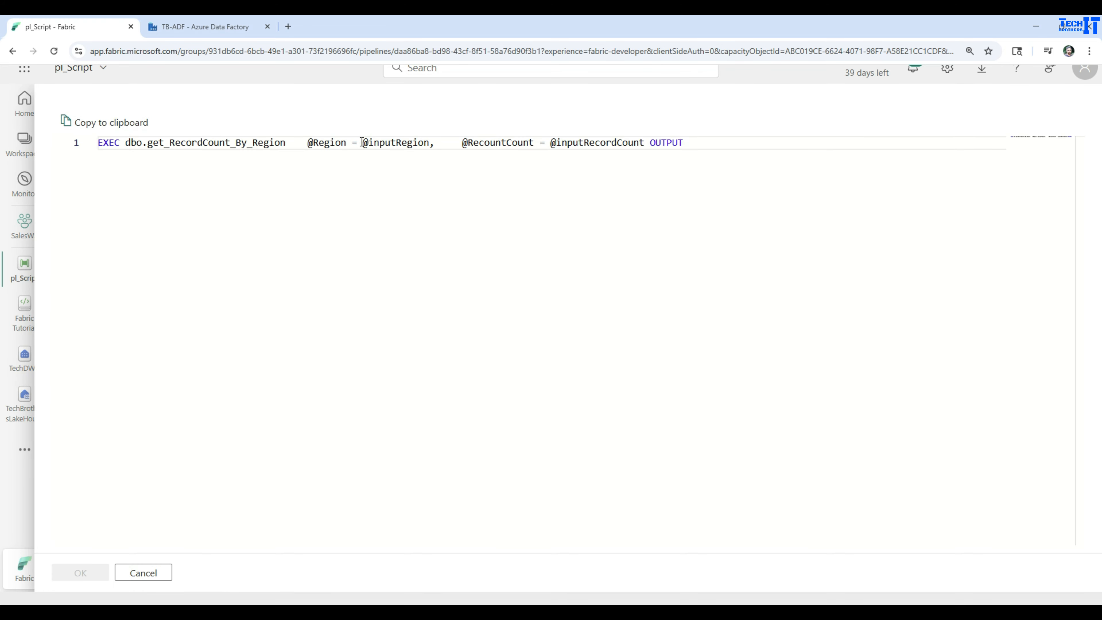
{"action": "left_click_drag", "start_coordinate": [396, 143], "coordinate": [369, 143]}
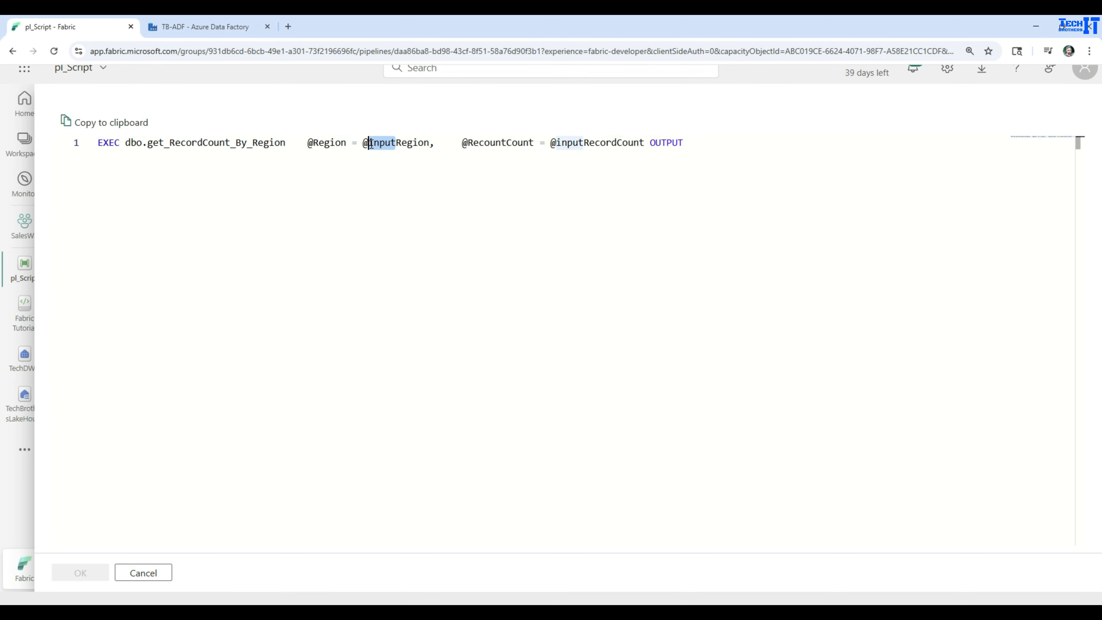
{"action": "type", "text": "scr"}
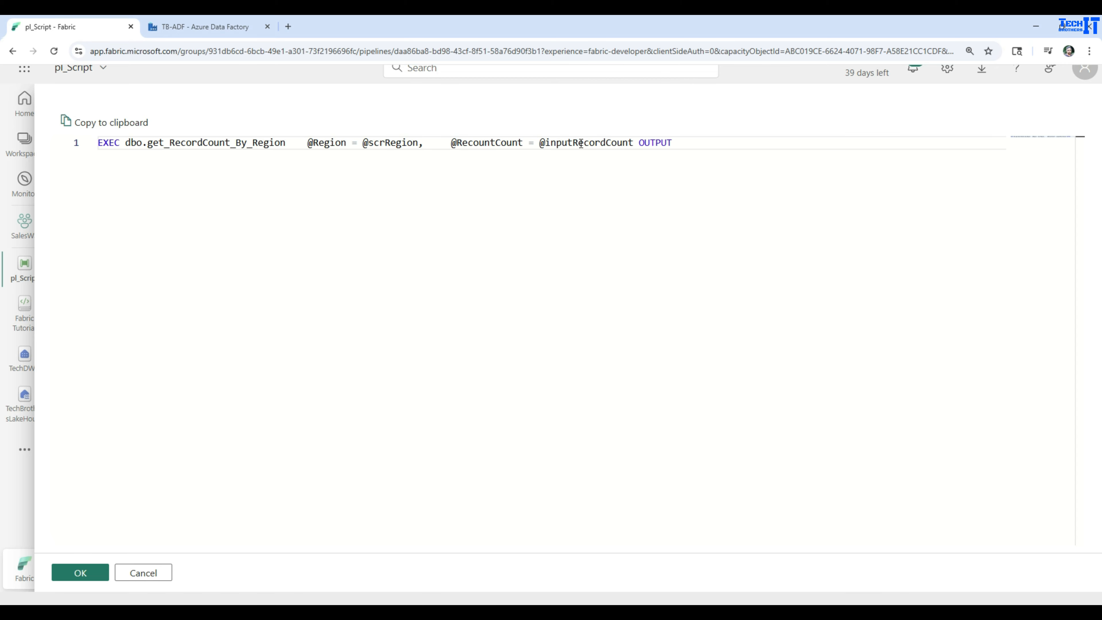
{"action": "left_click_drag", "start_coordinate": [573, 143], "coordinate": [546, 144]}
{"action": "key", "text": "BackSpace"}
{"action": "type", "text": "scr"}
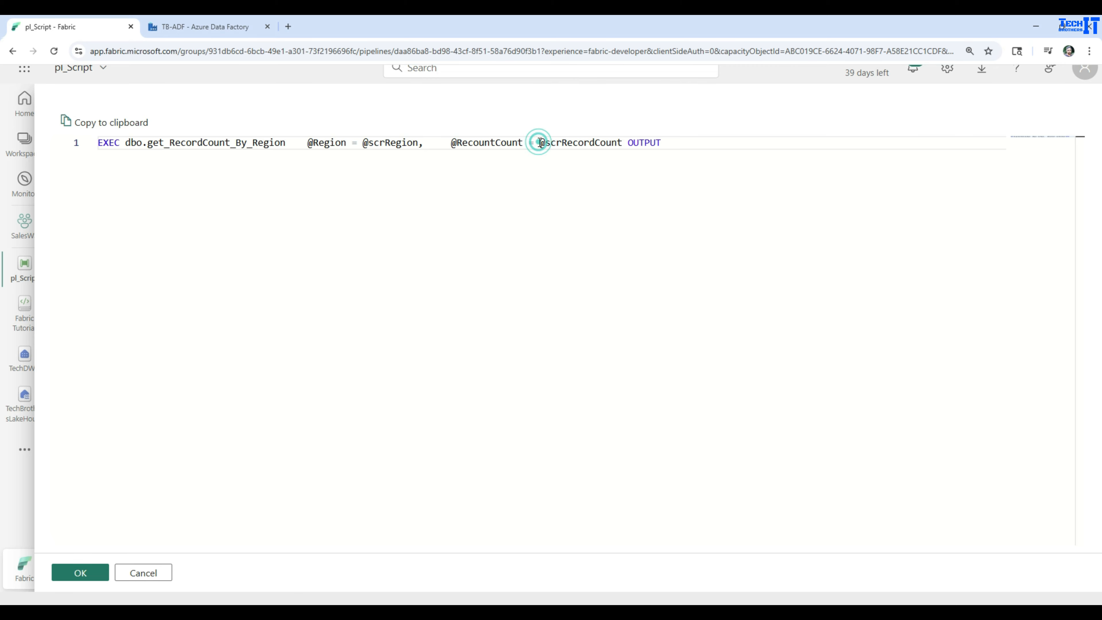
{"action": "left_click_drag", "start_coordinate": [539, 144], "coordinate": [623, 143]}
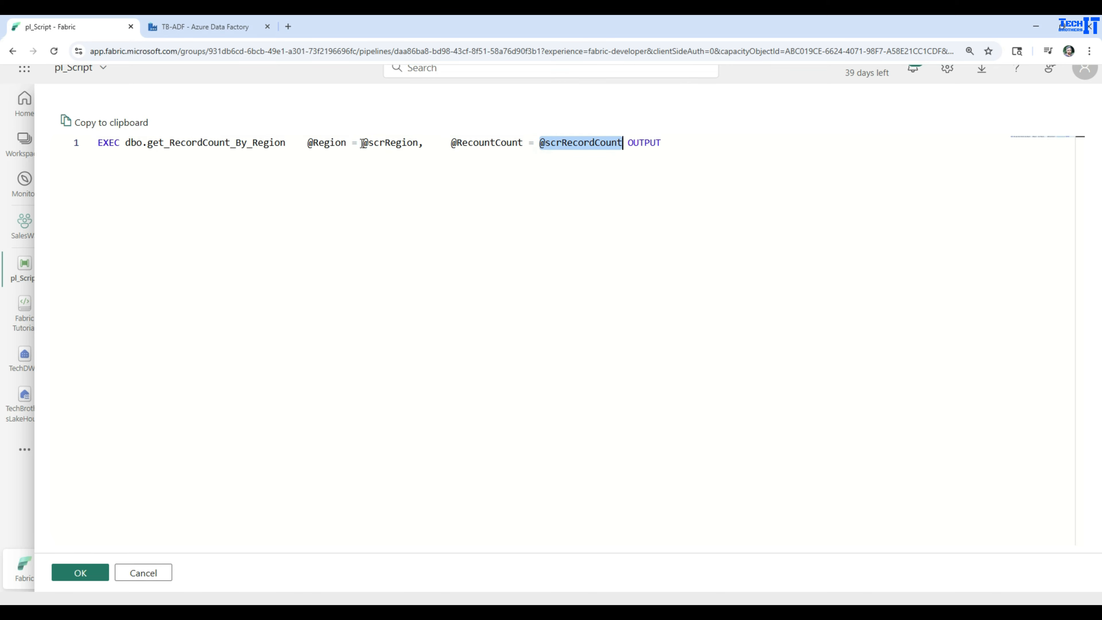
{"action": "left_click_drag", "start_coordinate": [363, 143], "coordinate": [419, 143]}
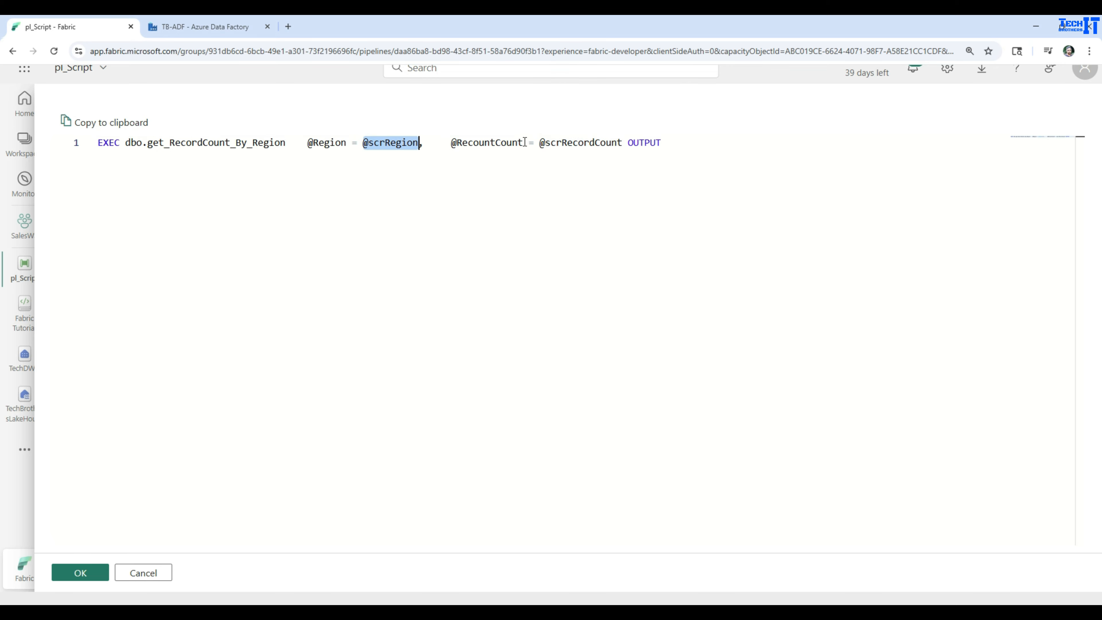
{"action": "left_click_drag", "start_coordinate": [523, 143], "coordinate": [450, 144]}
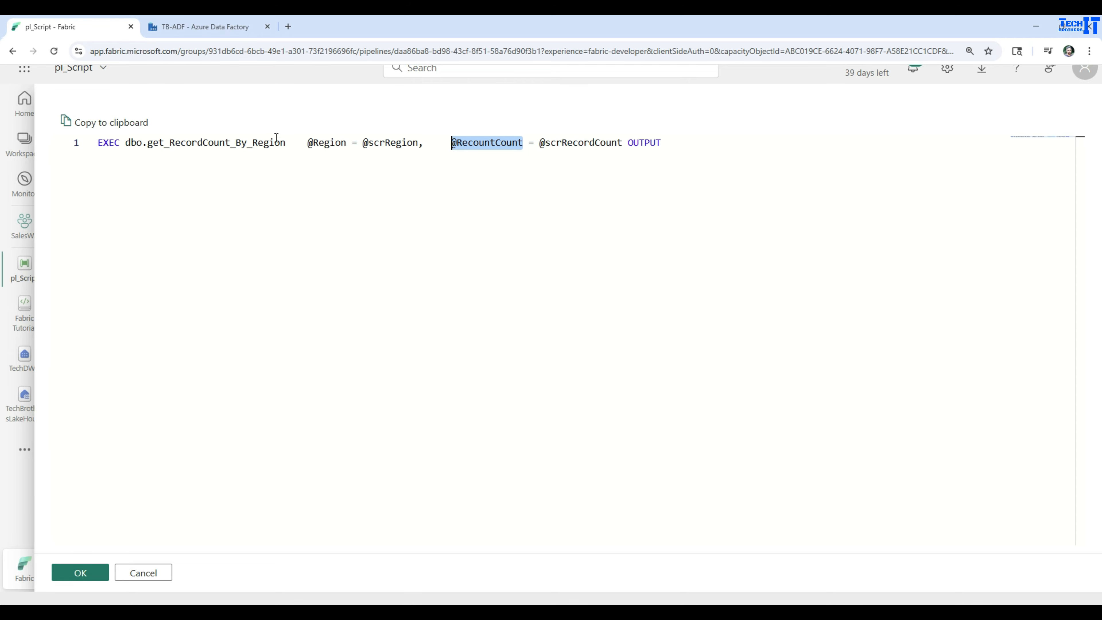
Save the edited query to Script1 and run the pl_Script pipeline.
{"action": "left_click", "coordinate": [288, 279]}
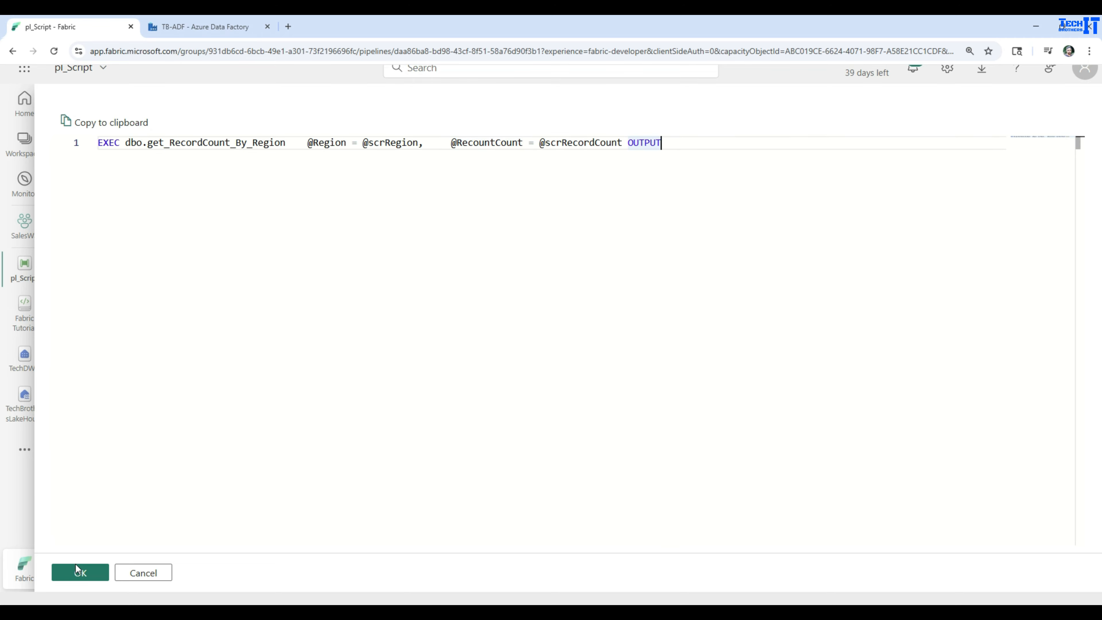
{"action": "left_click", "coordinate": [79, 573]}
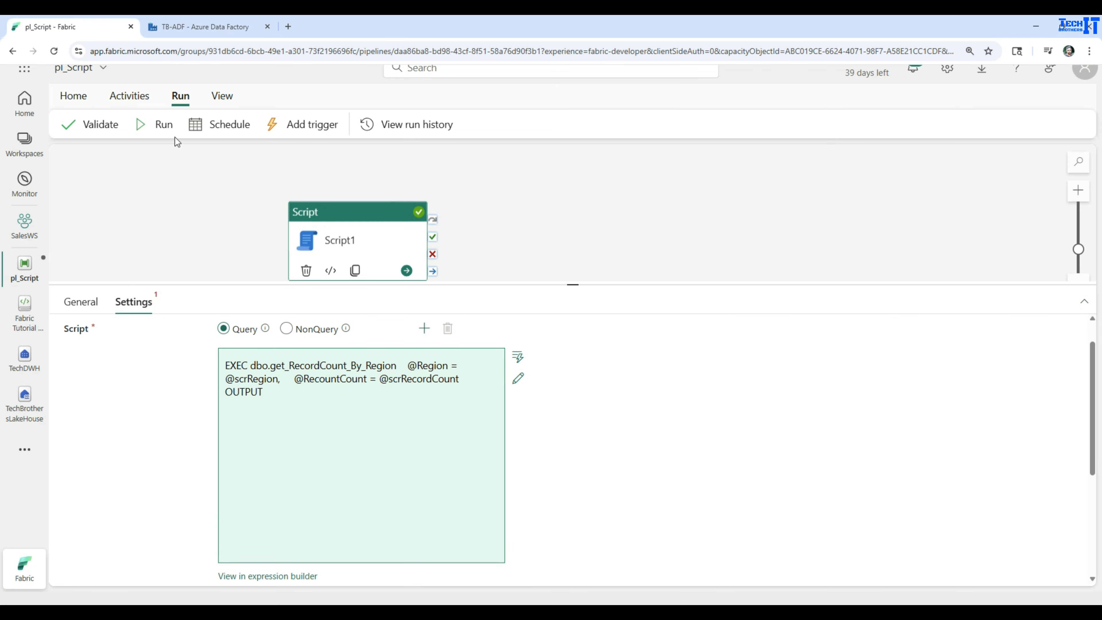
{"action": "left_click", "coordinate": [164, 126]}
{"action": "left_click", "coordinate": [537, 387]}
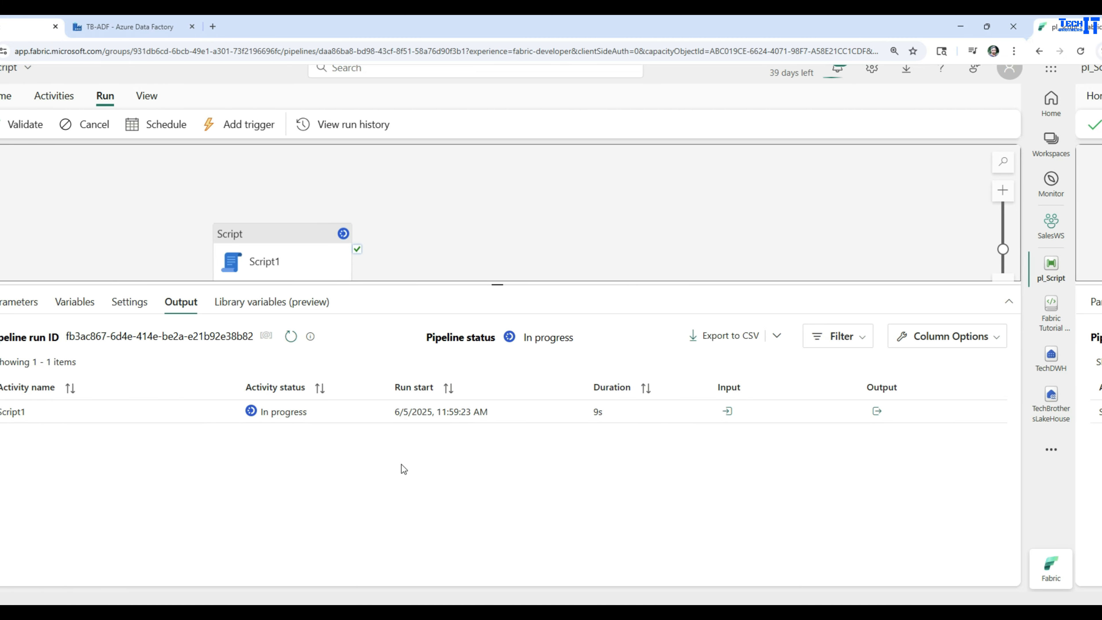
Examine Script1's run input for the scrRegion and scrRecordCount parameters and the EXEC query text.
{"action": "left_click", "coordinate": [809, 411]}
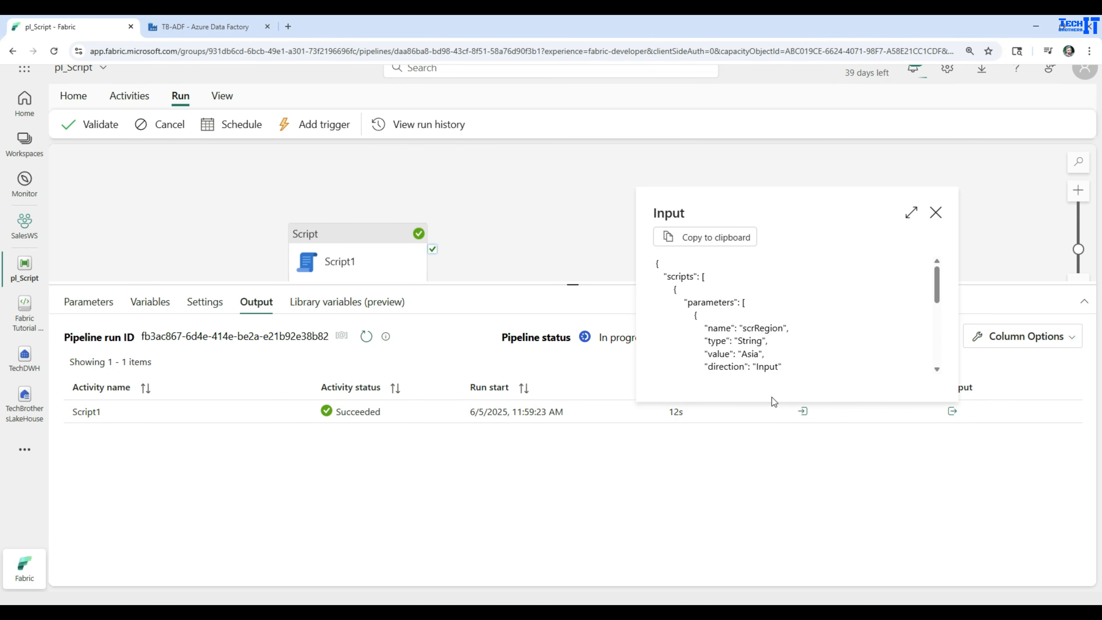
{"action": "left_click", "coordinate": [772, 331]}
{"action": "double_click", "coordinate": [765, 329]}
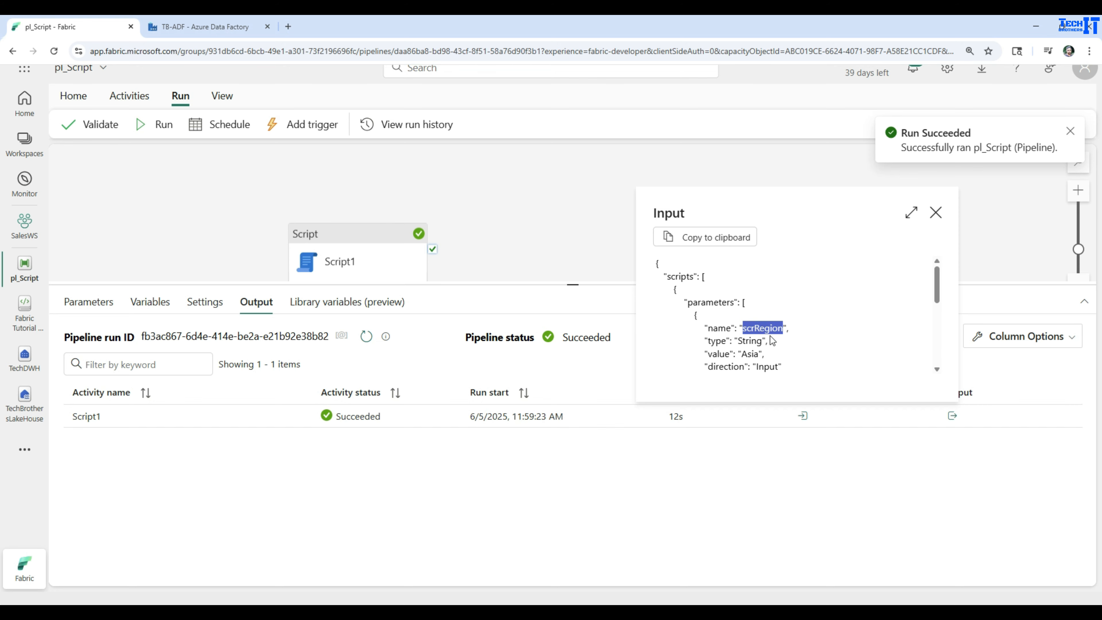
{"action": "double_click", "coordinate": [751, 353]}
{"action": "scroll", "coordinate": [783, 351], "scroll_direction": "down", "scroll_amount": 3}
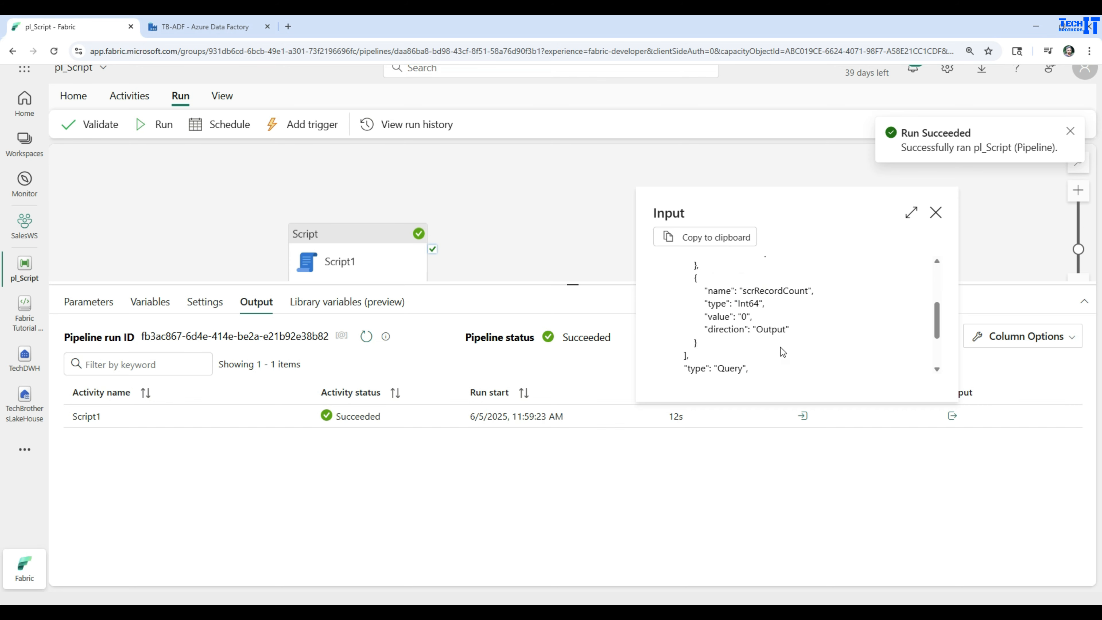
{"action": "double_click", "coordinate": [753, 291]}
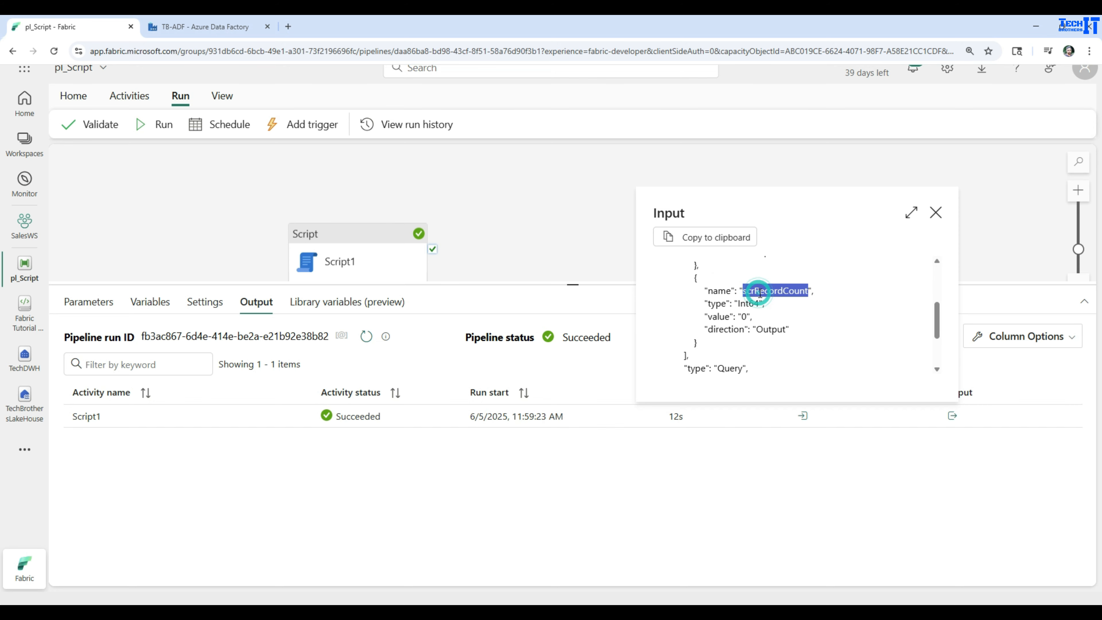
{"action": "scroll", "coordinate": [780, 323], "scroll_direction": "down", "scroll_amount": 2}
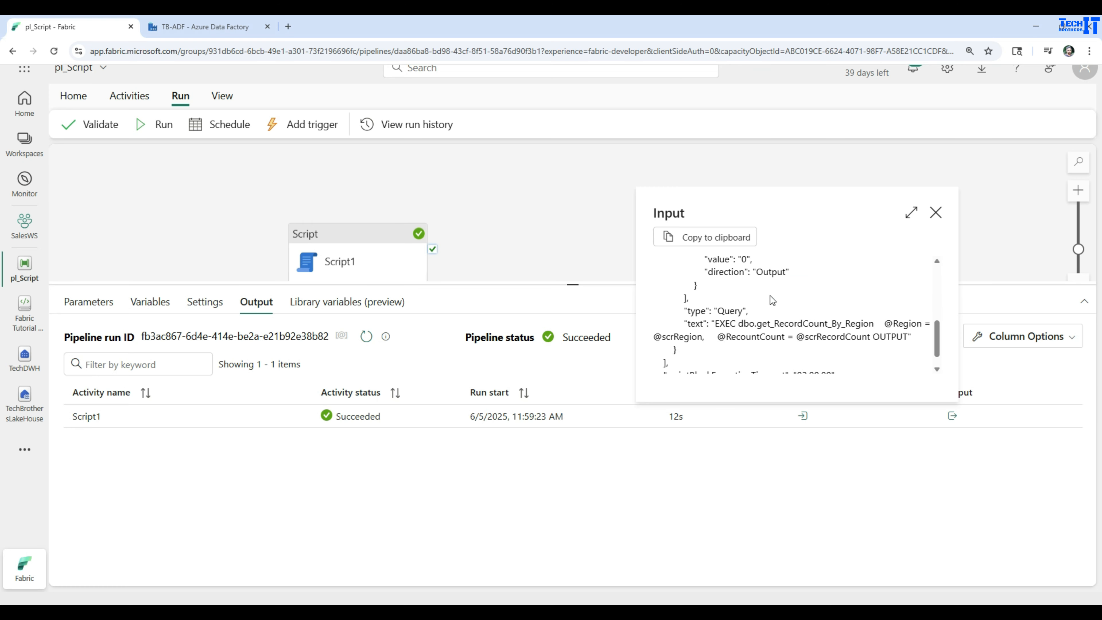
{"action": "scroll", "coordinate": [804, 320], "scroll_direction": "down", "scroll_amount": 1}
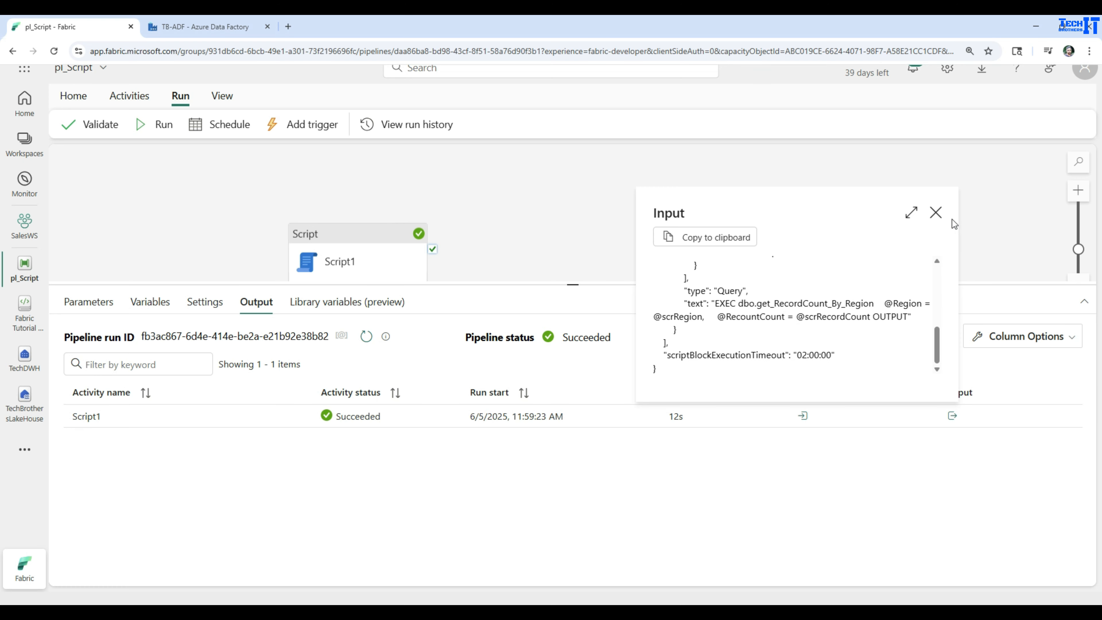
{"action": "left_click", "coordinate": [936, 213]}
Examine the scrRecordCount output parameter in Script1's run output, close it and enlarge the pipeline canvas.
{"action": "left_click", "coordinate": [953, 416]}
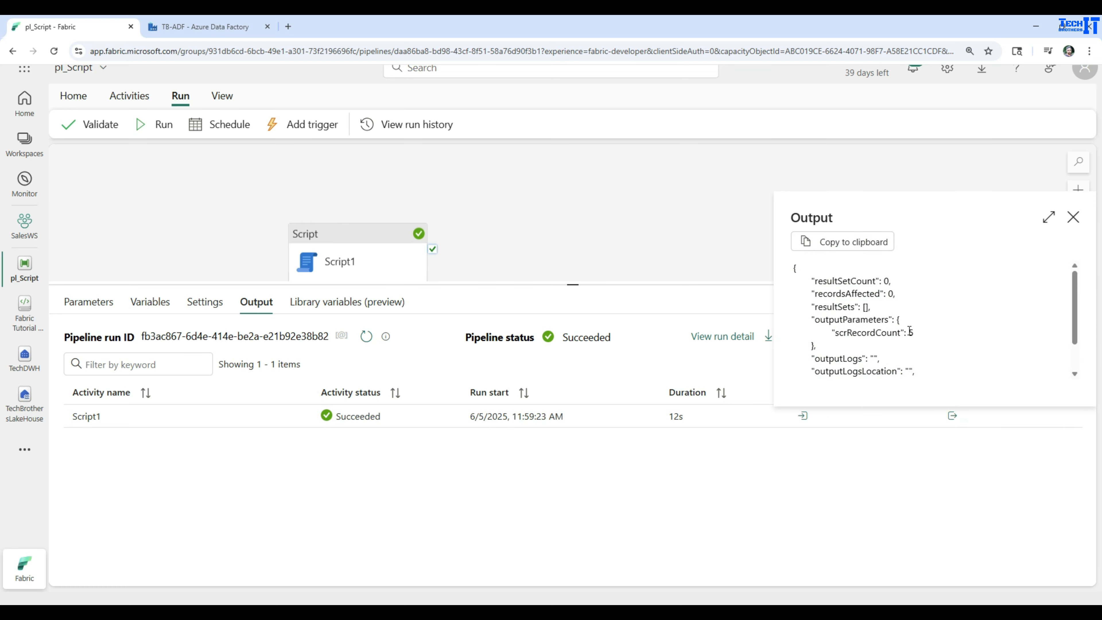
{"action": "left_click_drag", "start_coordinate": [910, 332], "coordinate": [830, 332]}
{"action": "left_click", "coordinate": [861, 334]}
{"action": "left_click_drag", "start_coordinate": [901, 333], "coordinate": [835, 334]}
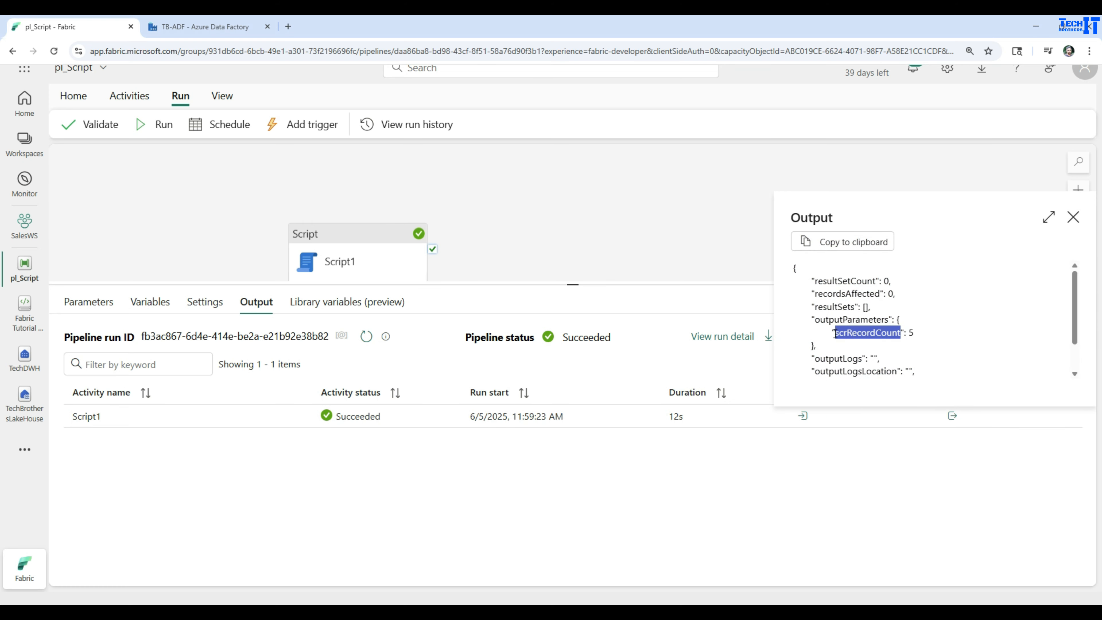
{"action": "scroll", "coordinate": [923, 333], "scroll_direction": "down", "scroll_amount": 1}
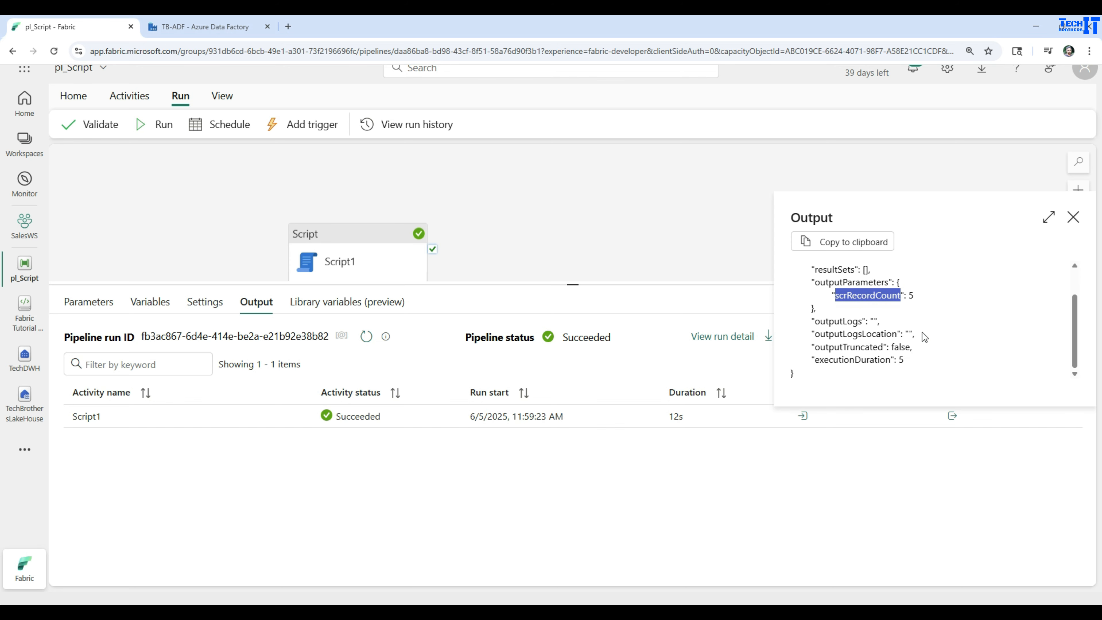
{"action": "left_click_drag", "start_coordinate": [927, 295], "coordinate": [817, 293]}
{"action": "left_click", "coordinate": [1073, 217]}
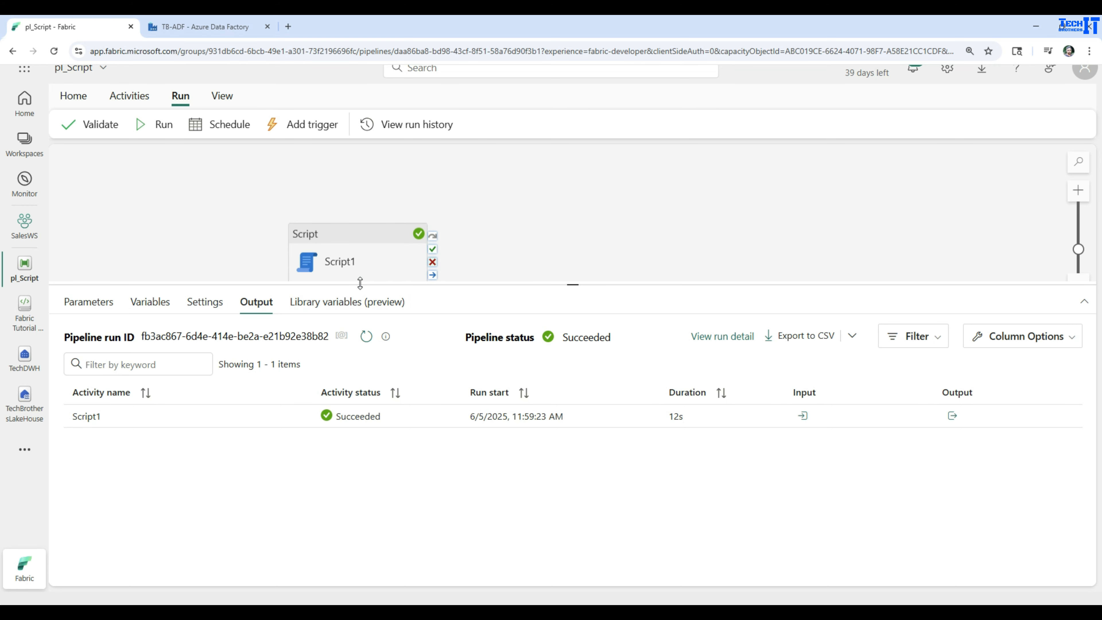
{"action": "left_click_drag", "start_coordinate": [356, 284], "coordinate": [351, 370]}
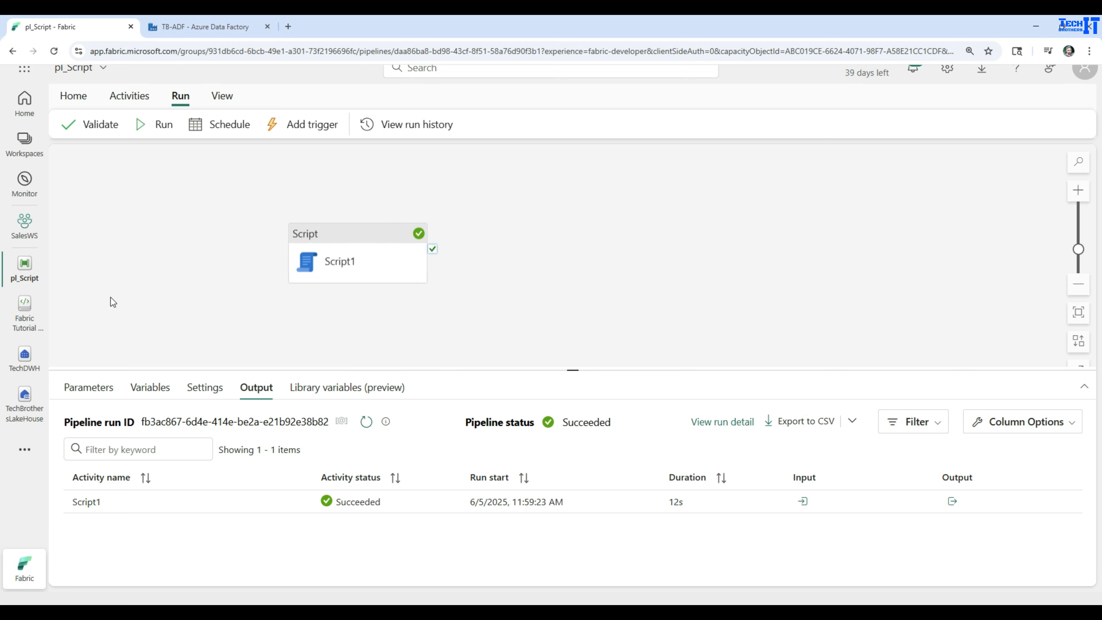